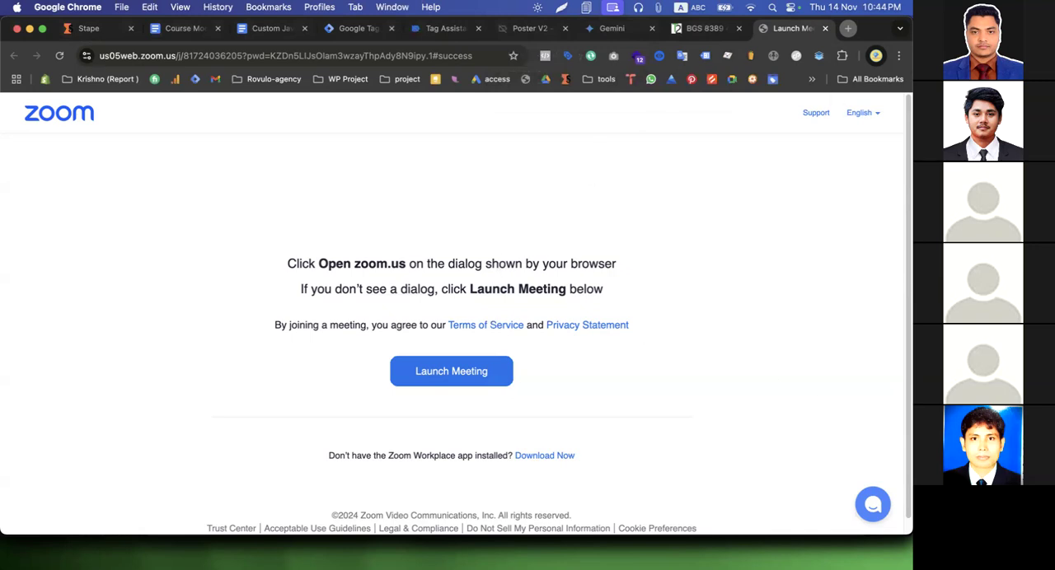
# Review the Custom JavaScript for Marketers document through to the Dynamic Currency Tracking code
pyautogui.click(682, 34)
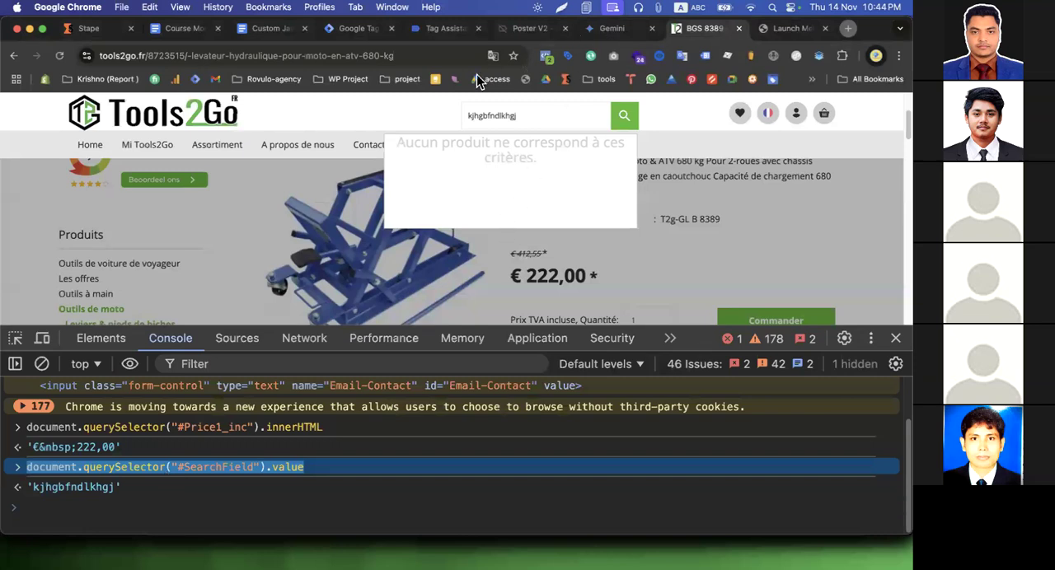
pyautogui.click(272, 31)
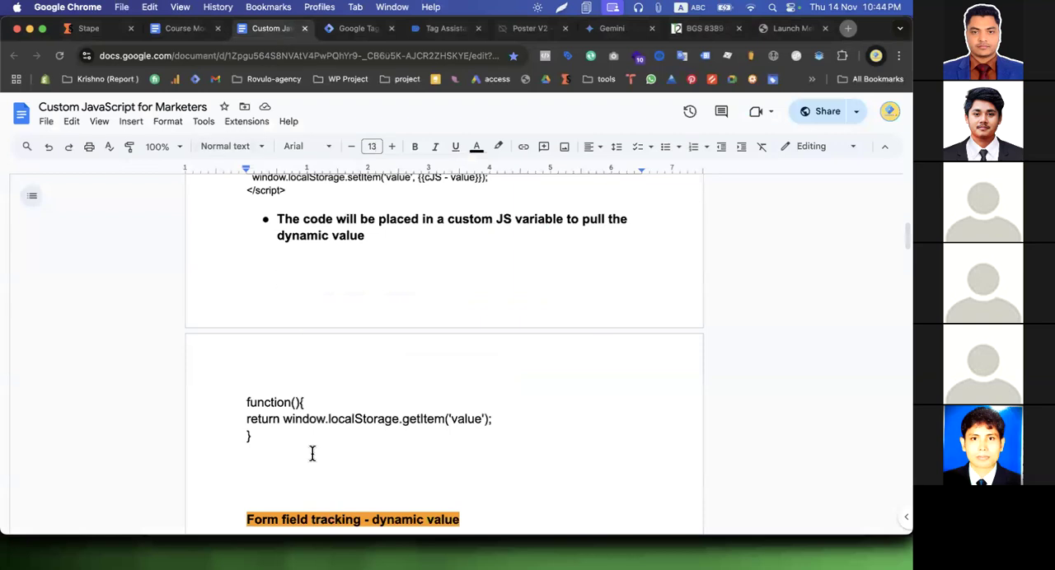
pyautogui.scroll(-3, 311, 453)
pyautogui.scroll(-8, 311, 453)
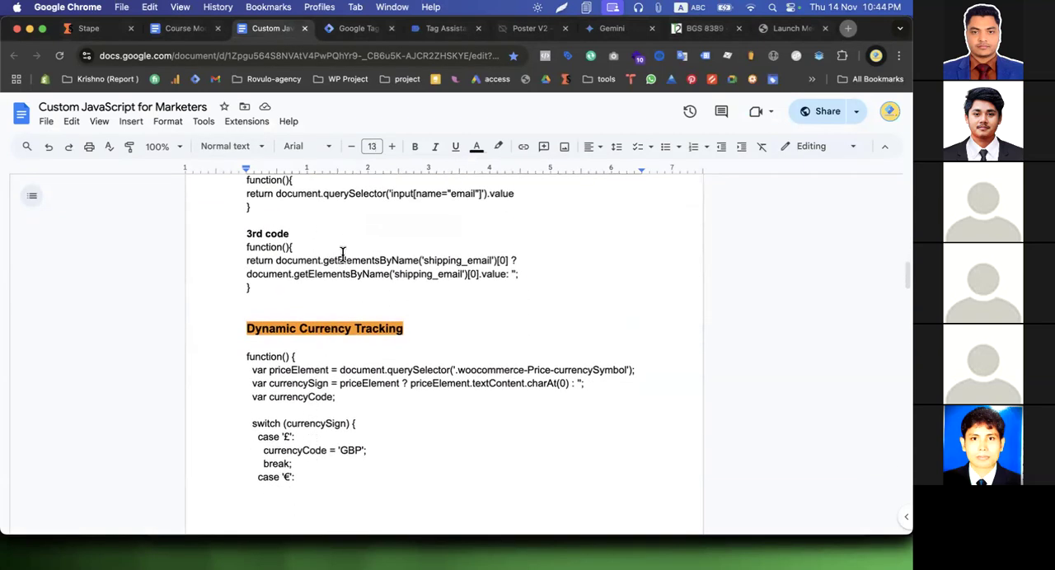
pyautogui.scroll(-4, 342, 253)
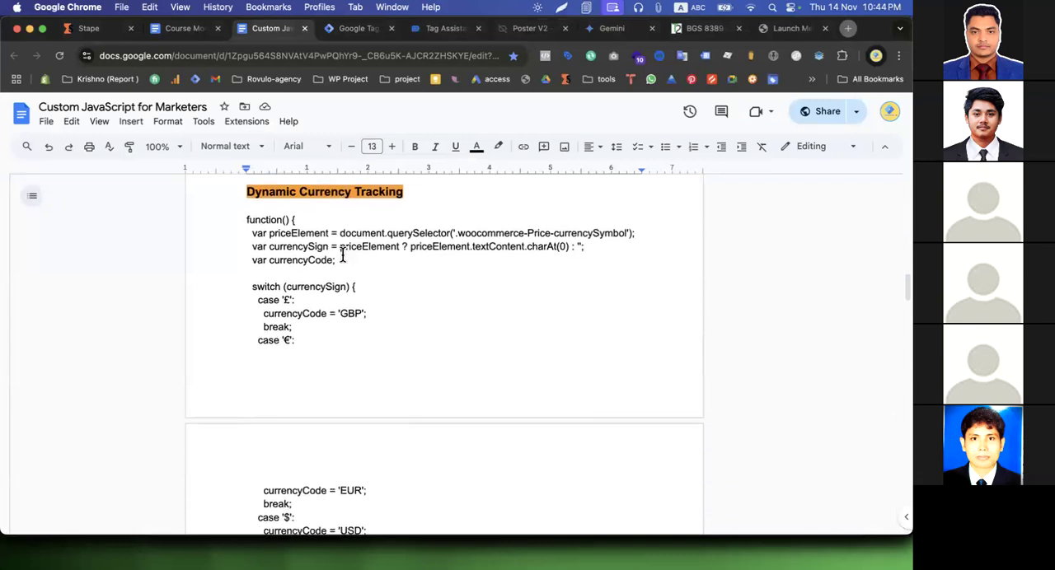
# Check the Window Loaded variables in Tag Assistant and look over the Poster V2 product page's price and add-to-cart area
pyautogui.click(448, 28)
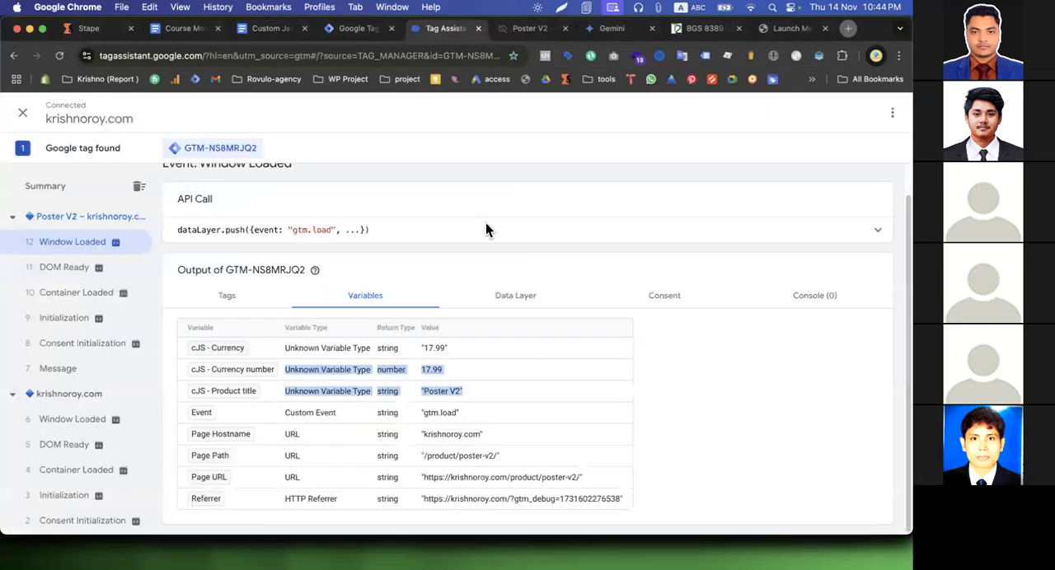
pyautogui.click(532, 29)
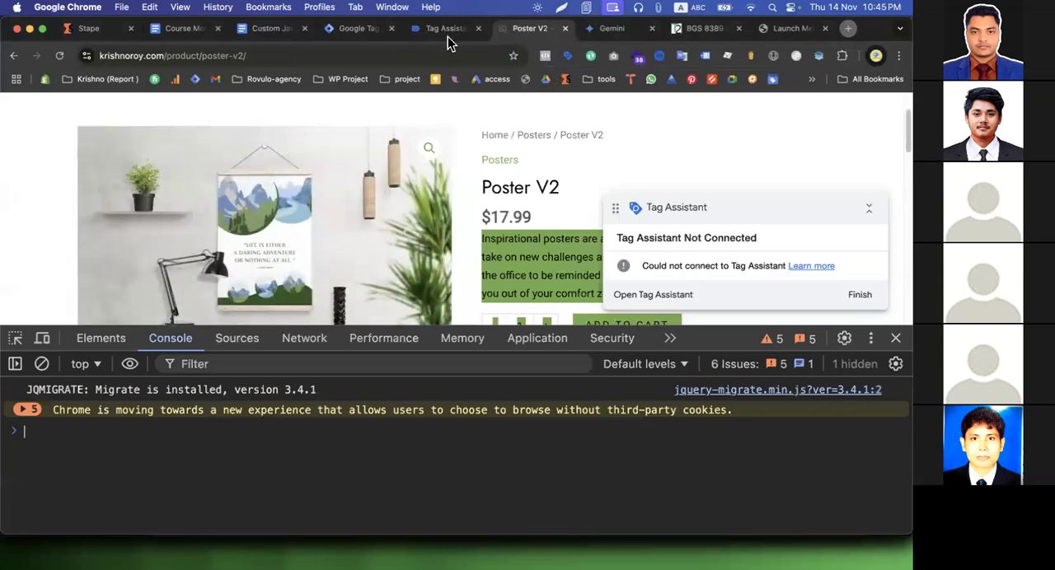
pyautogui.click(540, 258)
pyautogui.scroll(-2, 539, 259)
pyautogui.scroll(-1, 540, 259)
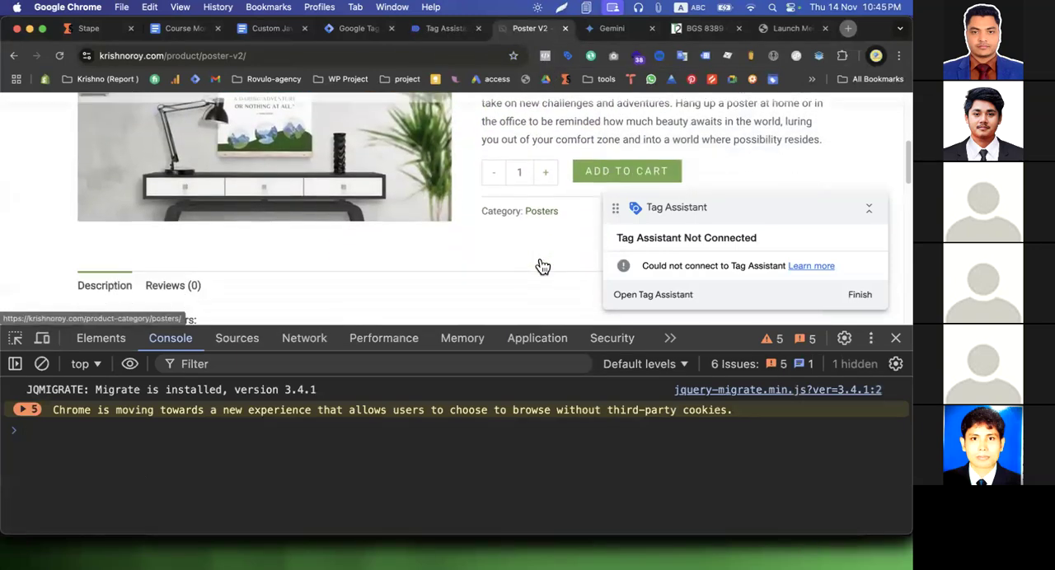
pyautogui.scroll(1, 558, 217)
pyautogui.scroll(3, 558, 217)
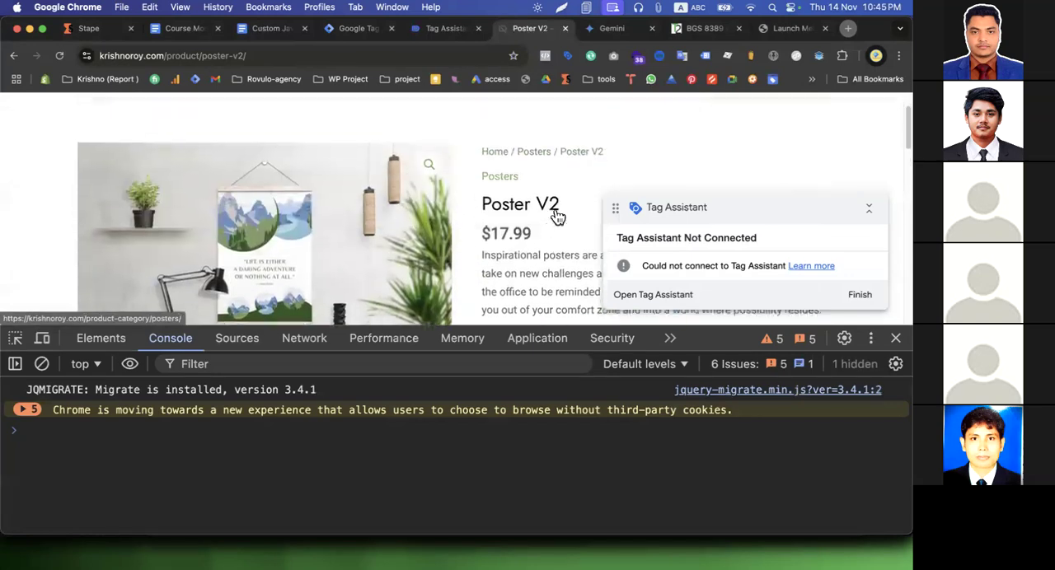
# Open the Google Analytics 4 Recommended events reference in a new browser tab
pyautogui.click(847, 28)
pyautogui.click(224, 55)
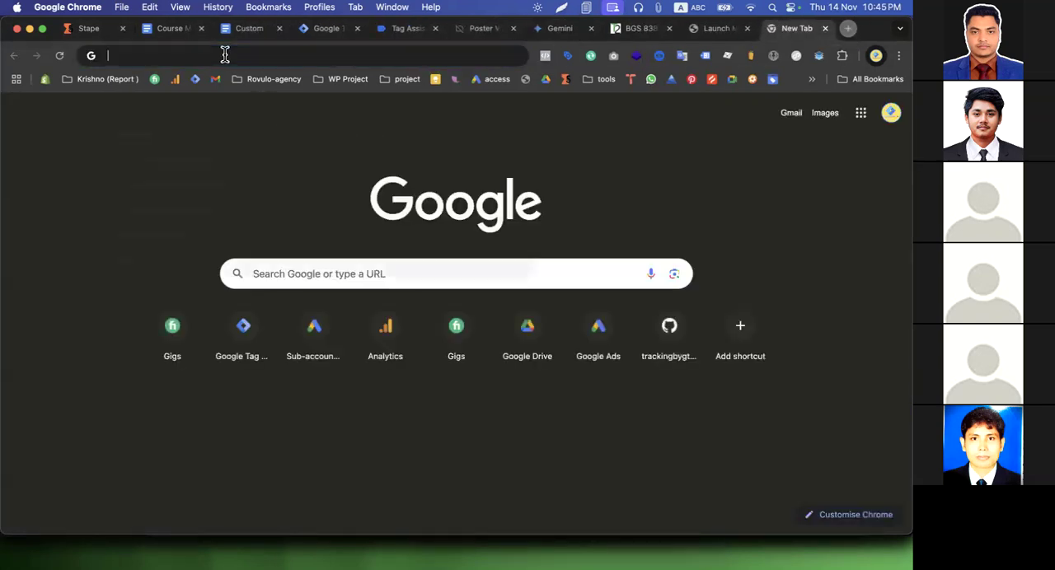
pyautogui.write('ga4 re')
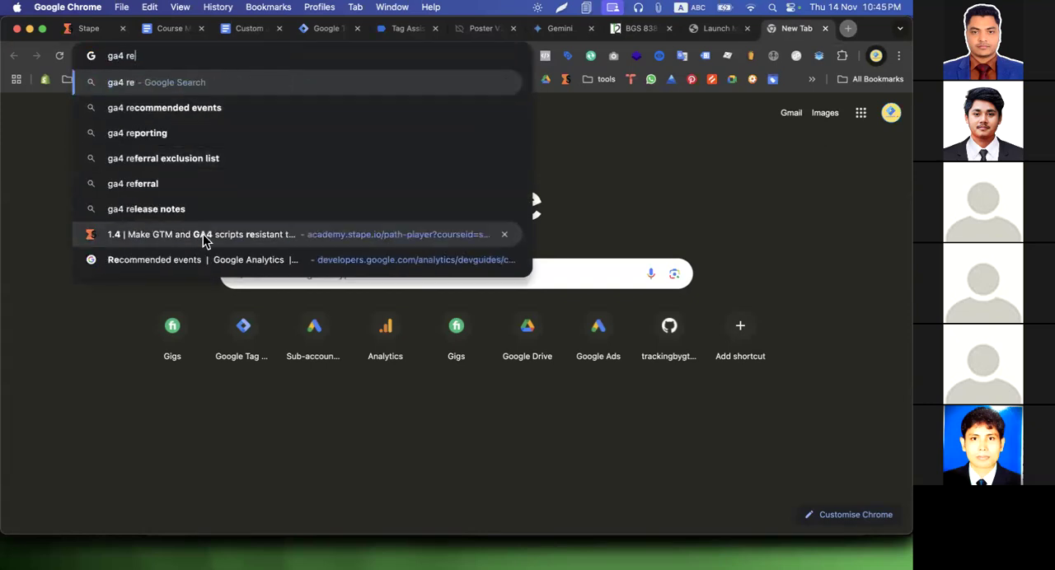
pyautogui.click(204, 259)
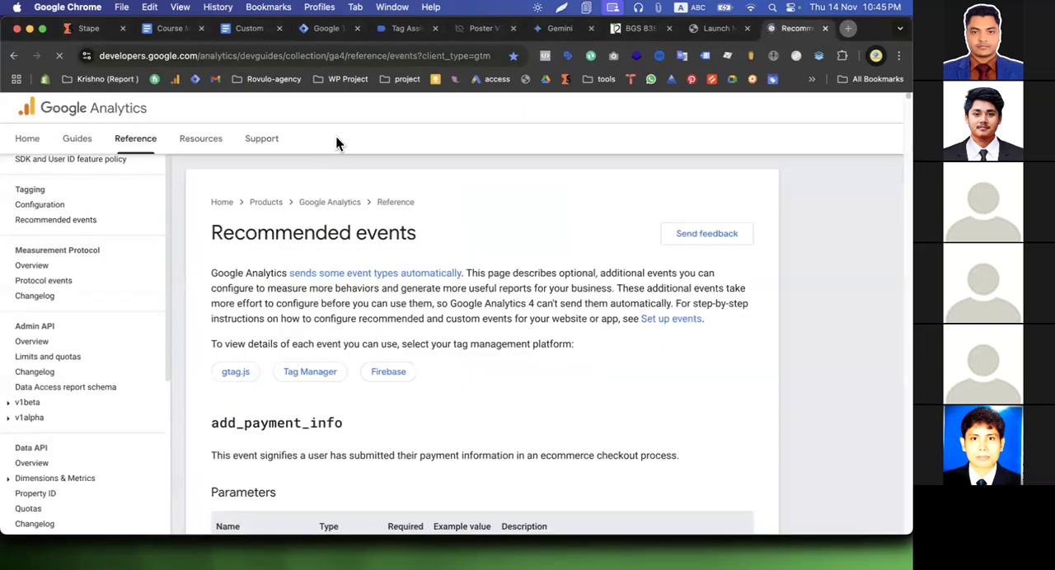
pyautogui.scroll(-1, 276, 357)
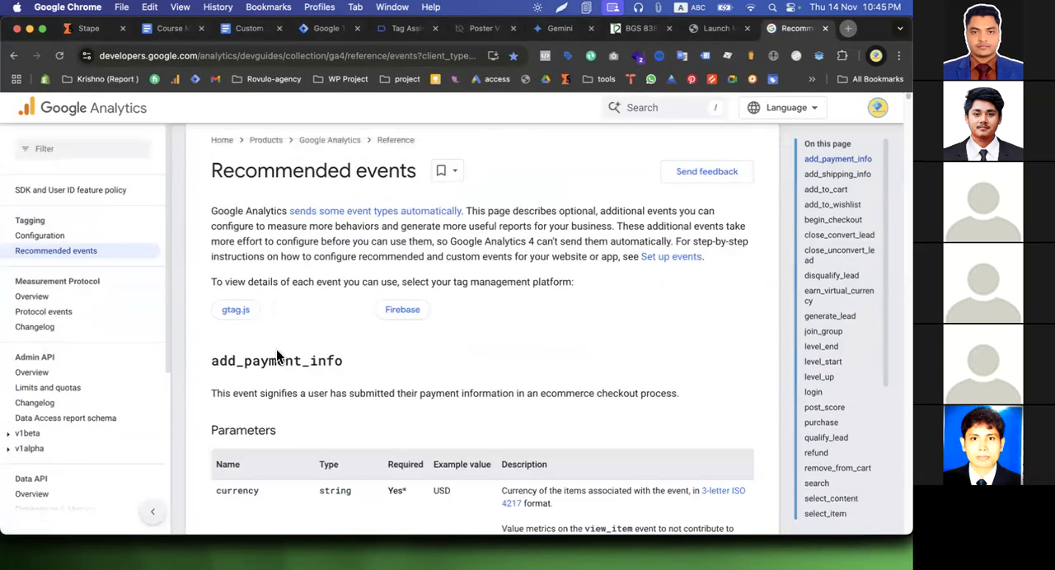
# Search the reference page for "add_to" and go to the add_to_cart event section
pyautogui.press('super+f')
pyautogui.write('add-to')
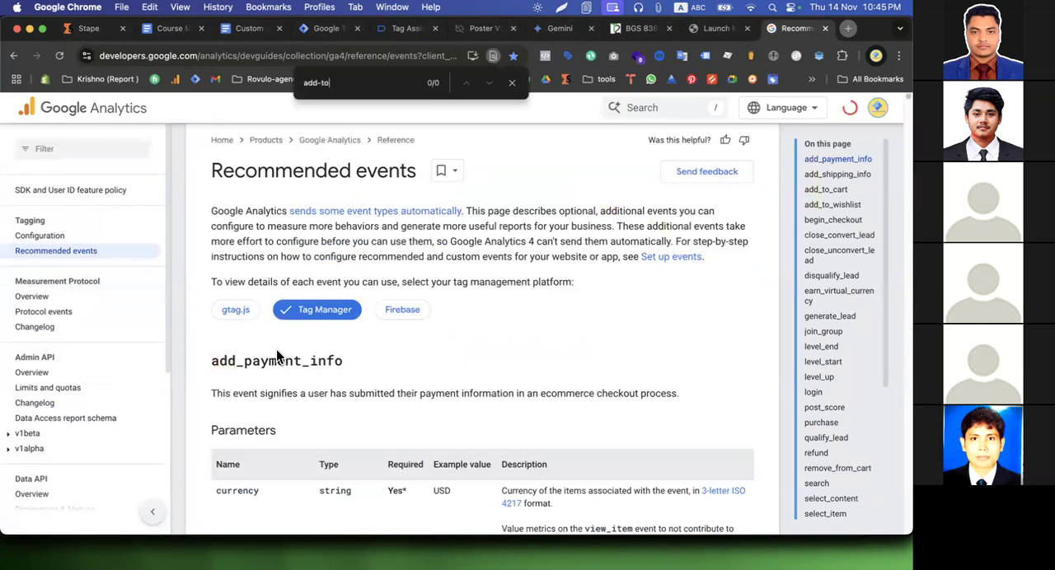
pyautogui.press('BackSpace')
pyautogui.press('BackSpace')
pyautogui.press('BackSpace')
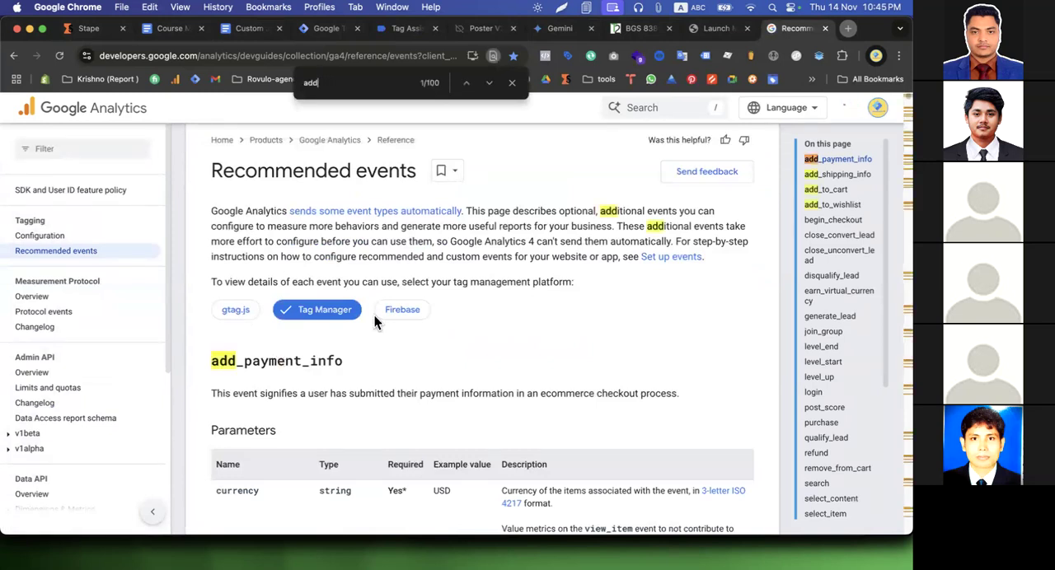
pyautogui.write('_to')
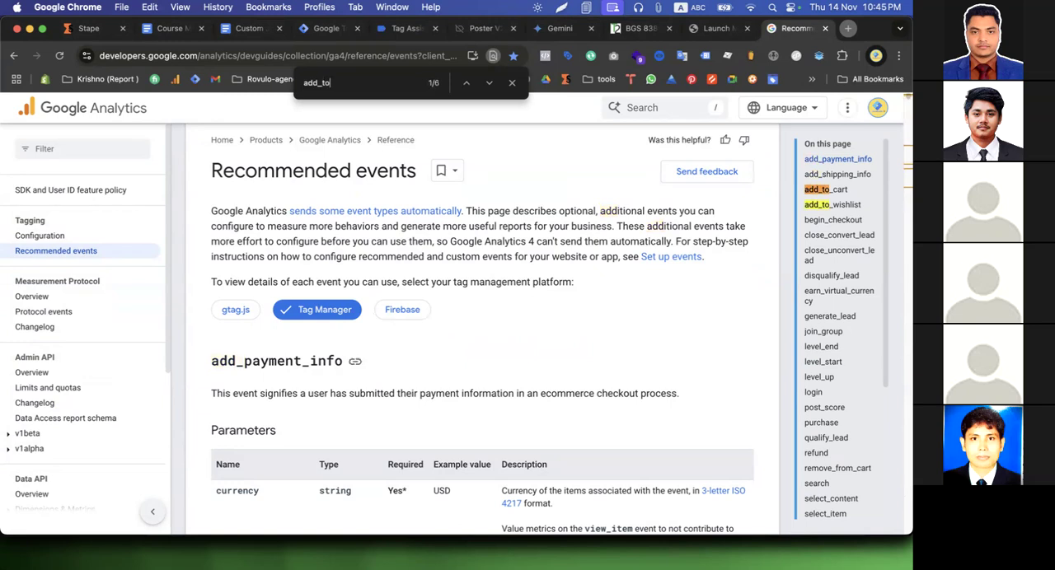
pyautogui.click(833, 190)
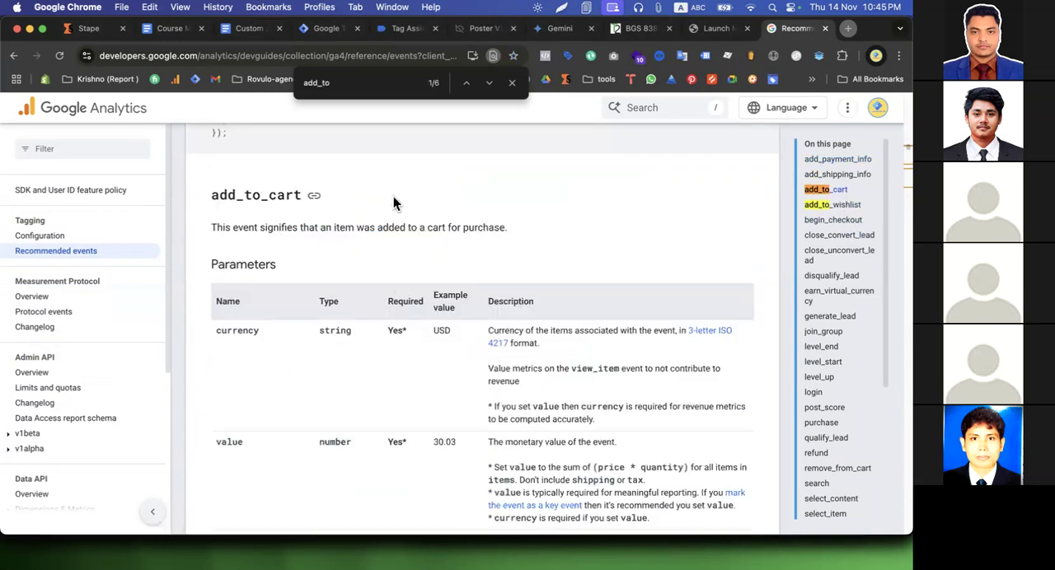
# Examine the currency, value and items parameters of the add_to_cart event
pyautogui.scroll(-3, 337, 352)
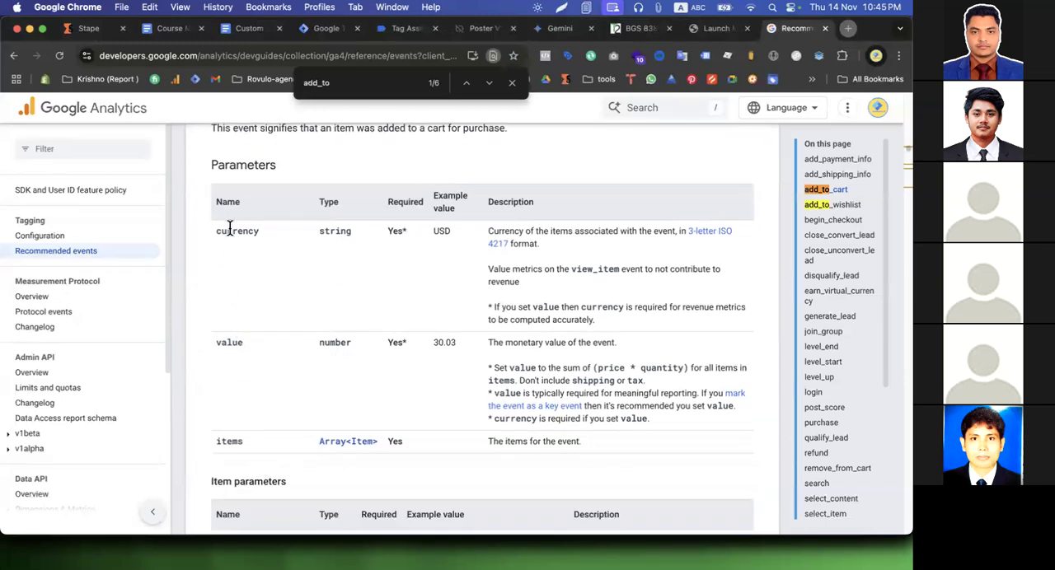
pyautogui.moveTo(220, 343); pyautogui.dragTo(280, 343)
pyautogui.moveTo(221, 442); pyautogui.dragTo(275, 442)
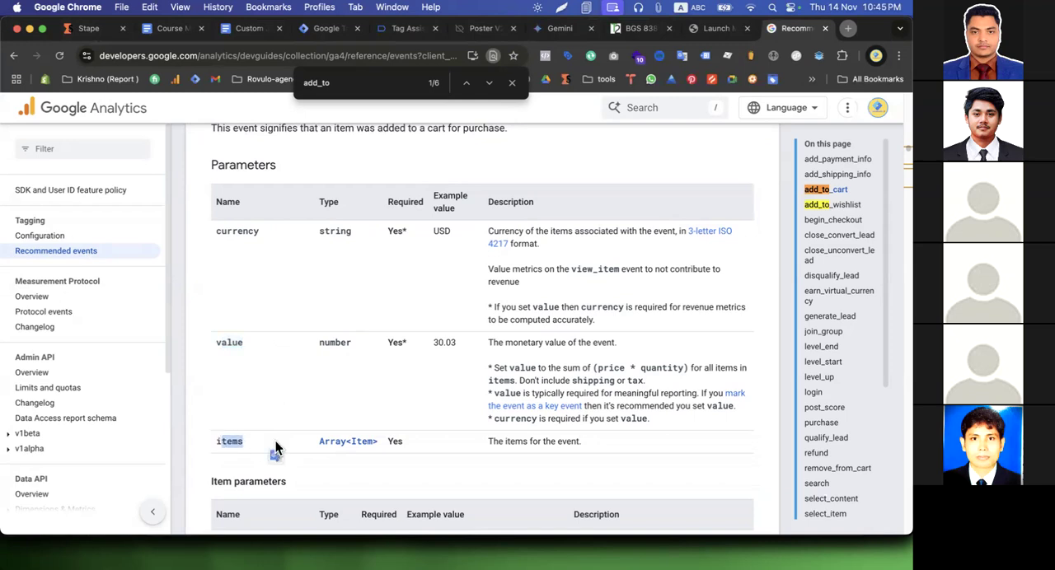
pyautogui.click(239, 227)
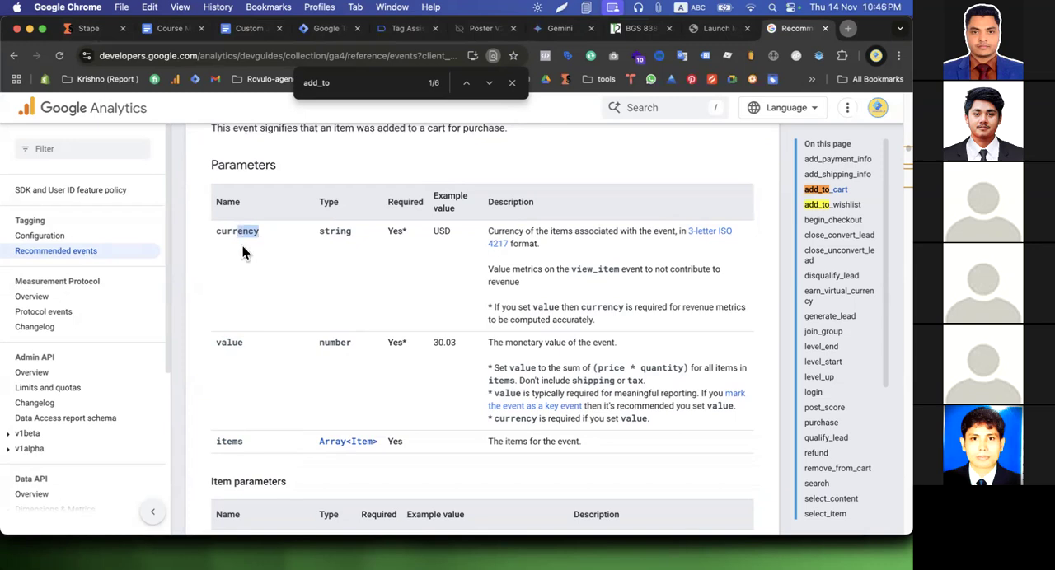
# Read through the add_to_cart item parameters, from item_id and item_name down to item_variant
pyautogui.scroll(-5, 280, 355)
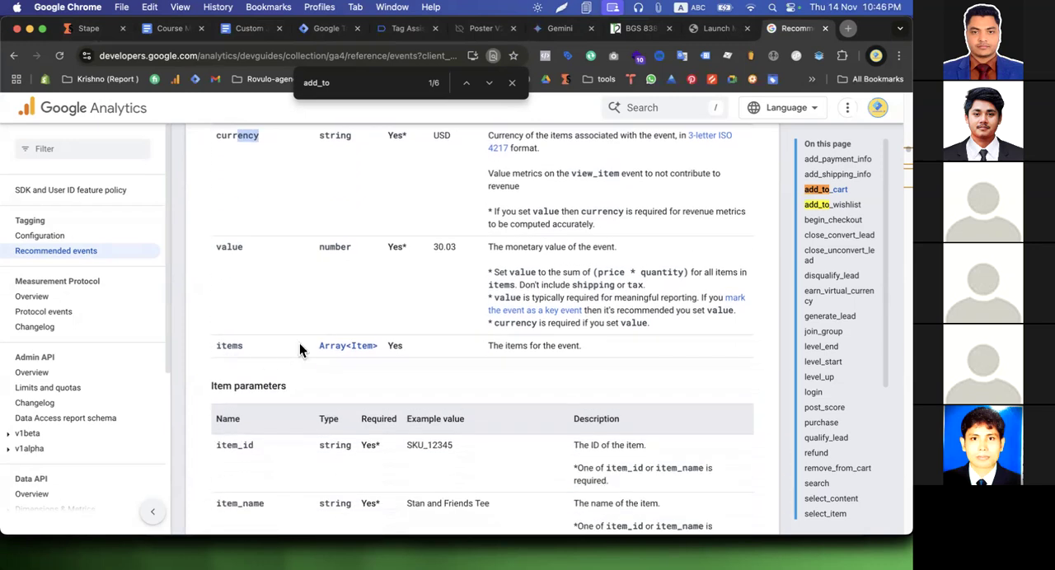
pyautogui.scroll(-2, 405, 344)
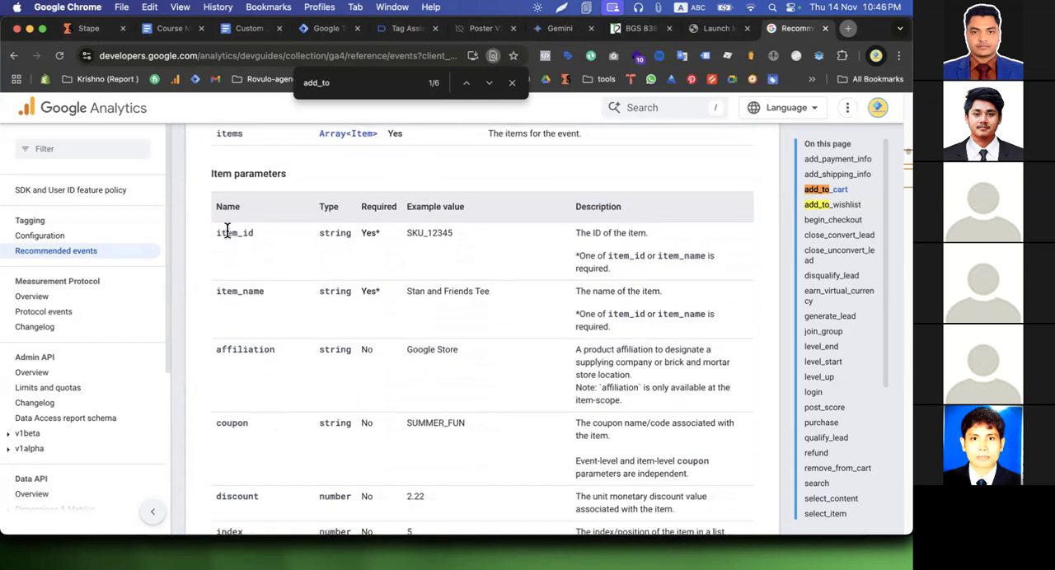
pyautogui.moveTo(230, 234); pyautogui.dragTo(260, 288)
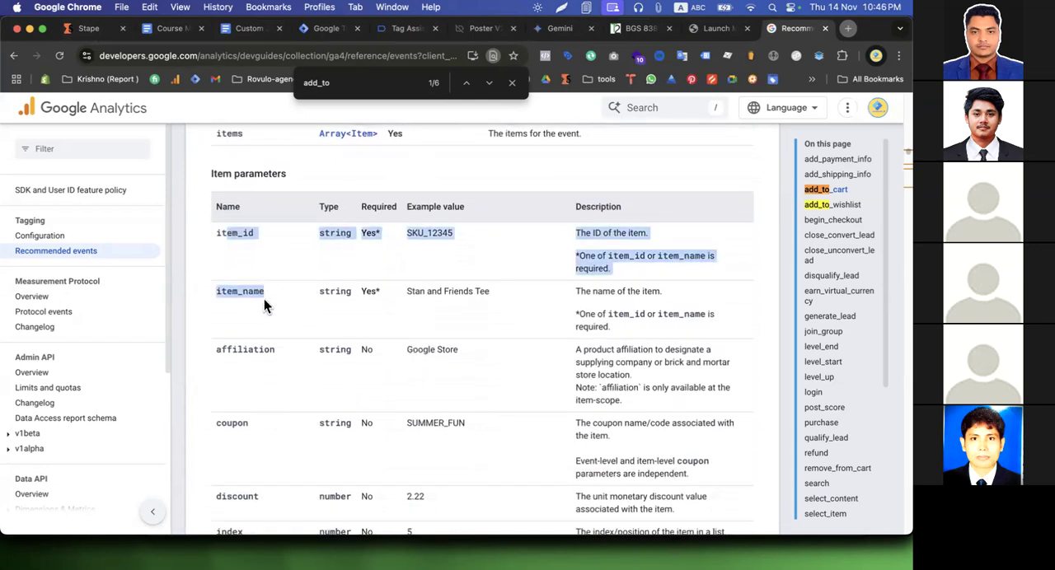
pyautogui.click(483, 289)
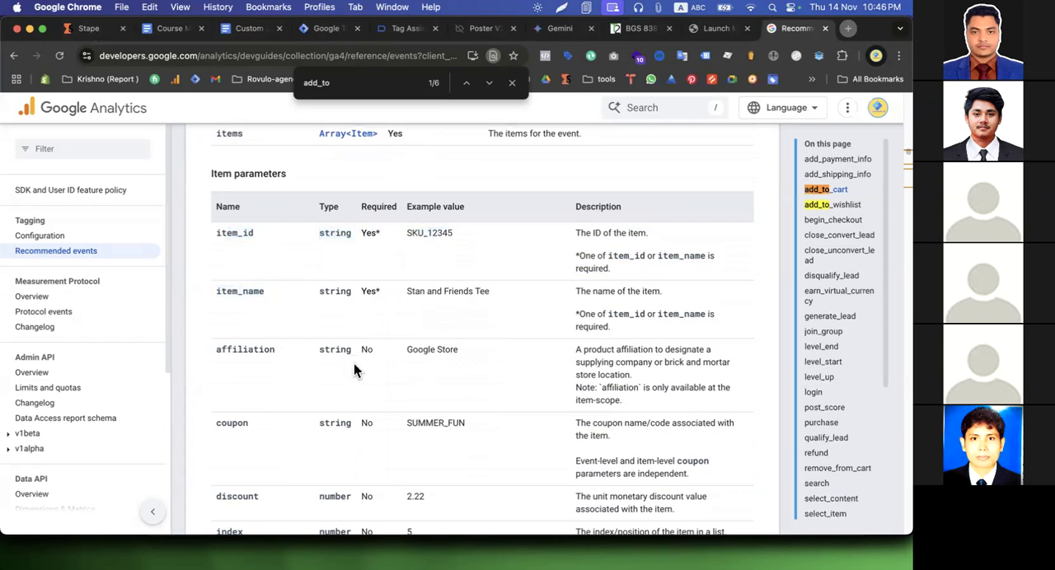
pyautogui.scroll(-3, 353, 363)
pyautogui.scroll(-6, 344, 459)
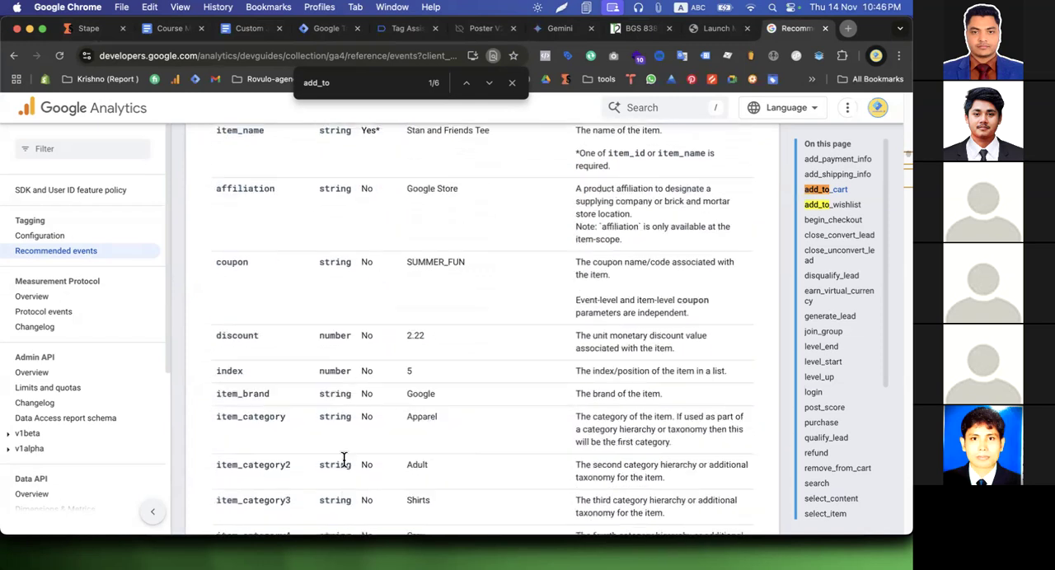
pyautogui.scroll(-10, 310, 412)
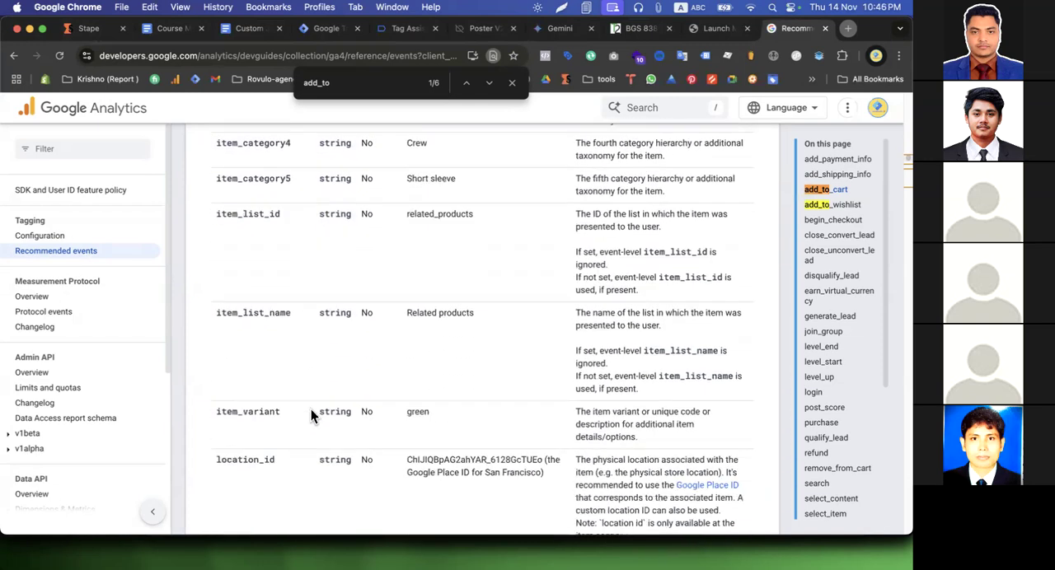
pyautogui.scroll(15, 311, 409)
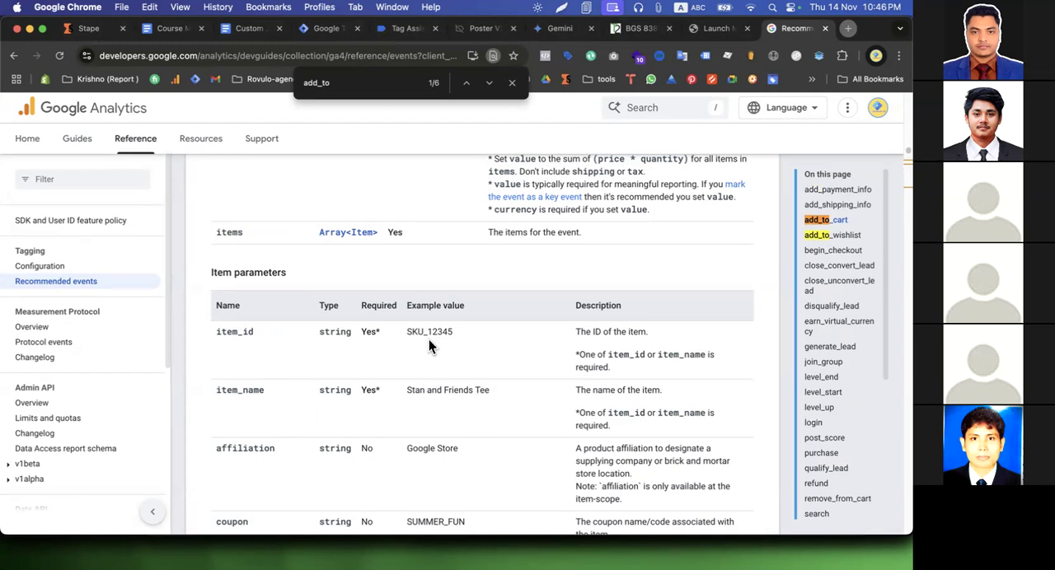
# Examine the item_id parameter's example value and compare it with the event-level currency and value parameters
pyautogui.doubleClick(242, 331)
pyautogui.moveTo(430, 331)
pyautogui.mouseDown()
pyautogui.moveTo(408, 331)
pyautogui.moveTo(438, 332)
pyautogui.mouseUp()
pyautogui.moveTo(427, 331); pyautogui.dragTo(455, 332)
pyautogui.scroll(-5, 336, 426)
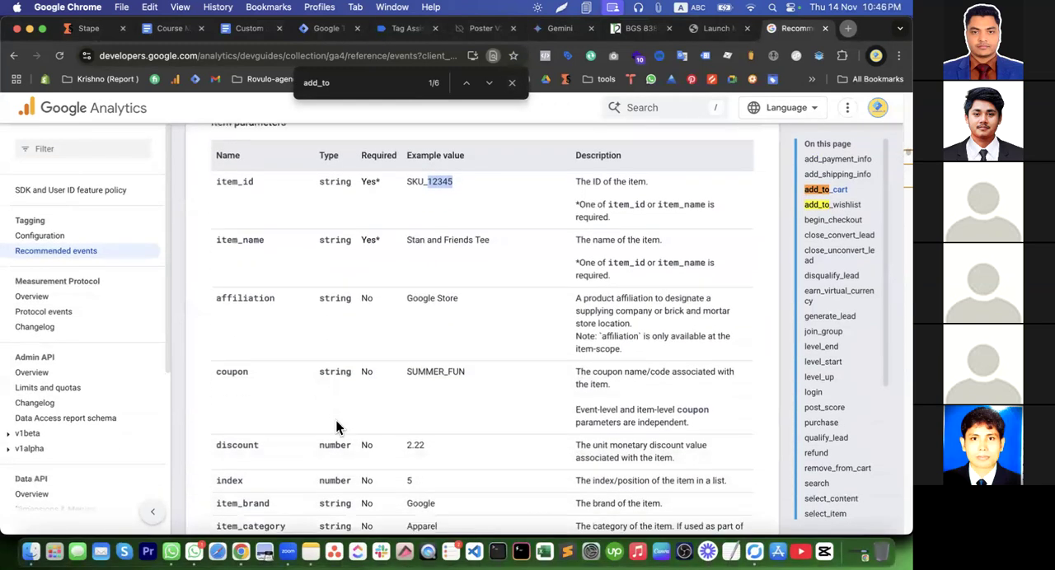
pyautogui.scroll(6, 433, 406)
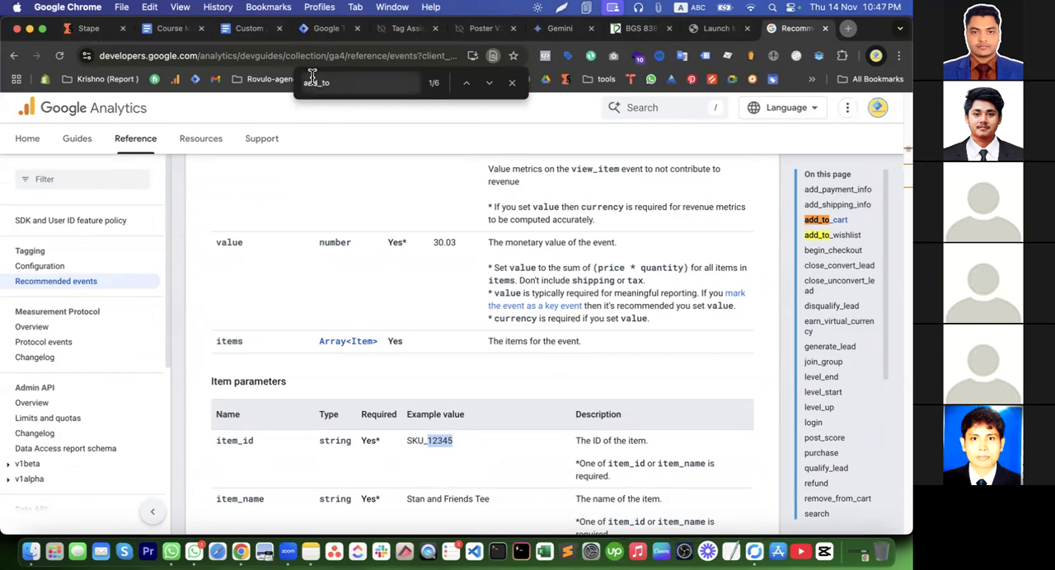
pyautogui.scroll(1, 233, 259)
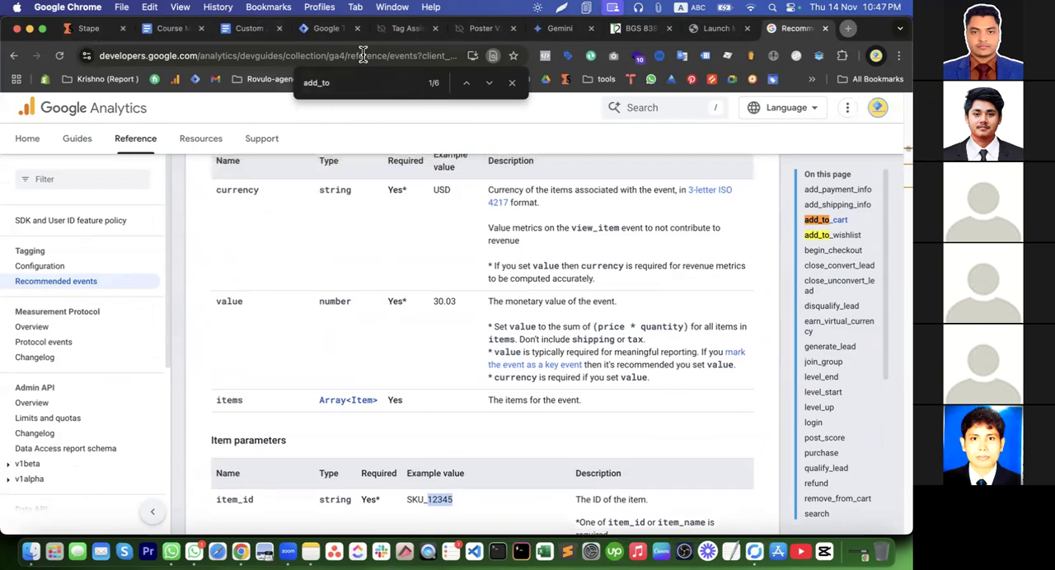
# Return to the Poster V2 product page and raise the order quantity to 3
pyautogui.click(638, 33)
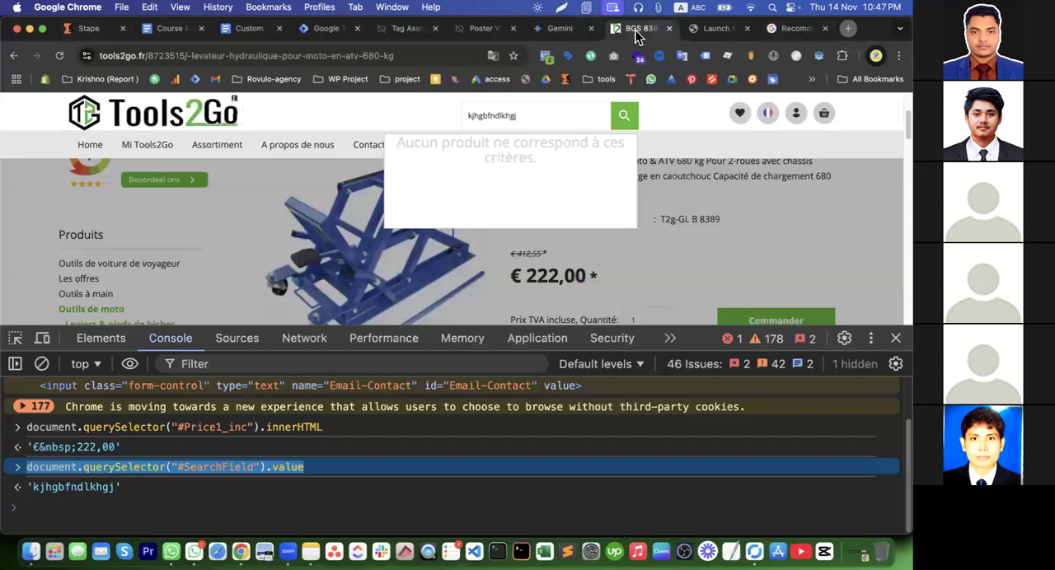
pyautogui.click(398, 32)
pyautogui.click(481, 30)
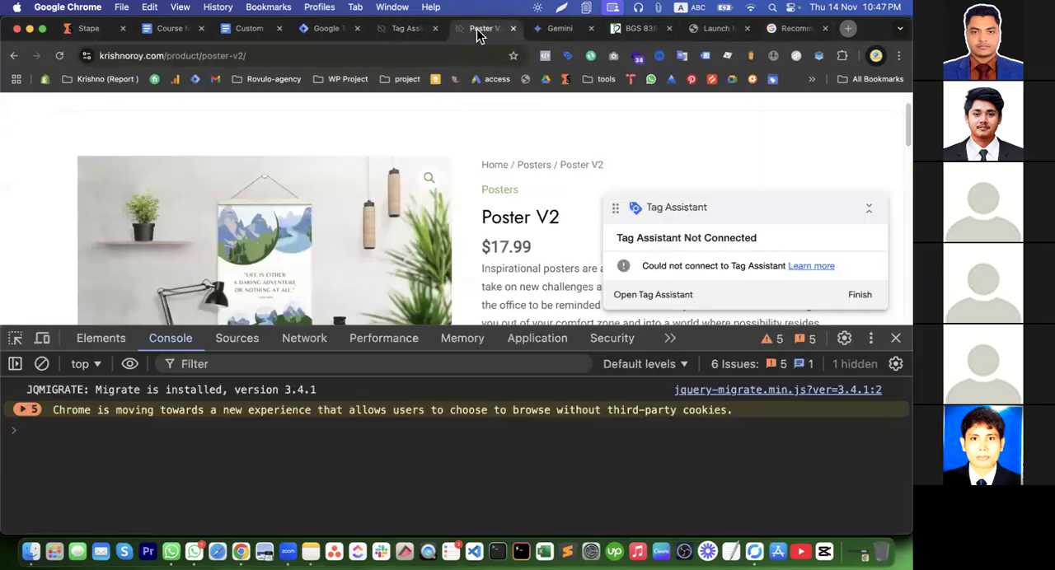
pyautogui.scroll(-2, 527, 243)
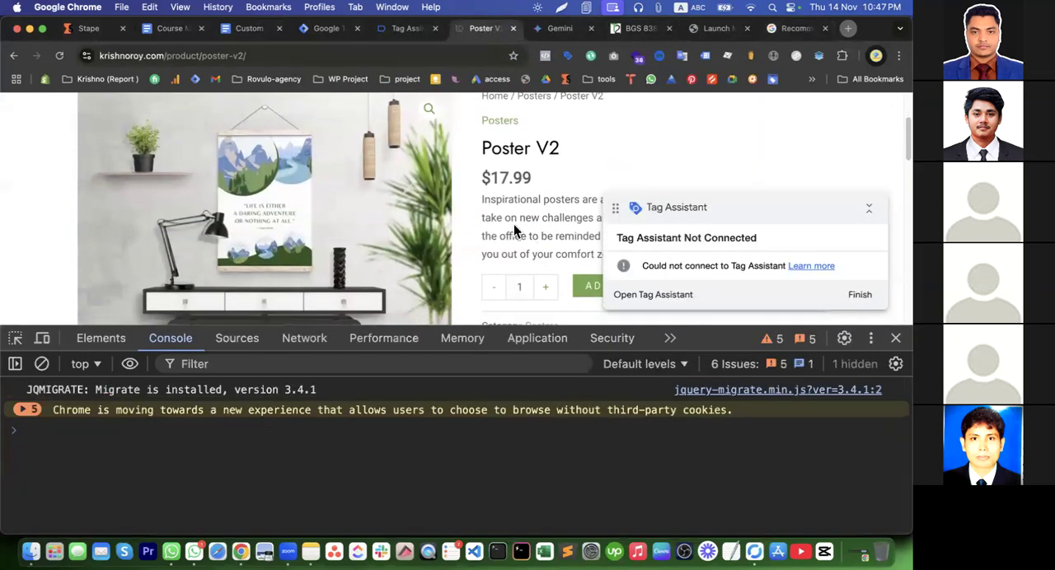
pyautogui.moveTo(536, 181); pyautogui.dragTo(475, 179)
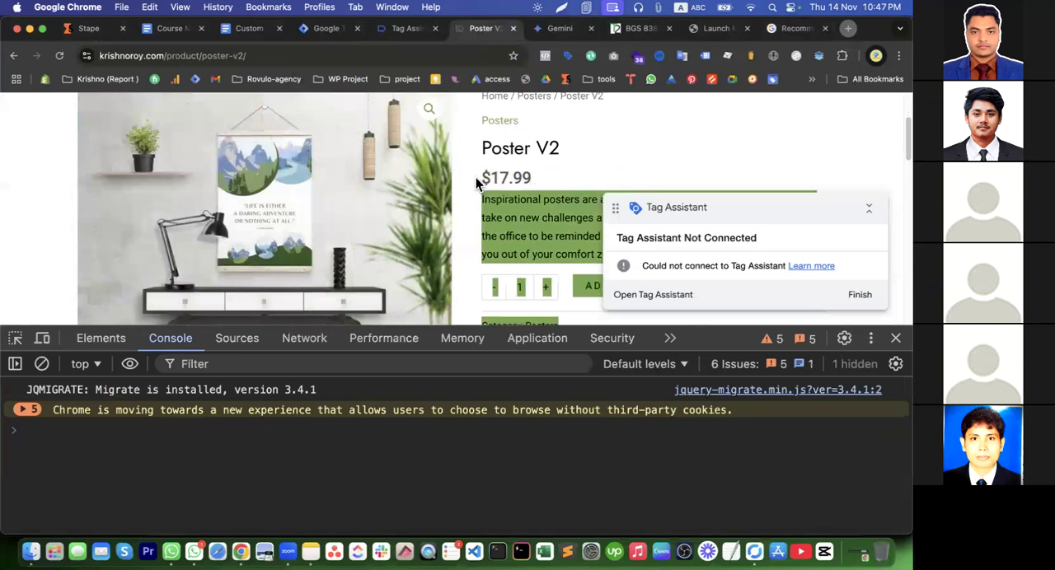
pyautogui.click(534, 167)
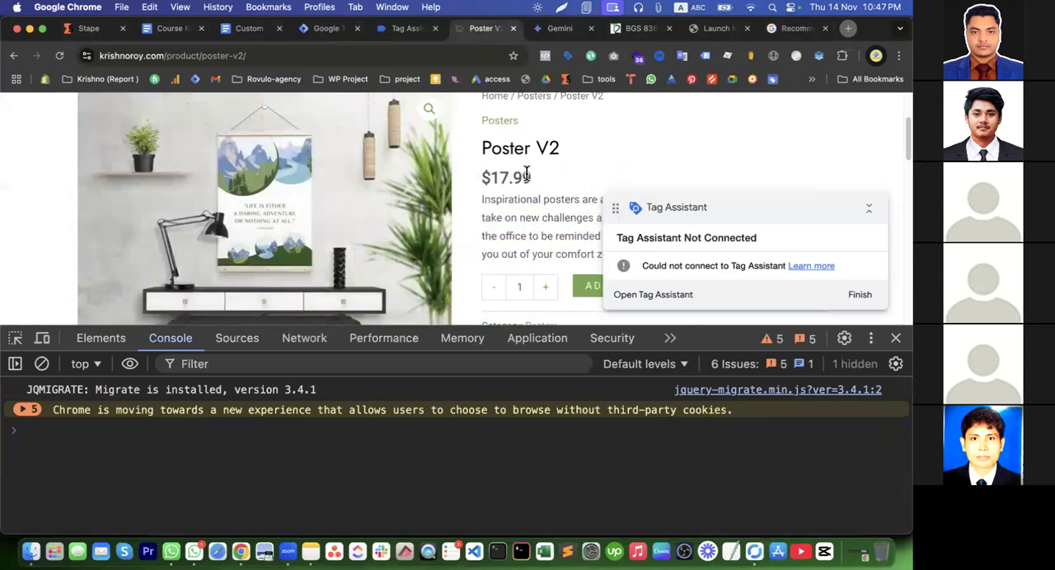
pyautogui.doubleClick(546, 295)
# Copy the CSS selector of the Poster V2 quantity field and try it at the console prompt
pyautogui.click(15, 338)
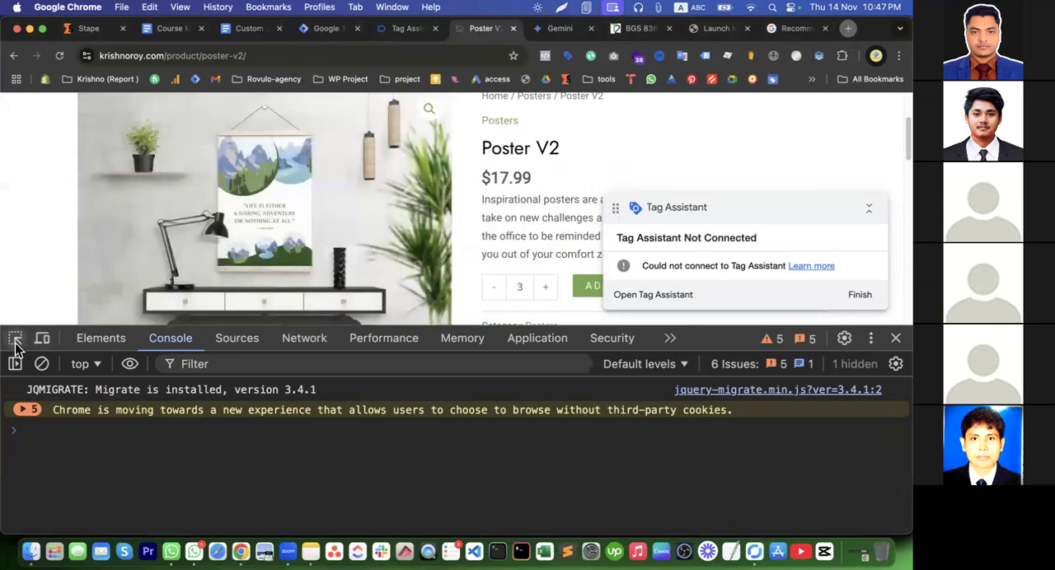
pyautogui.click(520, 288)
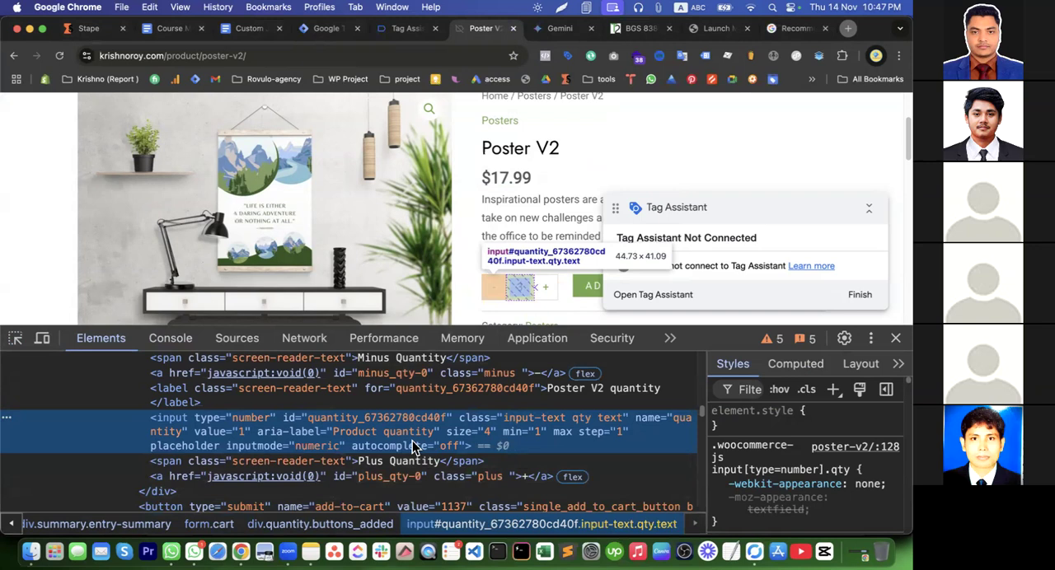
pyautogui.rightClick(342, 432)
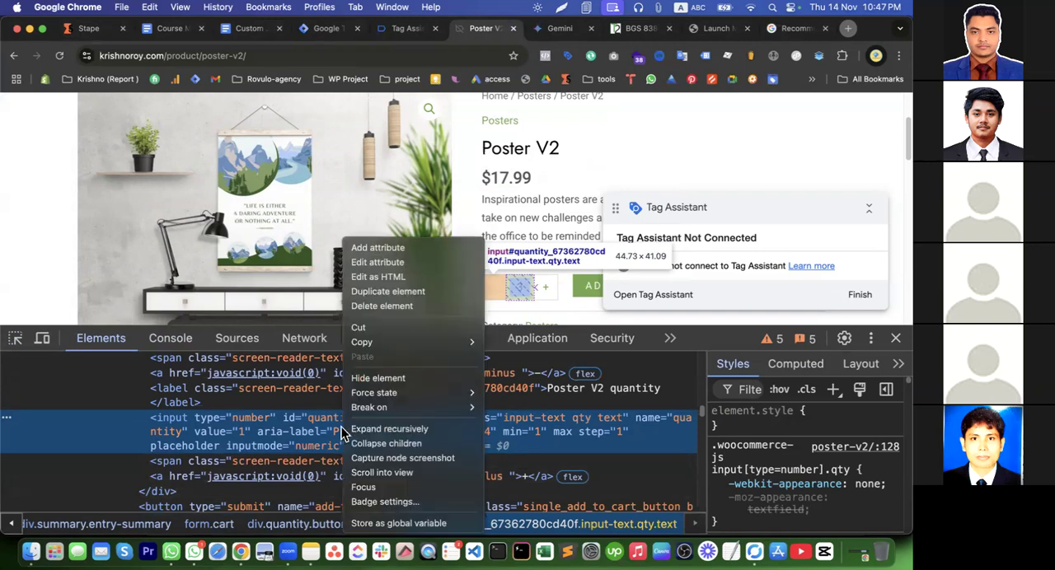
pyautogui.moveTo(435, 344)
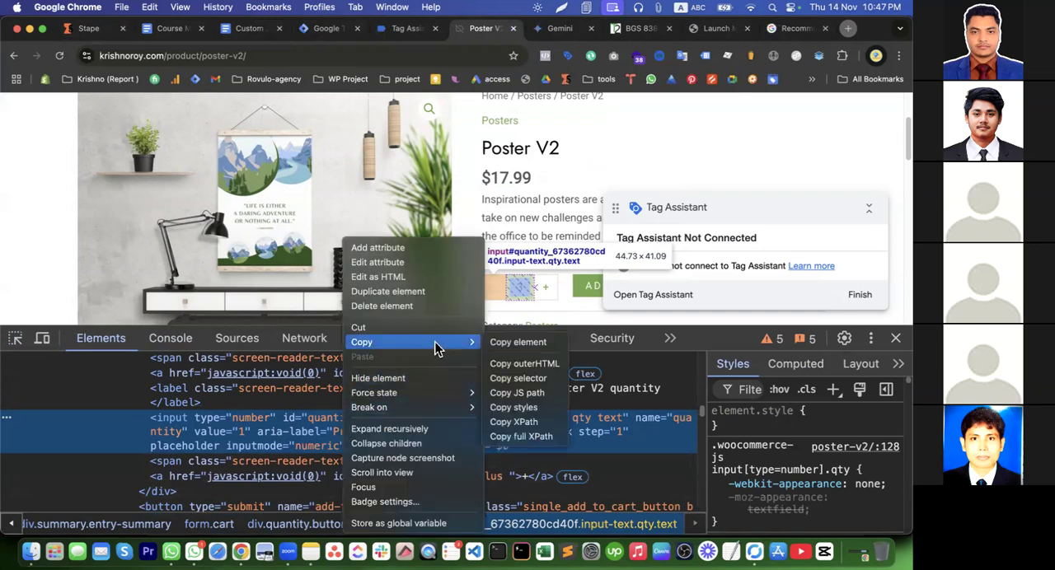
pyautogui.click(531, 379)
pyautogui.click(157, 338)
pyautogui.press('super+v')
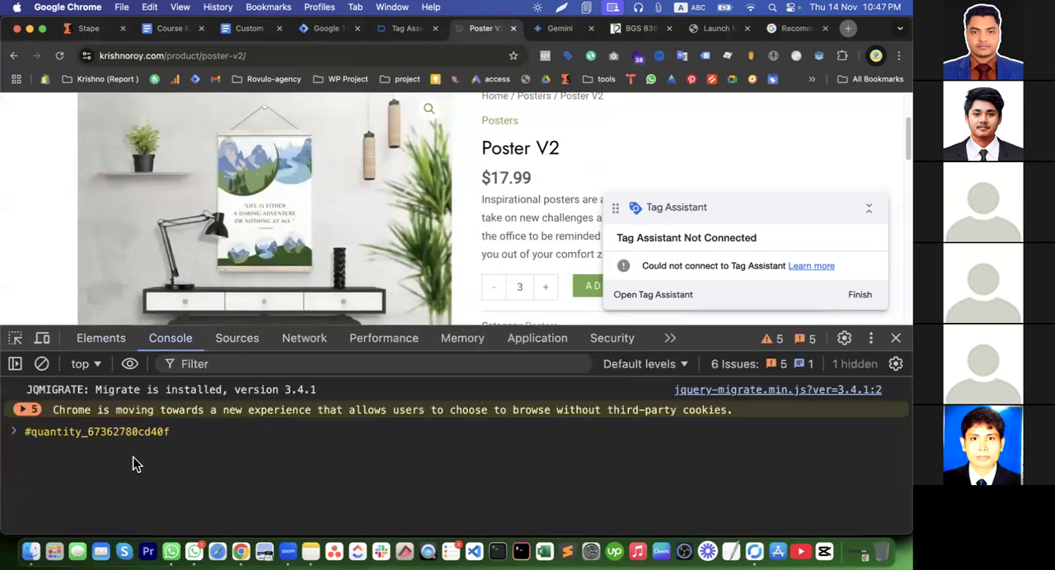
pyautogui.press('super+a')
pyautogui.press('BackSpace')
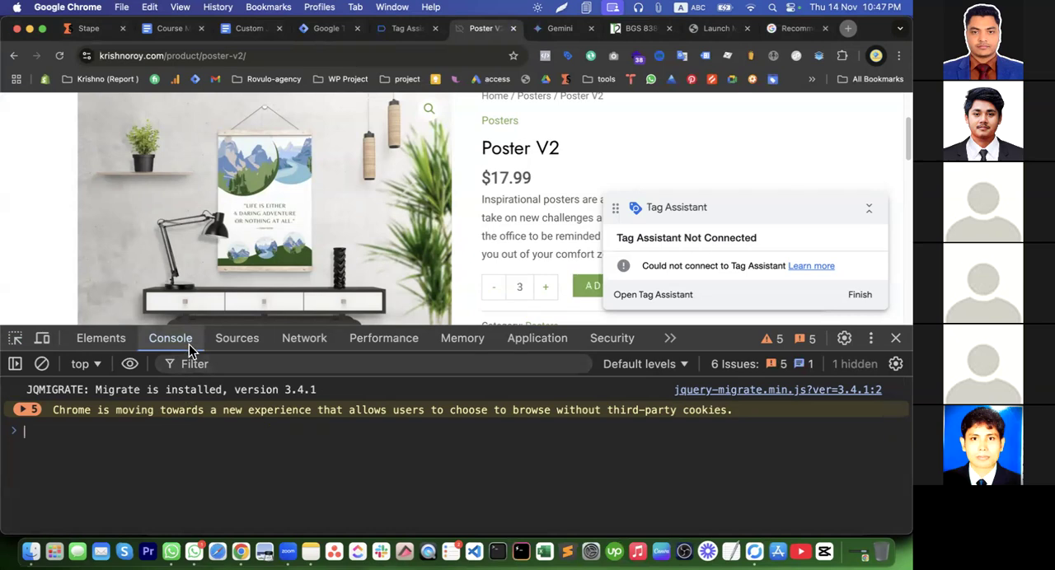
# Generate the capture script for the price's currency symbol with the browser extension and run its test version in the console
pyautogui.click(752, 56)
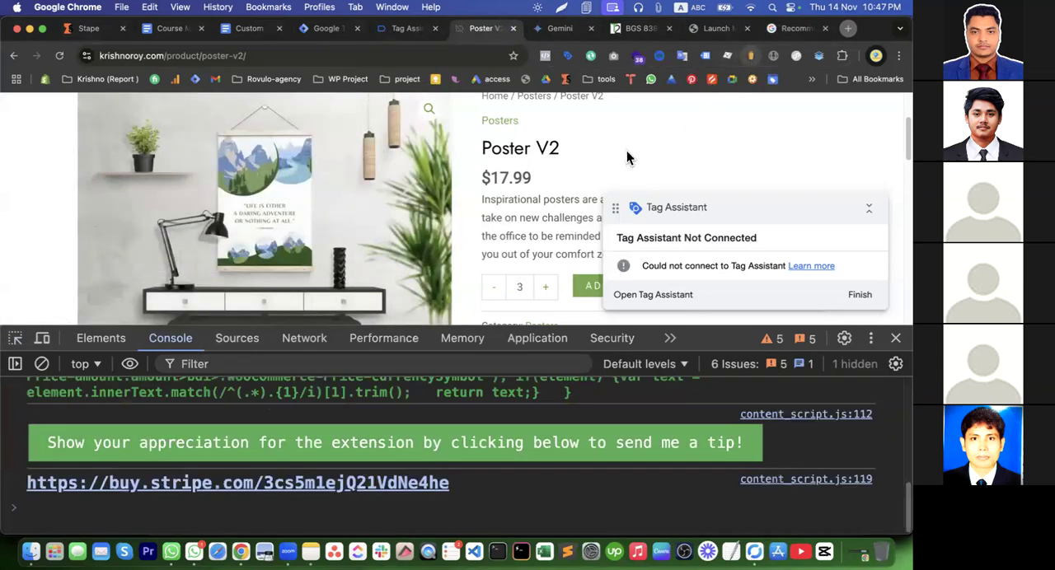
pyautogui.scroll(3, 282, 422)
pyautogui.scroll(2, 283, 428)
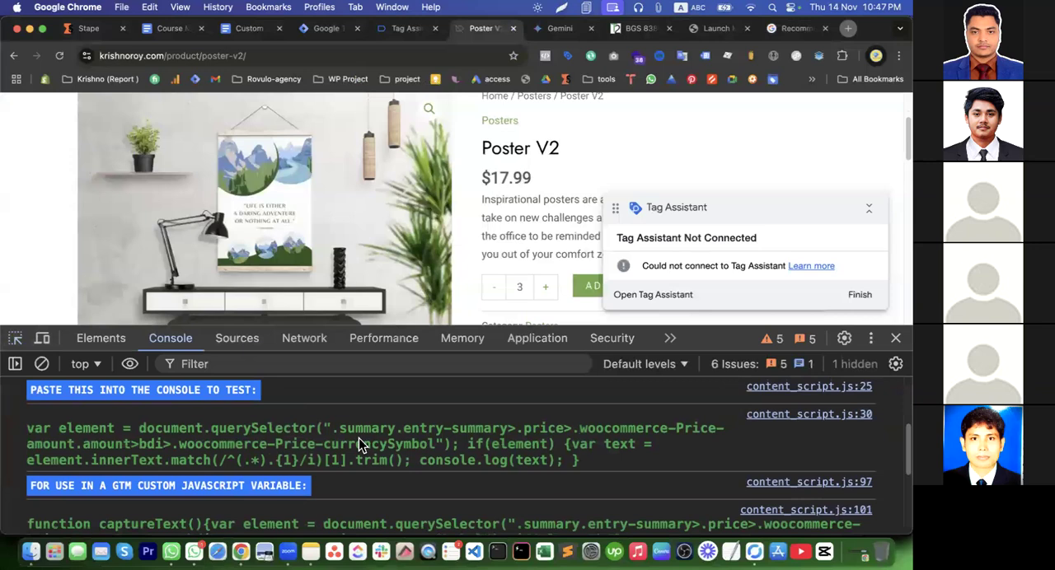
pyautogui.moveTo(585, 460); pyautogui.dragTo(27, 434)
pyautogui.press('super+c')
pyautogui.scroll(-5, 182, 511)
pyautogui.click(89, 515)
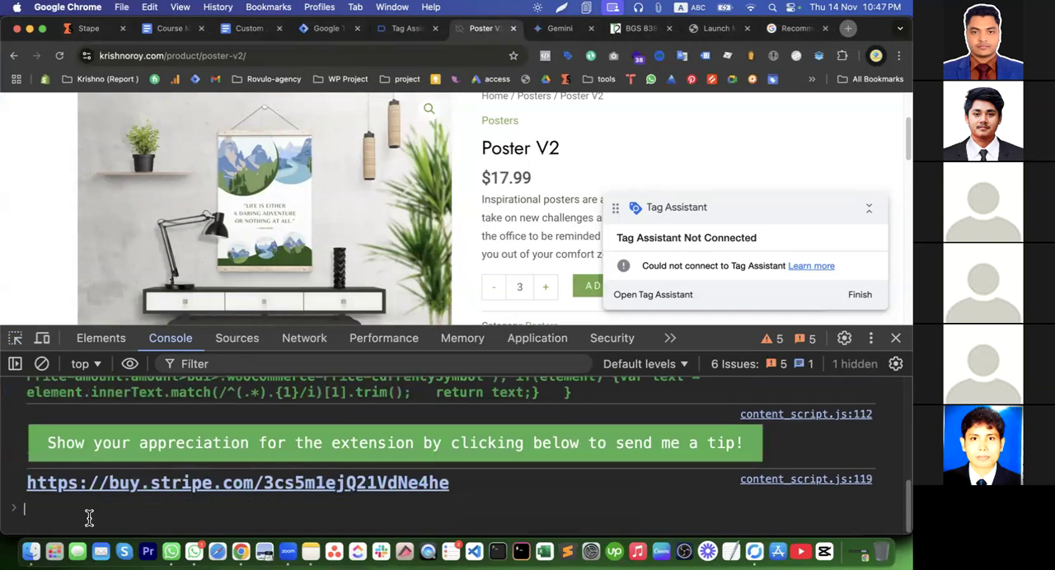
pyautogui.press('super+v')
pyautogui.press('Return')
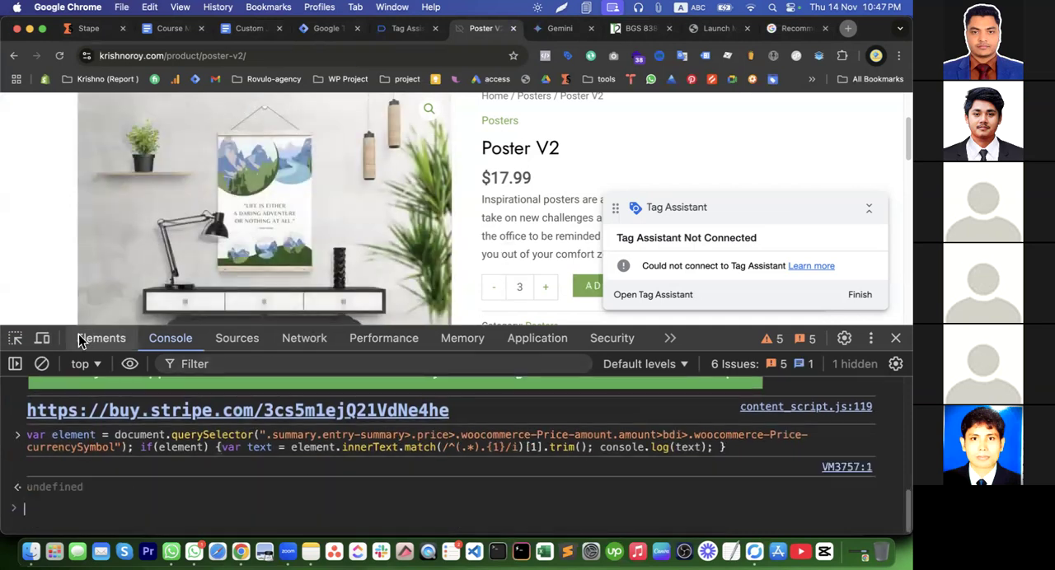
# Copy the JS path of the Poster V2 quantity field and evaluate it in the console with .value appended
pyautogui.click(14, 338)
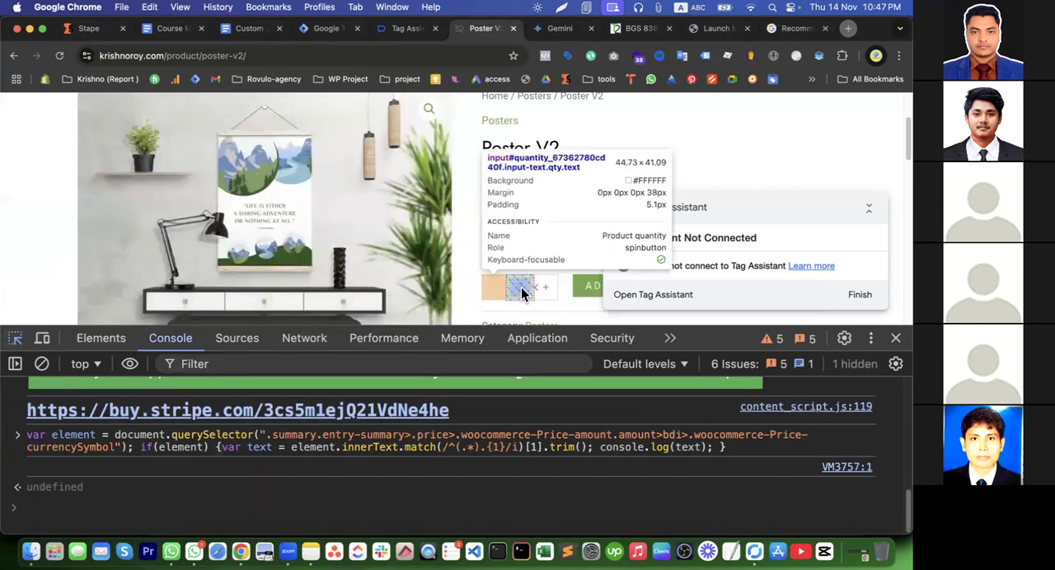
pyautogui.click(521, 294)
pyautogui.rightClick(303, 439)
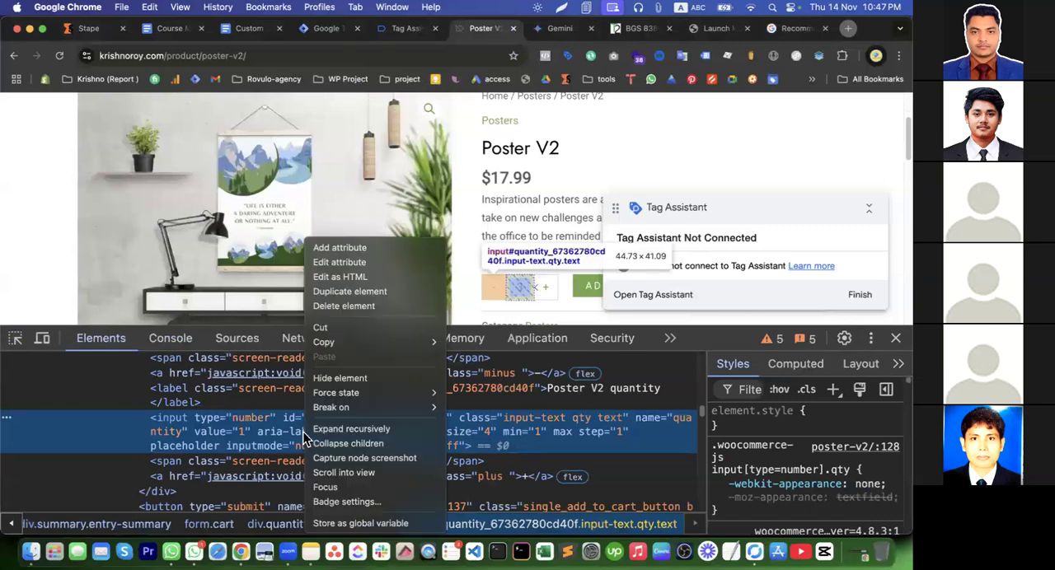
pyautogui.moveTo(416, 343)
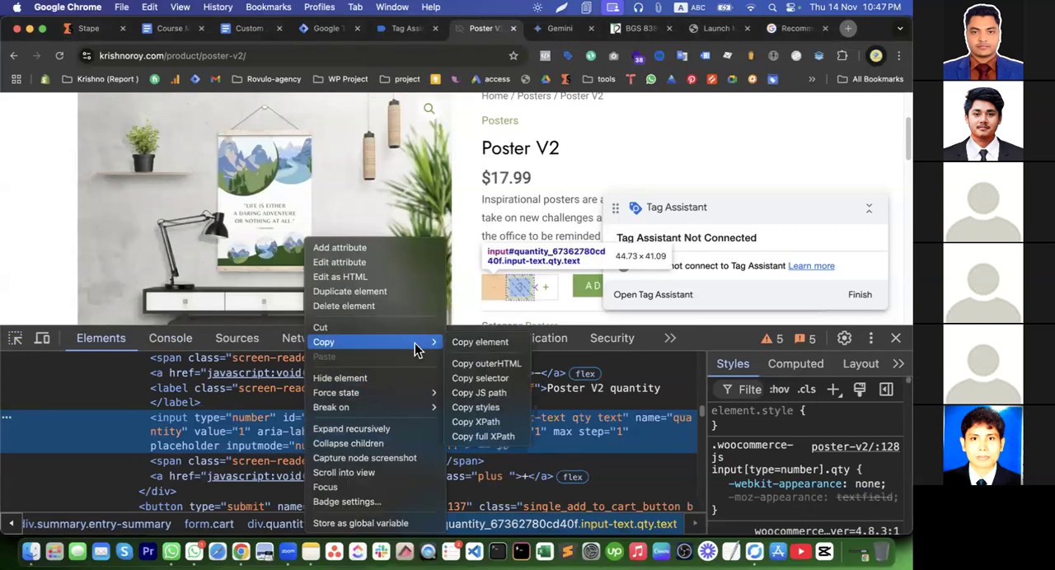
pyautogui.click(487, 394)
pyautogui.click(167, 339)
pyautogui.press('super+v')
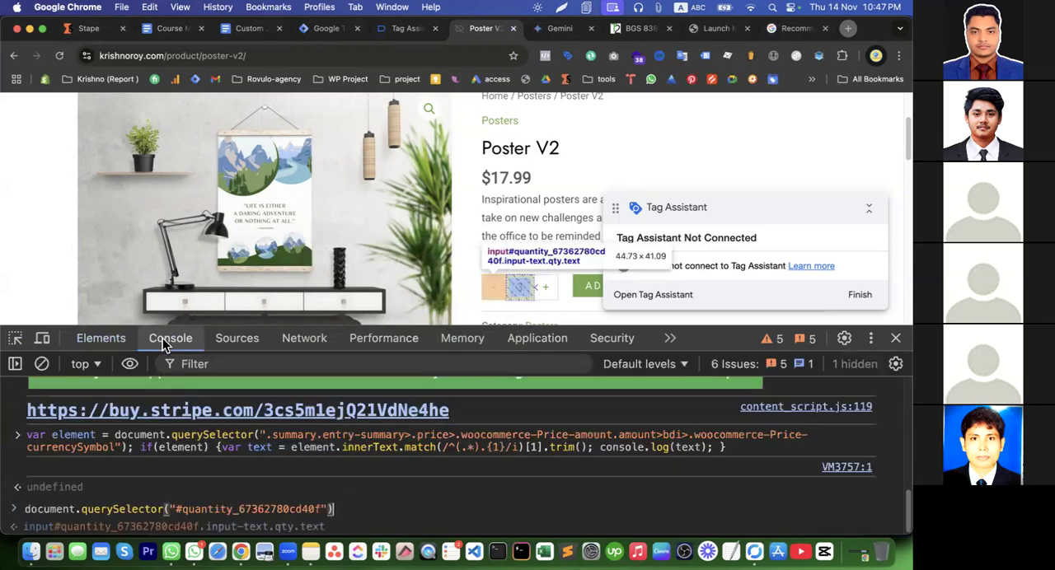
pyautogui.write('.value')
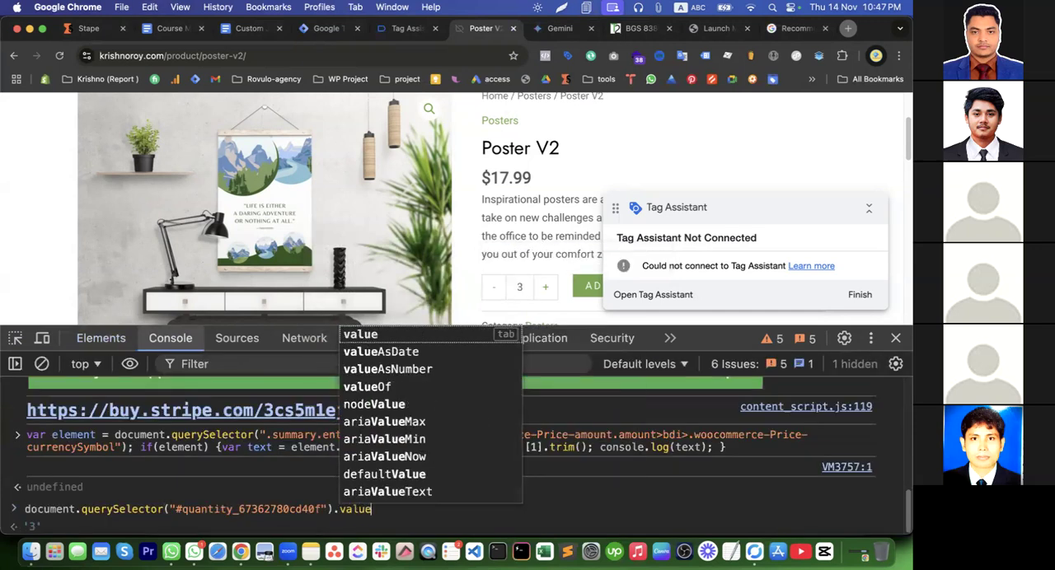
pyautogui.press('Return')
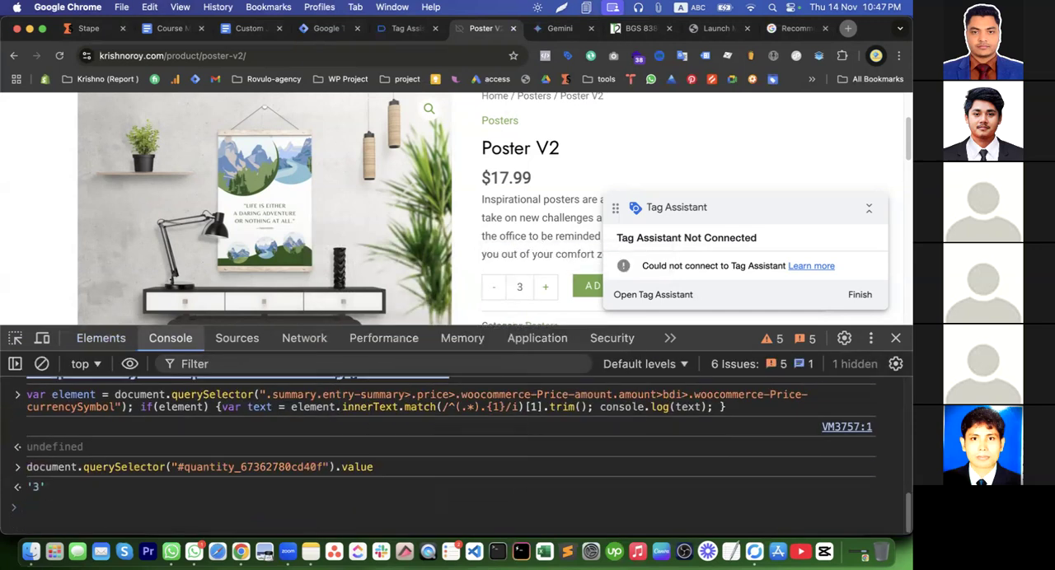
# Copy the quantity query, open the related Poster V1 product and run the same query in its console, checking the ID's suffix
pyautogui.click(103, 338)
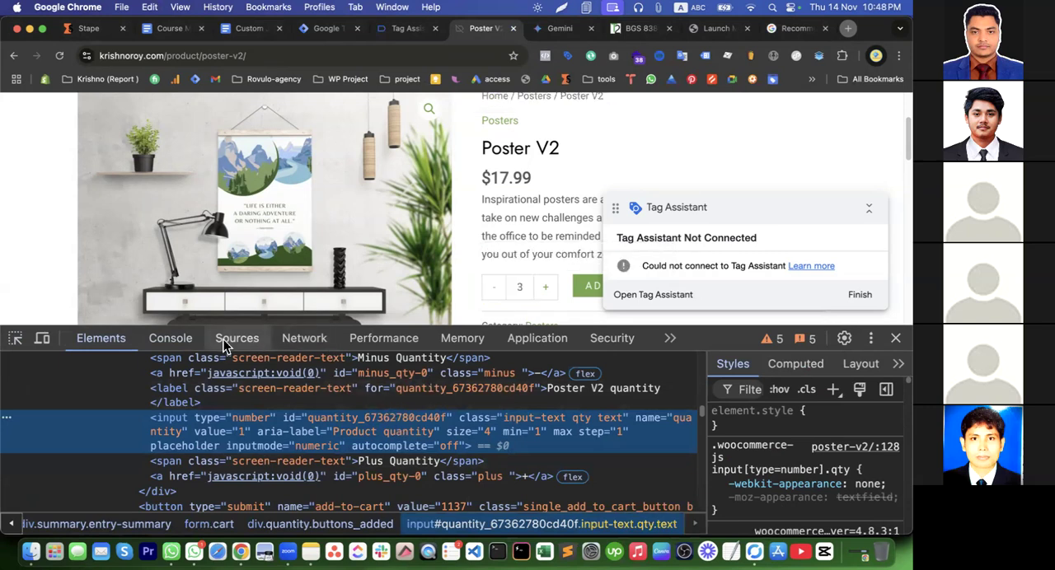
pyautogui.click(183, 338)
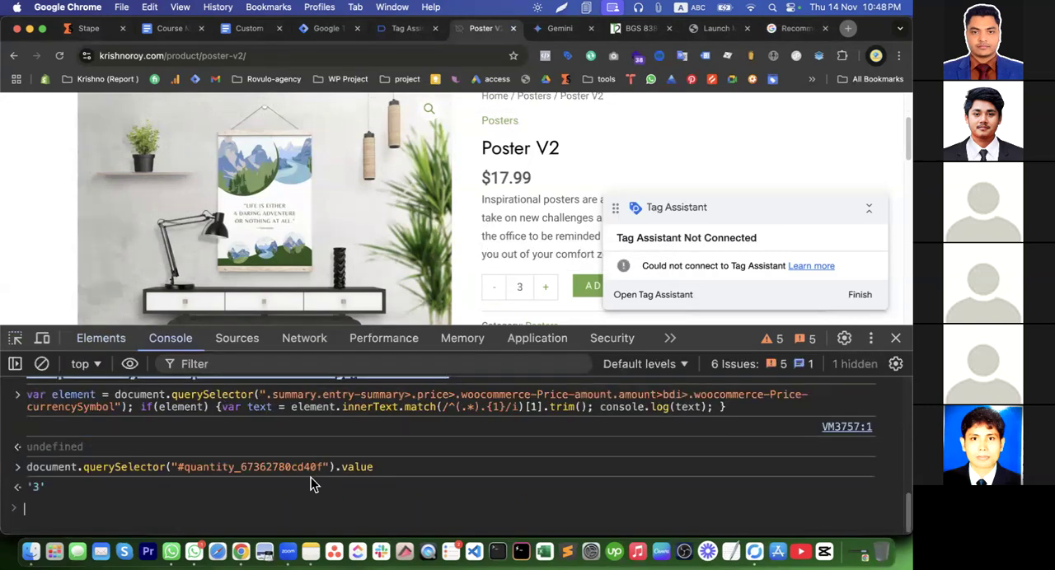
pyautogui.tripleClick(377, 466)
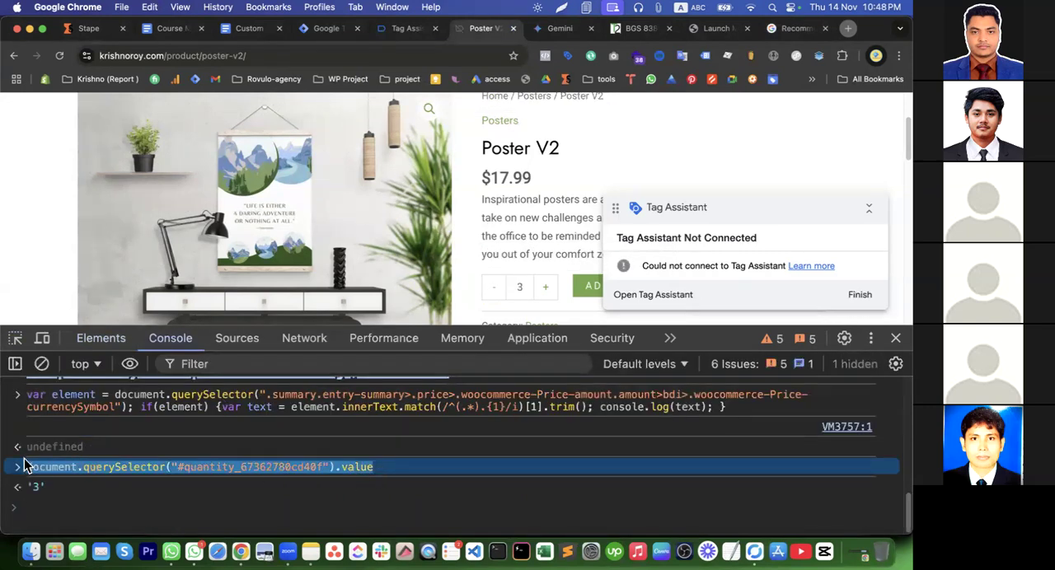
pyautogui.scroll(-10, 581, 240)
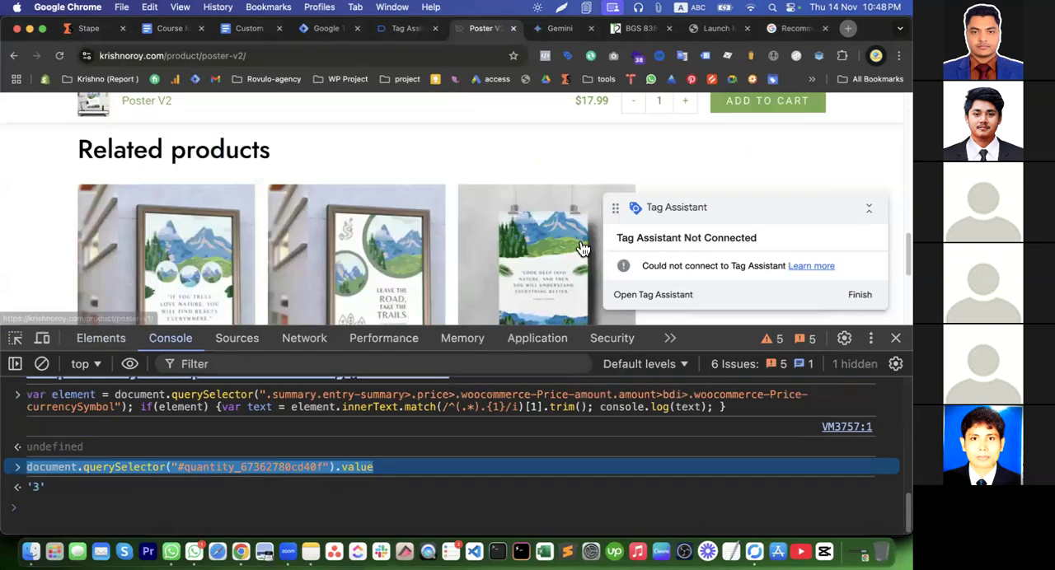
pyautogui.click(500, 244)
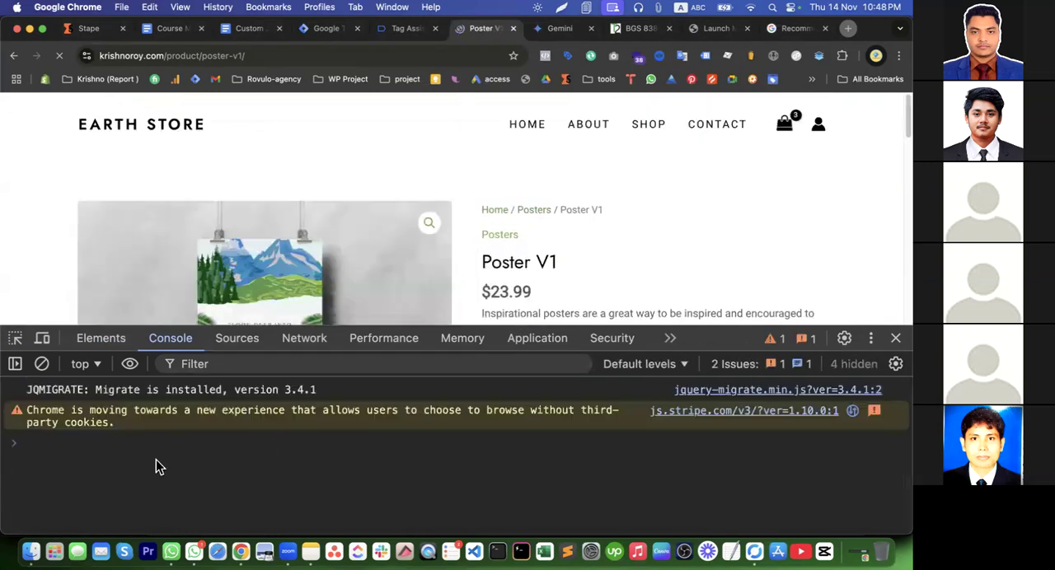
pyautogui.click(48, 440)
pyautogui.press('super+v')
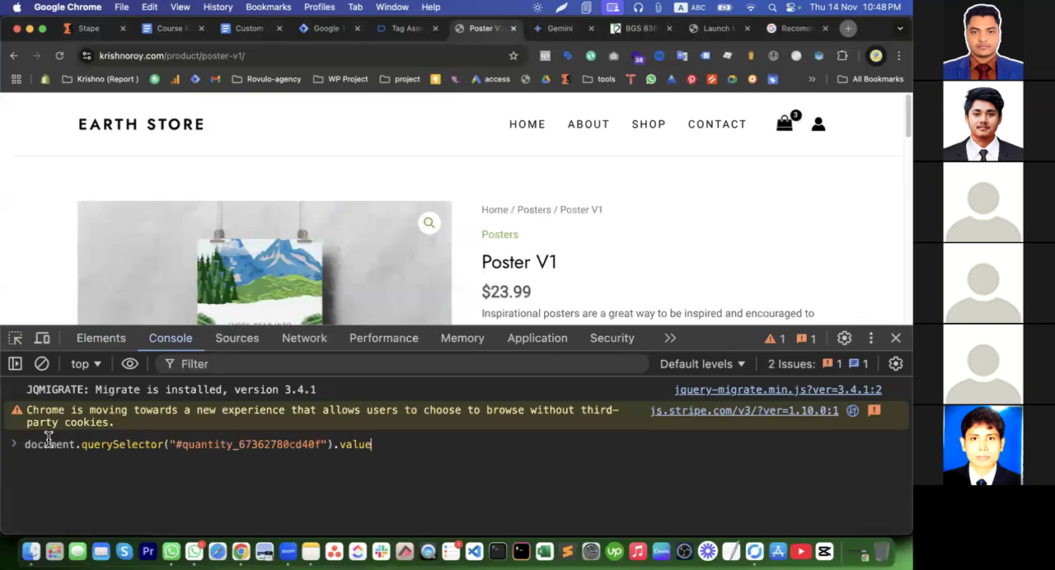
pyautogui.press('Return')
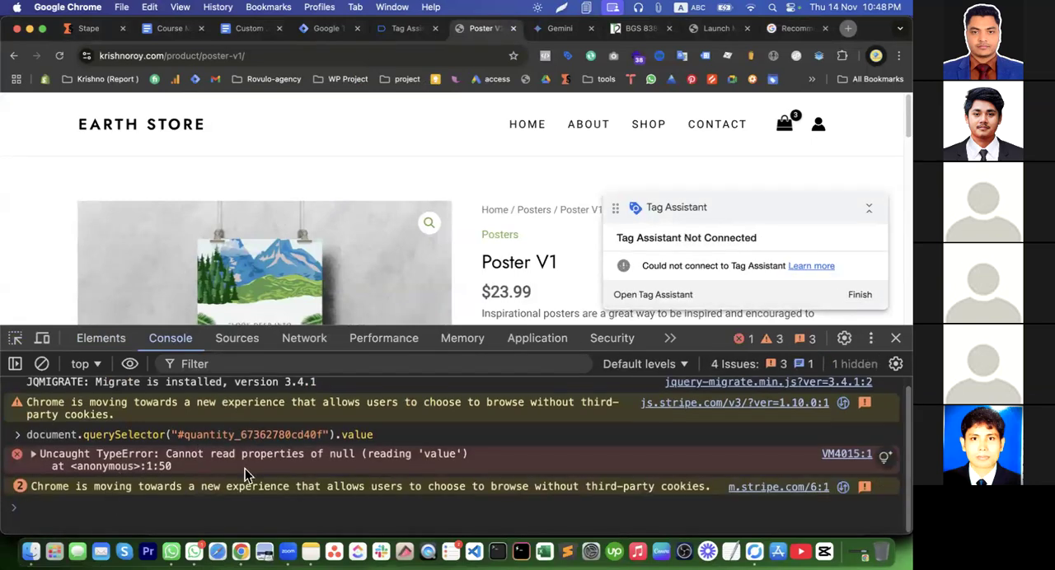
pyautogui.moveTo(242, 434); pyautogui.dragTo(321, 443)
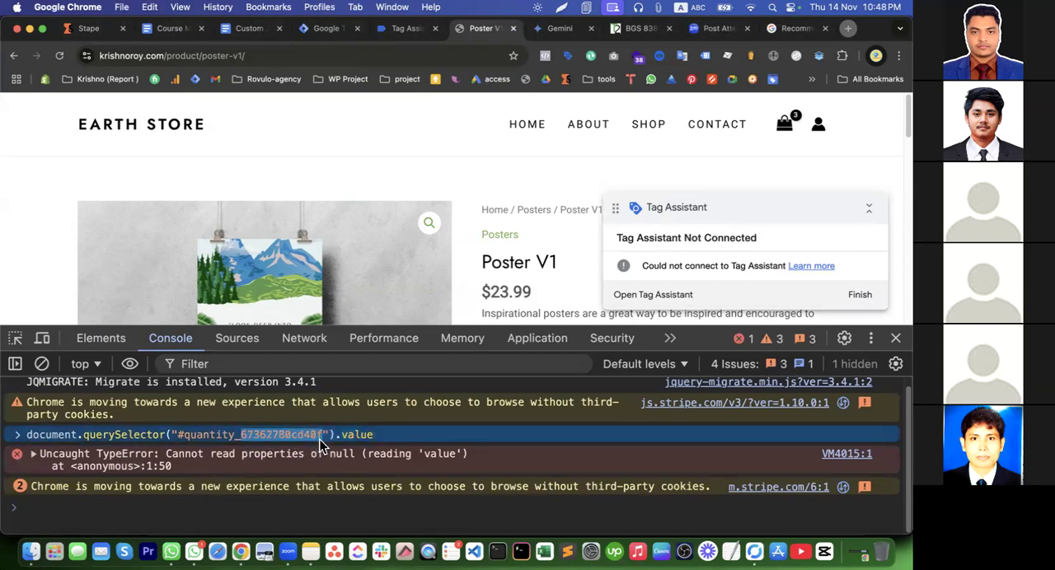
# Evaluate dataLayer in the console on the Poster V1 page and expand its first entry to examine the page properties
pyautogui.click(141, 511)
pyautogui.write('dataLayer')
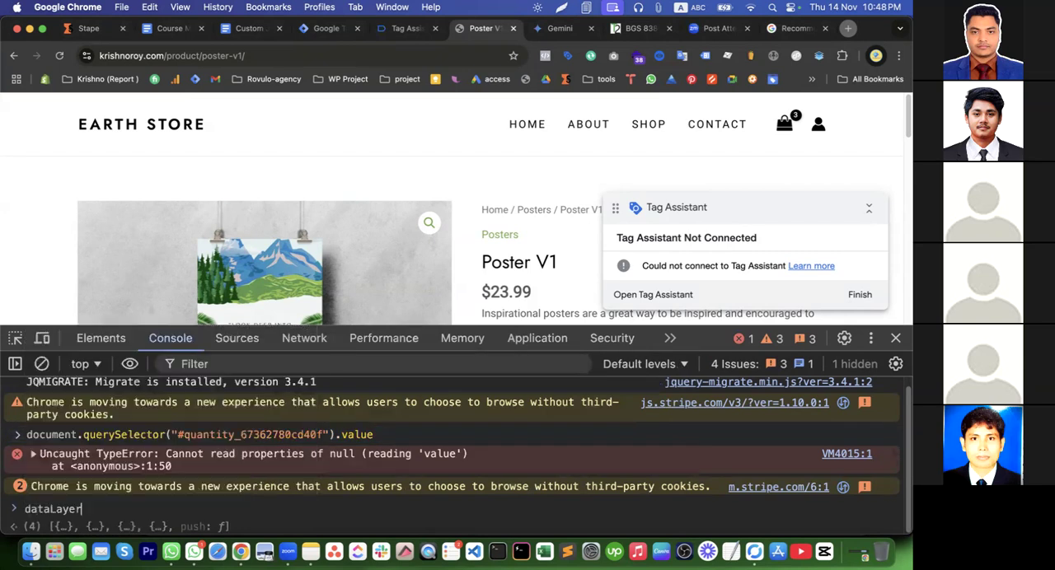
pyautogui.press('Return')
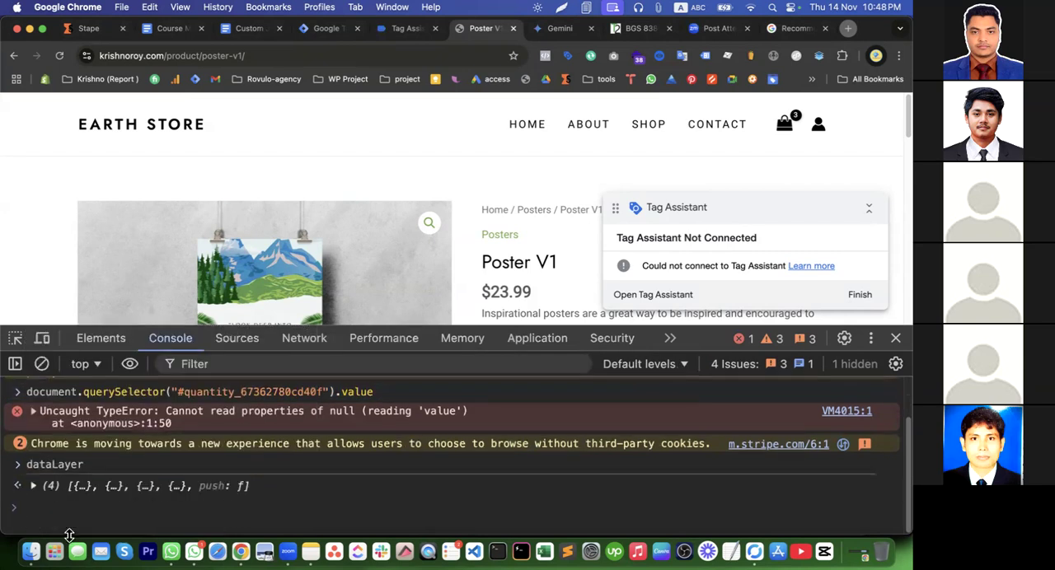
pyautogui.click(34, 486)
pyautogui.scroll(-1, 102, 494)
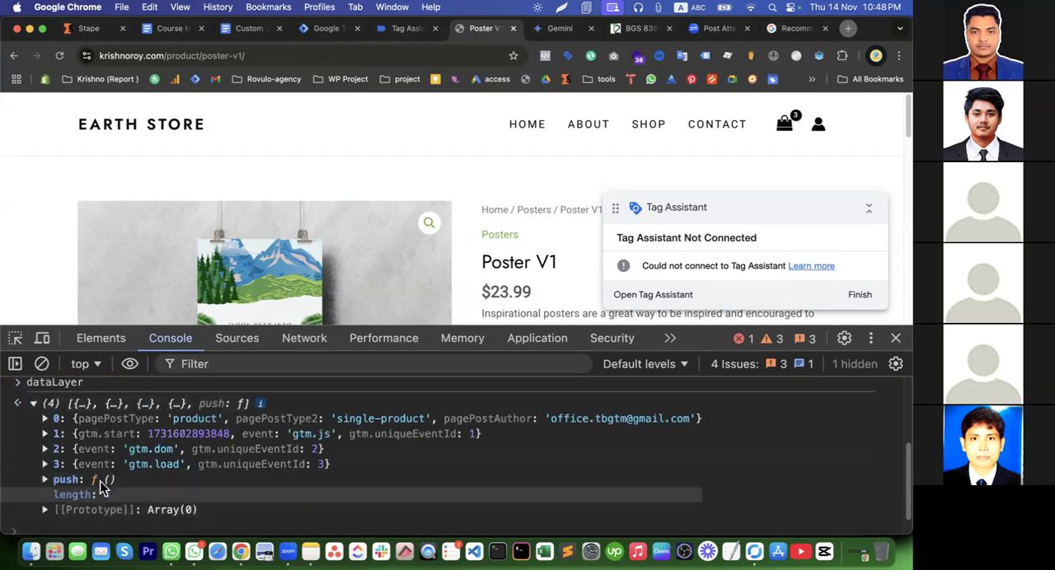
pyautogui.click(45, 419)
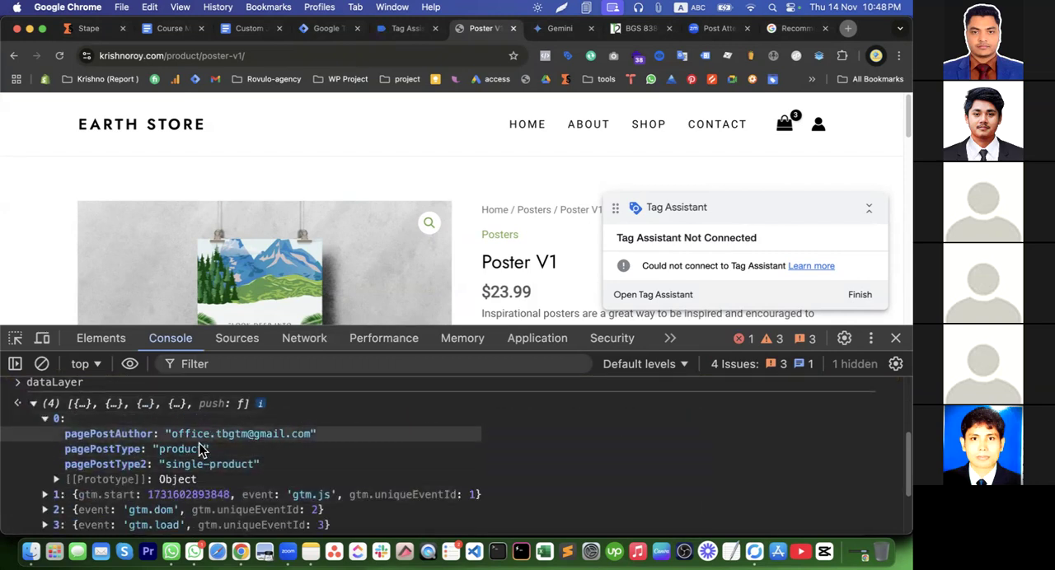
pyautogui.scroll(-1, 193, 482)
pyautogui.scroll(-1, 165, 474)
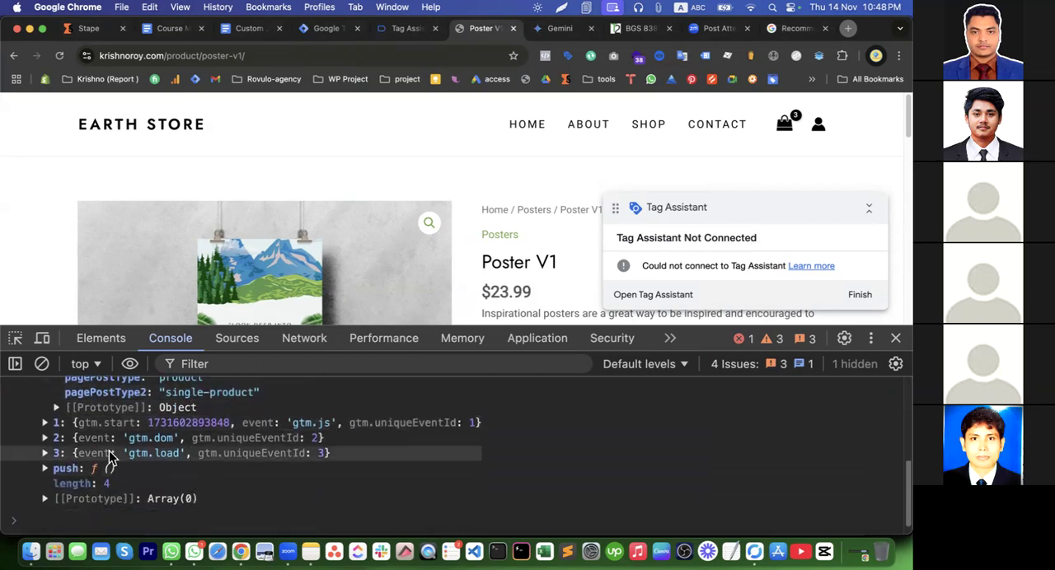
# Expand the dataLayer push function and the gtm.dom entry and look through them for product data
pyautogui.click(46, 469)
pyautogui.scroll(-2, 93, 497)
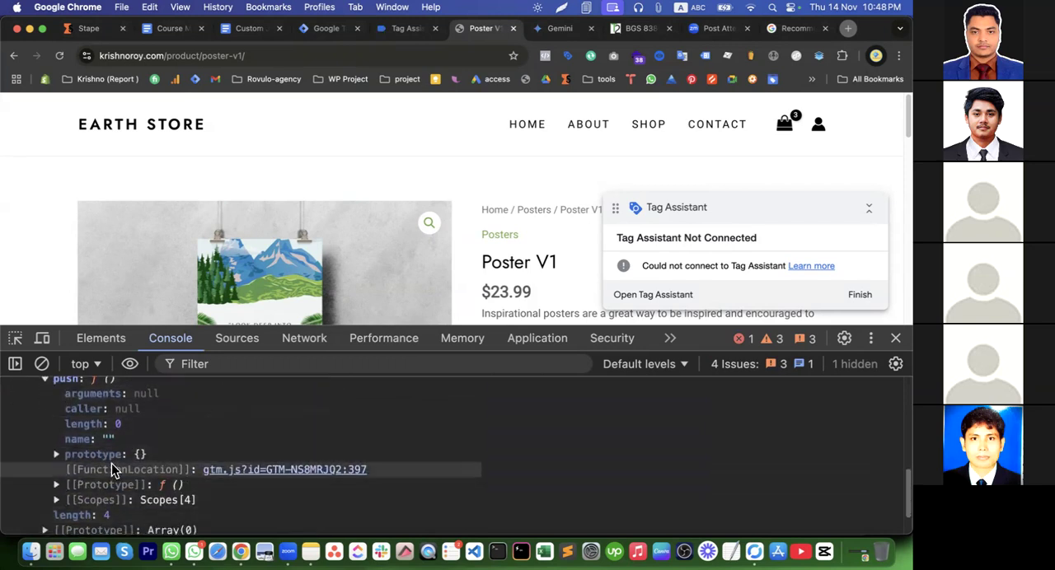
pyautogui.scroll(-1, 110, 467)
pyautogui.scroll(3, 111, 468)
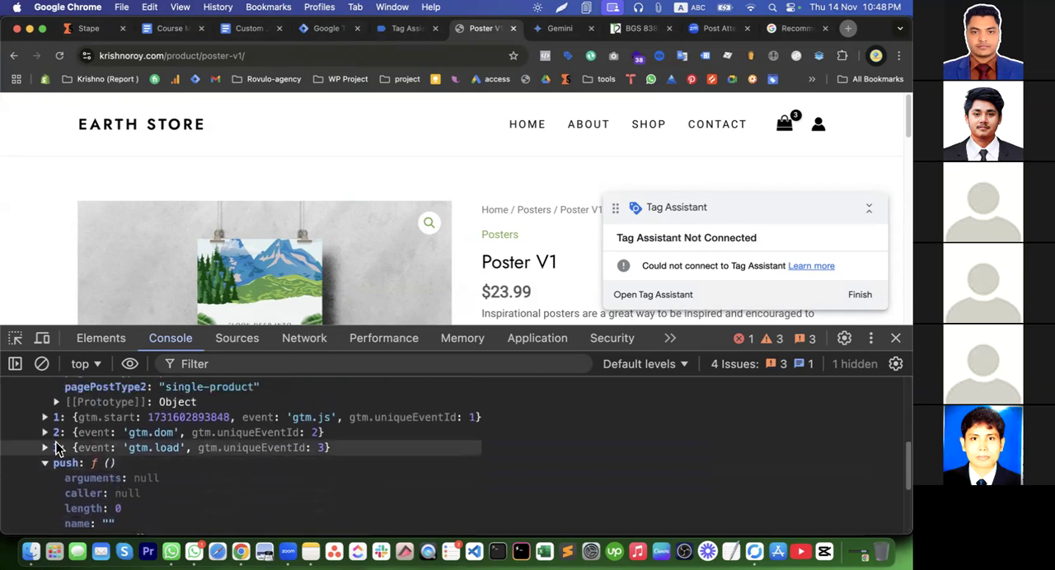
pyautogui.click(48, 433)
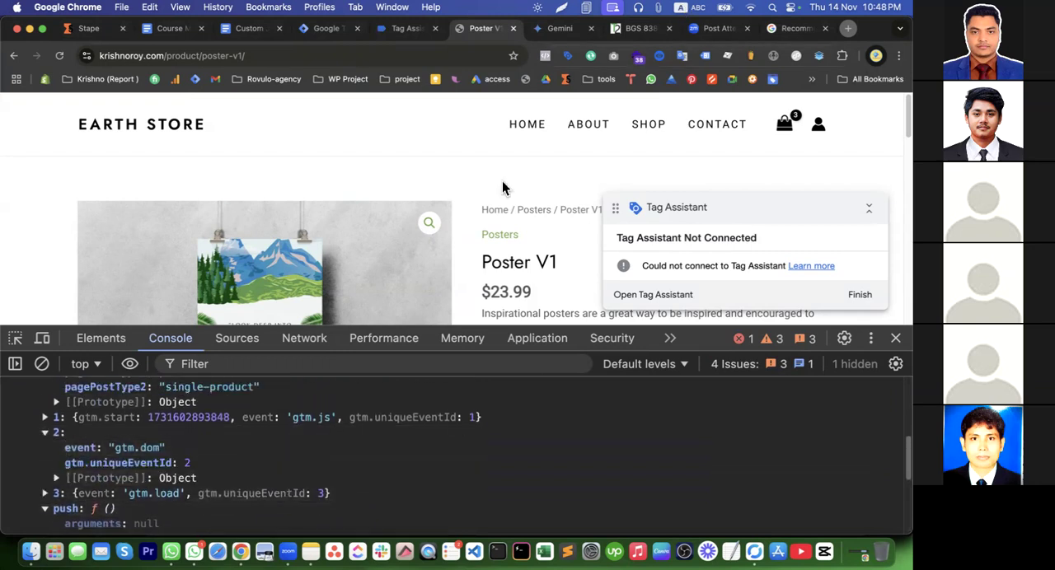
pyautogui.scroll(5, 134, 434)
pyautogui.scroll(-2, 82, 519)
pyautogui.scroll(-1, 82, 519)
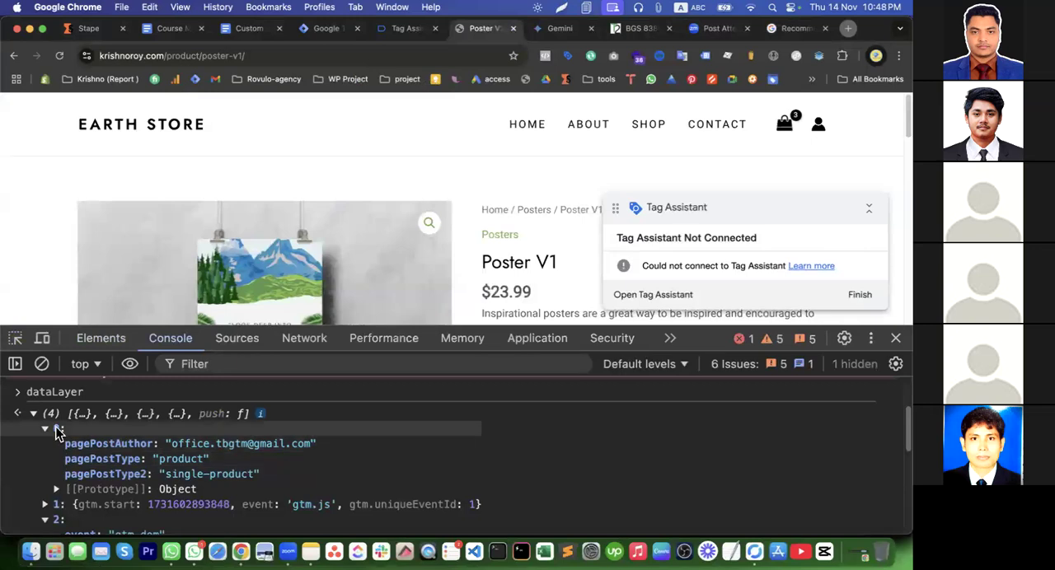
# Clear the console, inspect the Poster V1 quantity field and examine its ID and class attributes
pyautogui.click(42, 364)
pyautogui.scroll(-3, 511, 234)
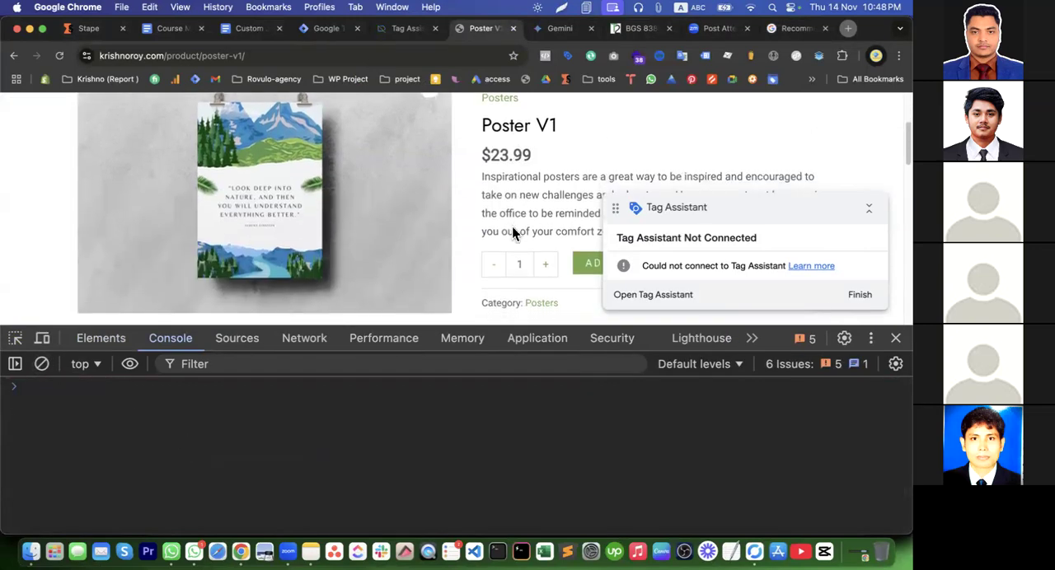
pyautogui.scroll(-1, 512, 234)
pyautogui.click(15, 338)
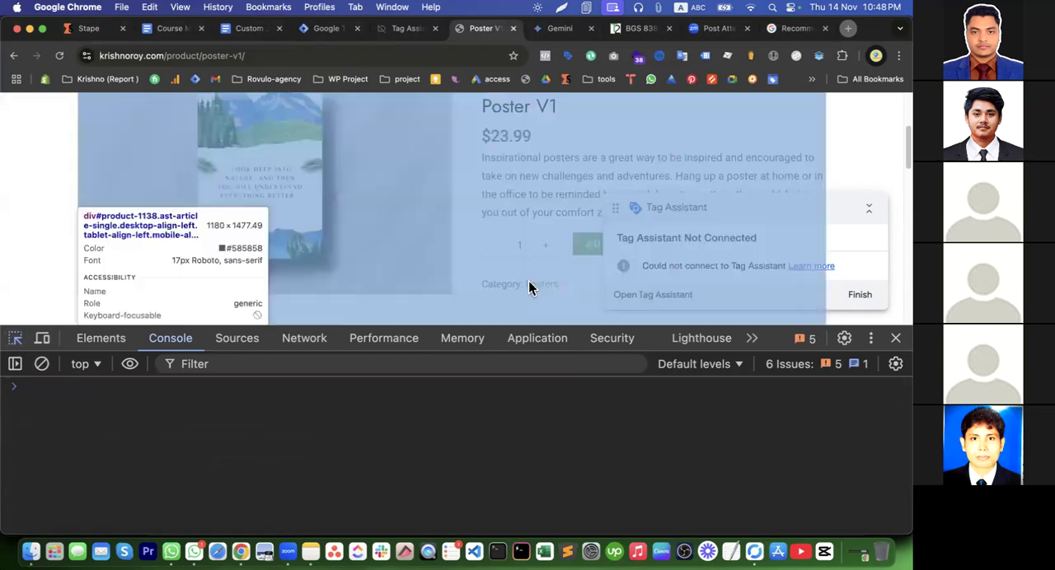
pyautogui.click(521, 251)
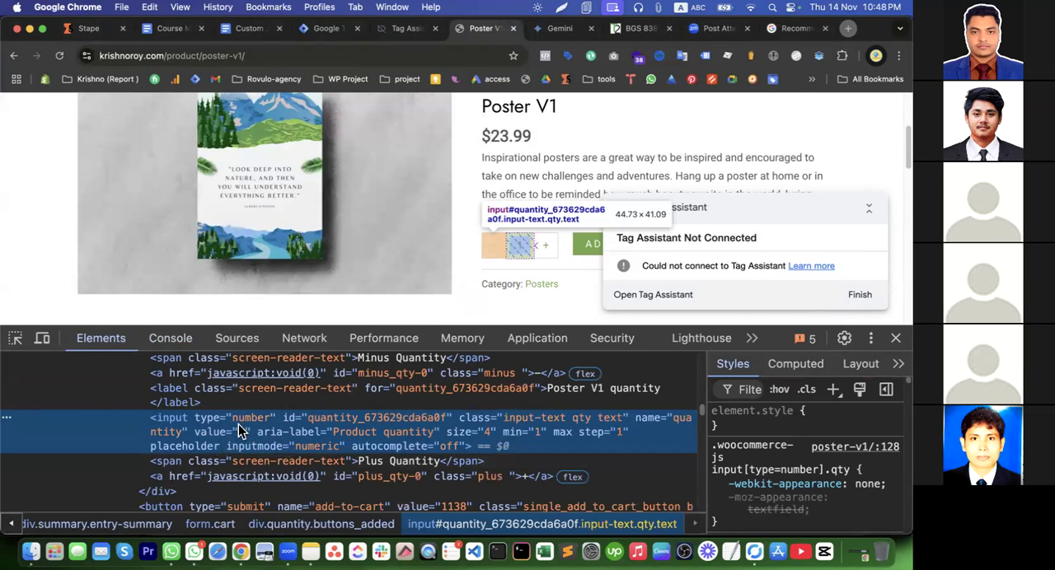
pyautogui.scroll(2, 240, 430)
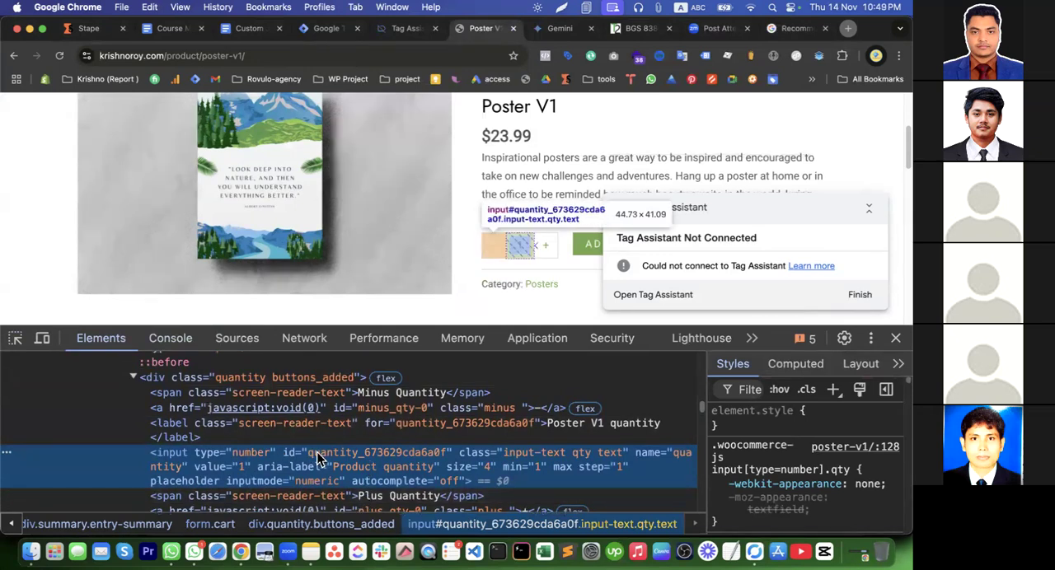
pyautogui.scroll(1, 297, 445)
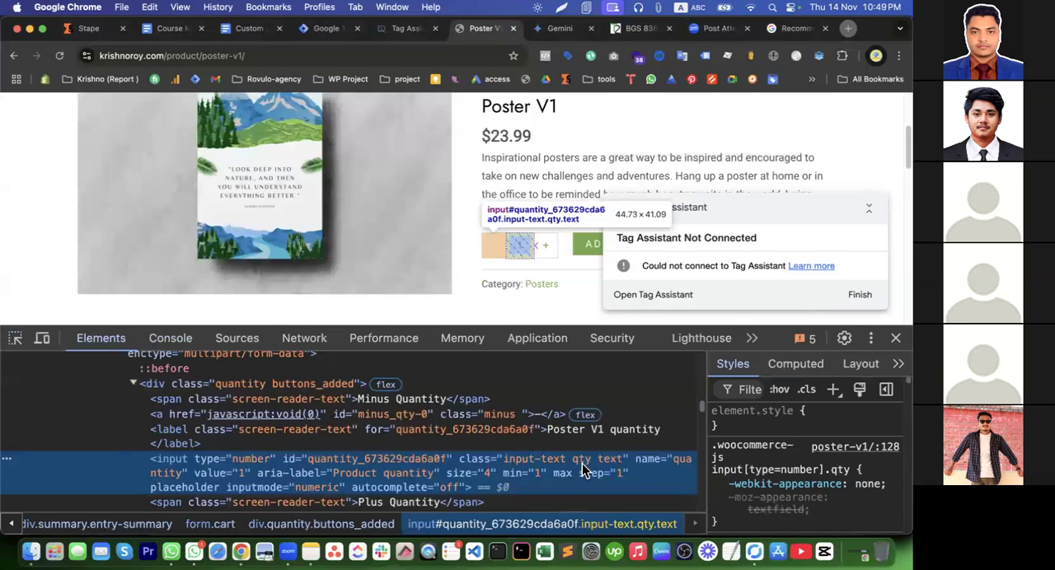
# Recall the quantity query in the console, replace its ID selector with the class .qty and run document.querySelector(".qty").value
pyautogui.click(173, 340)
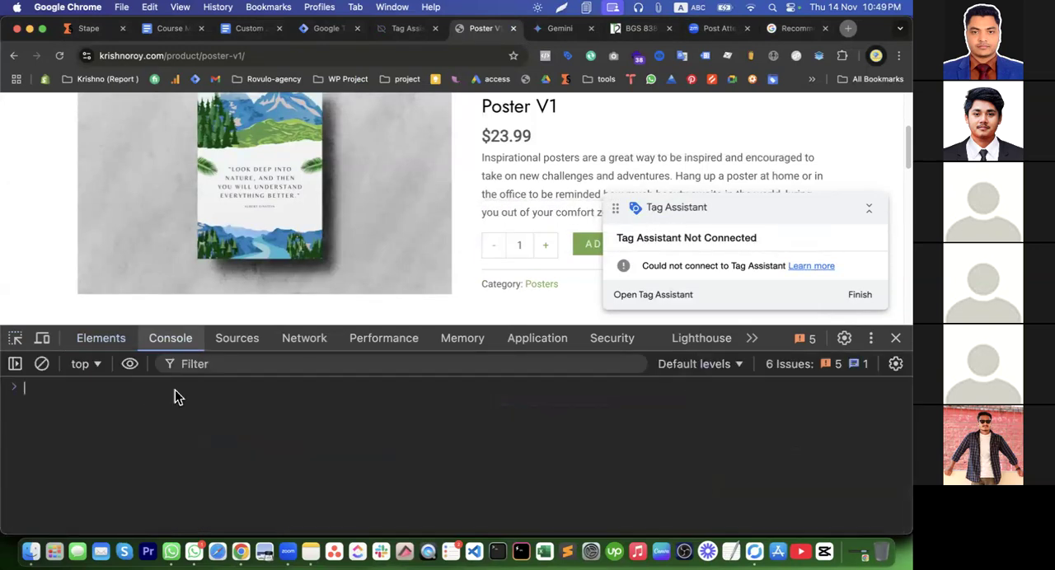
pyautogui.write('dataLayer')
pyautogui.press('Up')
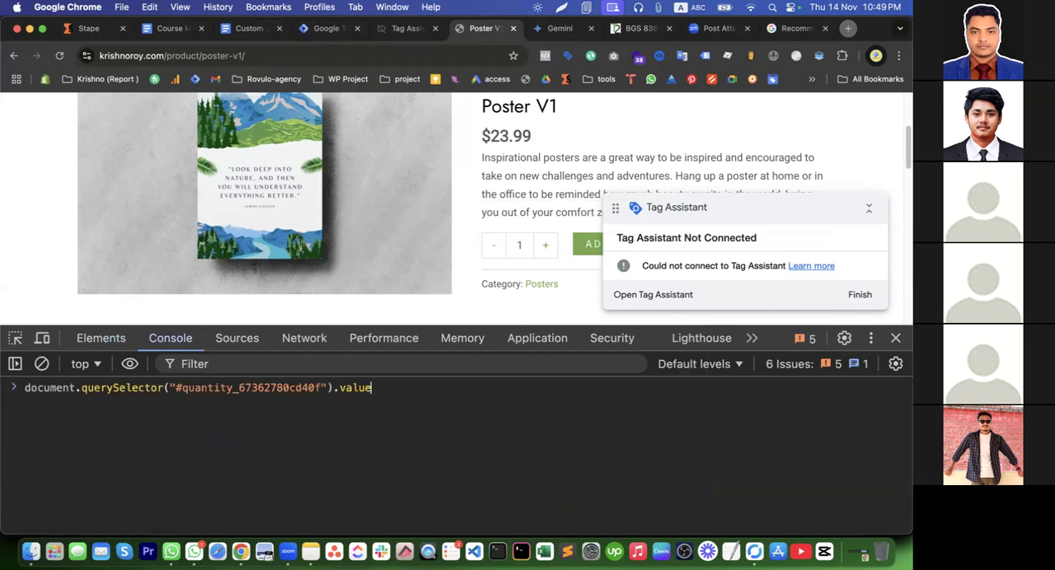
pyautogui.doubleClick(261, 394)
pyautogui.press('BackSpace')
pyautogui.press('BackSpace')
pyautogui.write('.qty')
pyautogui.press('Return')
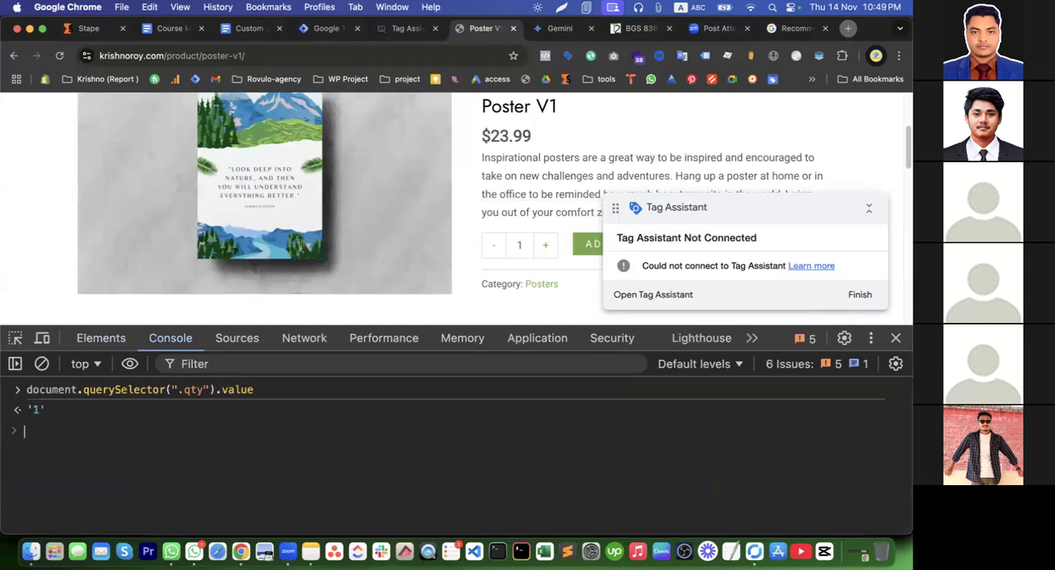
# Raise the Poster V1 quantity to 4 and rerun the .qty query in the console
pyautogui.click(544, 249)
pyautogui.click(544, 249)
pyautogui.click(544, 249)
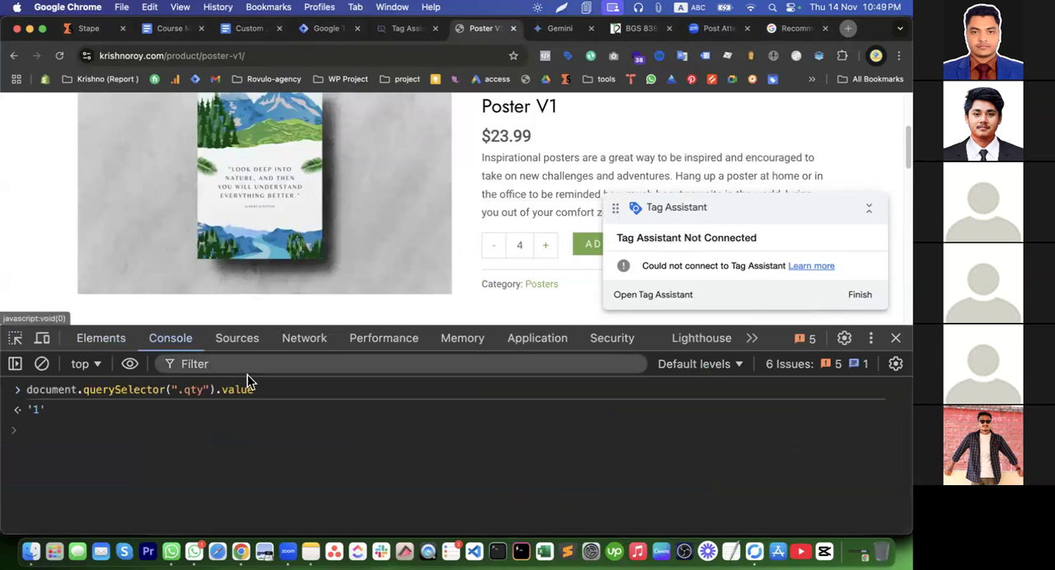
pyautogui.press('Up')
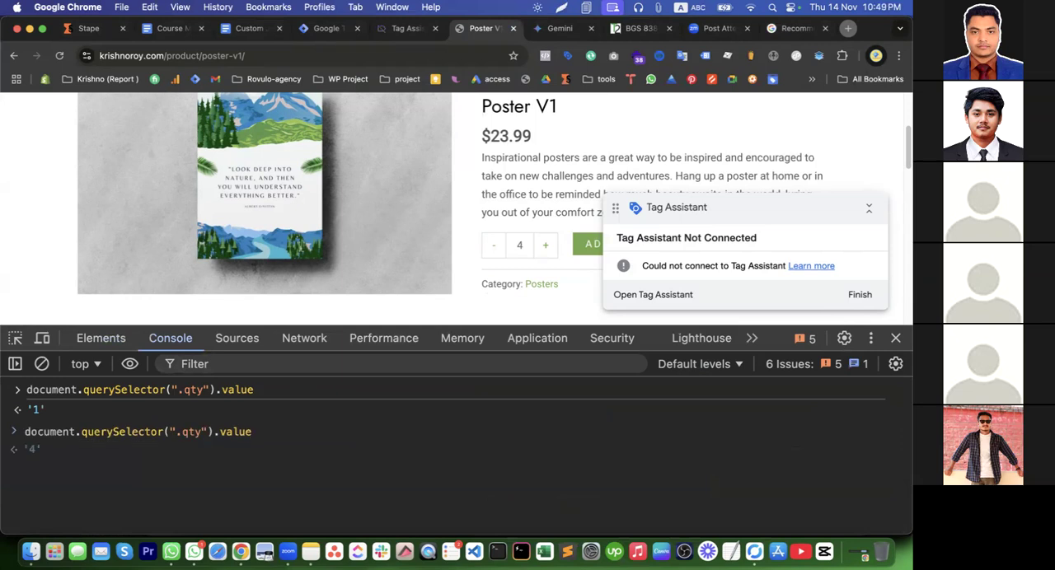
pyautogui.press('Return')
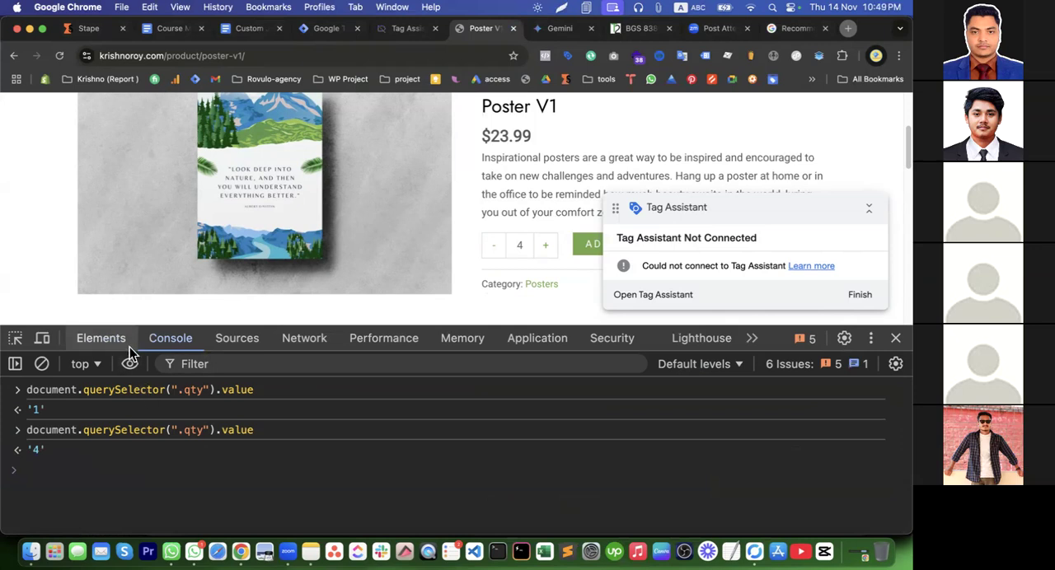
# Copy the .qty query, open the related Poster V3 product and run the query in its console
pyautogui.moveTo(262, 430); pyautogui.dragTo(26, 435)
pyautogui.press('super+c')
pyautogui.scroll(-10, 411, 224)
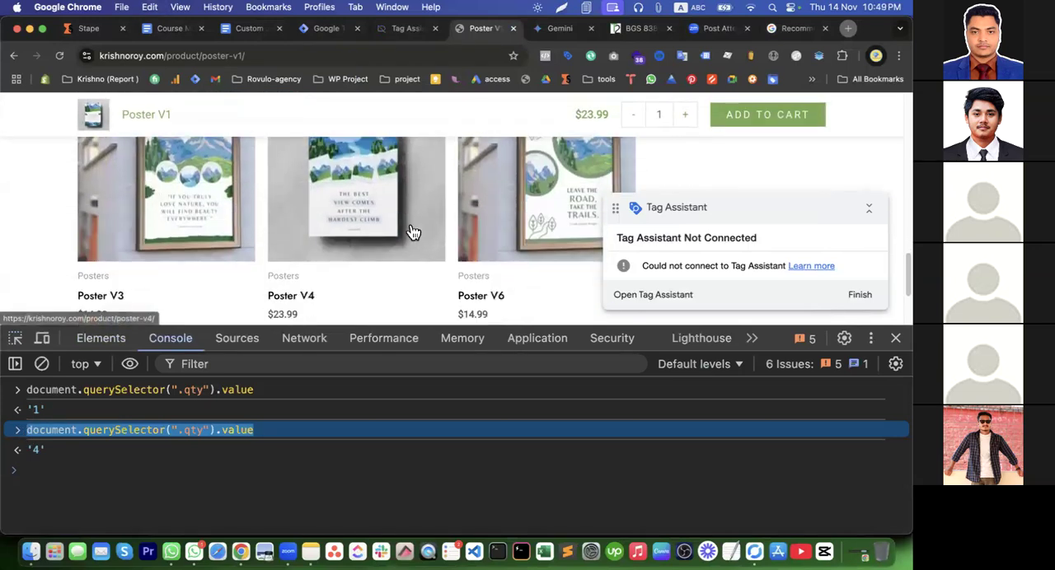
pyautogui.click(104, 302)
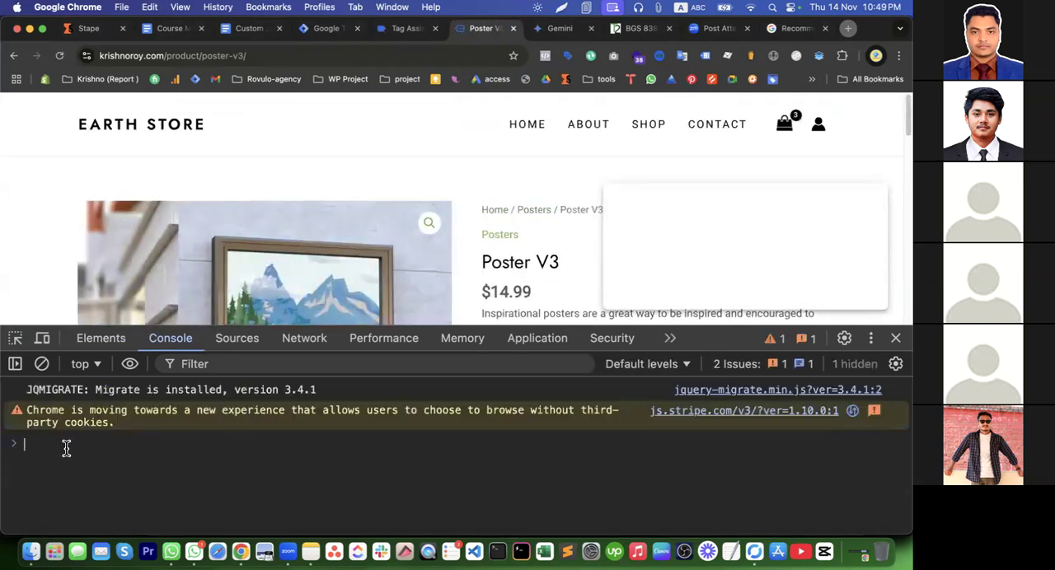
pyautogui.press('Up')
pyautogui.press('Return')
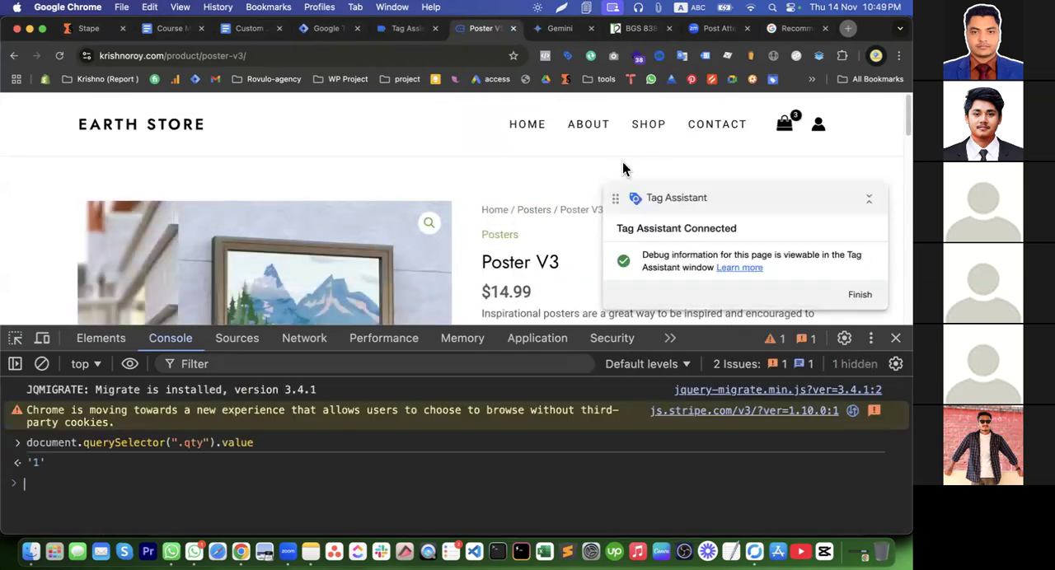
# Raise the Poster V3 quantity to 4 and run the .qty query again
pyautogui.scroll(-3, 622, 172)
pyautogui.click(545, 198)
pyautogui.click(545, 198)
pyautogui.click(546, 198)
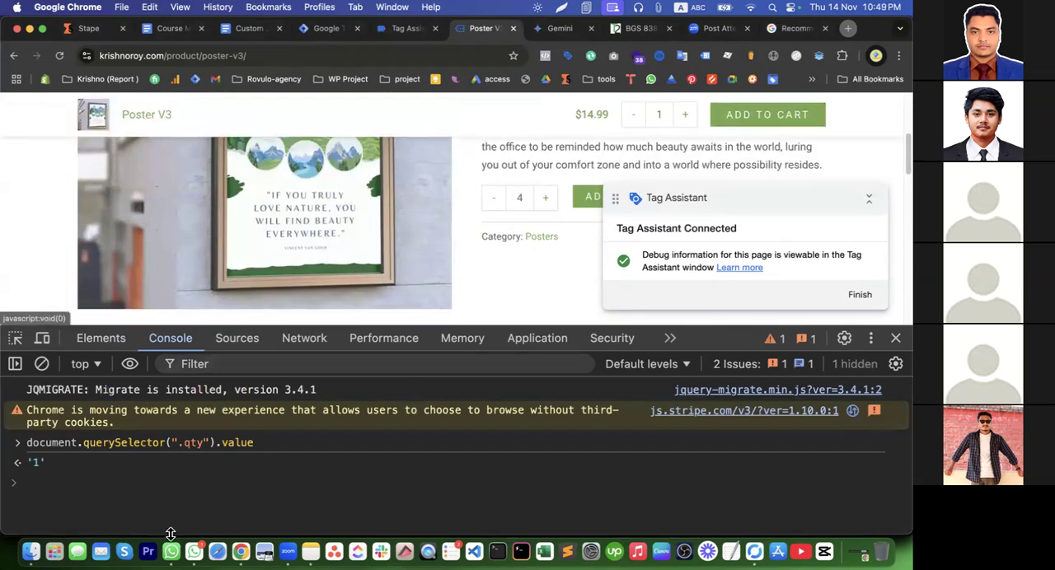
pyautogui.click(153, 497)
pyautogui.press('Up')
pyautogui.press('Return')
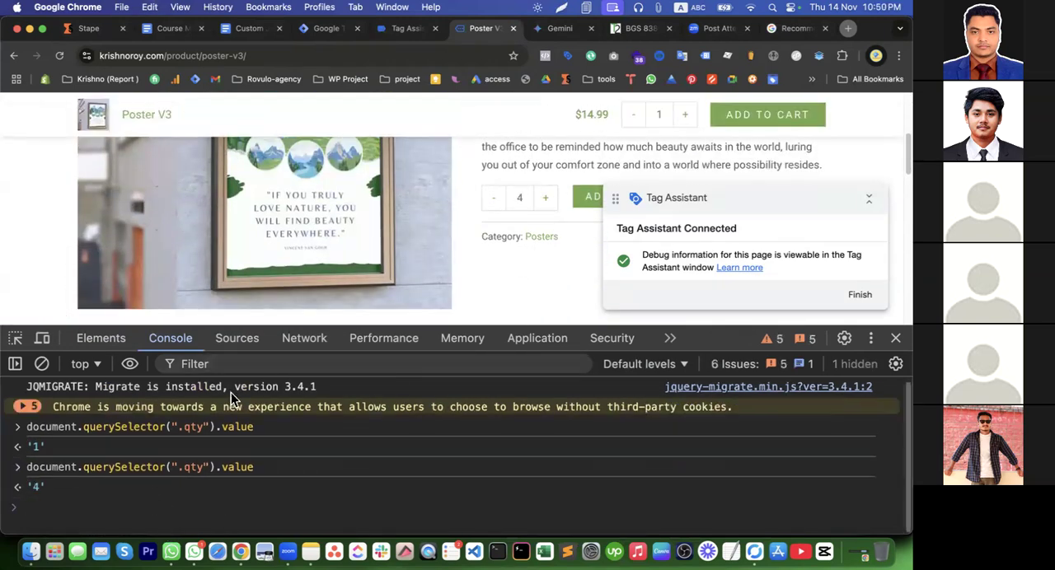
# Open the related Poster V5 product and run the copied .qty query in its console
pyautogui.scroll(-10, 512, 232)
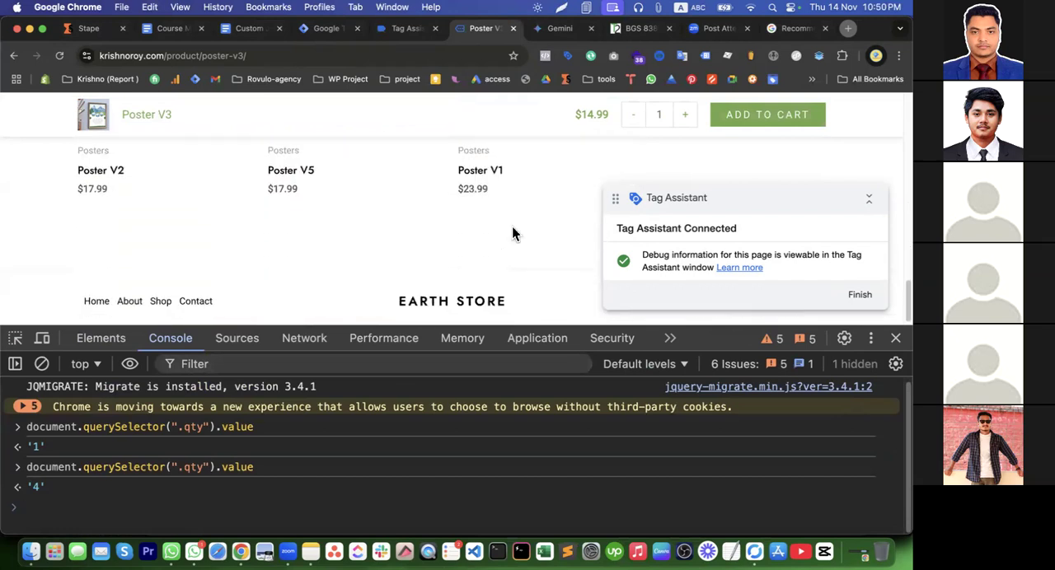
pyautogui.click(280, 188)
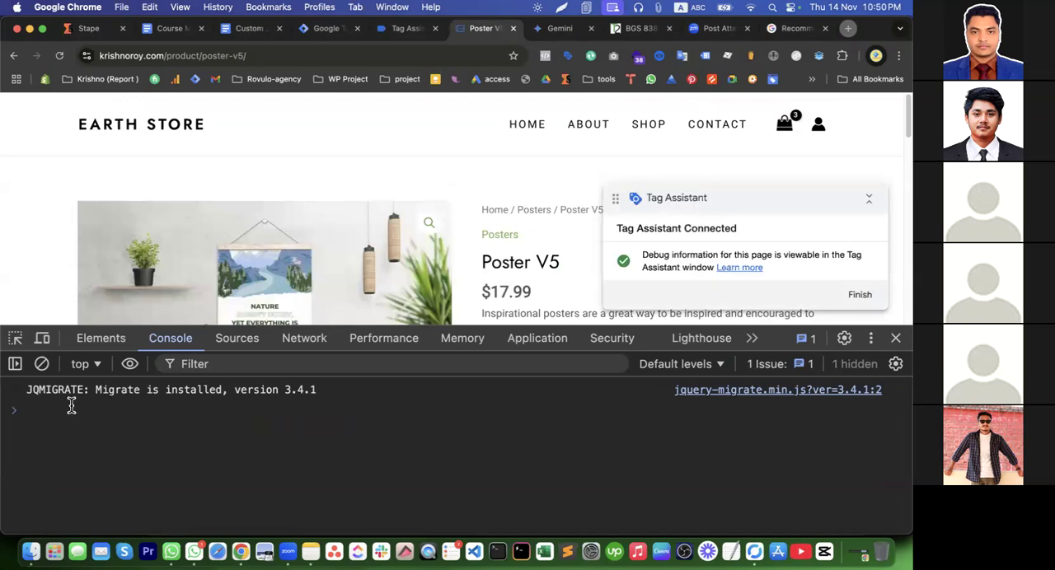
pyautogui.press('super+v')
pyautogui.press('Return')
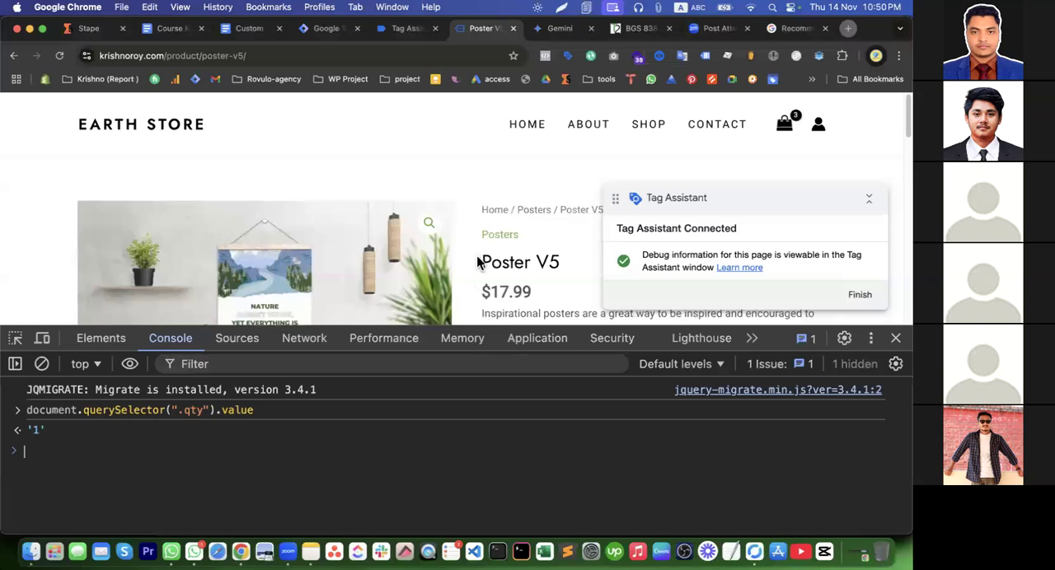
# Raise the Poster V5 quantity to 4 and rerun the .qty query to test it
pyautogui.scroll(-3, 488, 266)
pyautogui.scroll(-1, 488, 265)
pyautogui.click(544, 244)
pyautogui.click(545, 244)
pyautogui.click(545, 244)
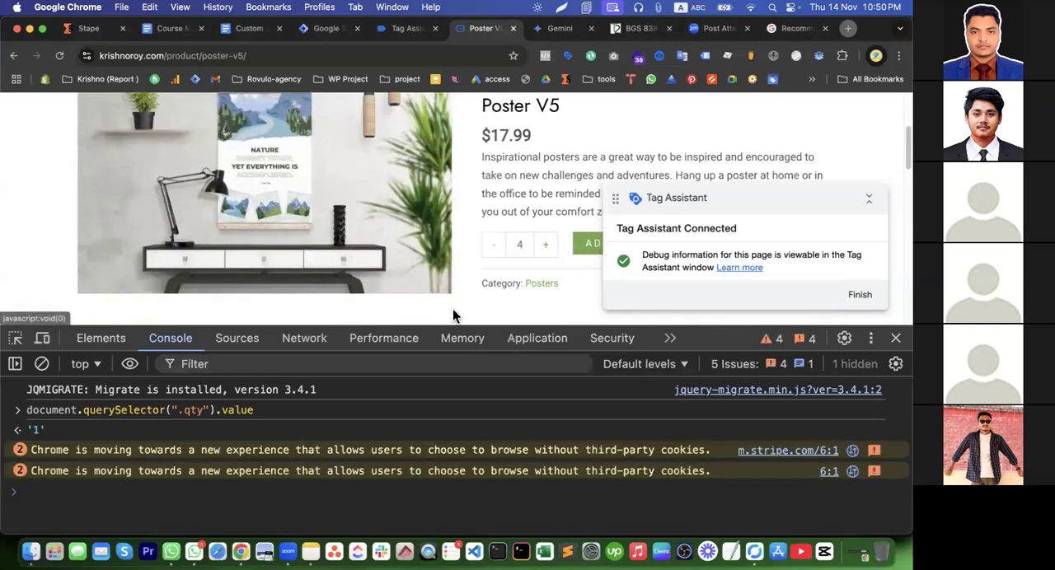
pyautogui.click(58, 495)
pyautogui.press('Up')
pyautogui.press('Return')
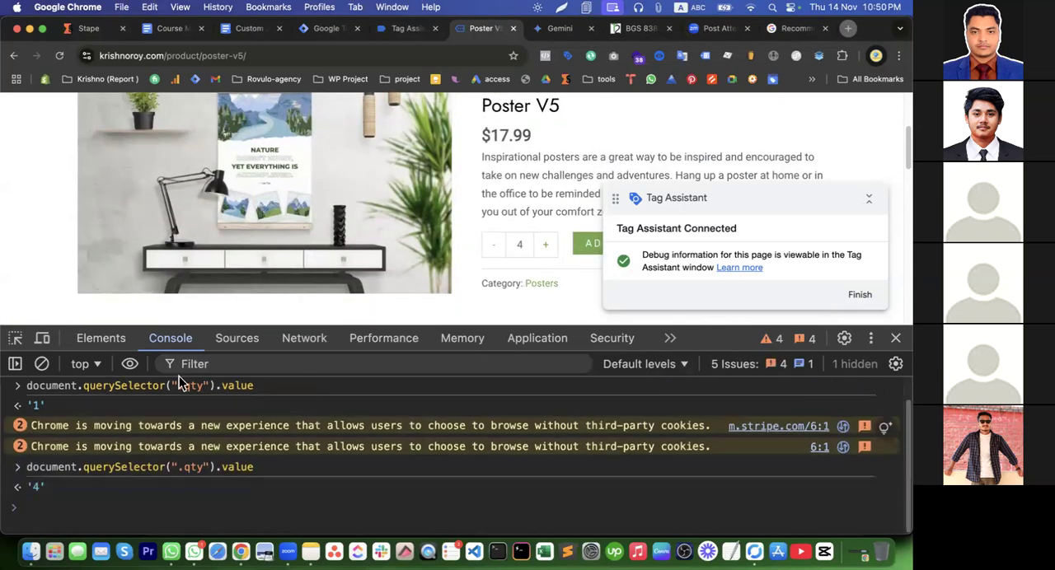
# Find the div wrapping the Poster V5 quantity field in the page markup and copy its class attribute
pyautogui.click(101, 338)
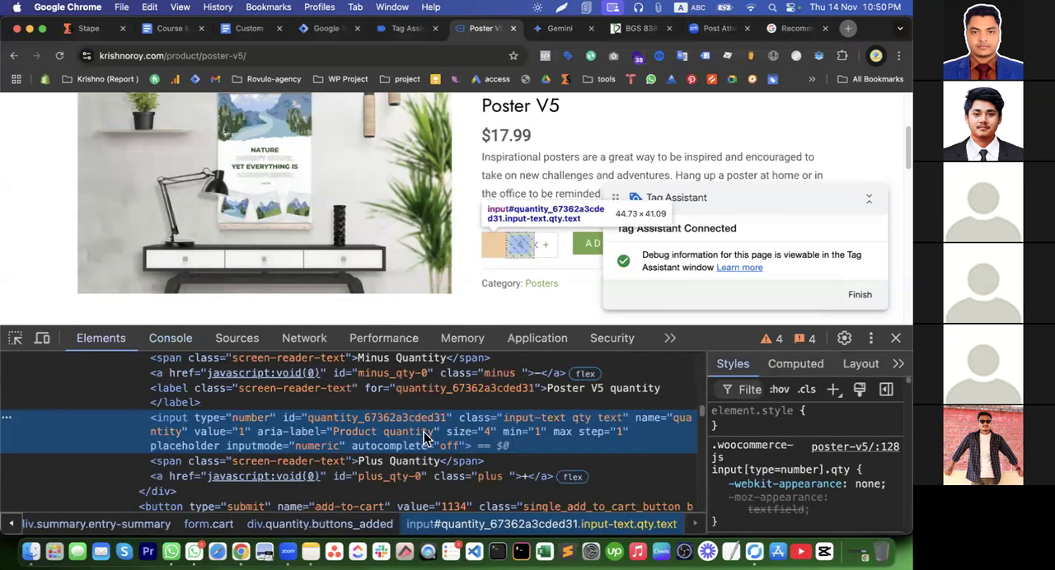
pyautogui.scroll(1, 422, 448)
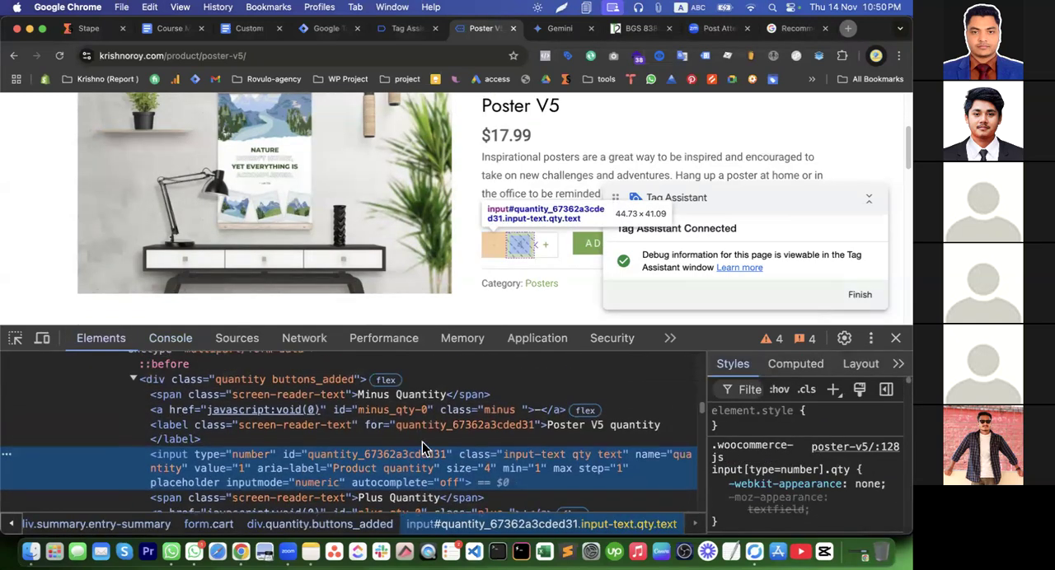
pyautogui.click(244, 388)
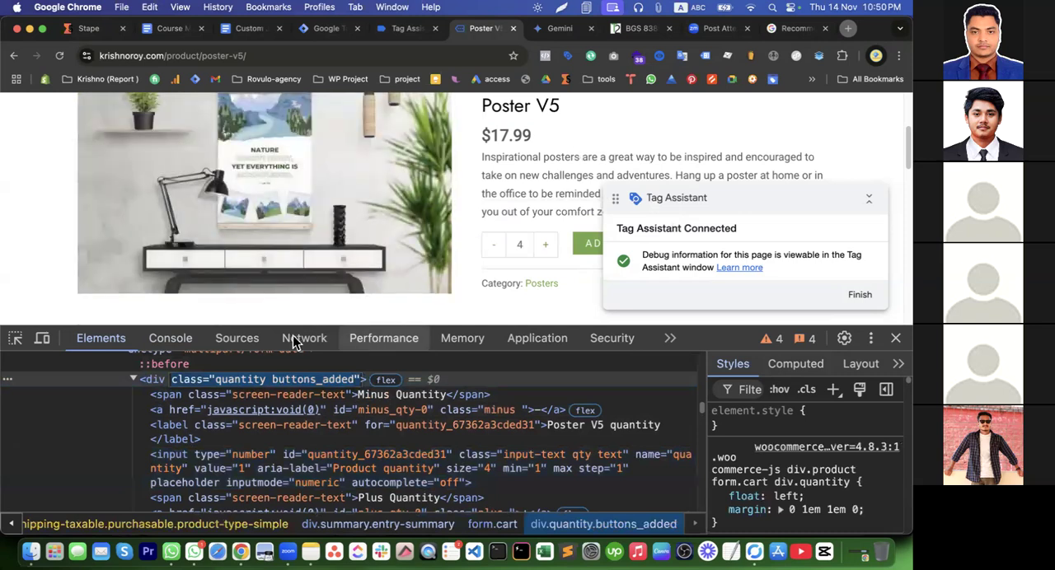
# Prefix the query's selector with the parent class and run document.querySelector(".quantity .qty").value in the console
pyautogui.click(170, 338)
pyautogui.press('Up')
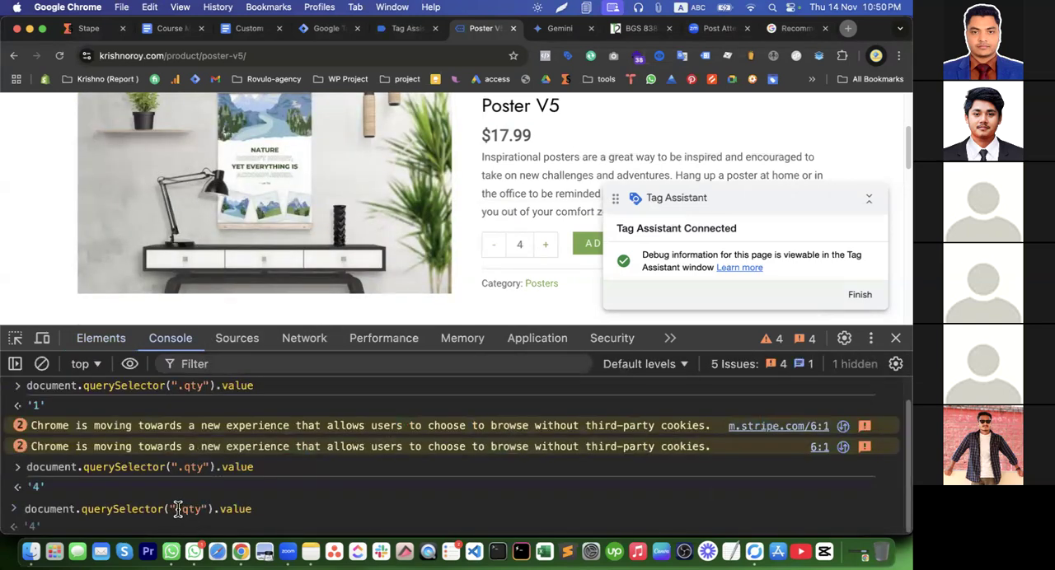
pyautogui.write('.')
pyautogui.write('class="quantity buttons_added"')
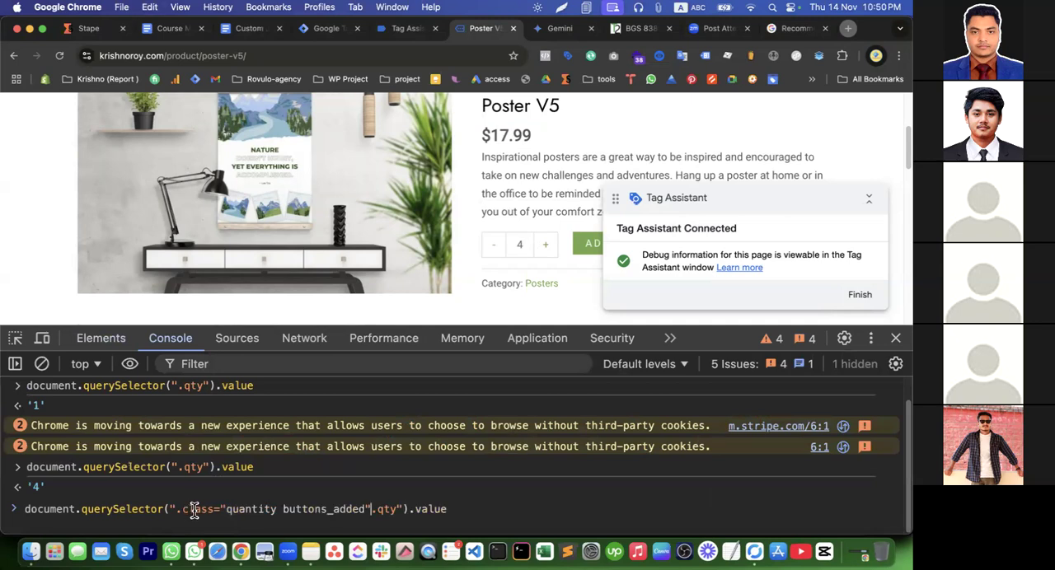
pyautogui.moveTo(280, 511); pyautogui.dragTo(372, 512)
pyautogui.press('BackSpace')
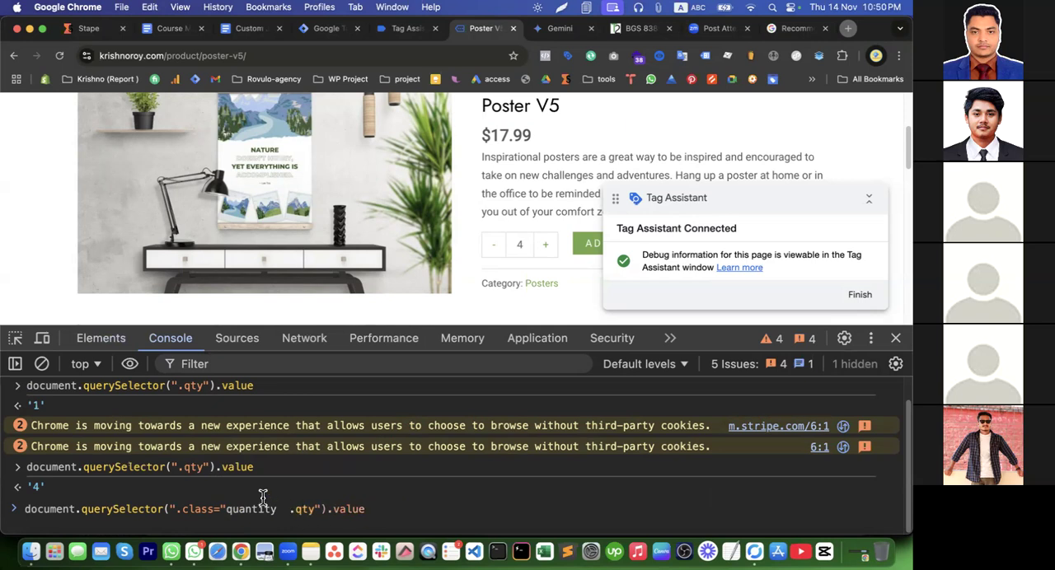
pyautogui.moveTo(227, 504); pyautogui.dragTo(186, 506)
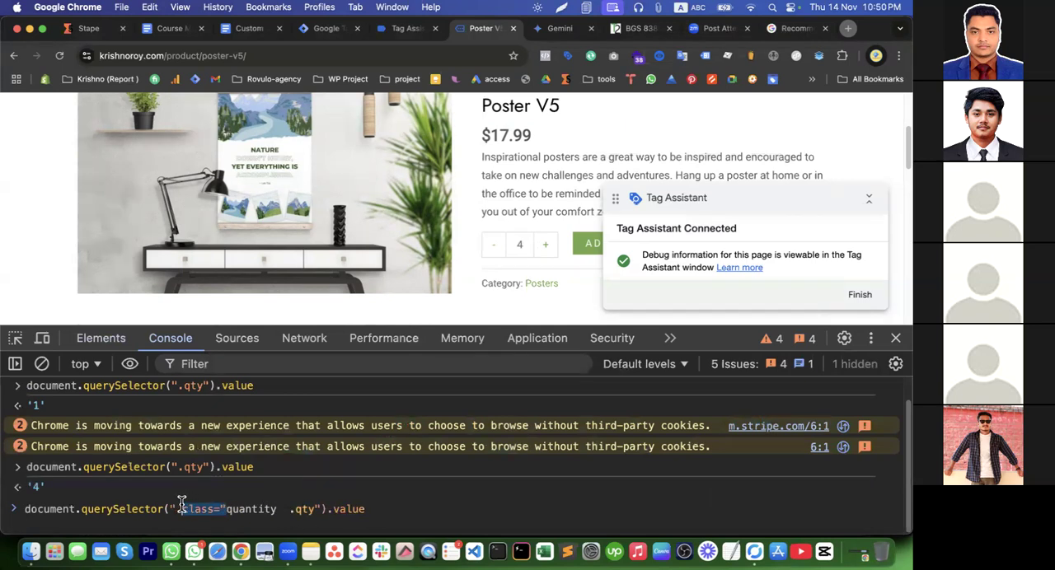
pyautogui.press('BackSpace')
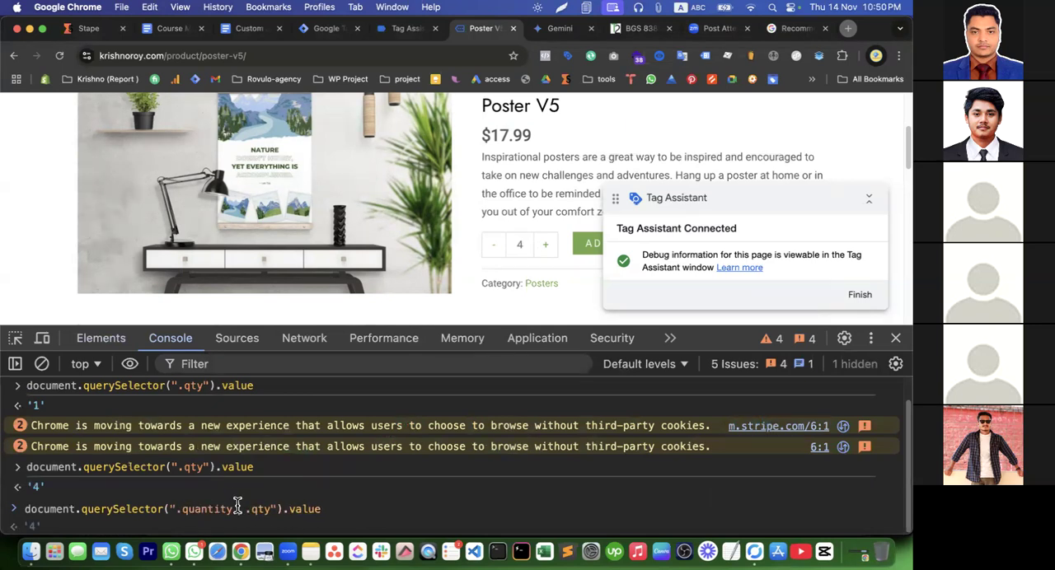
pyautogui.press('BackSpace')
pyautogui.click(321, 511)
pyautogui.press('Return')
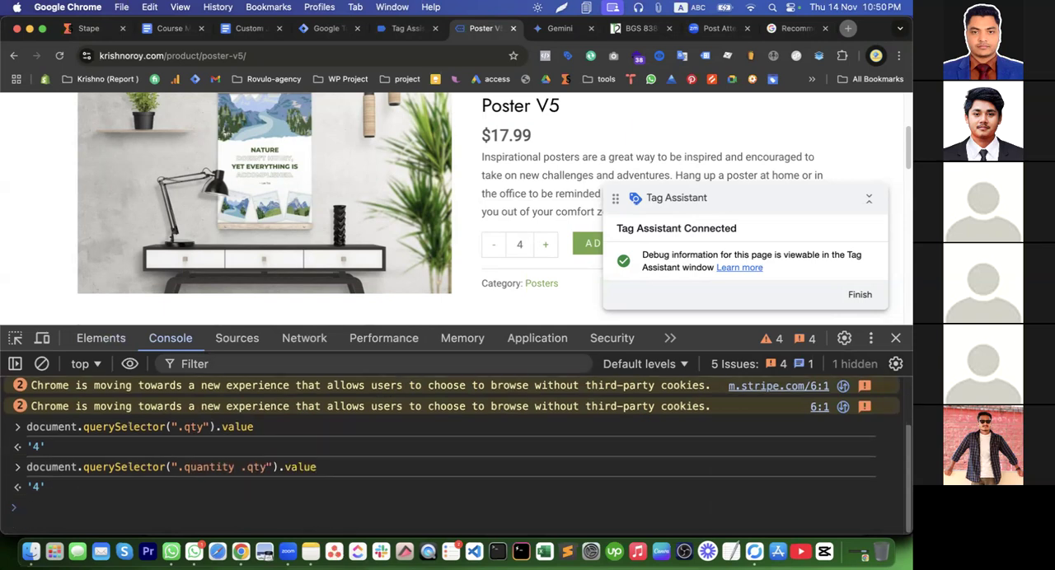
pyautogui.click(321, 475)
pyautogui.moveTo(321, 475); pyautogui.dragTo(27, 470)
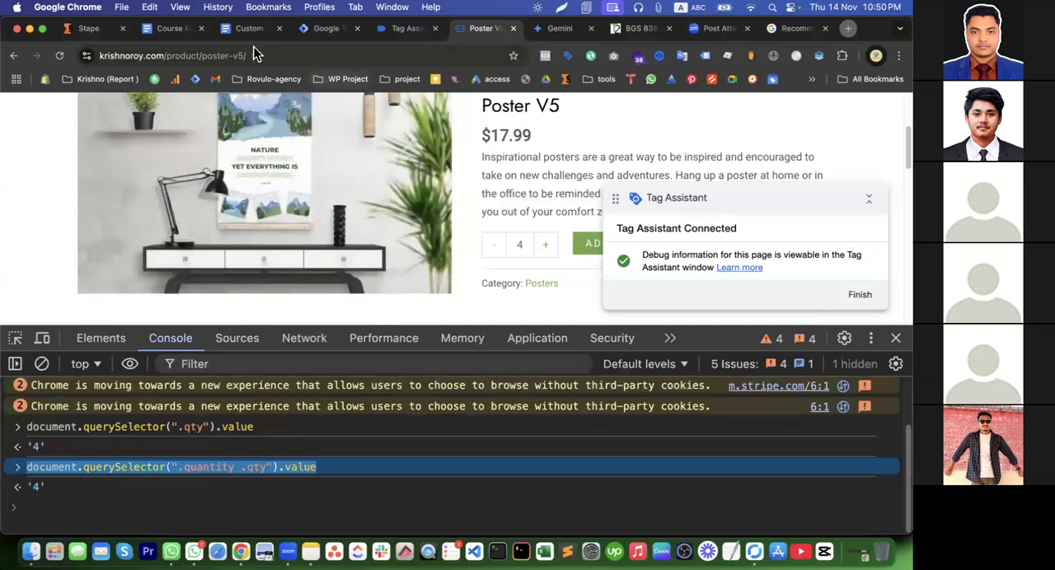
pyautogui.click(246, 28)
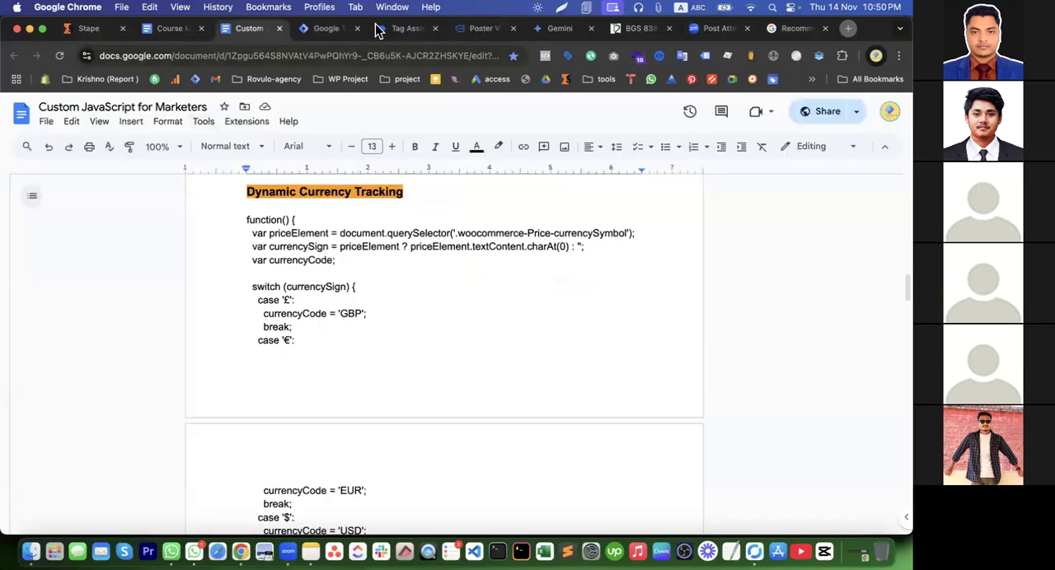
pyautogui.click(330, 30)
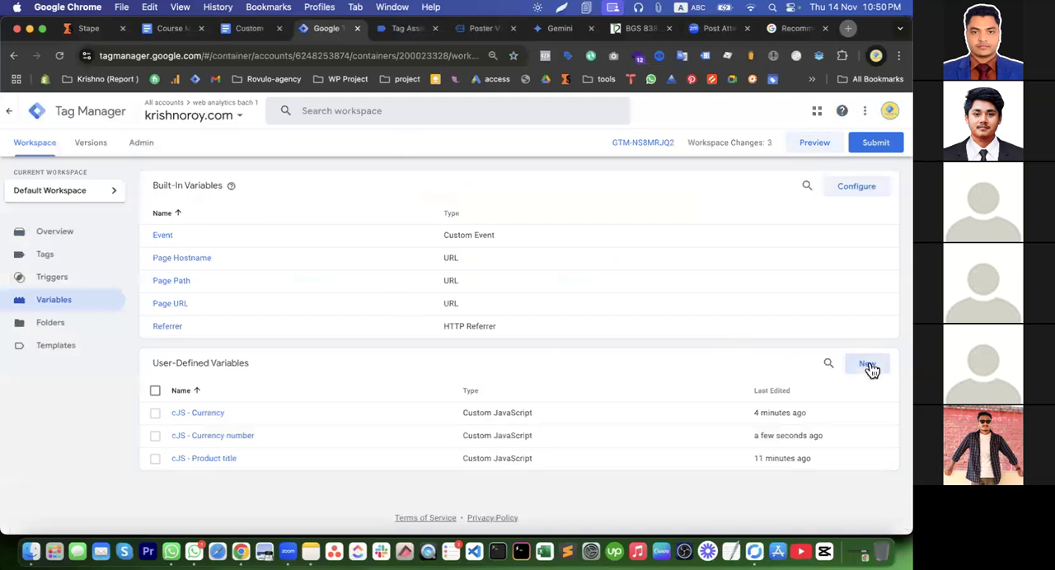
pyautogui.click(868, 365)
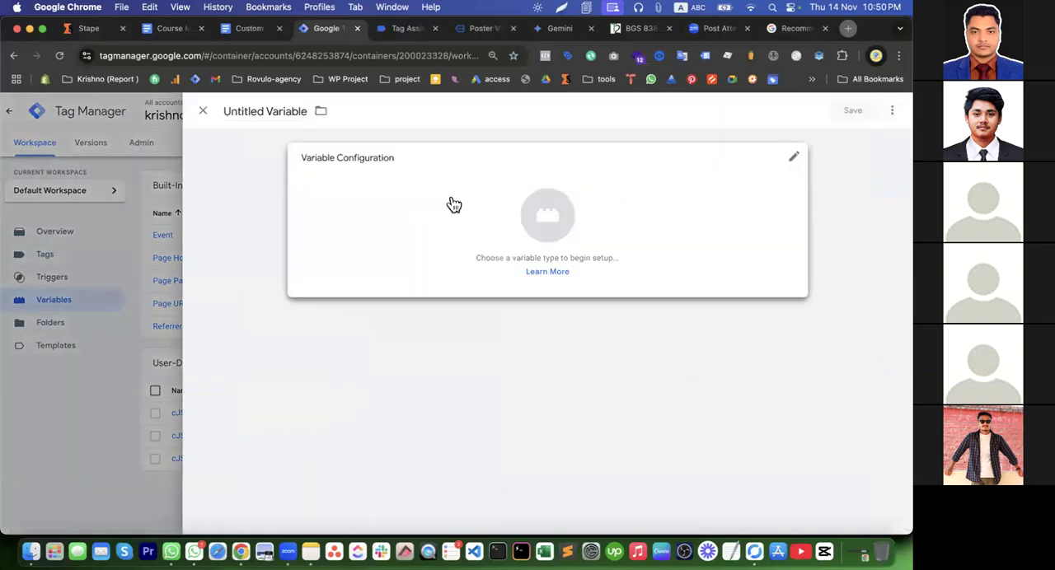
pyautogui.click(400, 29)
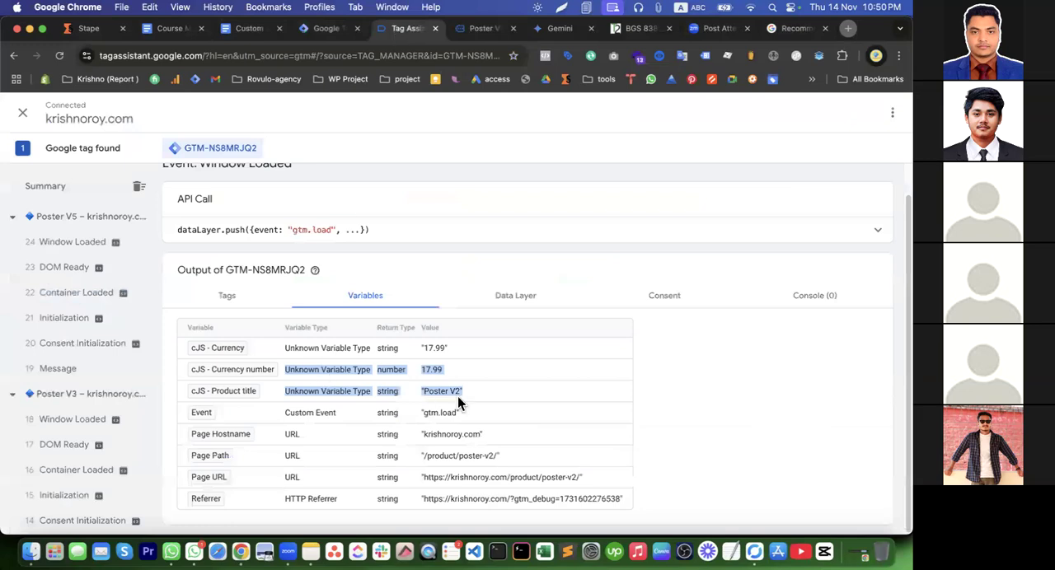
pyautogui.click(482, 31)
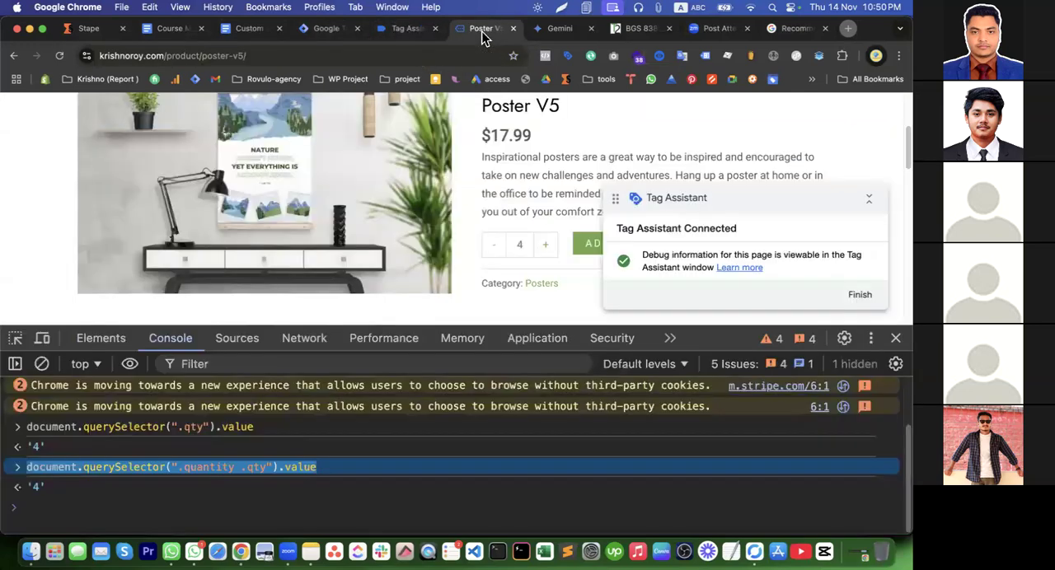
pyautogui.click(318, 30)
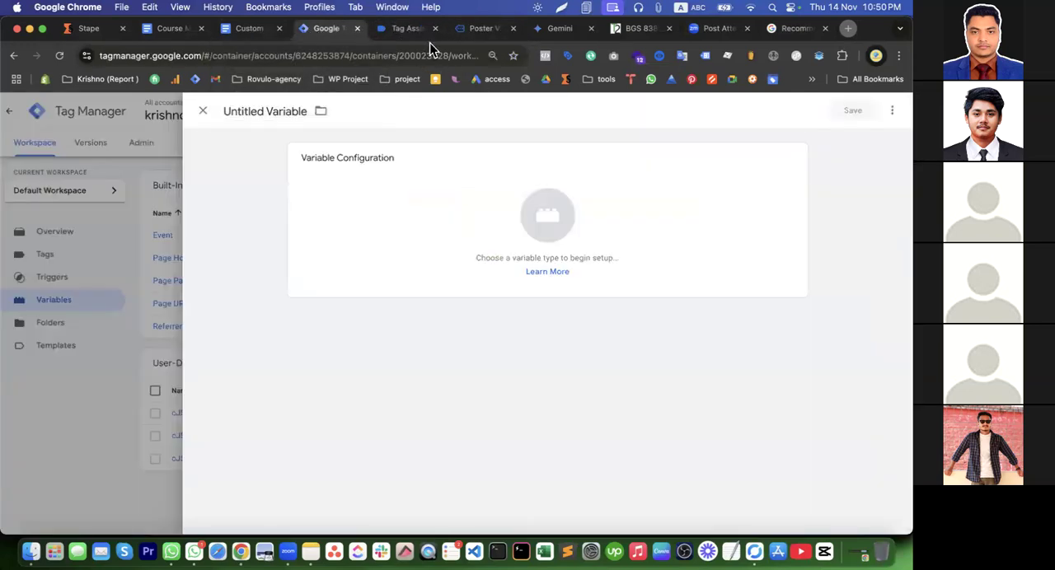
pyautogui.click(404, 31)
pyautogui.click(475, 33)
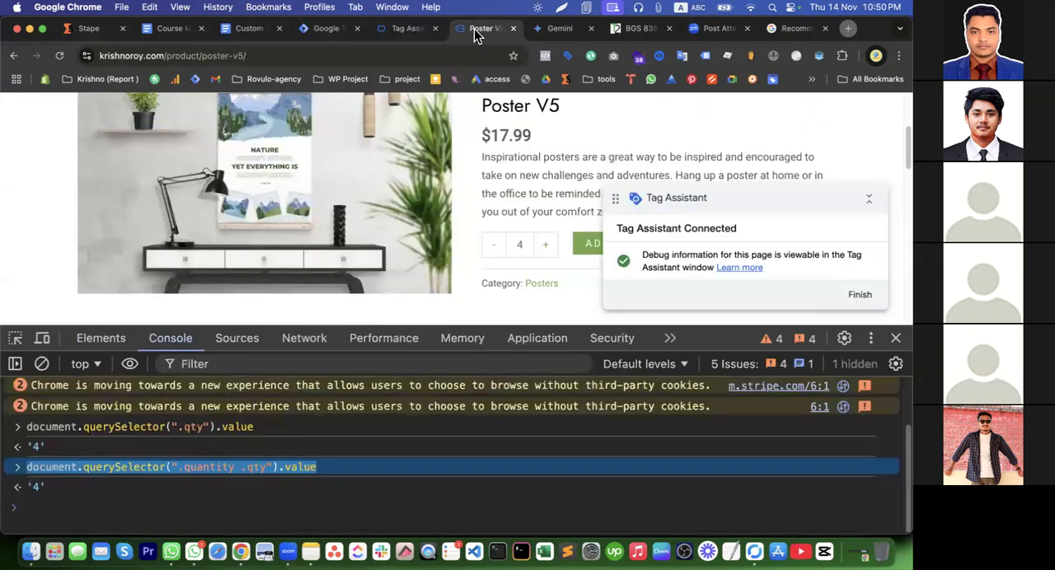
# Recall the .quantity .qty value query in the Poster V5 page's console and put parseFloat in front of it
pyautogui.click(76, 506)
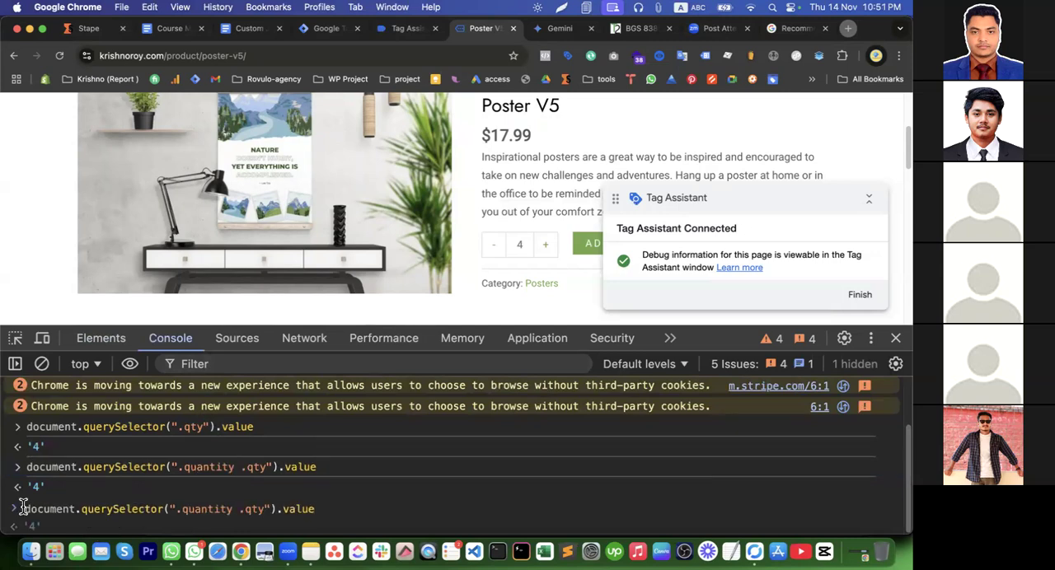
pyautogui.click(24, 508)
pyautogui.write('par')
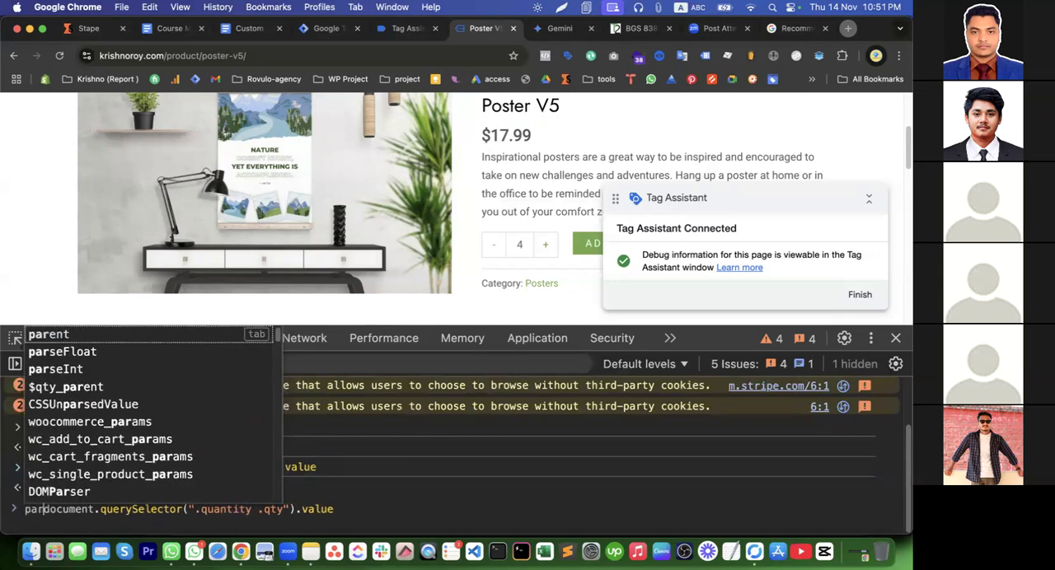
pyautogui.press('Tab')
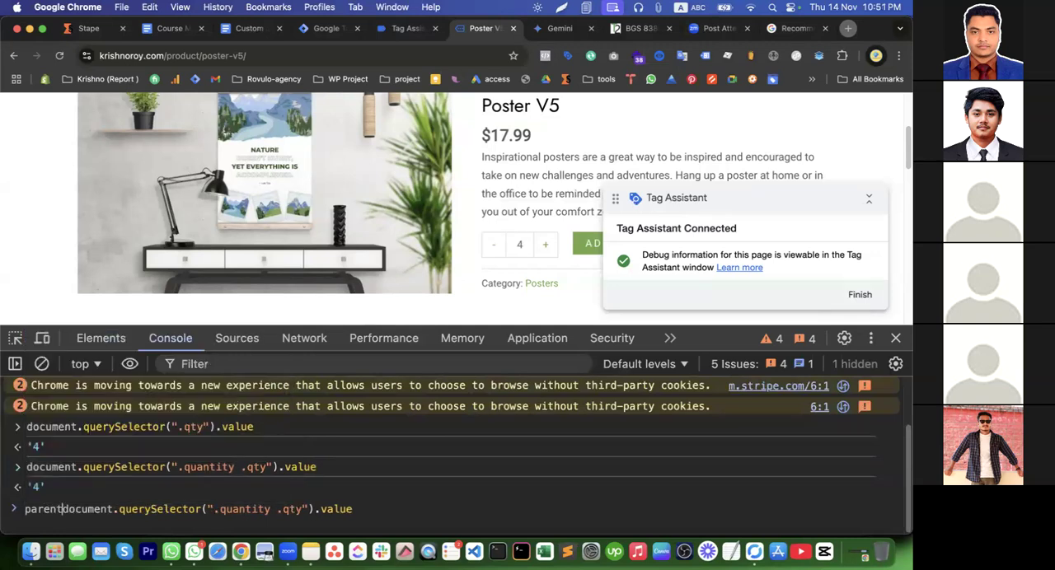
pyautogui.press('BackSpace')
pyautogui.press('BackSpace')
pyautogui.press('BackSpace')
pyautogui.write('s')
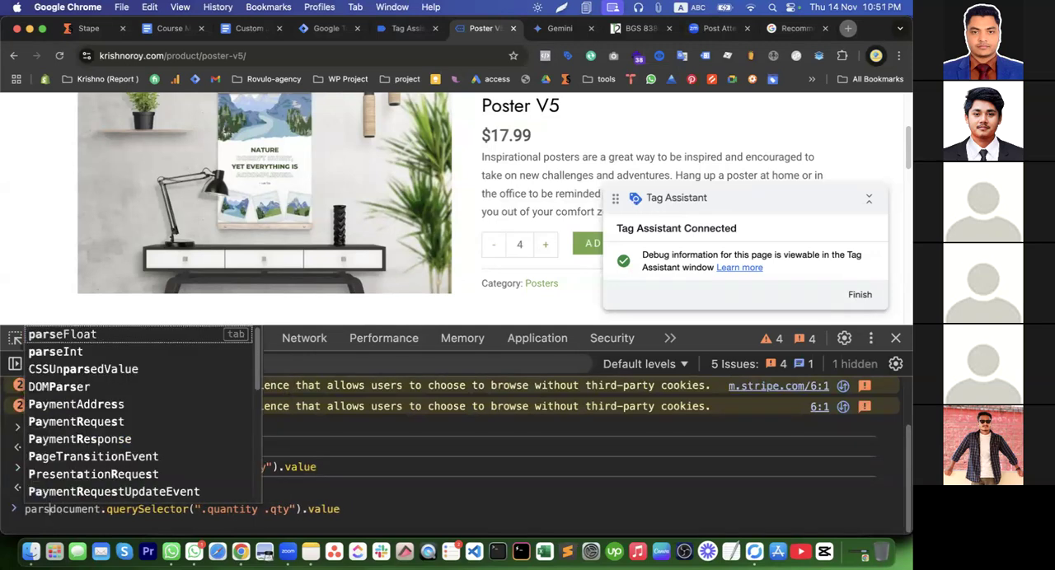
pyautogui.press('Tab')
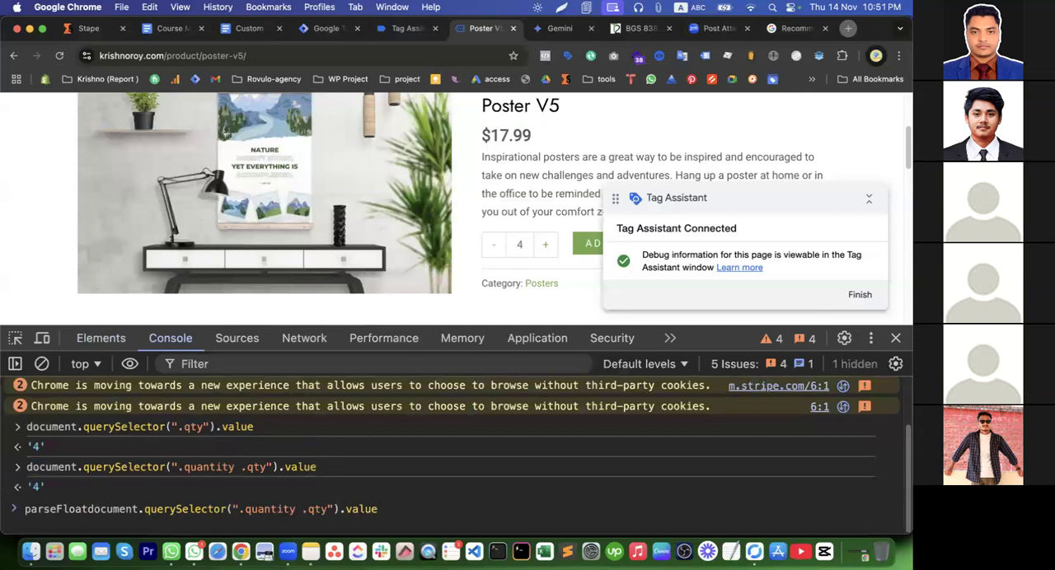
# Enclose the query in parseFloat's parentheses, run it in the console, and copy the whole expression
pyautogui.write('(')
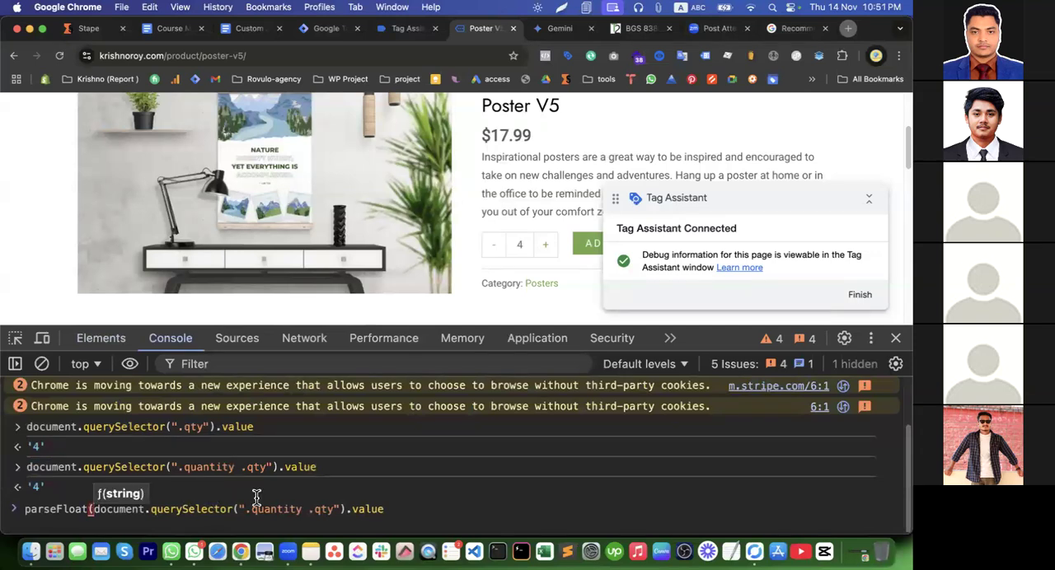
pyautogui.click(386, 508)
pyautogui.write(')')
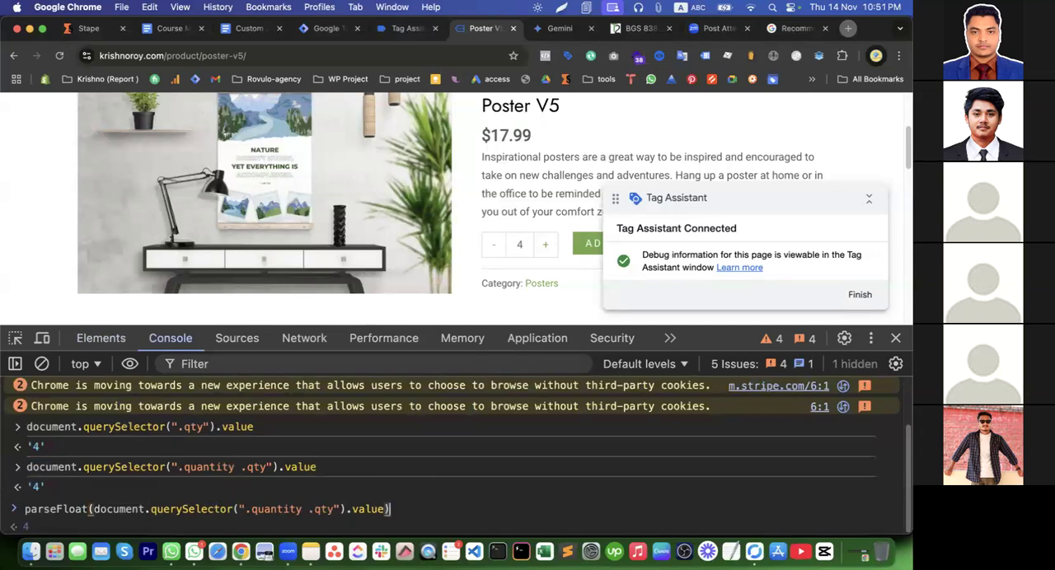
pyautogui.press('Return')
pyautogui.moveTo(398, 478); pyautogui.dragTo(23, 472)
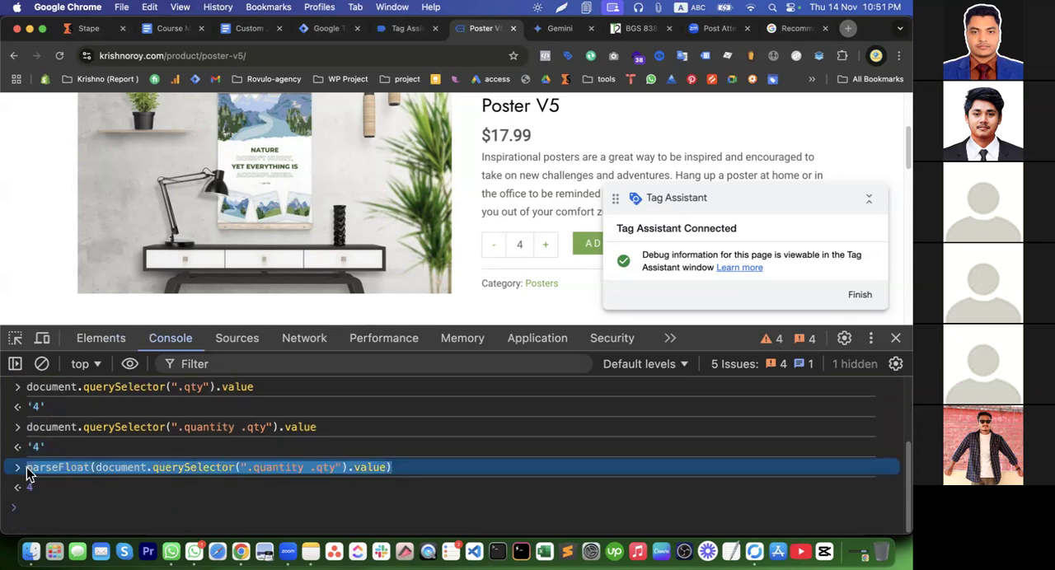
# Discard the untitled variable in Tag Manager and make a copy of the cJS - Currency number variable
pyautogui.click(315, 29)
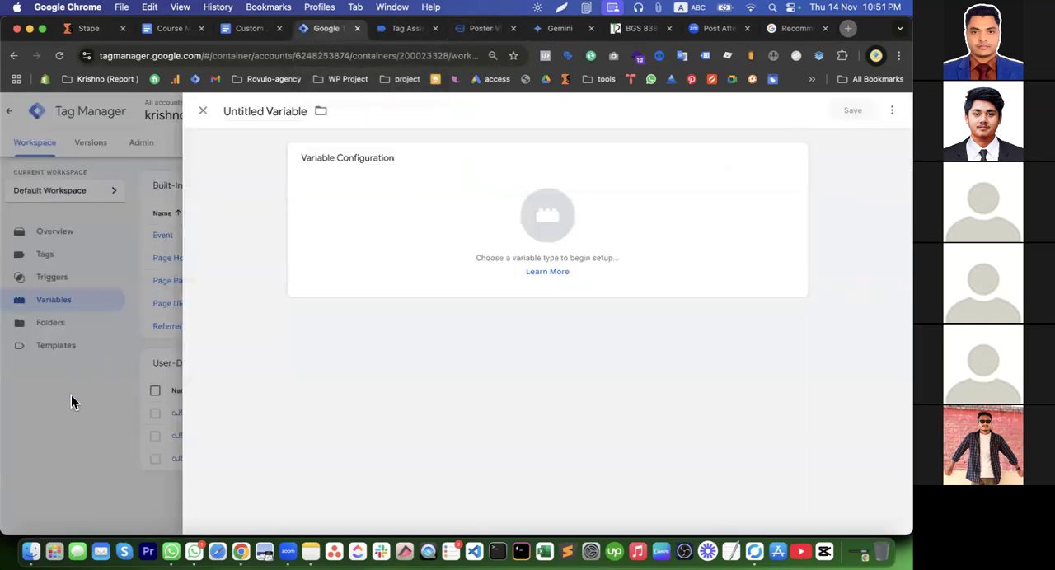
pyautogui.click(203, 111)
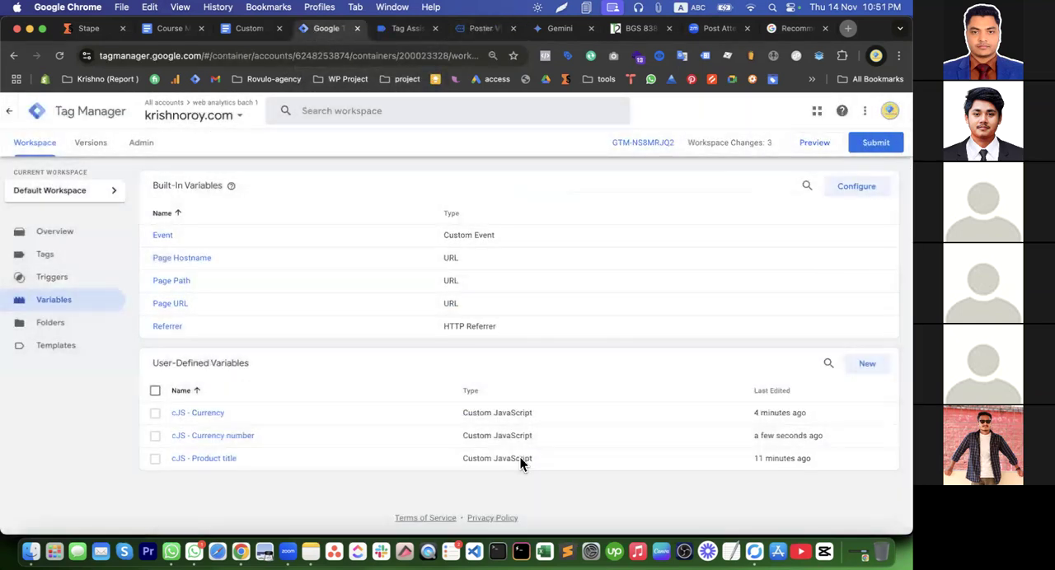
pyautogui.click(213, 435)
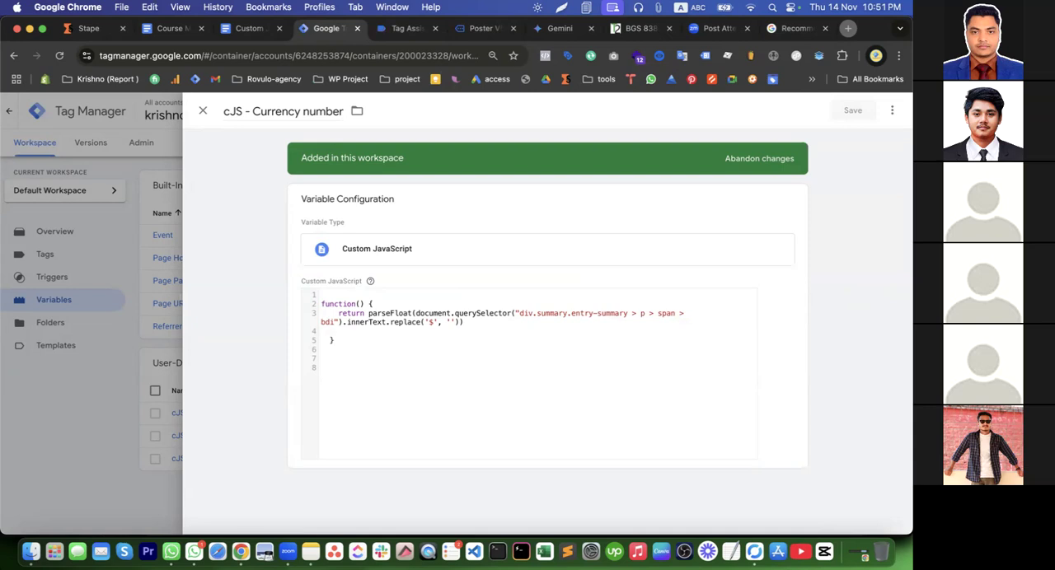
pyautogui.click(400, 357)
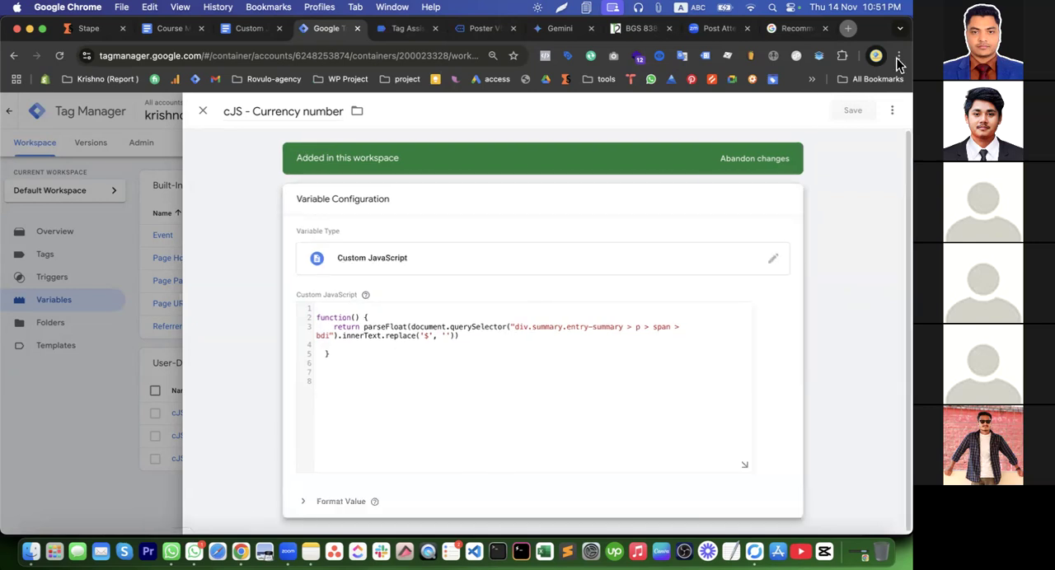
pyautogui.click(891, 112)
pyautogui.click(865, 140)
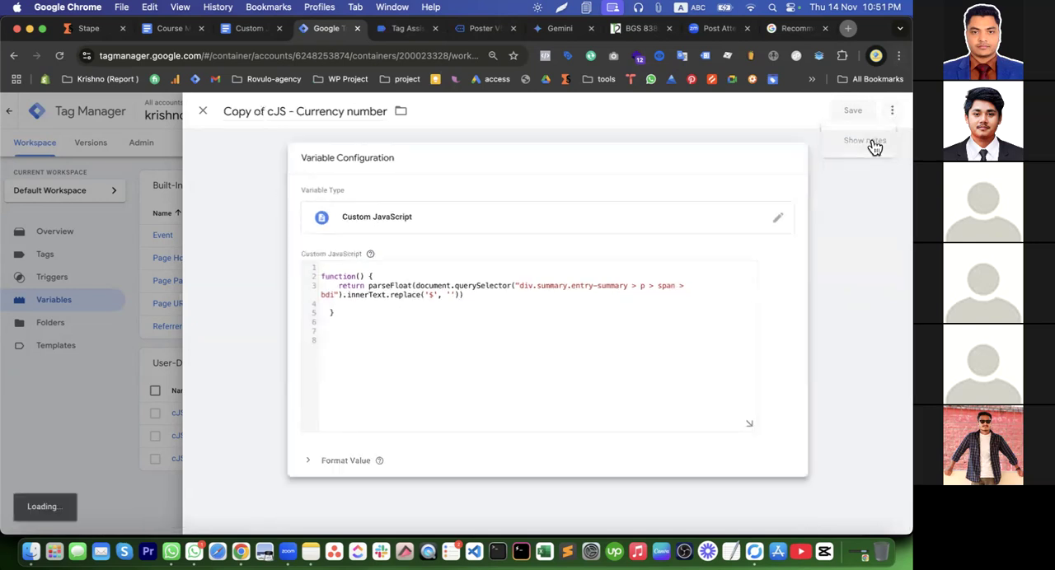
# Replace the copied variable's return expression with parseFloat(document.querySelector(".quantity .qty").value);
pyautogui.click(350, 311)
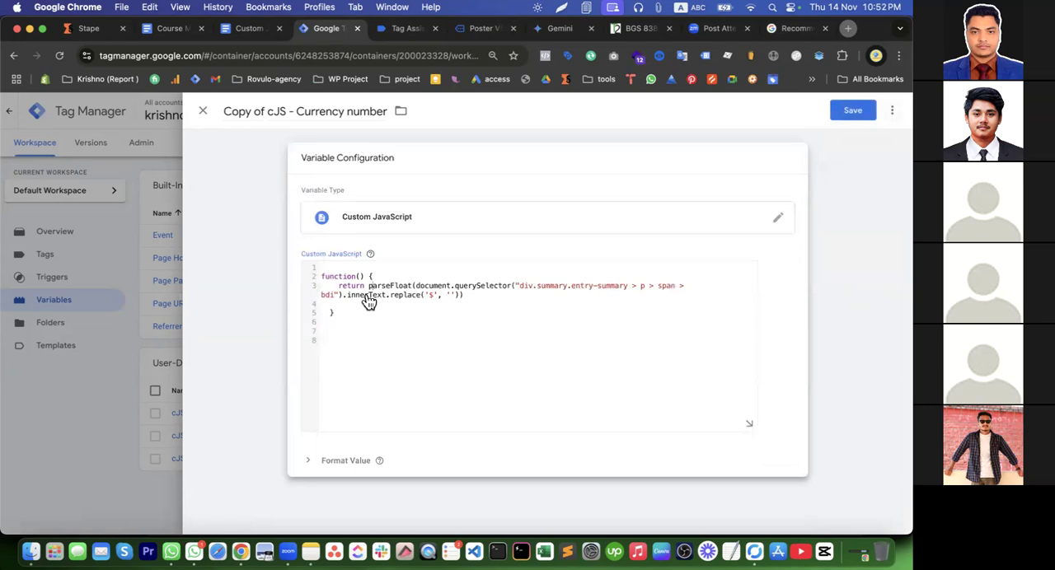
pyautogui.moveTo(370, 288); pyautogui.dragTo(470, 298)
pyautogui.press('super+v')
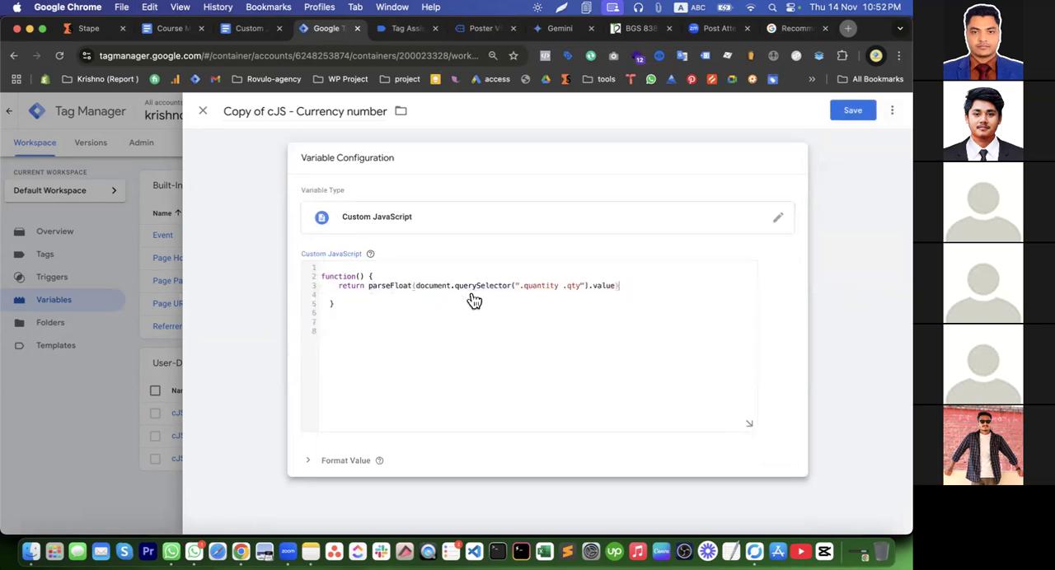
pyautogui.write(';')
# Rename the copied variable as cJS - quantity and save it
pyautogui.moveTo(267, 115); pyautogui.dragTo(222, 113)
pyautogui.press('BackSpace')
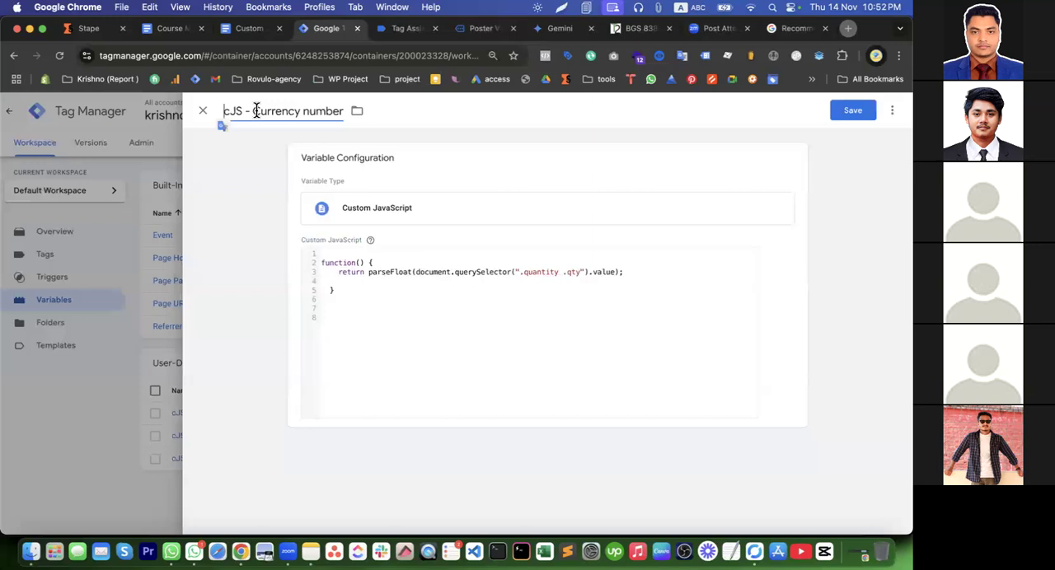
pyautogui.moveTo(252, 112); pyautogui.dragTo(342, 111)
pyautogui.write('quant')
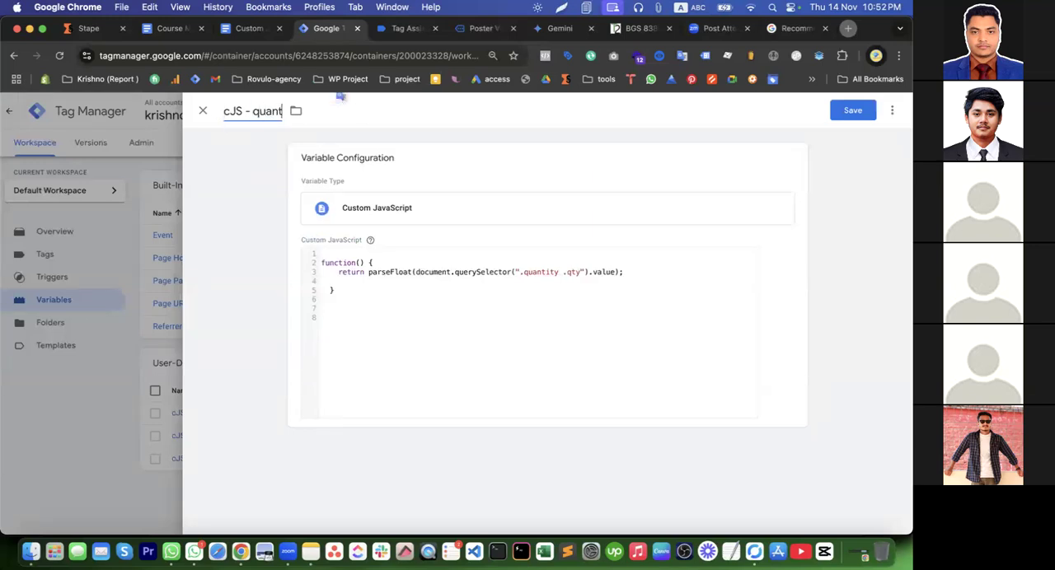
pyautogui.write('ity')
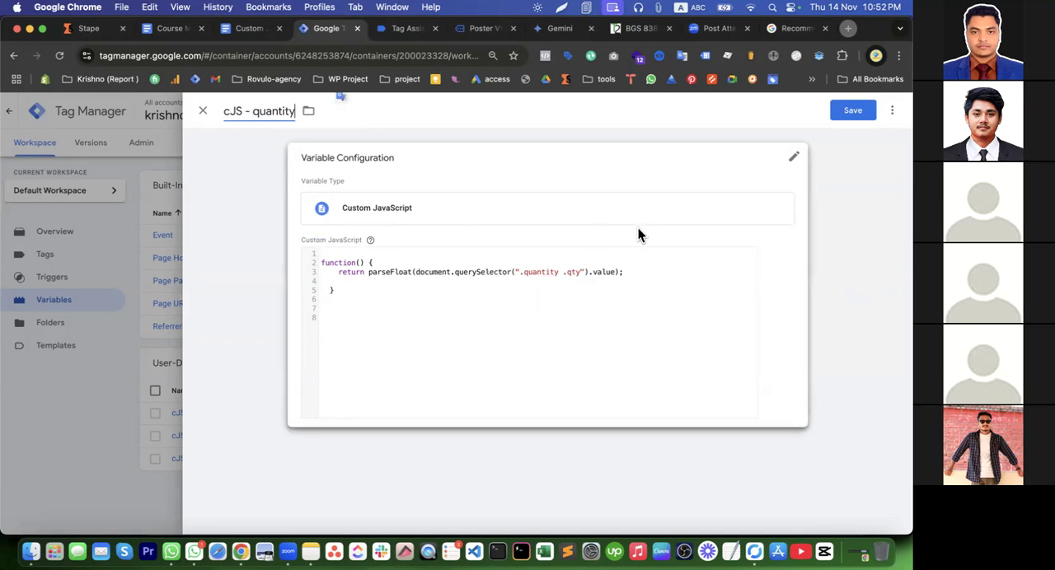
pyautogui.click(857, 111)
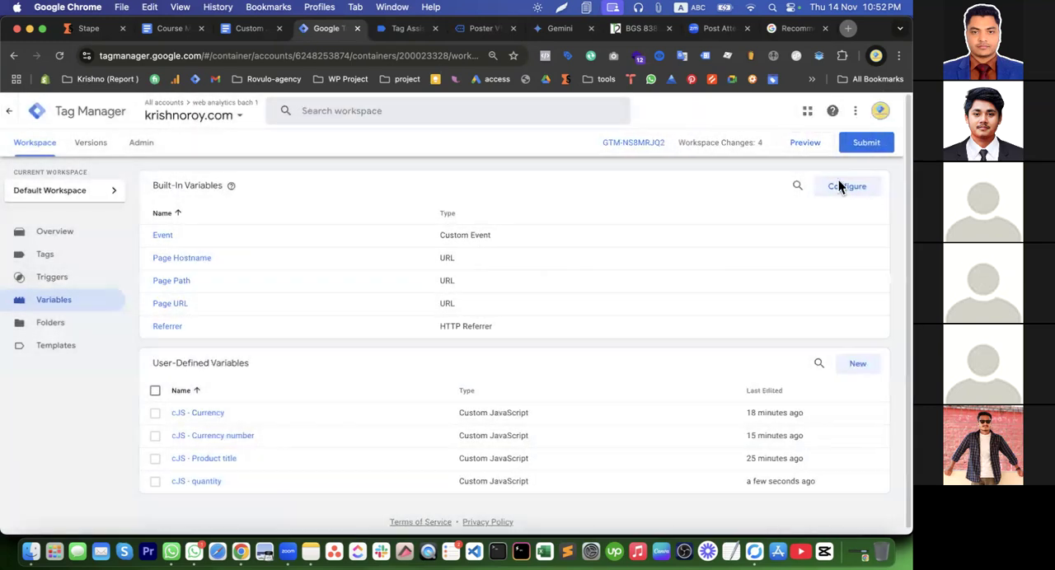
# Relaunch the container preview and open the Poster V2 product page on the connected site
pyautogui.click(801, 145)
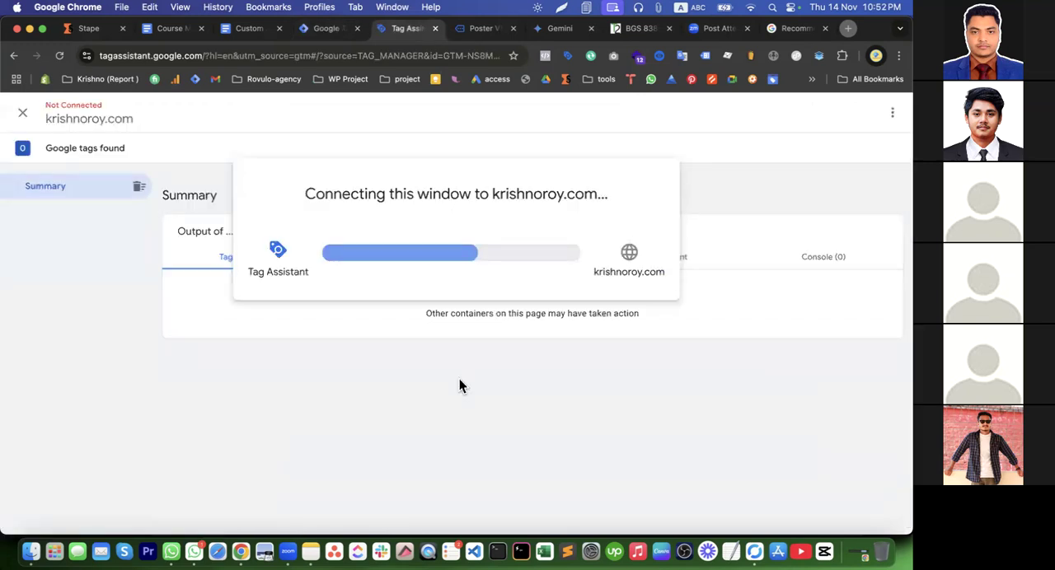
pyautogui.click(476, 31)
pyautogui.scroll(-15, 523, 204)
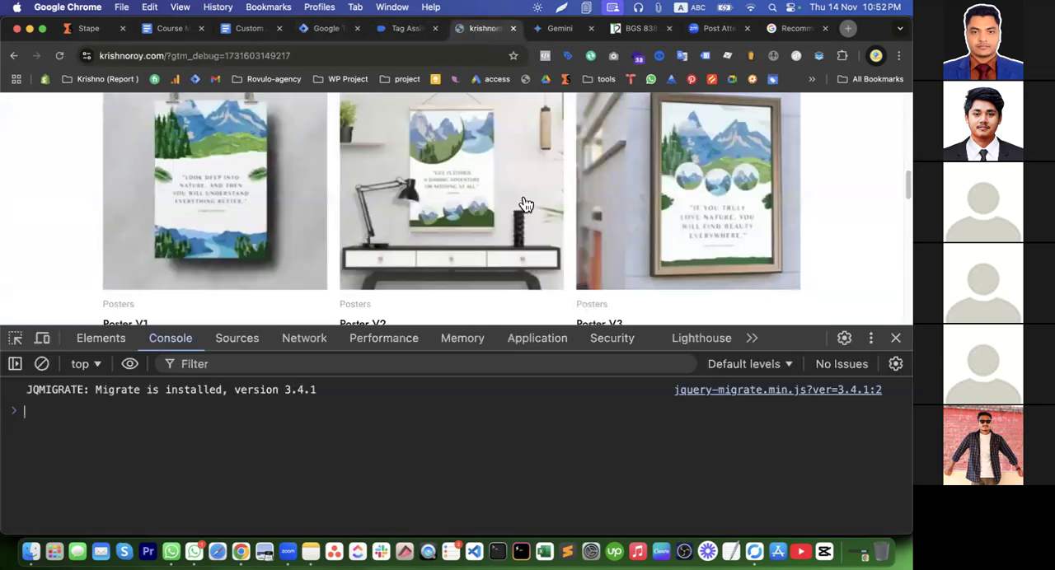
pyautogui.scroll(8, 524, 203)
pyautogui.click(372, 277)
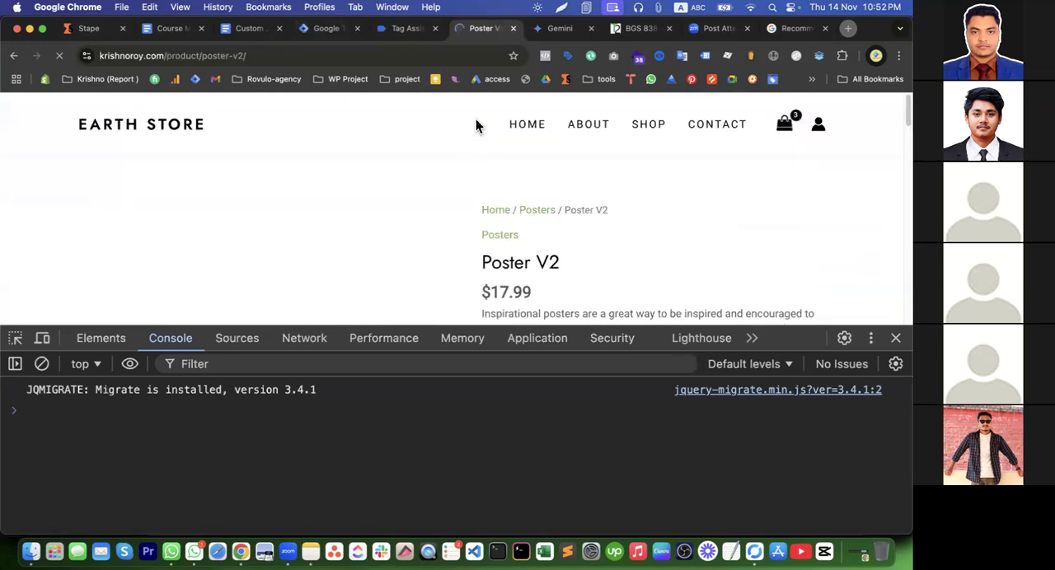
# Examine the custom JavaScript variables' return types and values at Poster V2's Window Loaded event in Tag Assistant
pyautogui.click(407, 30)
pyautogui.click(440, 337)
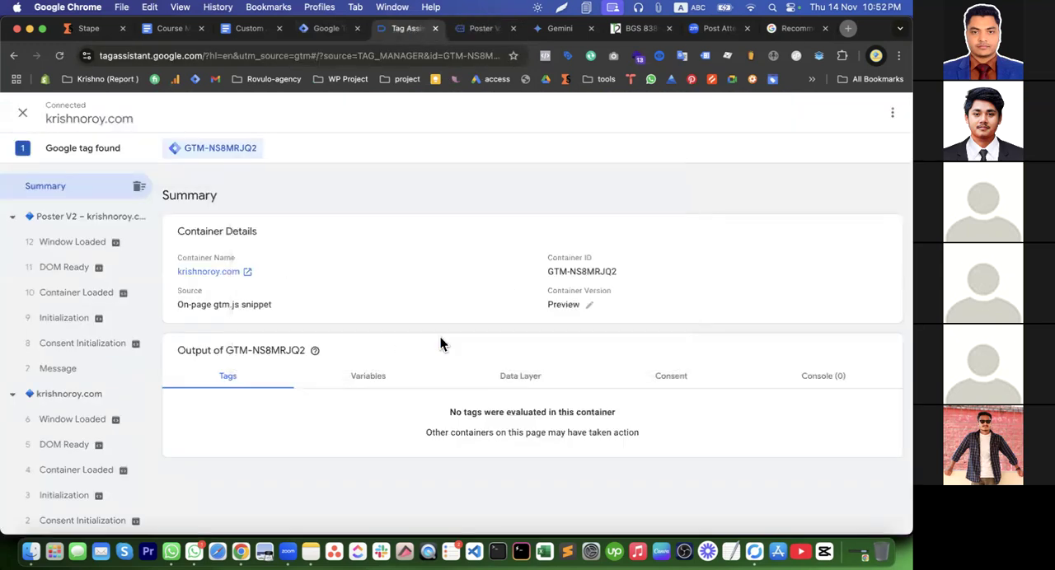
pyautogui.click(385, 379)
pyautogui.click(72, 241)
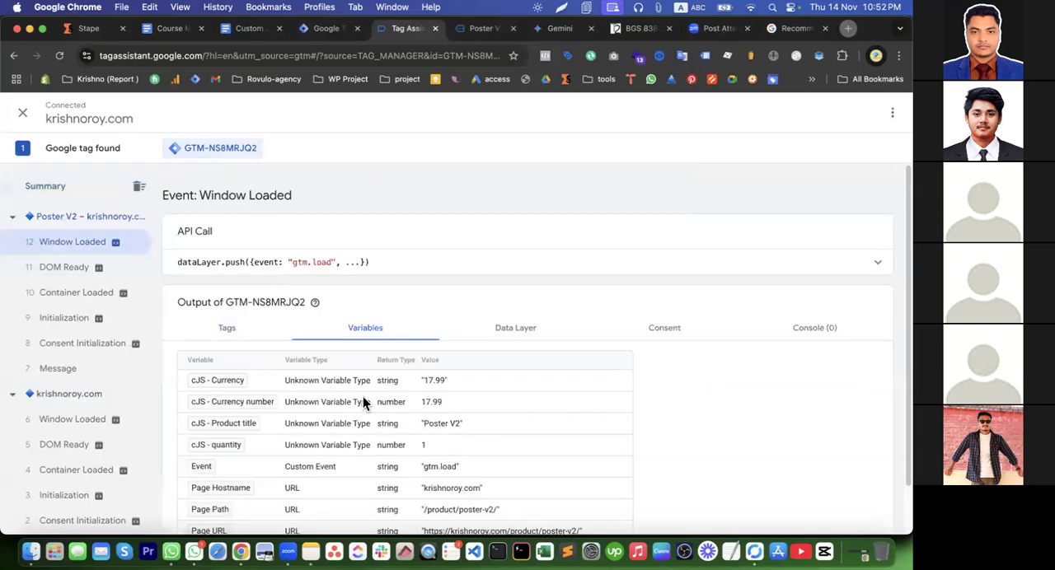
pyautogui.scroll(-3, 362, 396)
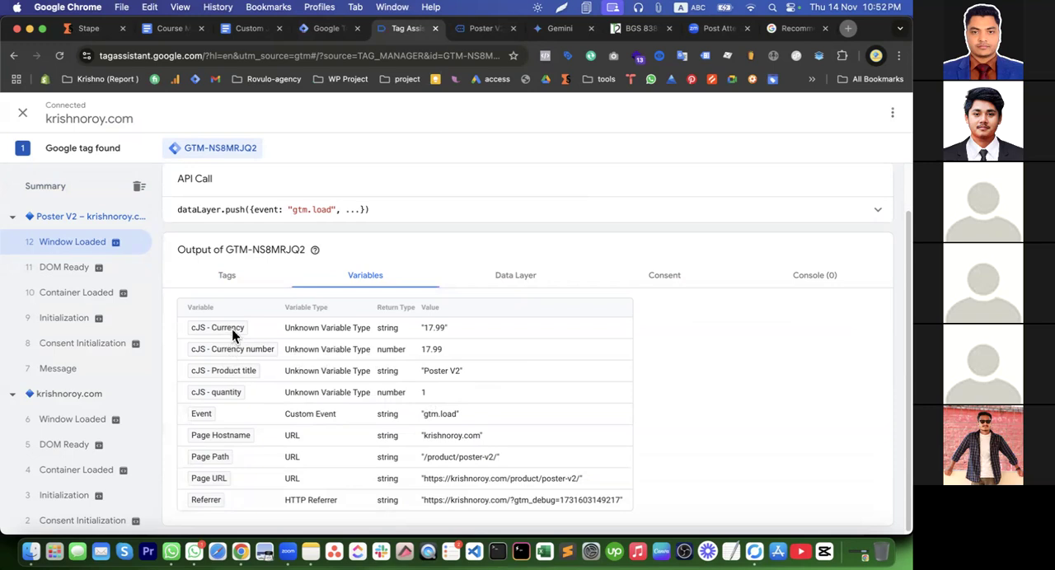
# Rename the cJS - Currency variable in Tag Manager as cJS - product price and save it
pyautogui.click(327, 29)
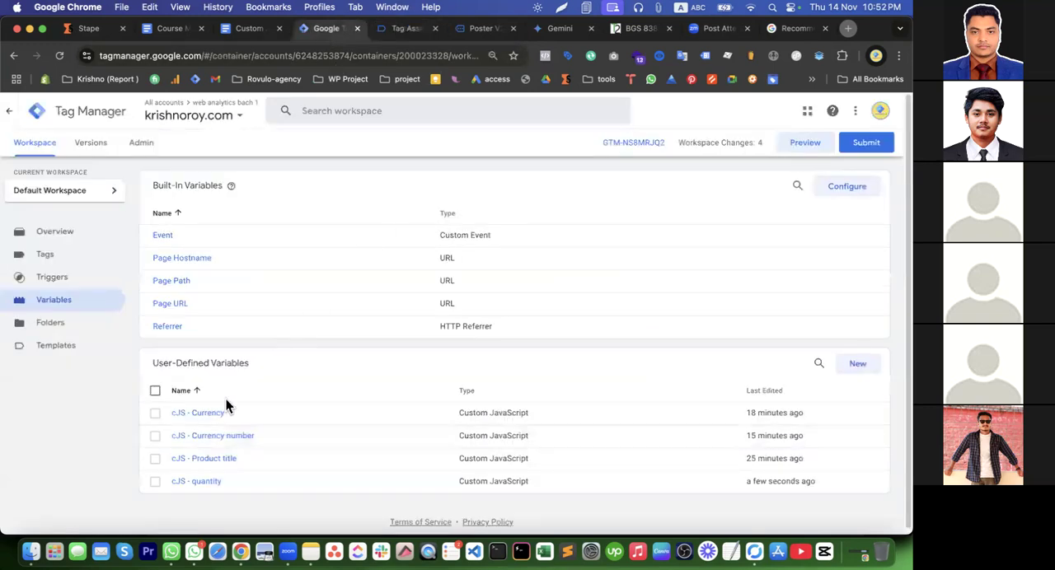
pyautogui.click(188, 415)
pyautogui.click(155, 414)
pyautogui.click(198, 415)
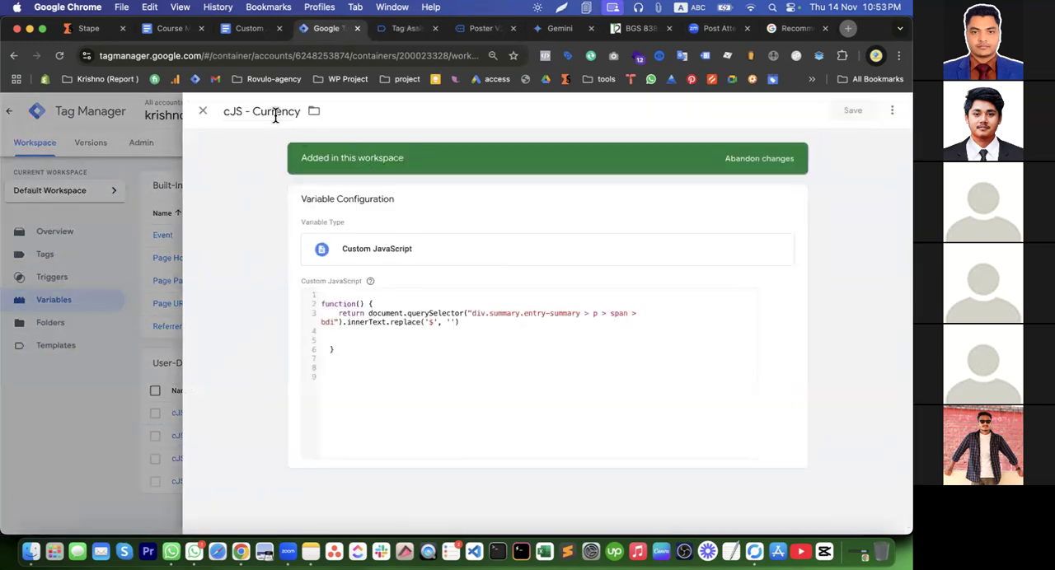
pyautogui.doubleClick(276, 112)
pyautogui.write('p')
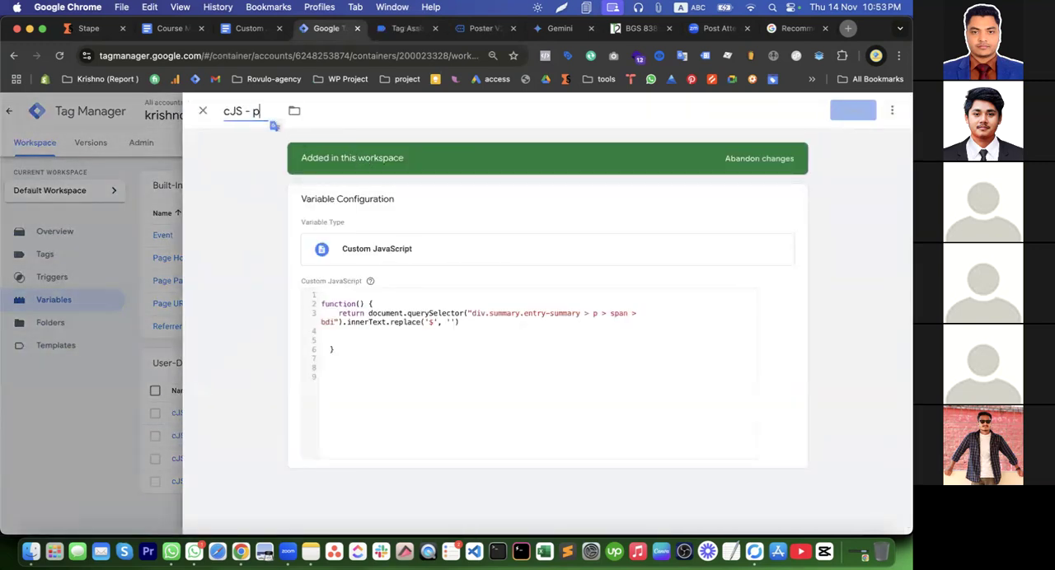
pyautogui.write('roduct price')
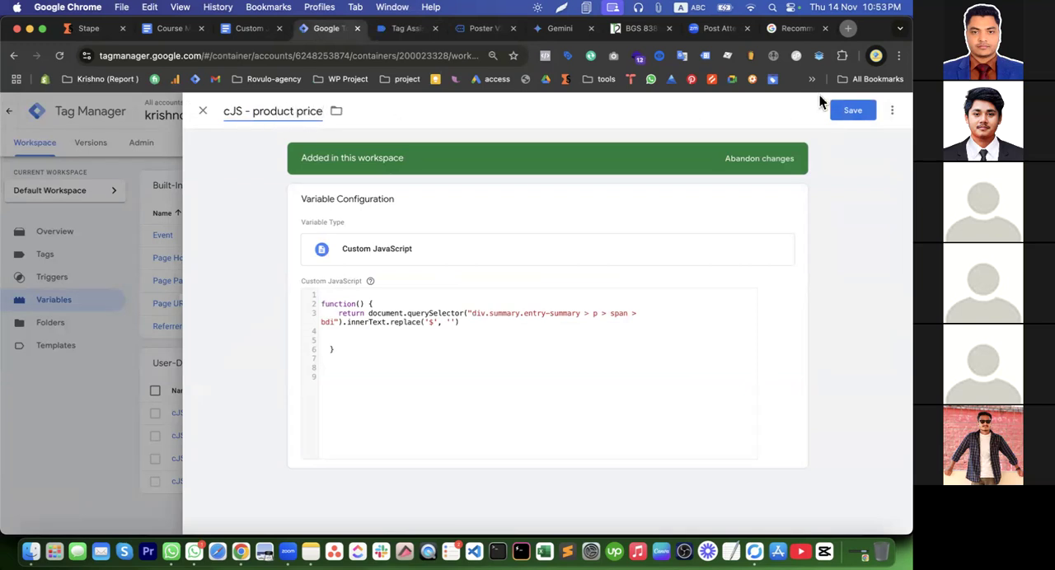
pyautogui.click(849, 114)
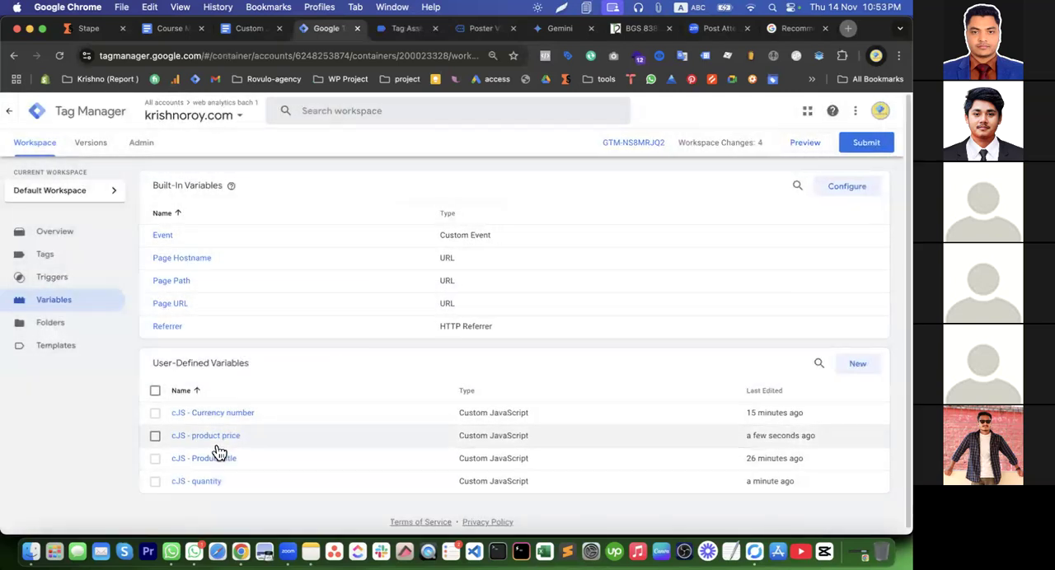
# Rename the cJS - Currency number variable as cJS - product price number and save it
pyautogui.click(224, 412)
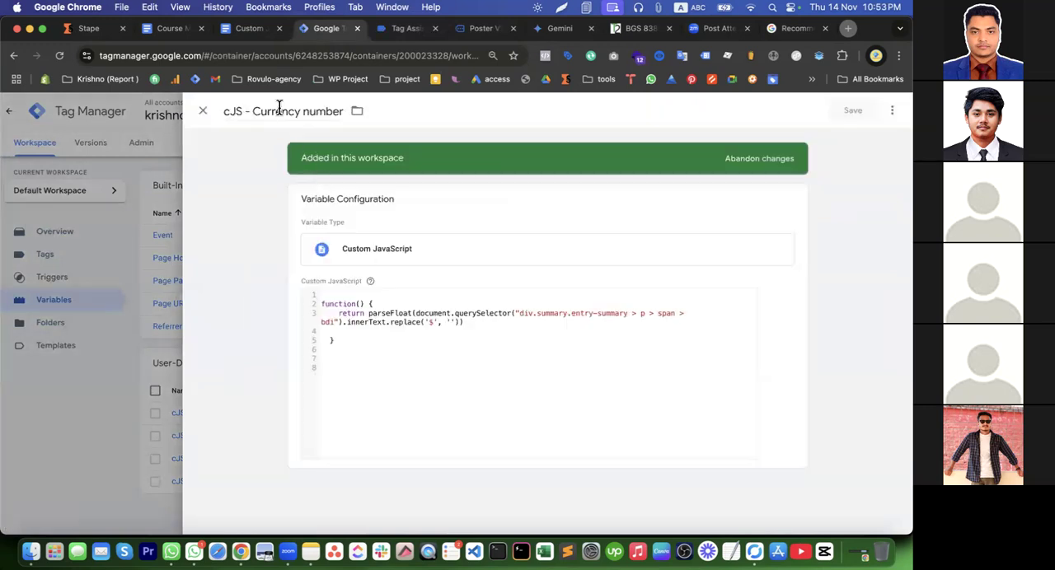
pyautogui.doubleClick(281, 110)
pyautogui.write('p')
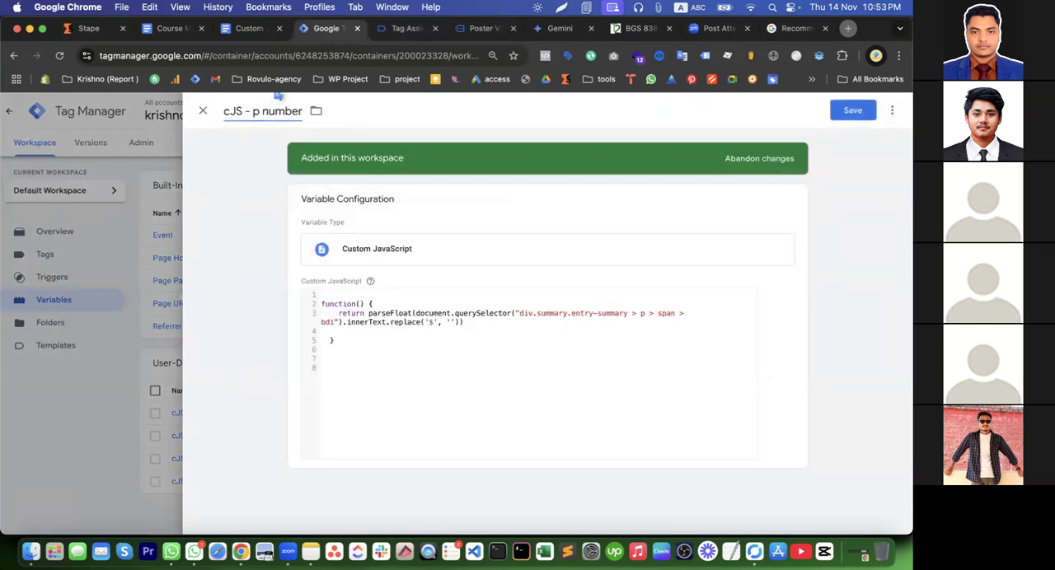
pyautogui.write('roduct price')
pyautogui.click(863, 112)
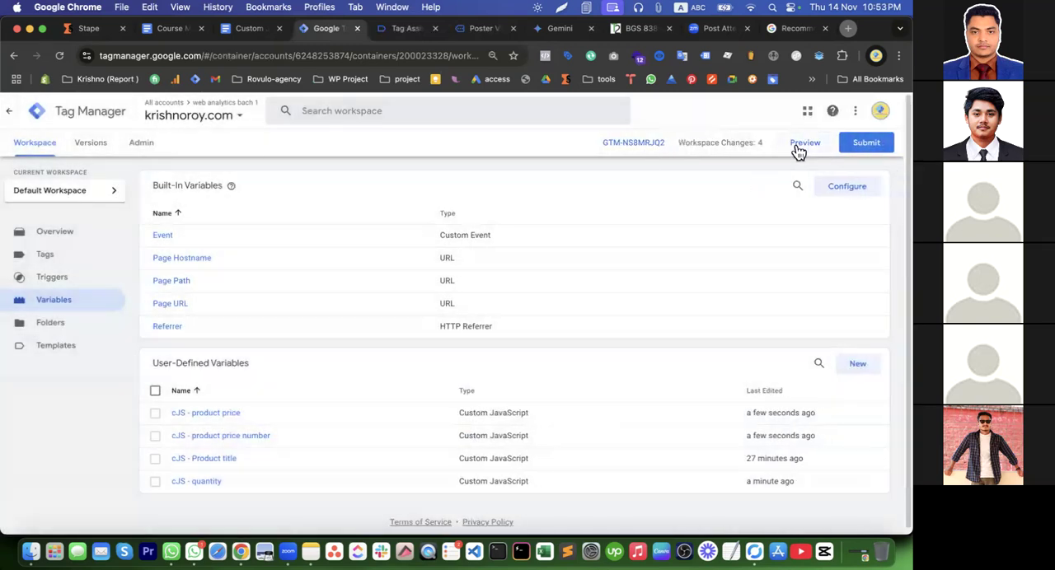
# Relaunch the container preview and open the Poster V2 product page from the connected site's home page
pyautogui.click(805, 145)
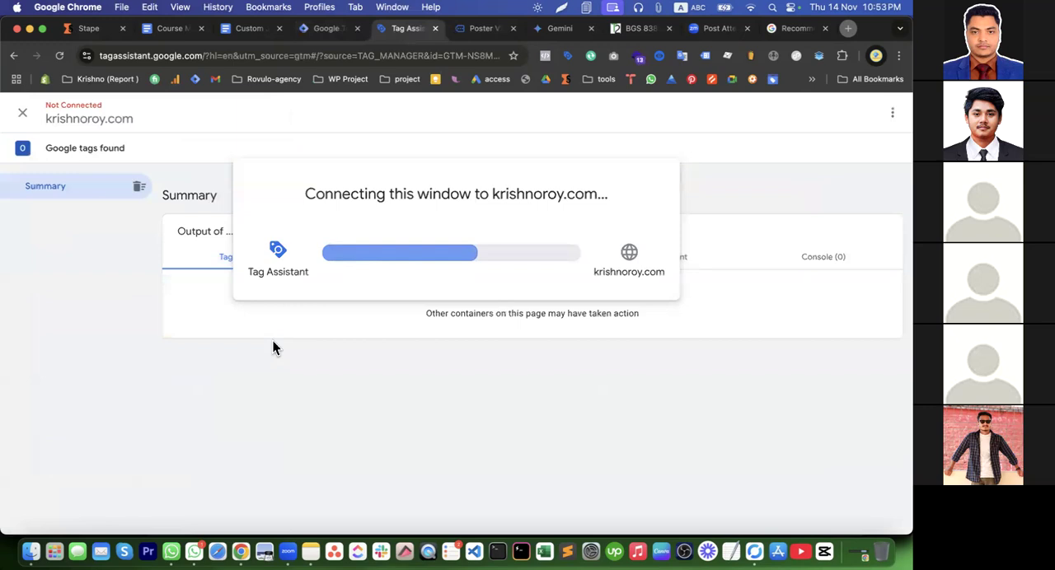
pyautogui.click(468, 31)
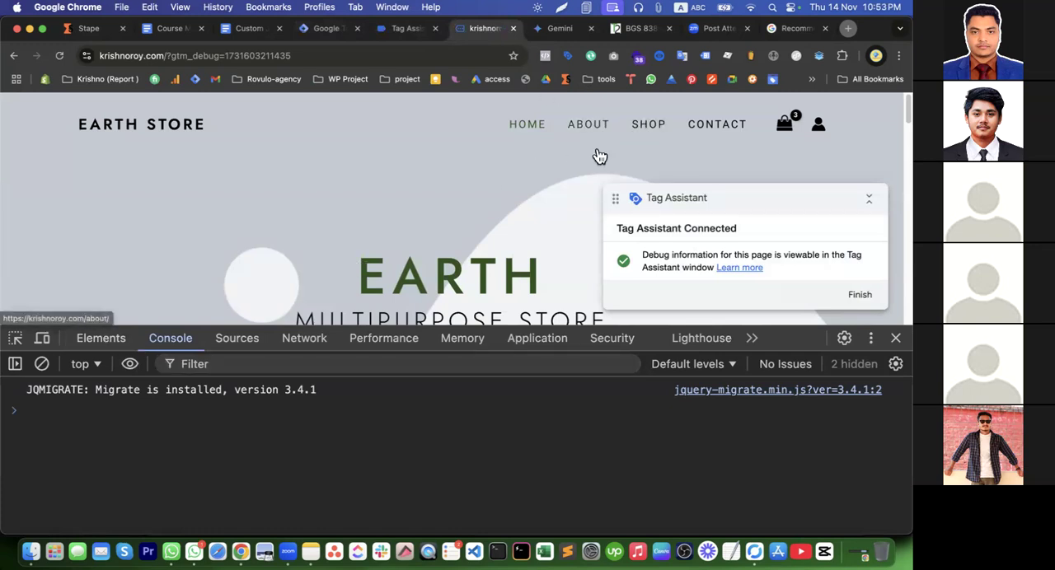
pyautogui.scroll(-10, 558, 235)
pyautogui.scroll(5, 556, 230)
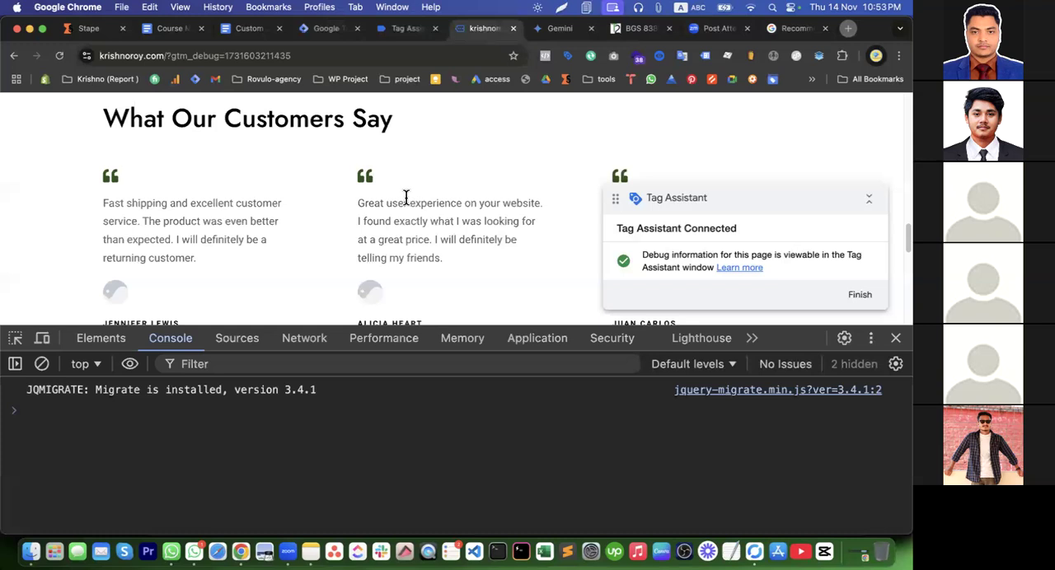
pyautogui.scroll(5, 405, 197)
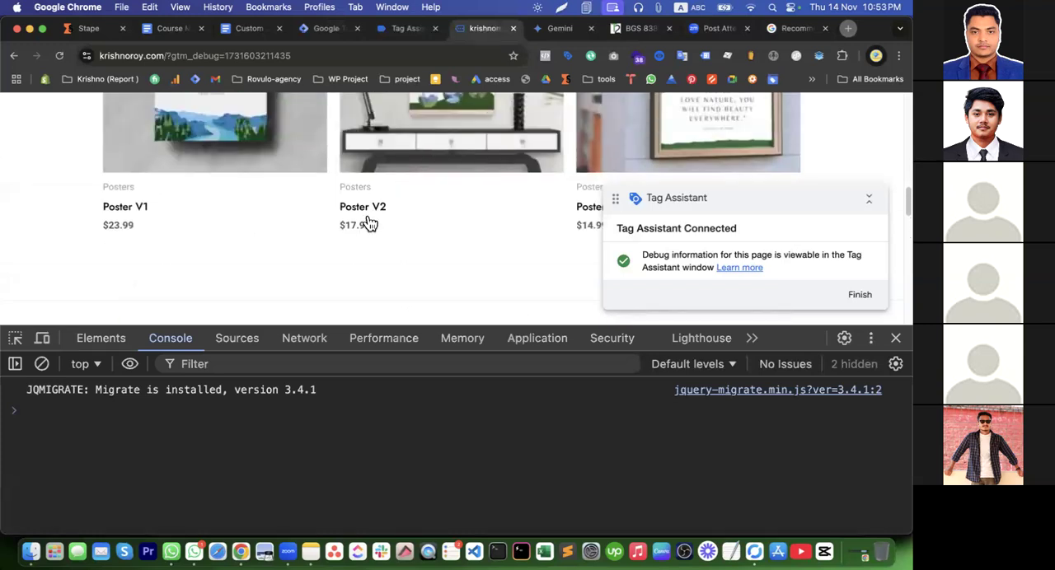
pyautogui.click(367, 212)
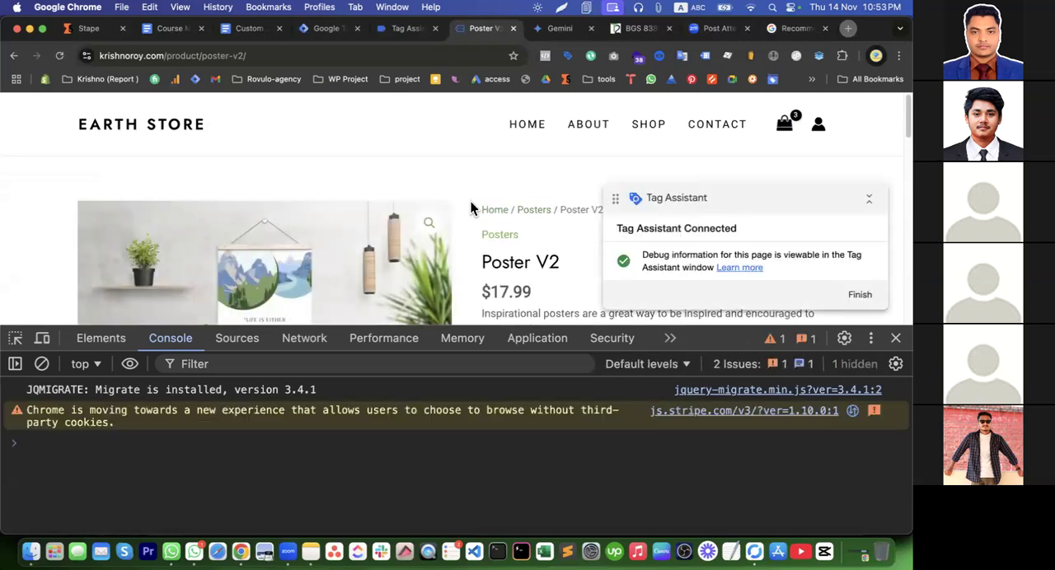
# Examine the renamed price variables, product title and quantity at Poster V2's Window Loaded event in Tag Assistant
pyautogui.click(394, 35)
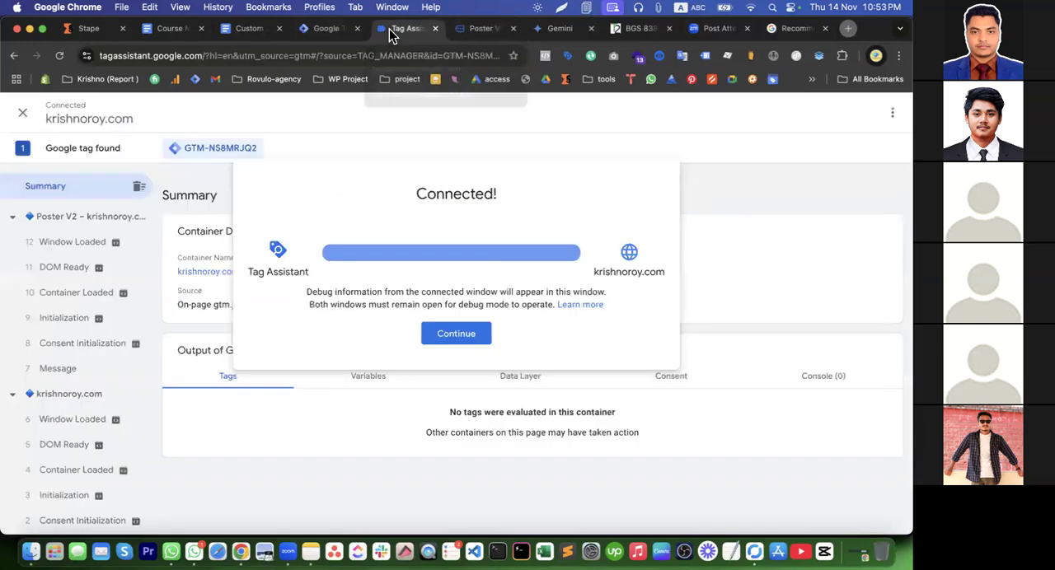
pyautogui.click(464, 334)
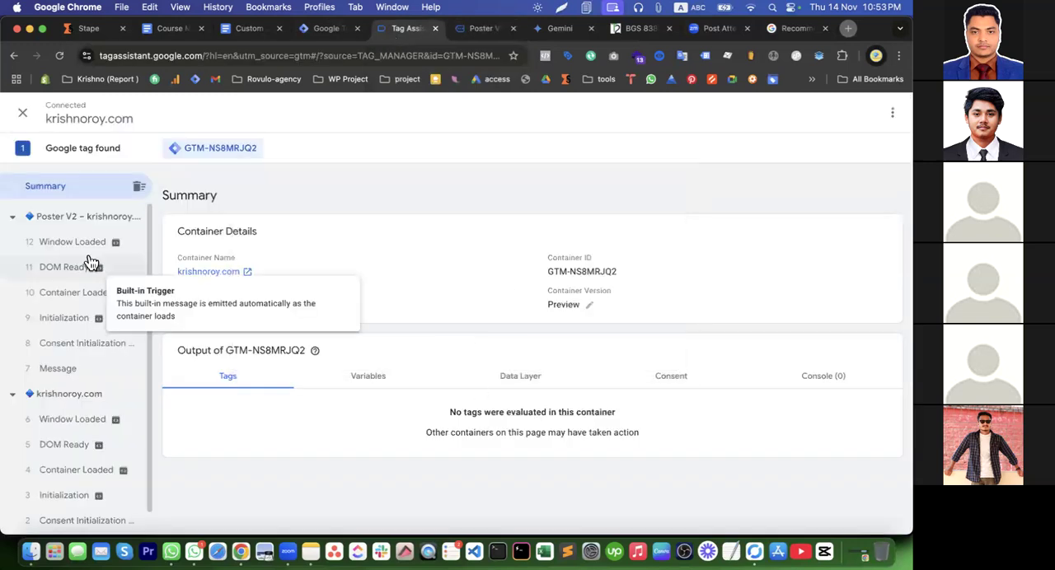
pyautogui.click(92, 246)
pyautogui.click(382, 333)
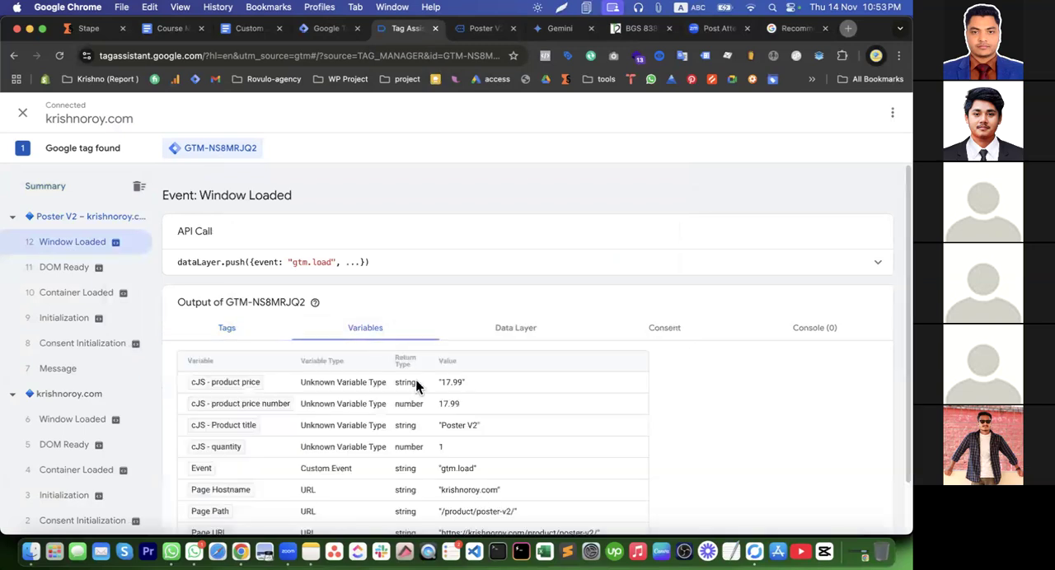
pyautogui.scroll(-1, 437, 331)
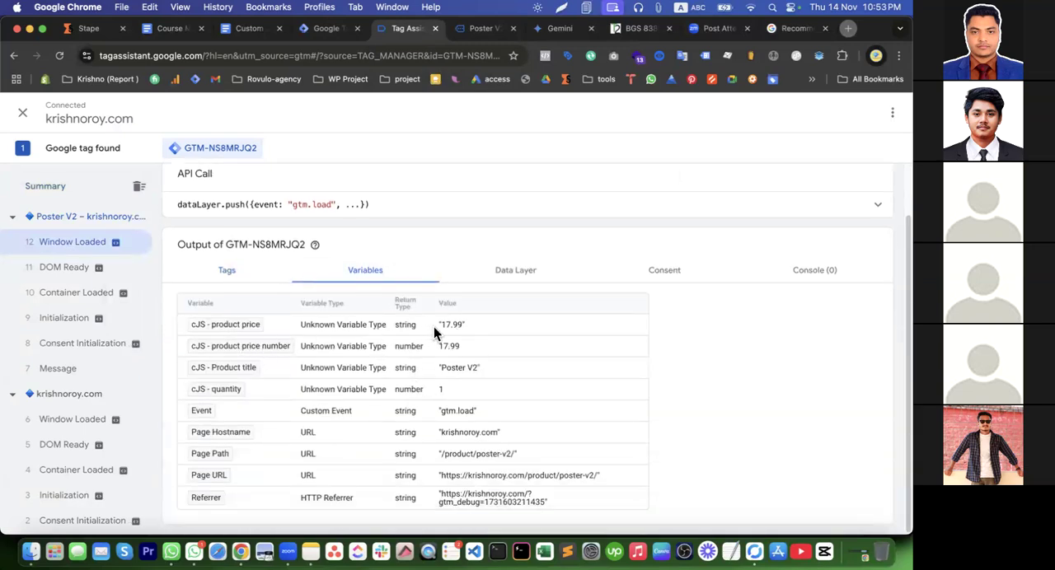
pyautogui.moveTo(443, 350); pyautogui.dragTo(475, 356)
pyautogui.click(445, 392)
pyautogui.moveTo(483, 365); pyautogui.dragTo(431, 369)
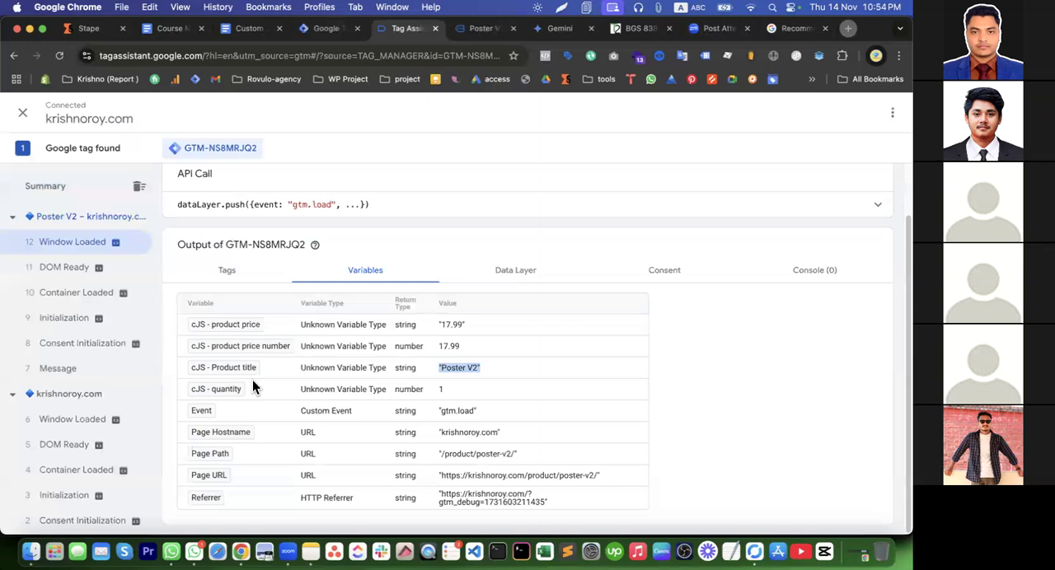
# Evaluate 2+2 in the browser console of the Poster V2 product page
pyautogui.click(328, 32)
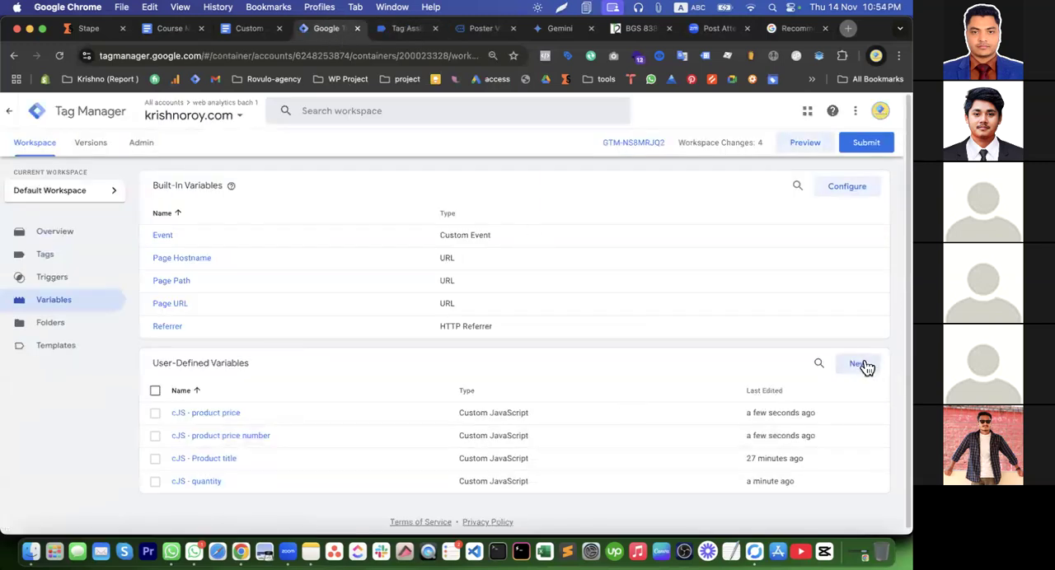
pyautogui.click(862, 364)
pyautogui.click(412, 33)
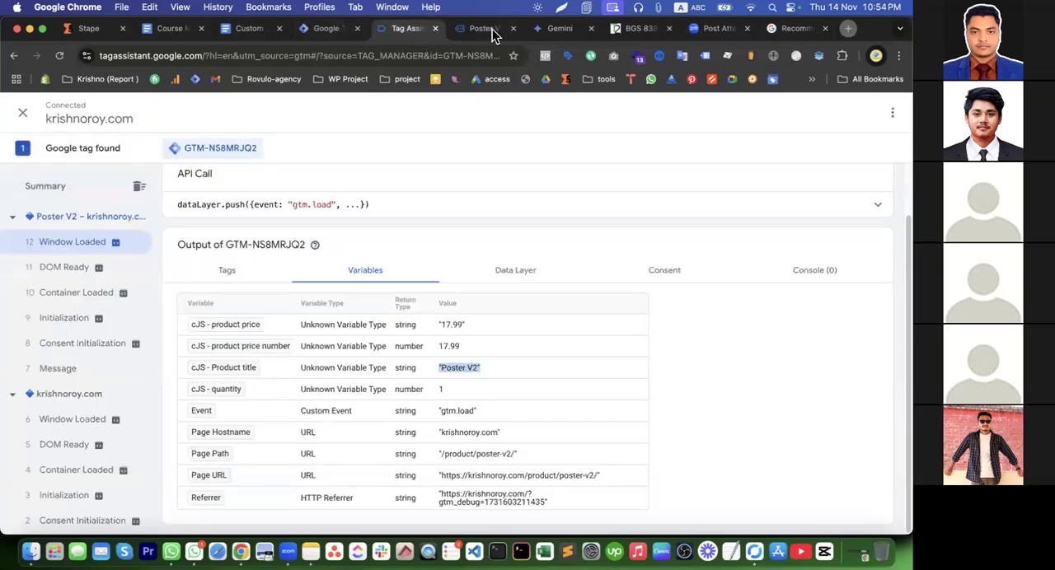
pyautogui.click(490, 29)
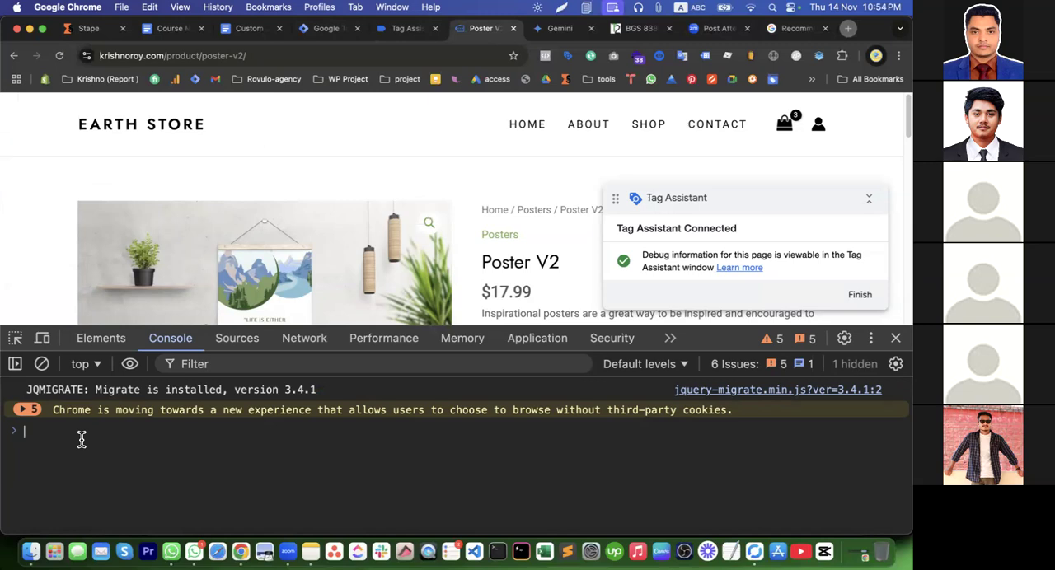
pyautogui.write('2')
pyautogui.write('+2')
pyautogui.press('Return')
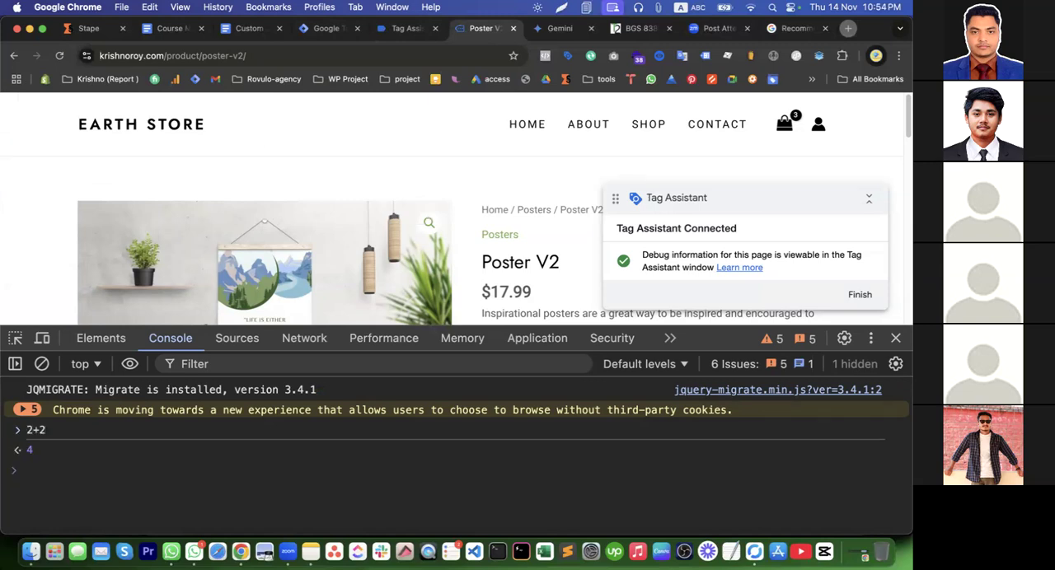
pyautogui.tripleClick(43, 434)
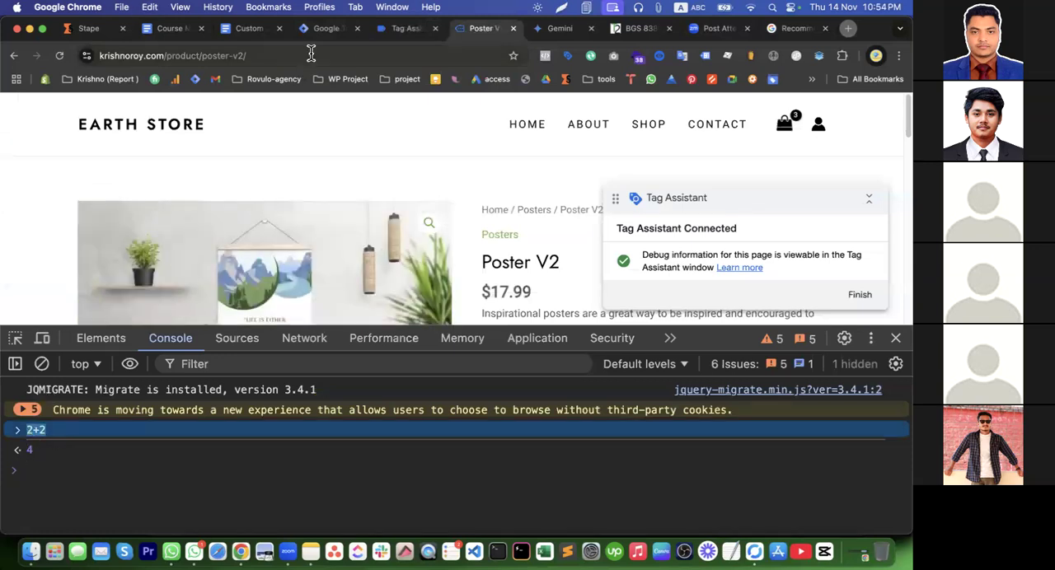
# Return to Tag Manager and make a copy of the cJS - product price variable
pyautogui.click(324, 31)
pyautogui.click(406, 205)
pyautogui.click(78, 263)
pyautogui.click(144, 369)
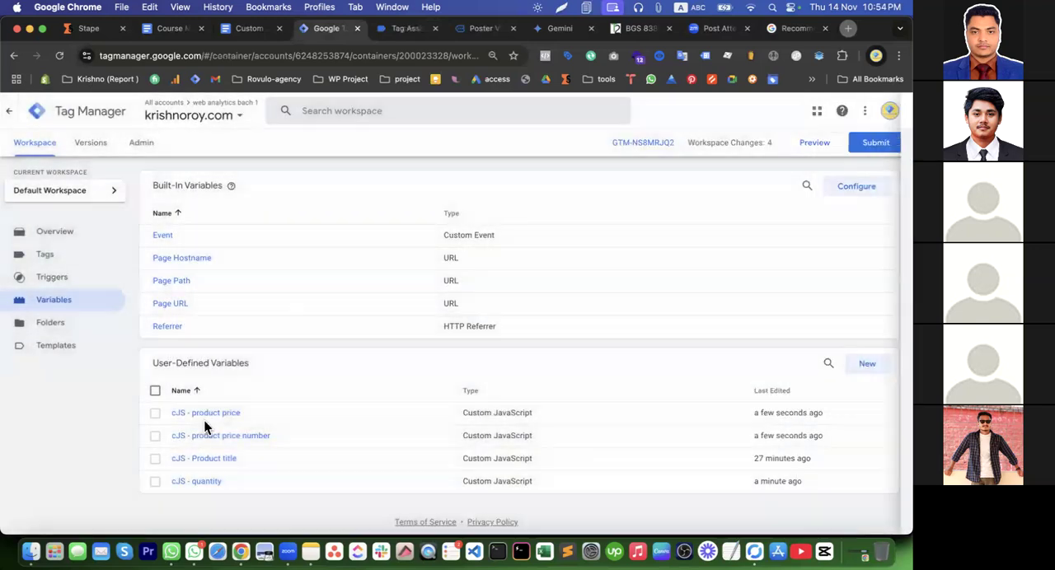
pyautogui.click(224, 416)
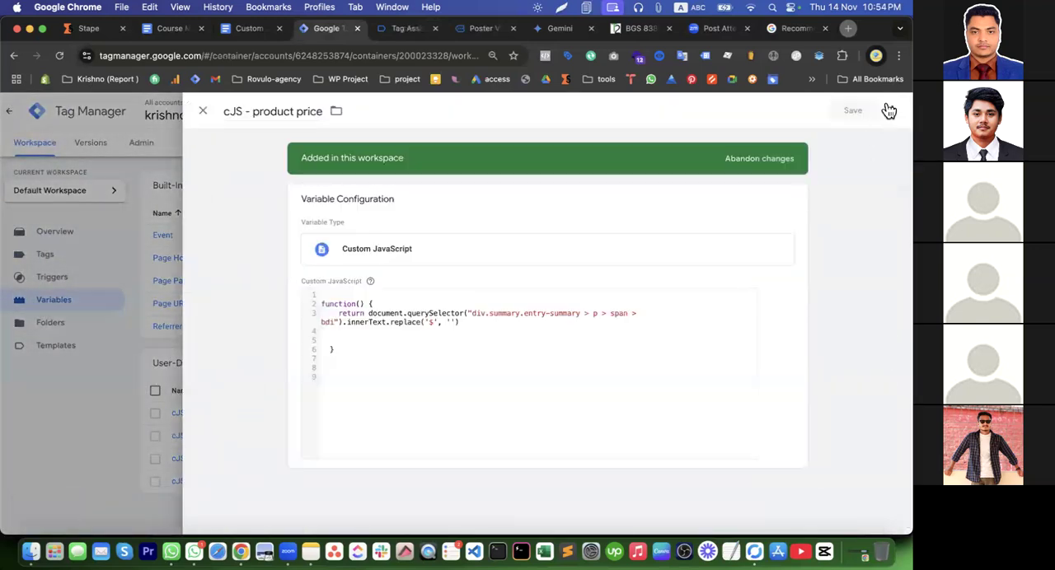
pyautogui.click(891, 111)
pyautogui.click(870, 137)
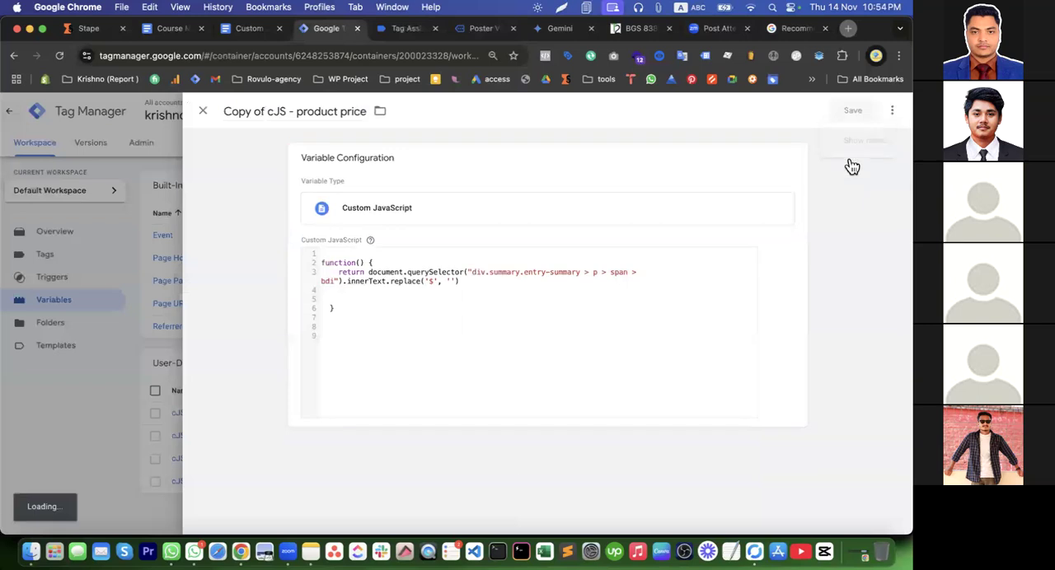
# Replace the copied variable's return expression with 2+5
pyautogui.moveTo(368, 285); pyautogui.dragTo(474, 295)
pyautogui.write('2+2')
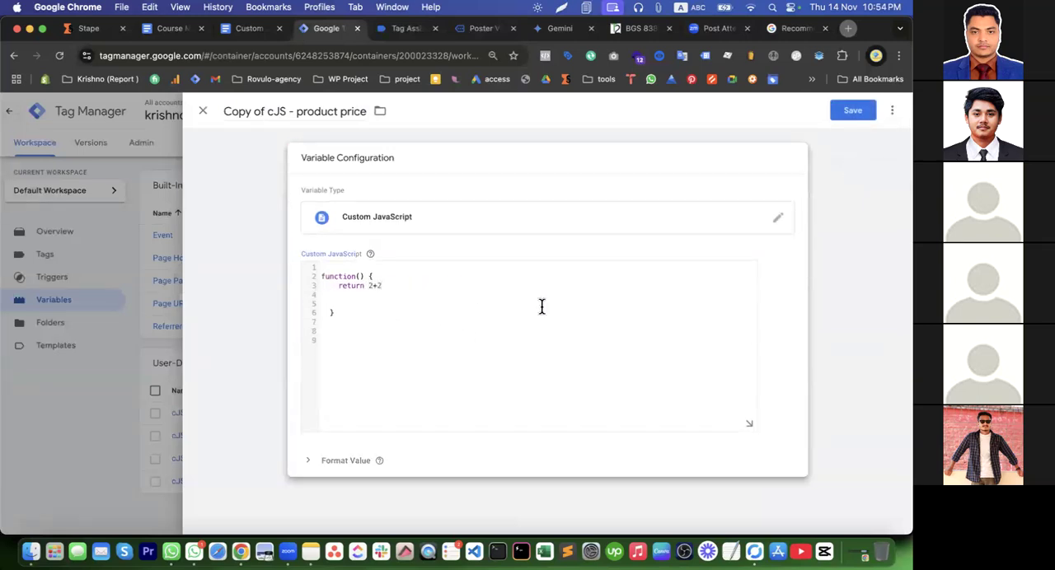
pyautogui.press('BackSpace')
pyautogui.write('5')
# Rename the copied variable as cJS - value and save it
pyautogui.moveTo(267, 111); pyautogui.dragTo(217, 109)
pyautogui.press('BackSpace')
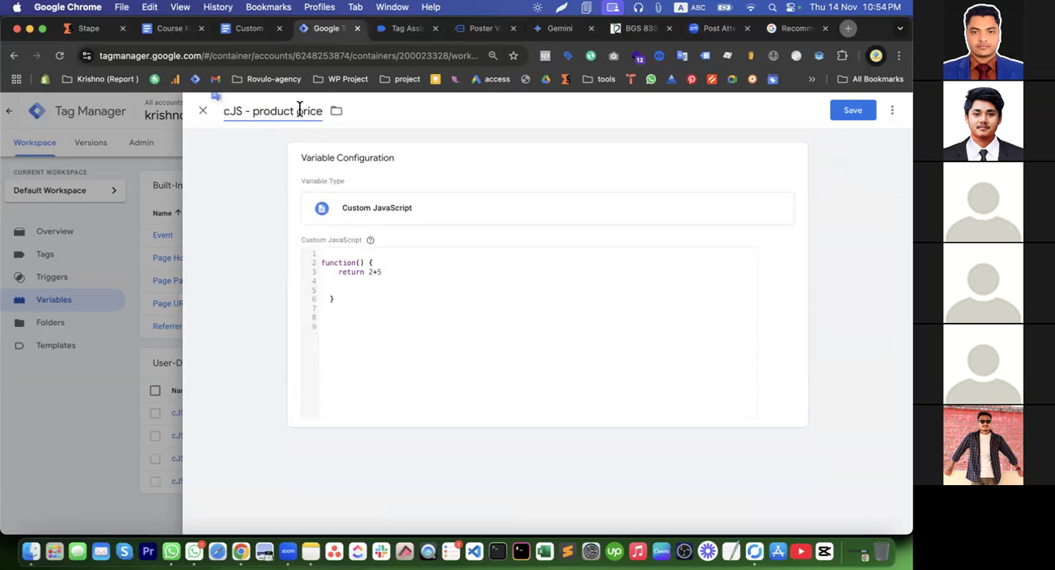
pyautogui.moveTo(251, 116); pyautogui.dragTo(342, 120)
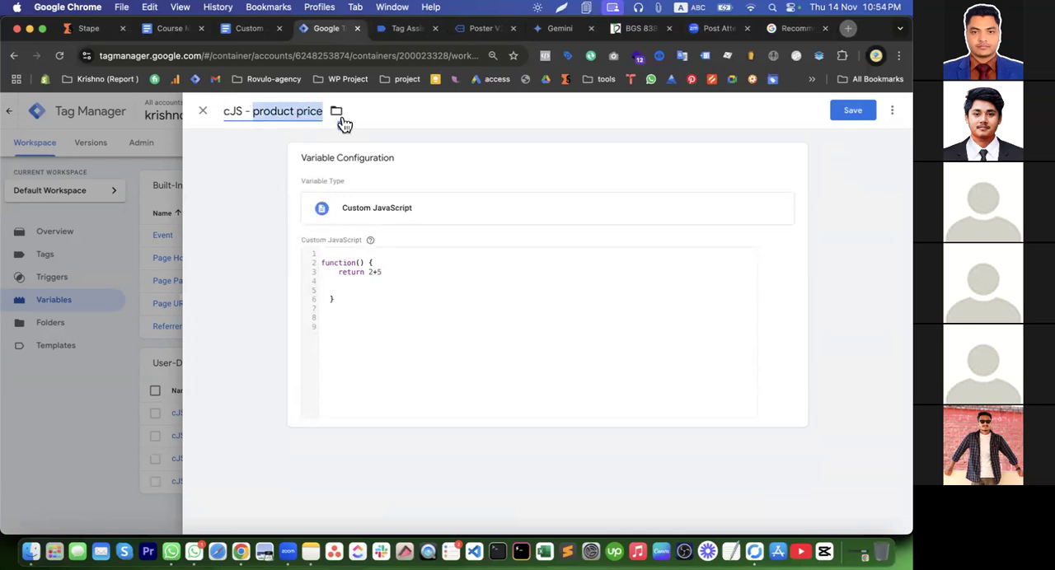
pyautogui.write('v')
pyautogui.press('BackSpace')
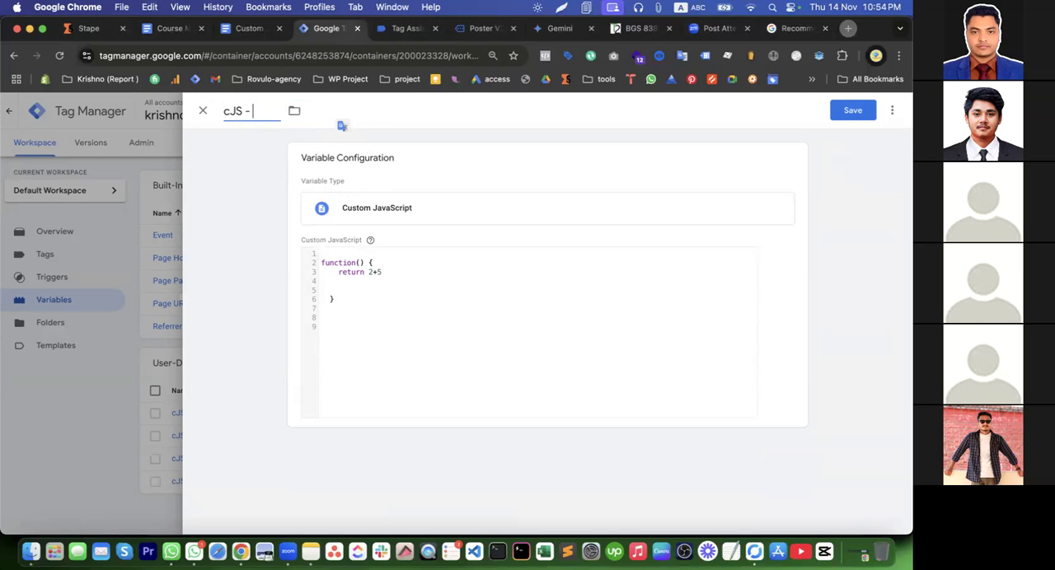
pyautogui.write('value')
pyautogui.click(857, 118)
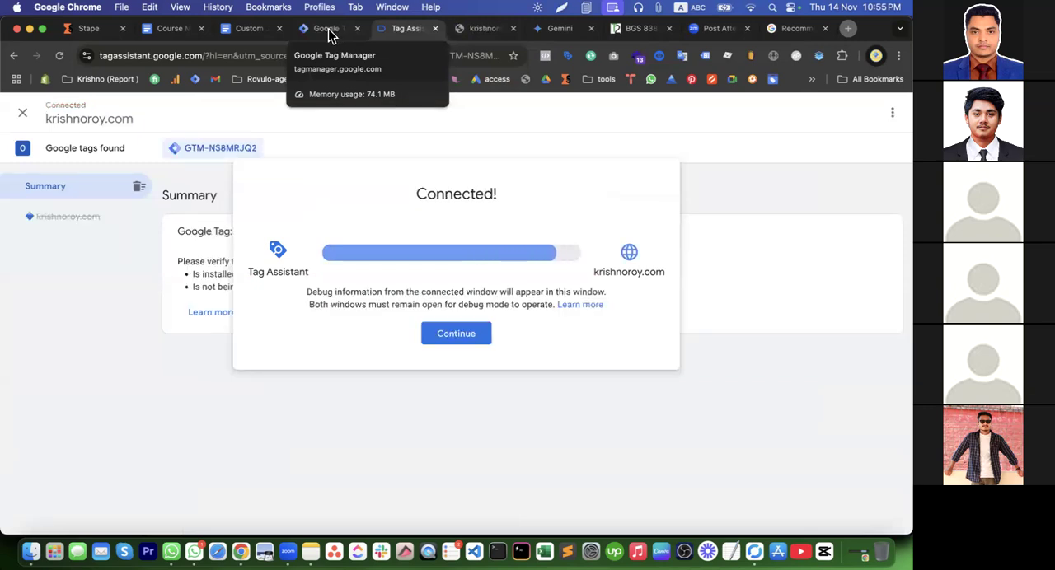
# Examine the return type and value of cJS - value at the home page's Window Loaded event in Tag Assistant
pyautogui.click(475, 337)
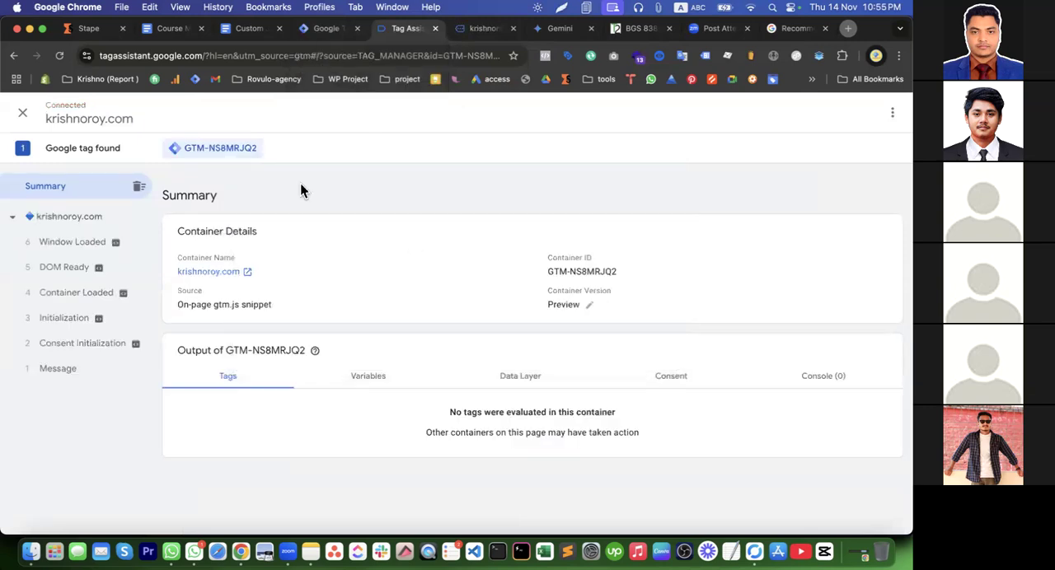
pyautogui.click(89, 244)
pyautogui.click(370, 330)
pyautogui.scroll(-3, 431, 474)
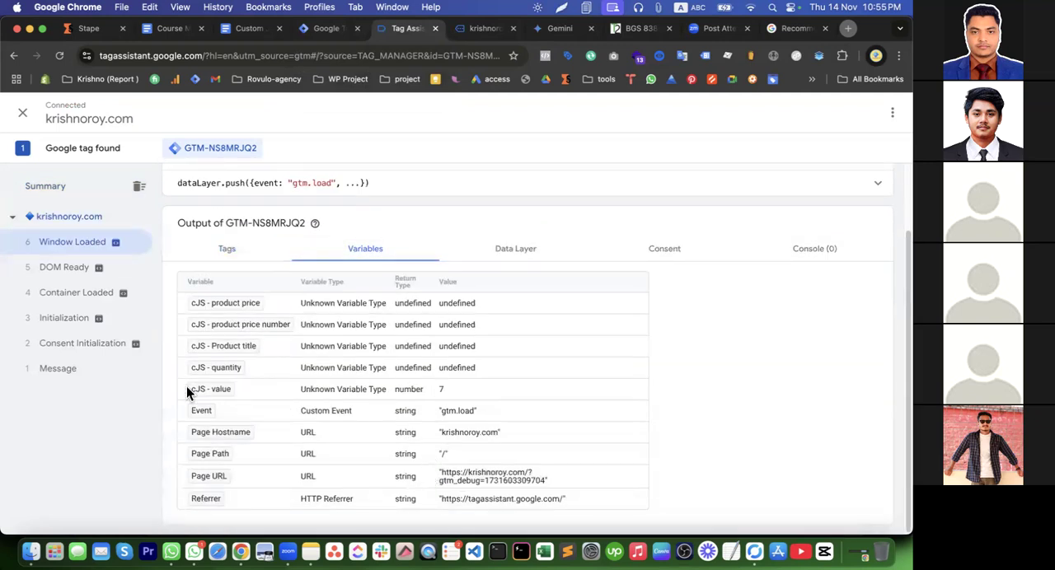
pyautogui.moveTo(188, 388); pyautogui.dragTo(468, 398)
pyautogui.click(440, 387)
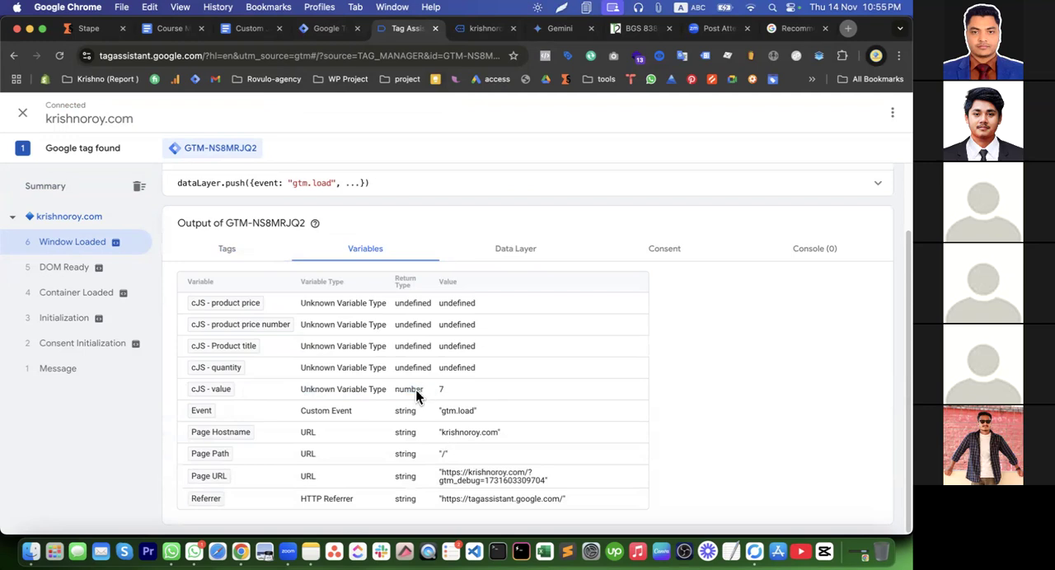
# In Tag Manager, change cJS - value to return {{cJS - product price}} * {{cJS - quantity}} and save the variable
pyautogui.click(325, 30)
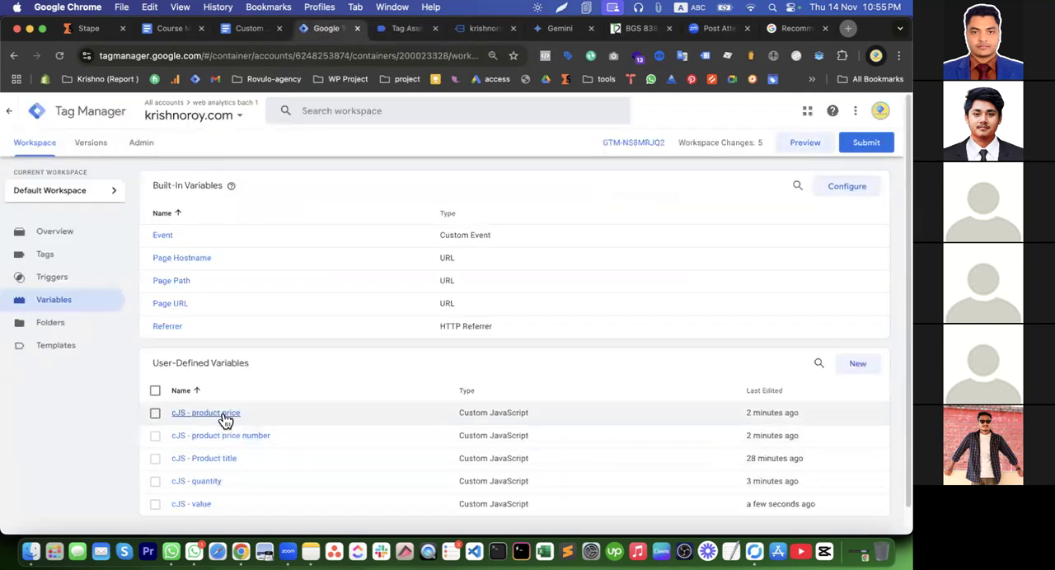
pyautogui.click(201, 505)
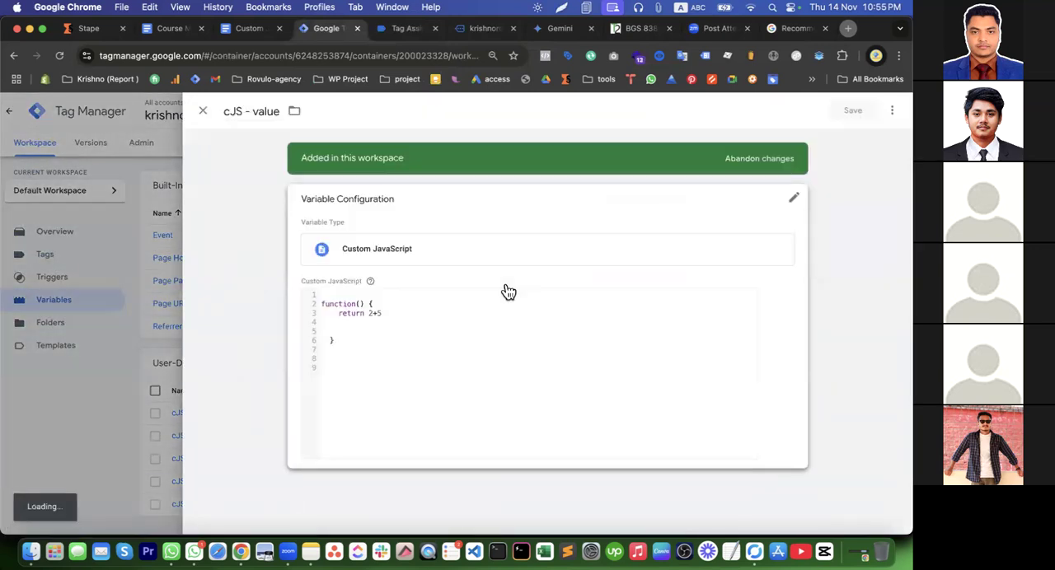
pyautogui.moveTo(362, 327); pyautogui.dragTo(416, 327)
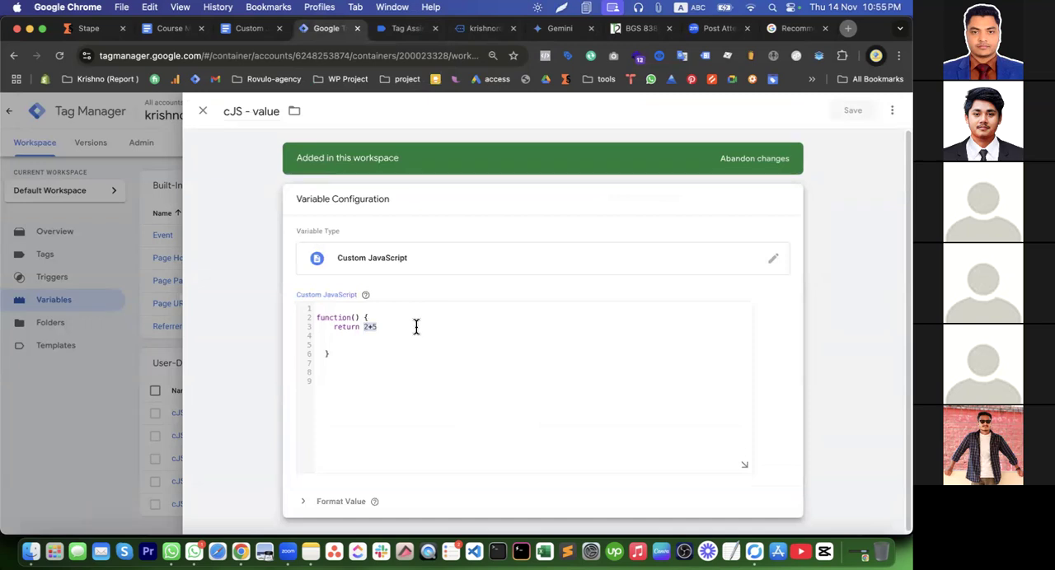
pyautogui.press('BackSpace')
pyautogui.write('{{')
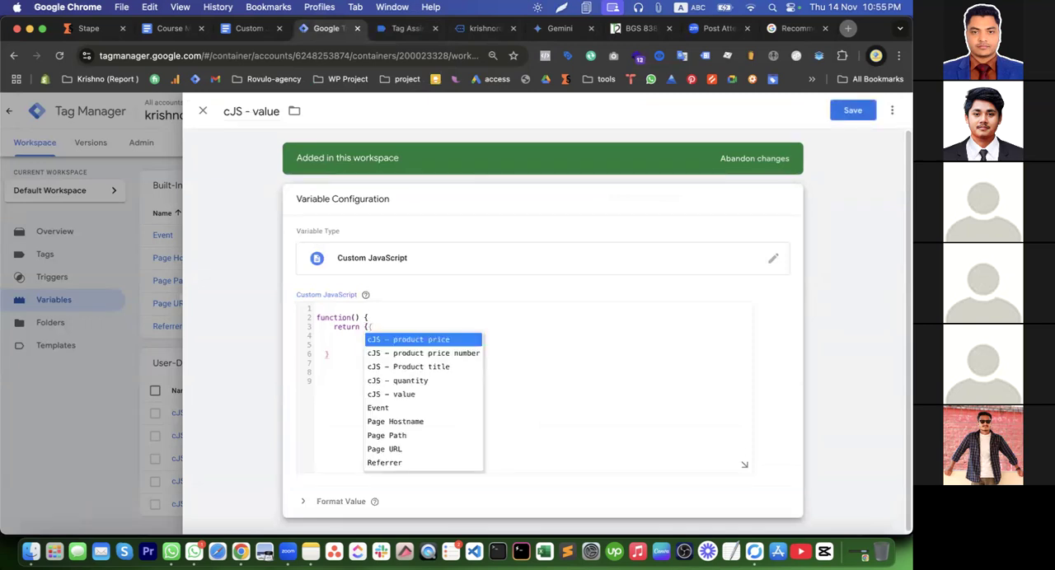
pyautogui.press('Return')
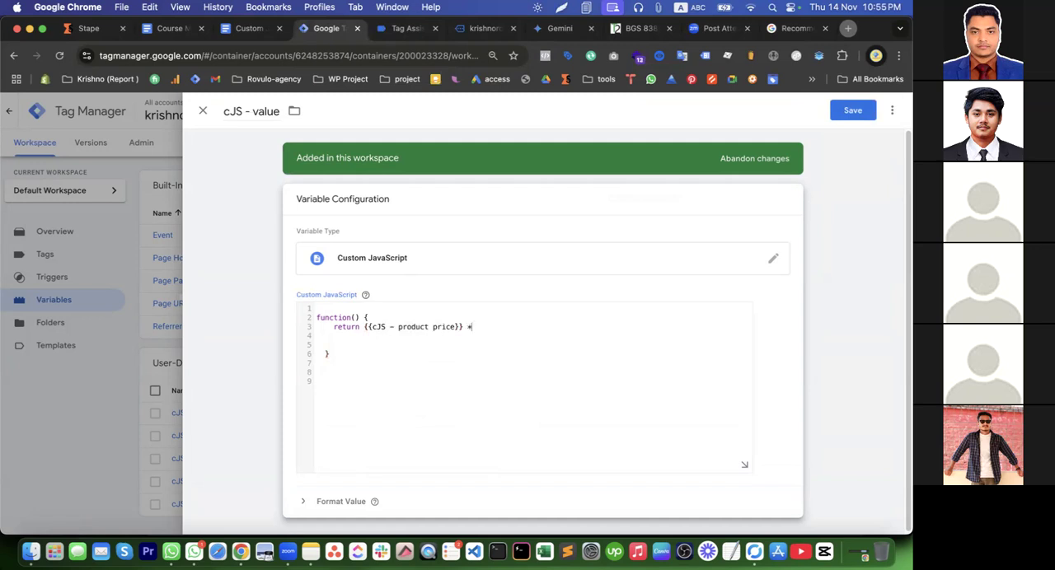
pyautogui.write('* {{')
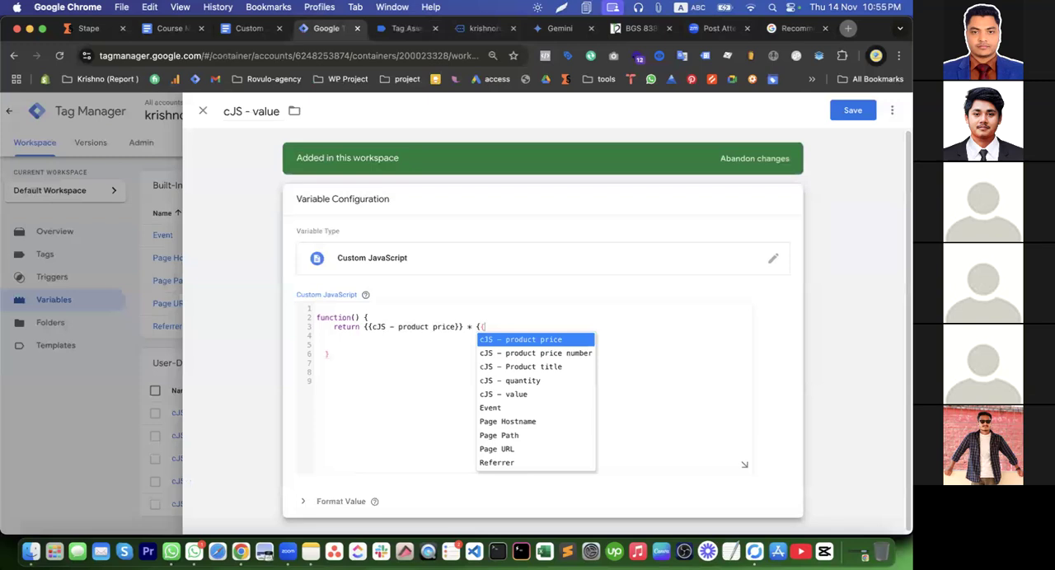
pyautogui.click(532, 380)
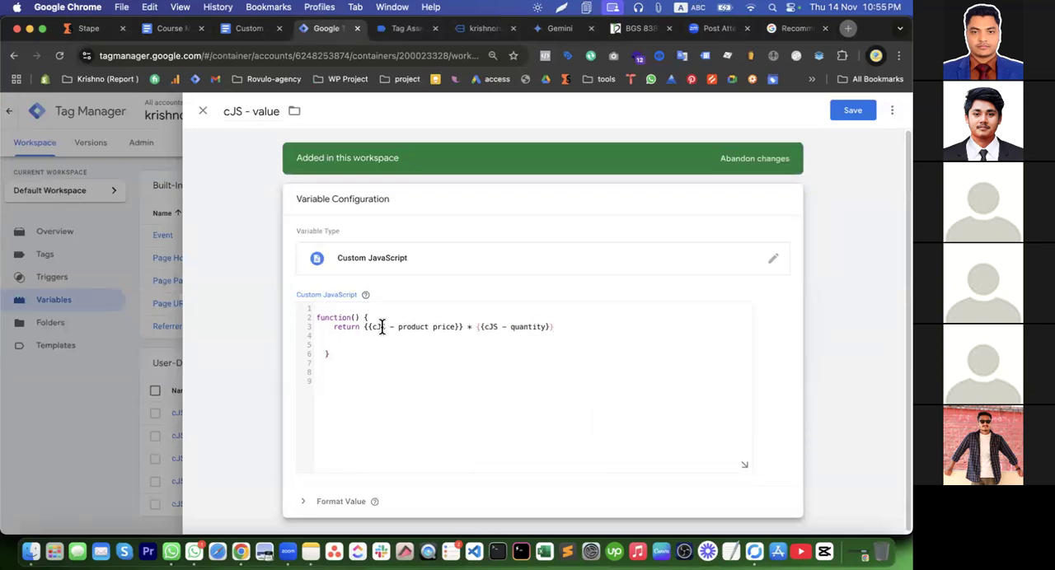
pyautogui.click(850, 111)
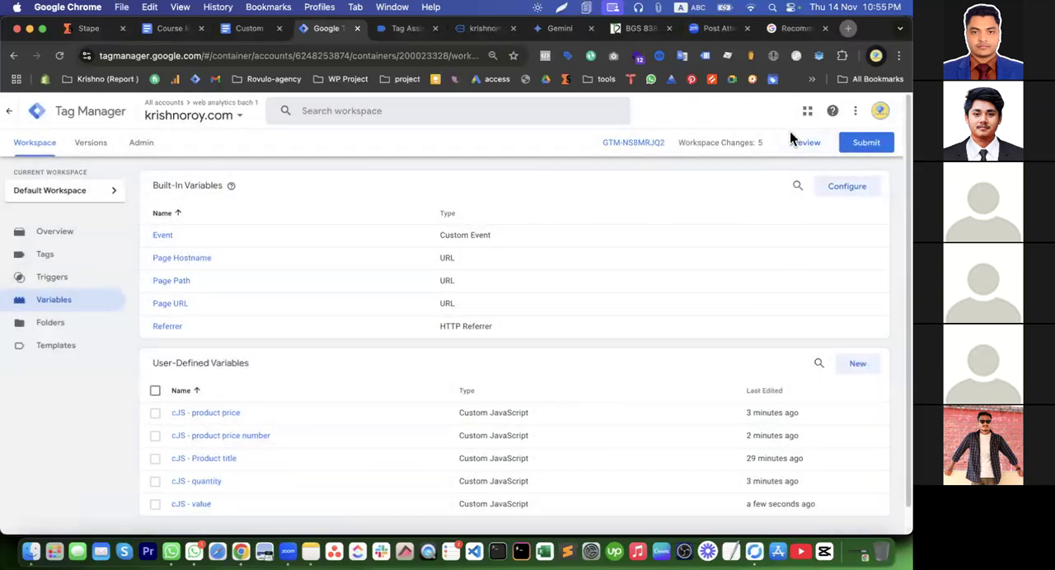
# Review the saved cJS - value code, start a new preview of the site, and open the Poster V2 product page
pyautogui.click(205, 505)
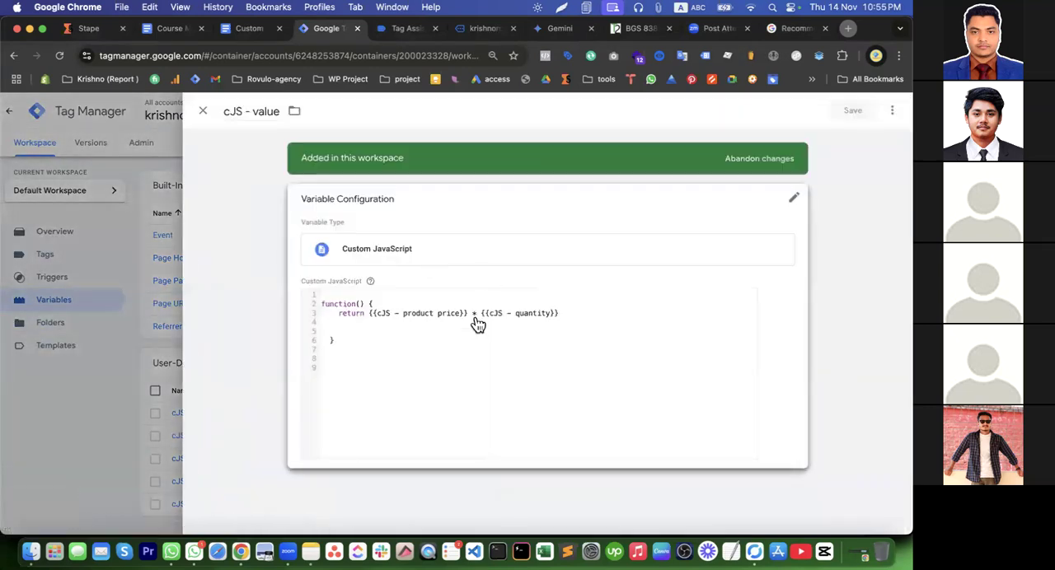
pyautogui.click(203, 113)
pyautogui.click(803, 145)
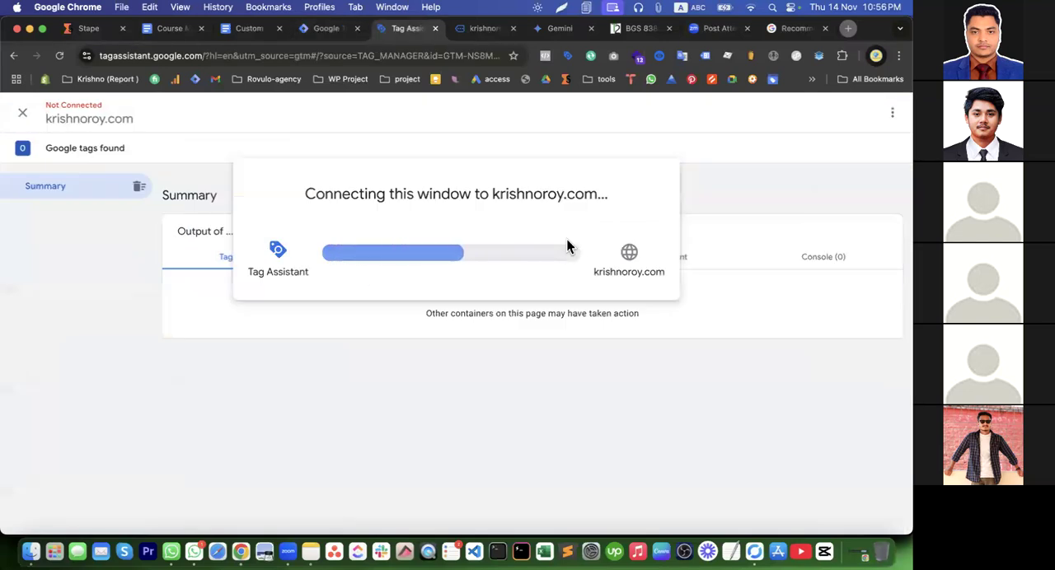
pyautogui.click(481, 29)
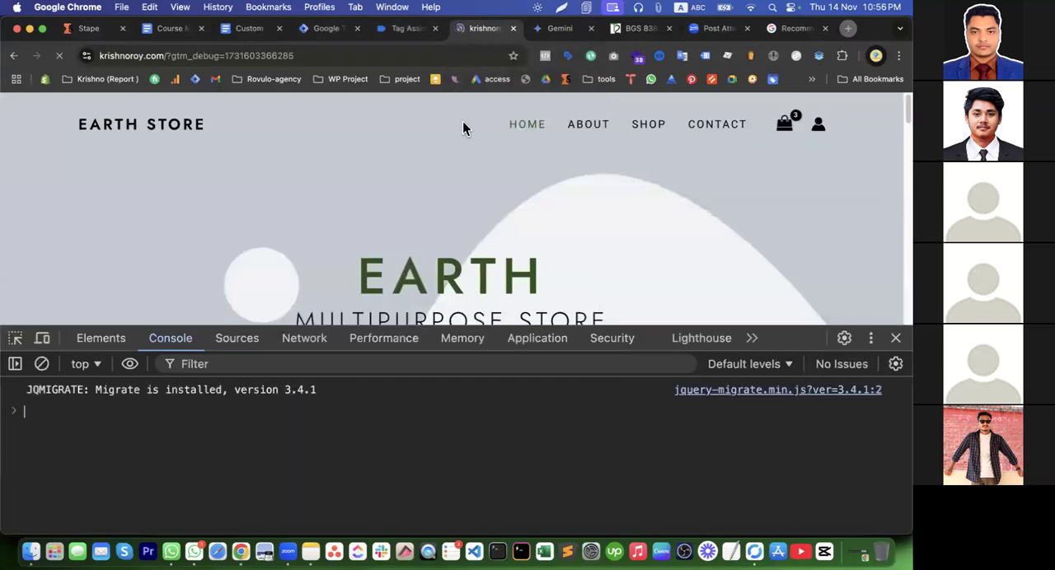
pyautogui.scroll(-10, 527, 198)
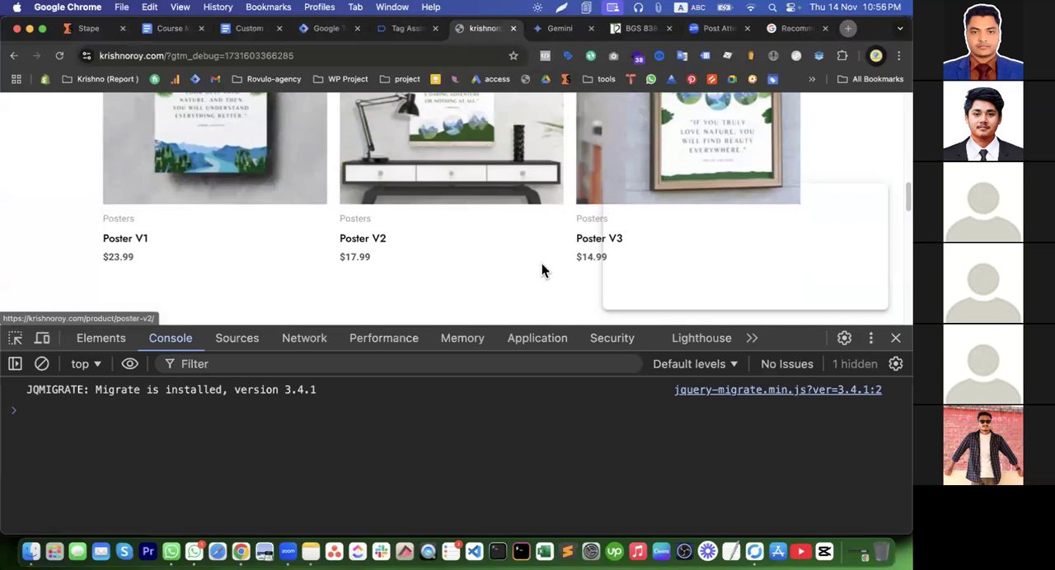
pyautogui.click(353, 248)
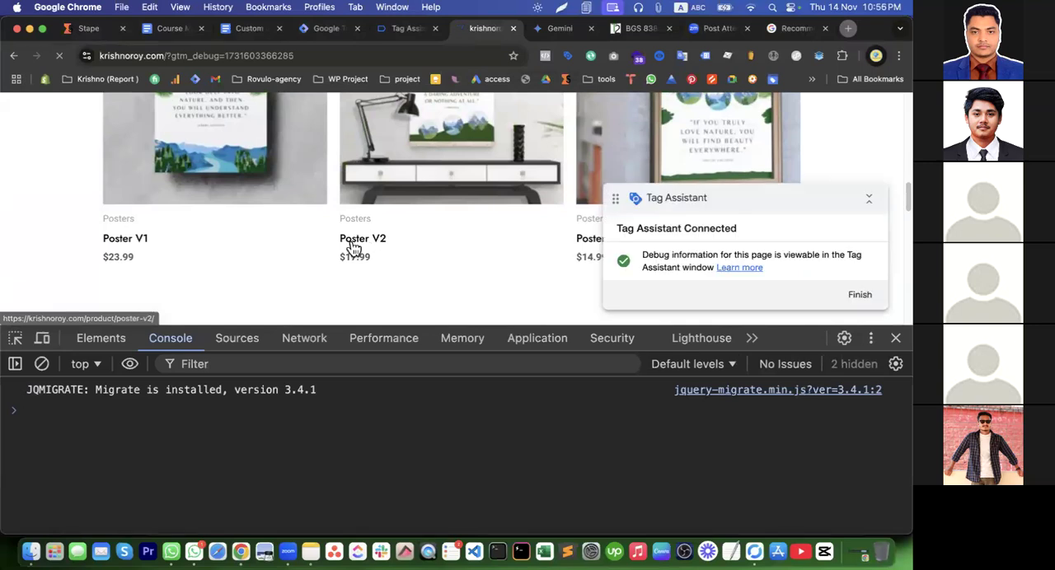
# Examine the custom JavaScript variables, especially cJS - value, at the Poster V2 page's Window Loaded event in Tag Assistant
pyautogui.click(388, 29)
pyautogui.click(449, 332)
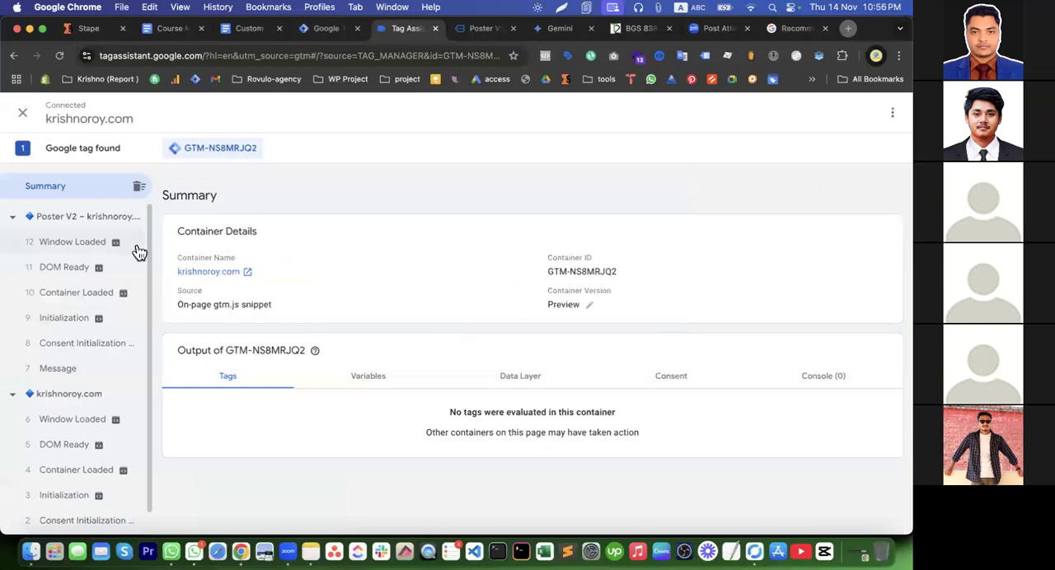
pyautogui.click(84, 243)
pyautogui.click(363, 331)
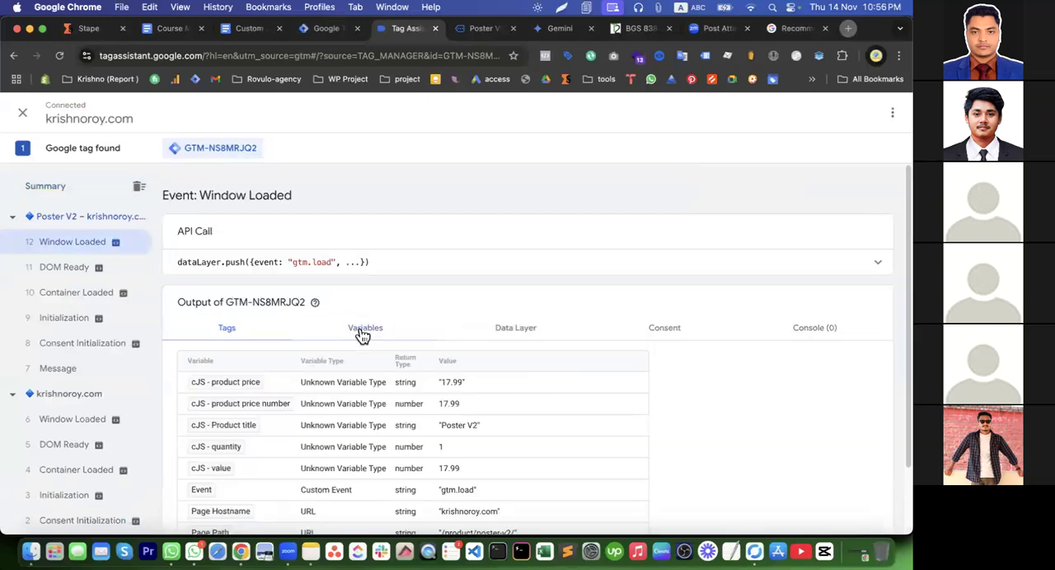
pyautogui.scroll(-1, 453, 421)
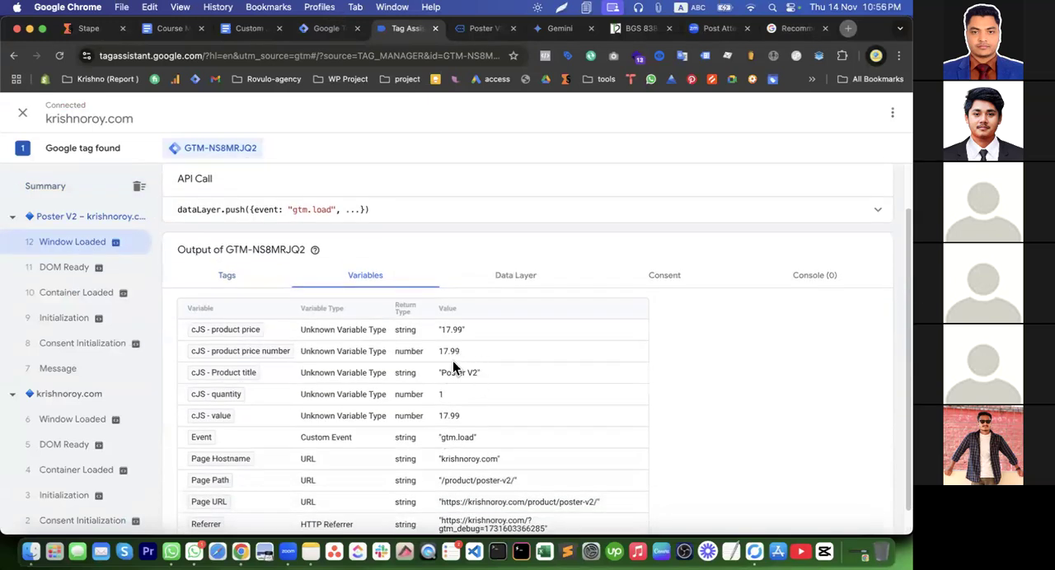
pyautogui.doubleClick(458, 416)
# Return to the Poster V2 product page, set the quantity to 6, and add the product to the cart
pyautogui.click(484, 30)
pyautogui.scroll(-5, 544, 239)
pyautogui.click(548, 200)
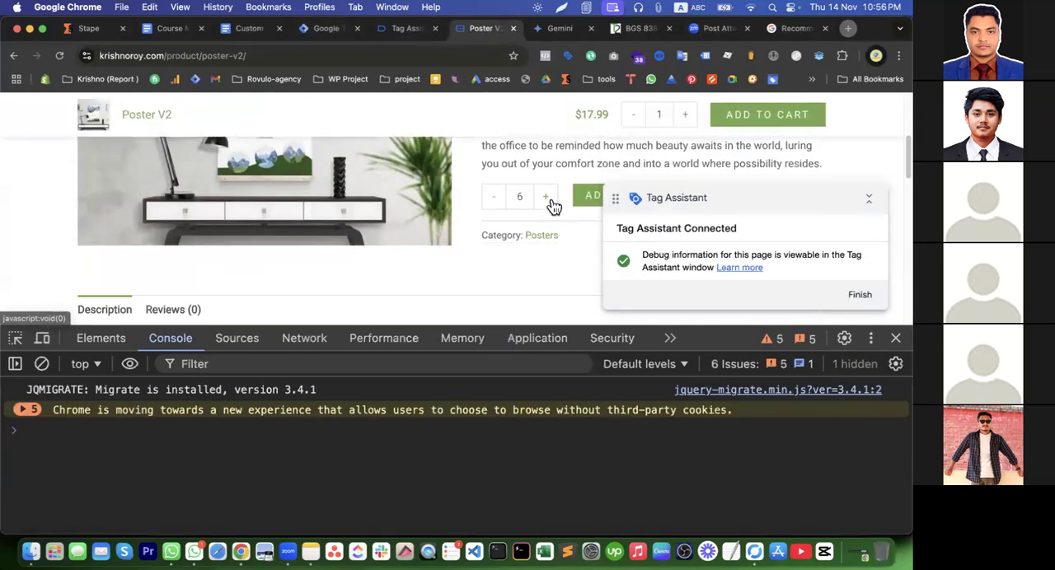
pyautogui.click(587, 201)
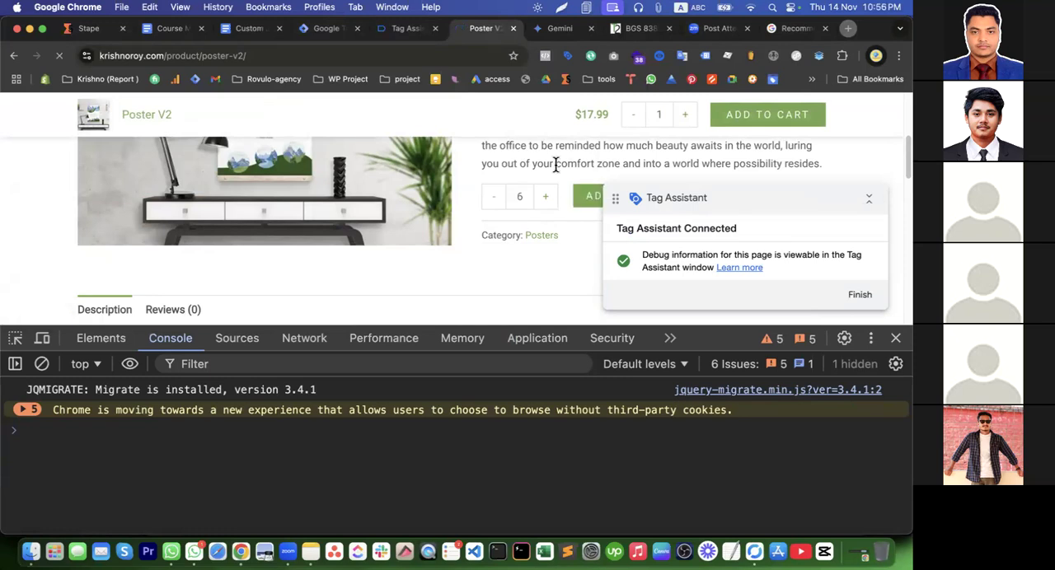
# Examine price, quantity and cJS - value in Tag Assistant across the newest Poster V2 page events
pyautogui.click(407, 29)
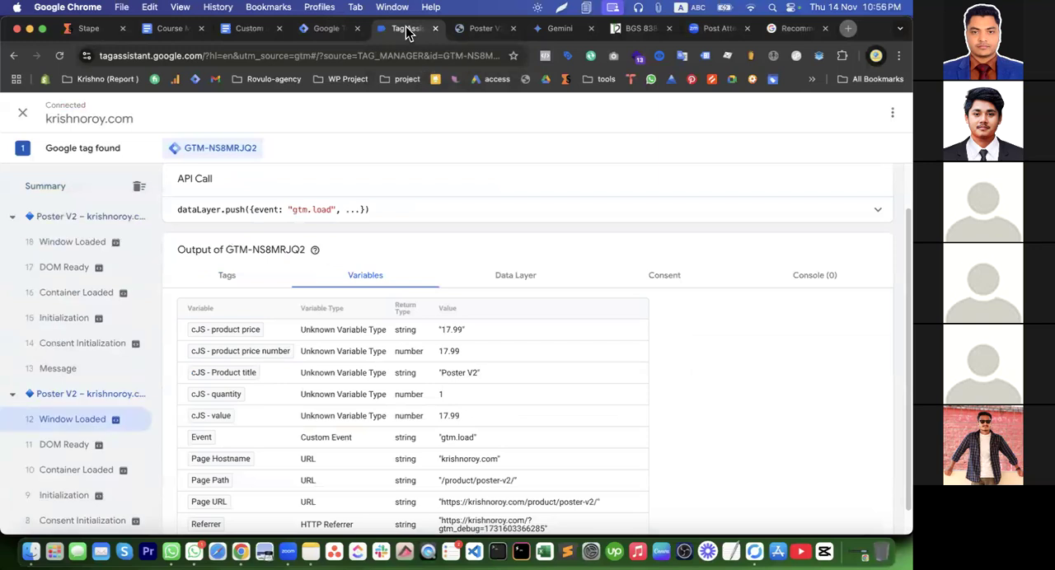
pyautogui.click(104, 367)
pyautogui.click(88, 341)
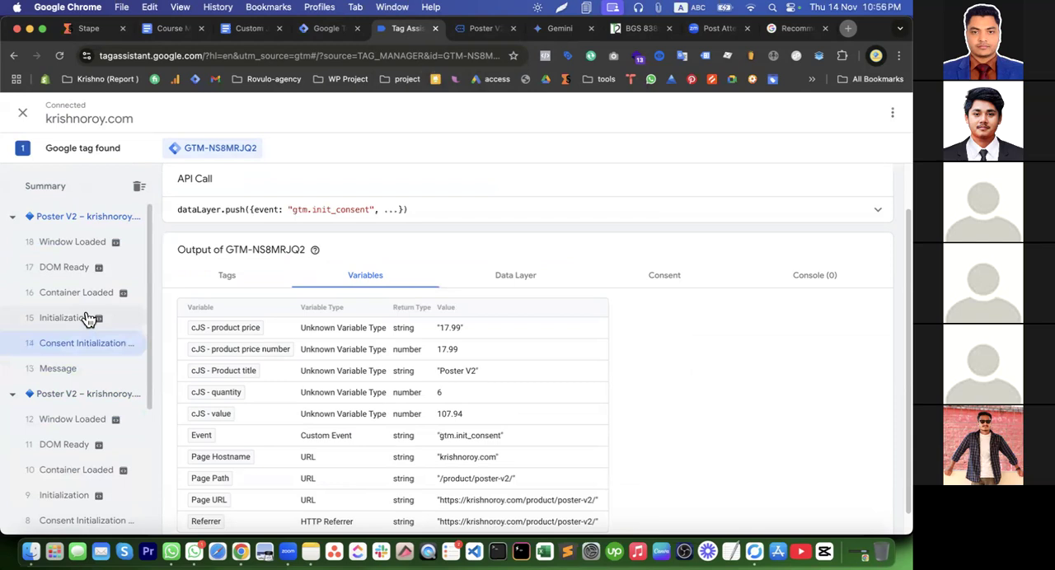
pyautogui.click(89, 319)
pyautogui.click(83, 293)
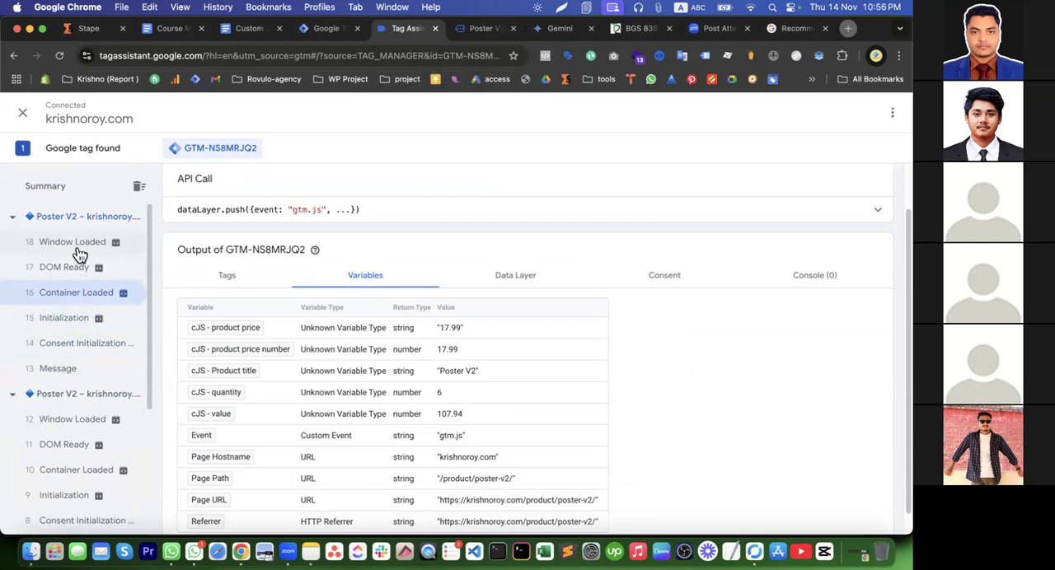
pyautogui.click(79, 250)
pyautogui.click(76, 273)
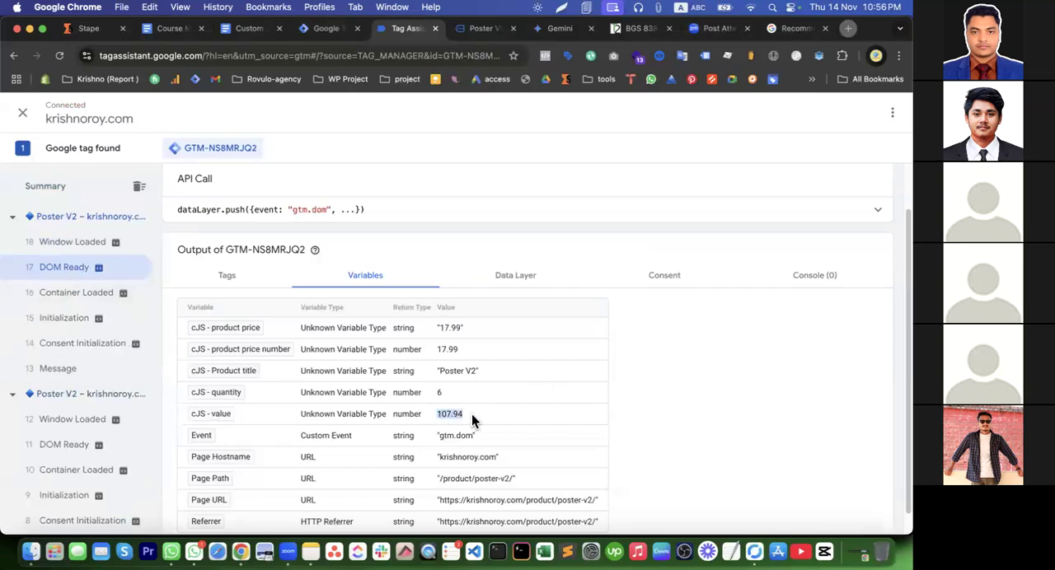
pyautogui.click(436, 348)
pyautogui.doubleClick(439, 393)
# Check the product page's cart notice and quantity, then compare cJS - product price number with cJS - value in Tag Assistant
pyautogui.click(481, 33)
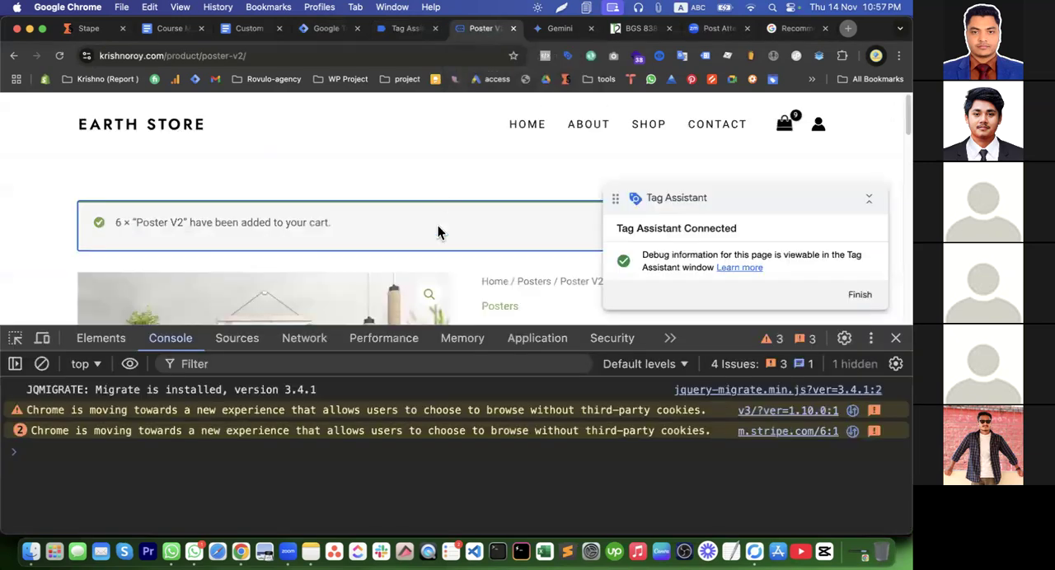
pyautogui.scroll(-5, 515, 257)
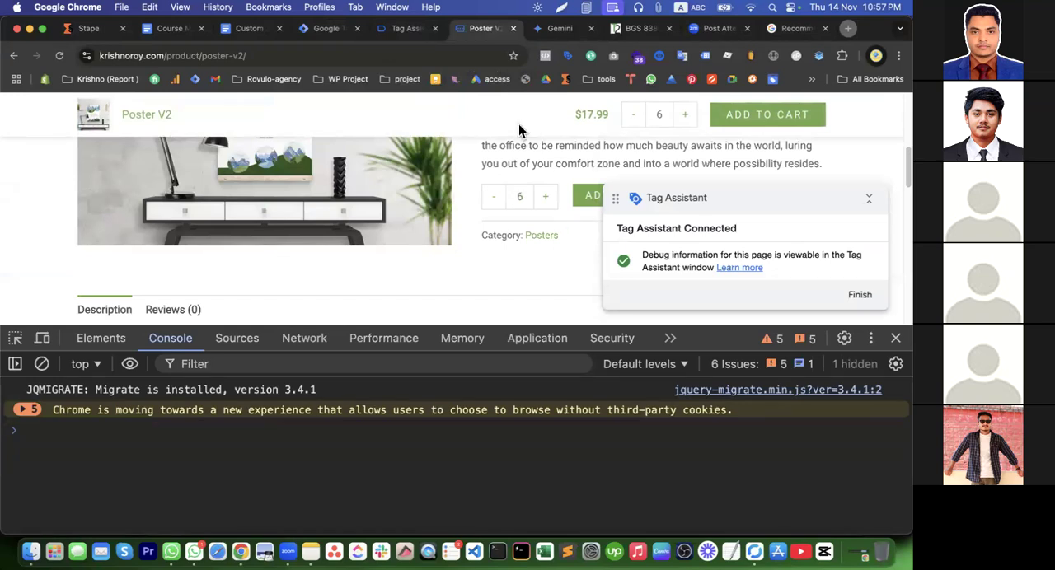
pyautogui.click(407, 33)
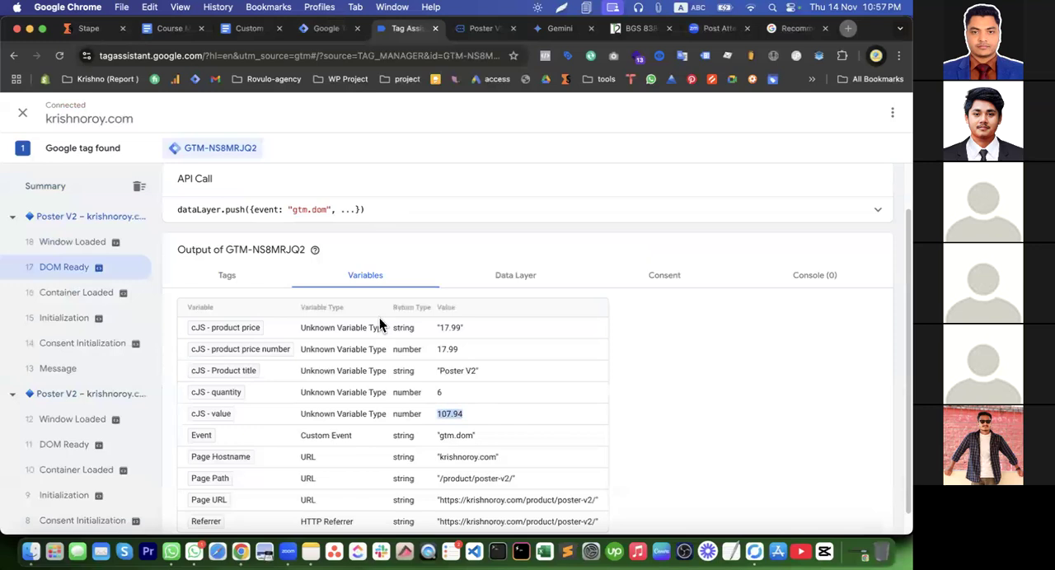
pyautogui.doubleClick(443, 419)
pyautogui.moveTo(459, 347); pyautogui.dragTo(196, 362)
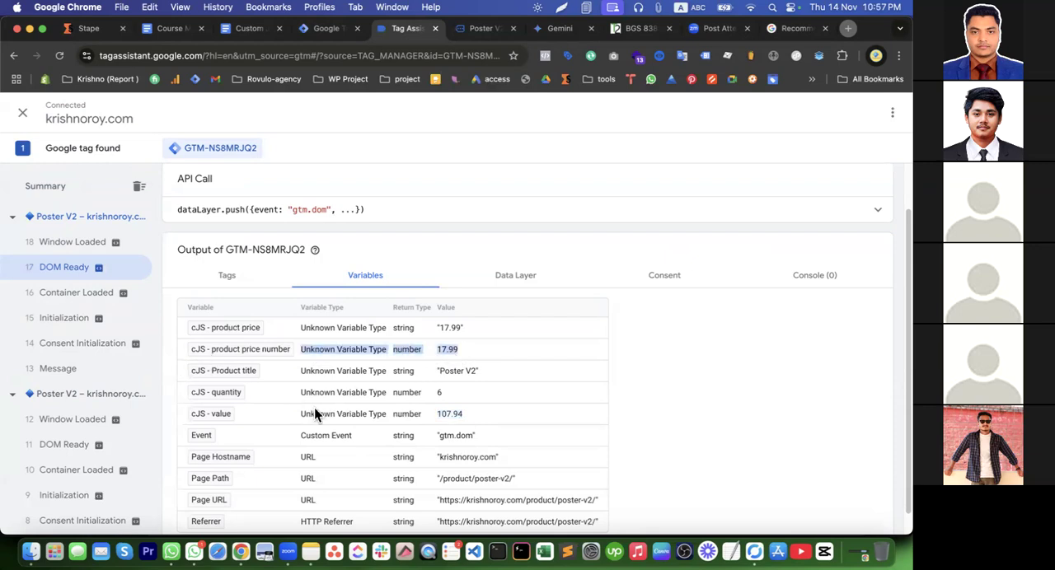
pyautogui.moveTo(471, 421); pyautogui.dragTo(289, 422)
pyautogui.click(553, 418)
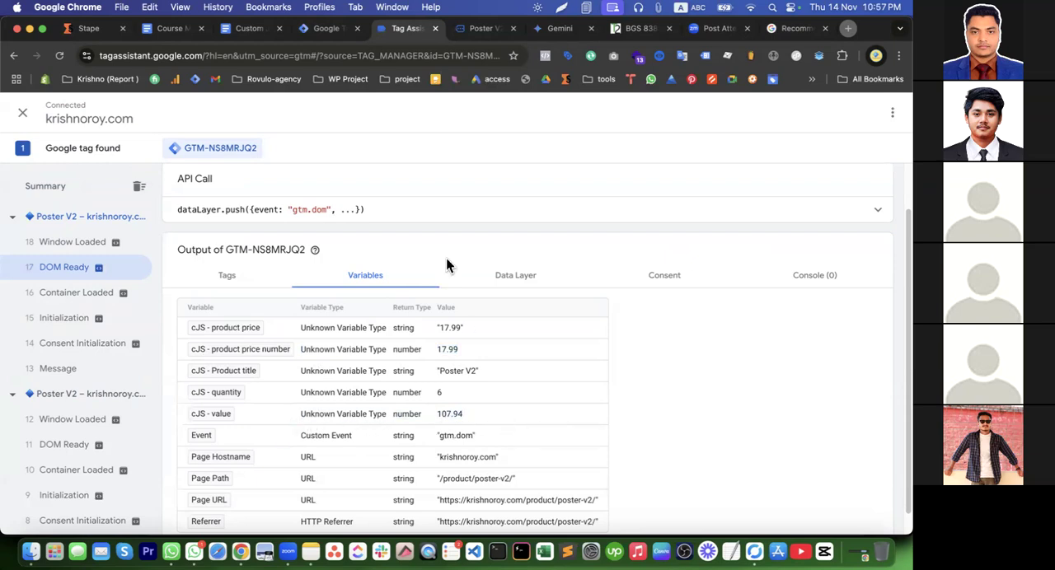
pyautogui.click(74, 242)
pyautogui.click(76, 293)
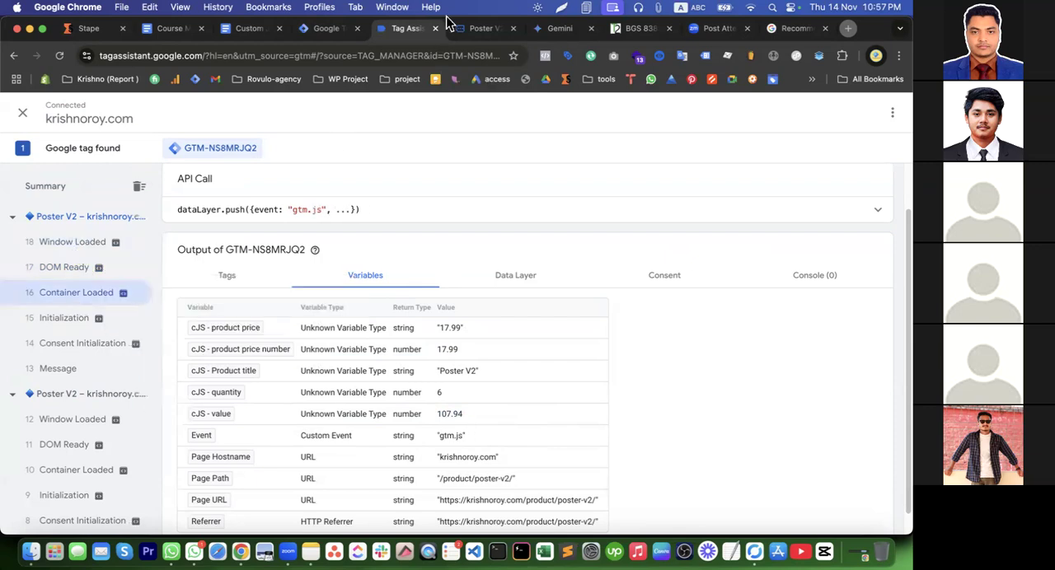
pyautogui.click(481, 28)
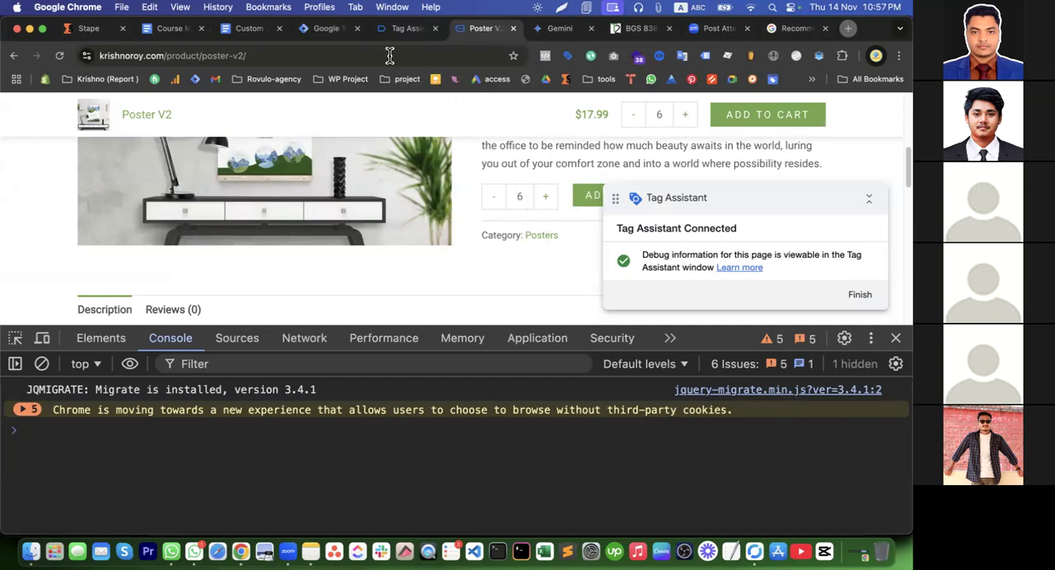
pyautogui.click(405, 29)
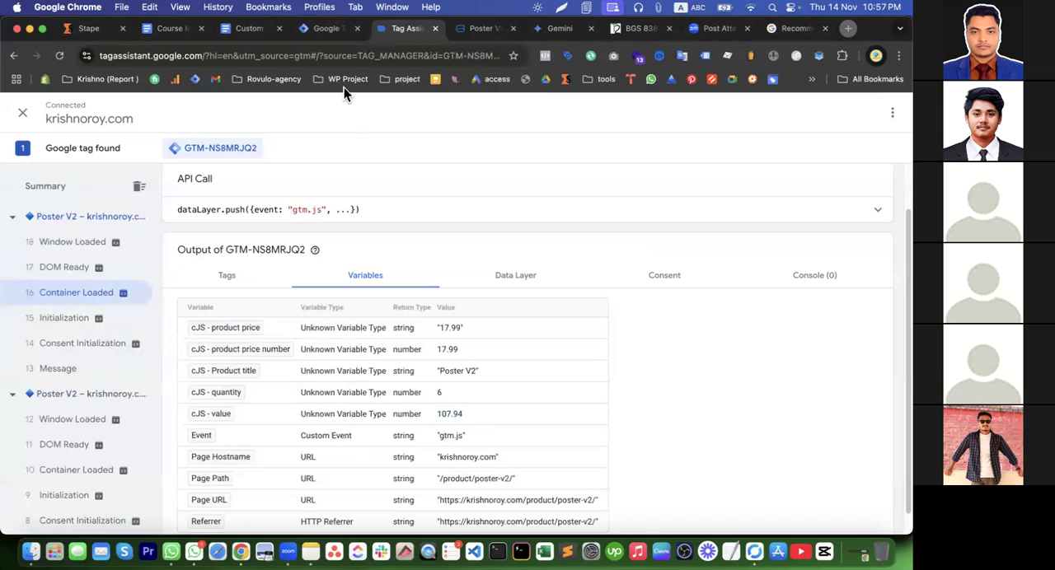
pyautogui.click(480, 28)
pyautogui.scroll(5, 478, 246)
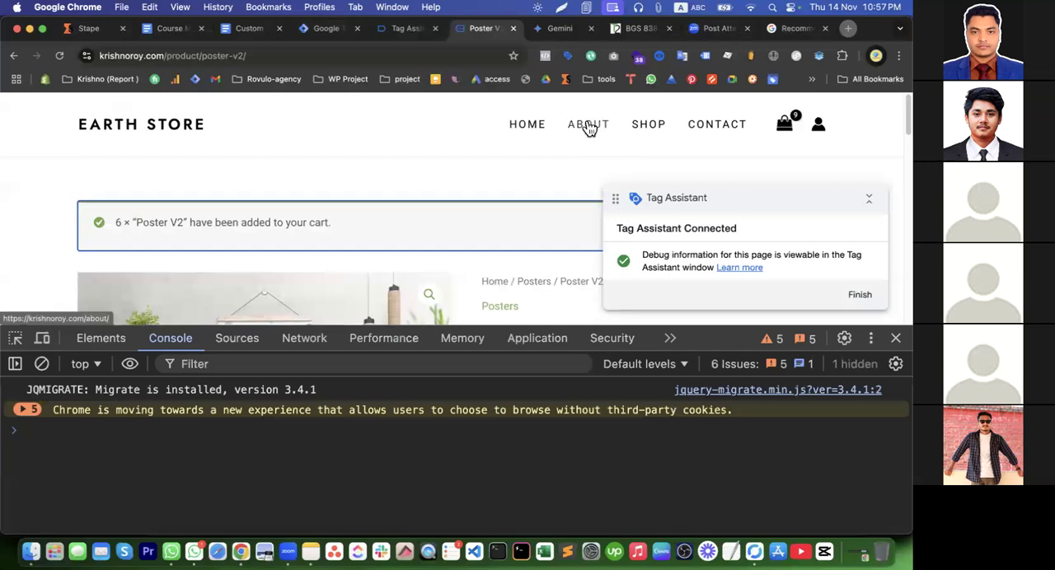
pyautogui.click(407, 30)
# Enable the built-in variables Click Element, Click Classes, Click ID, Click Target, Click URL and Click Text in Tag Manager
pyautogui.click(330, 33)
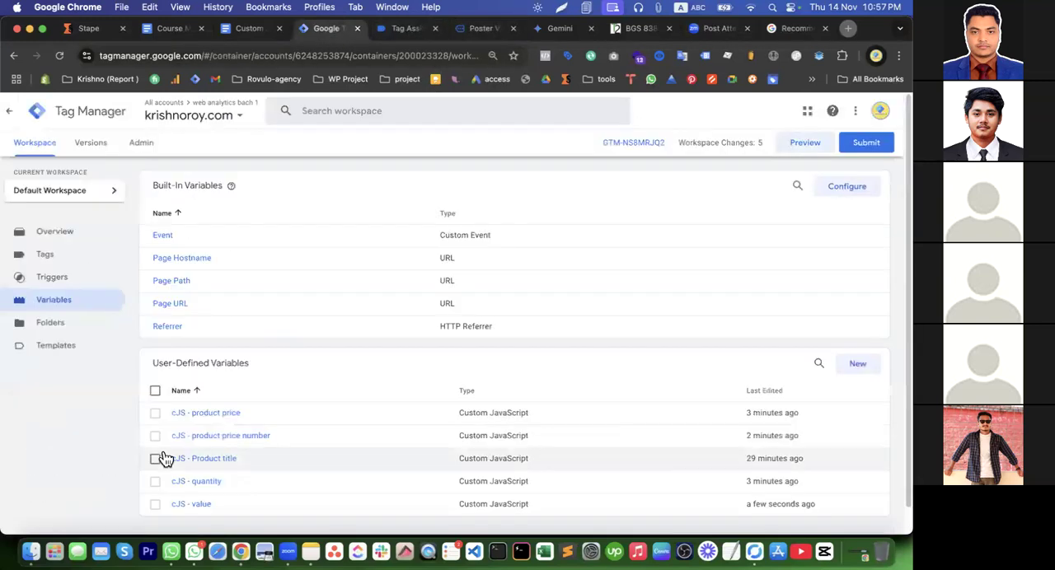
pyautogui.click(847, 187)
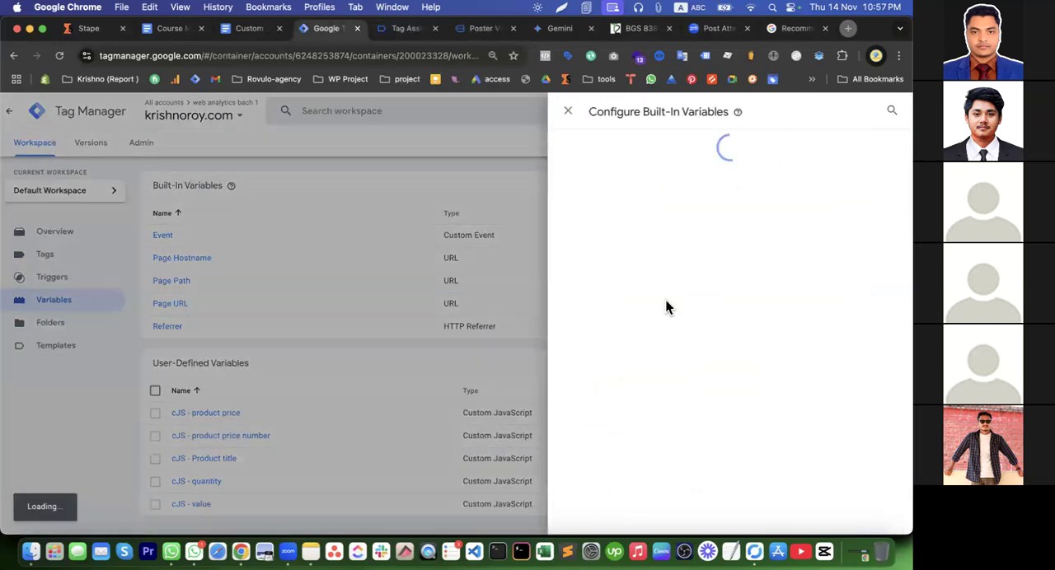
pyautogui.scroll(-6, 624, 347)
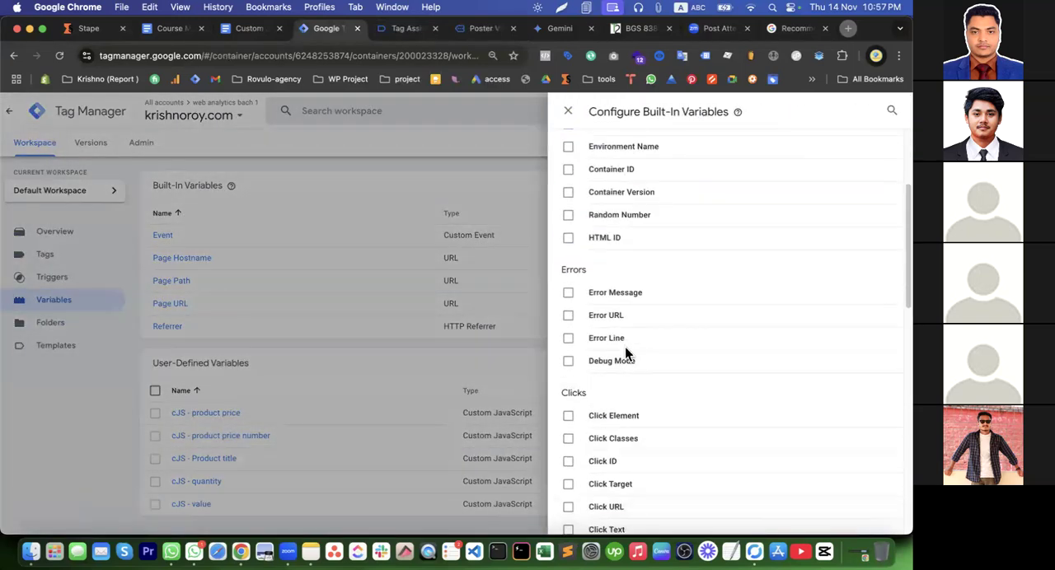
pyautogui.click(628, 165)
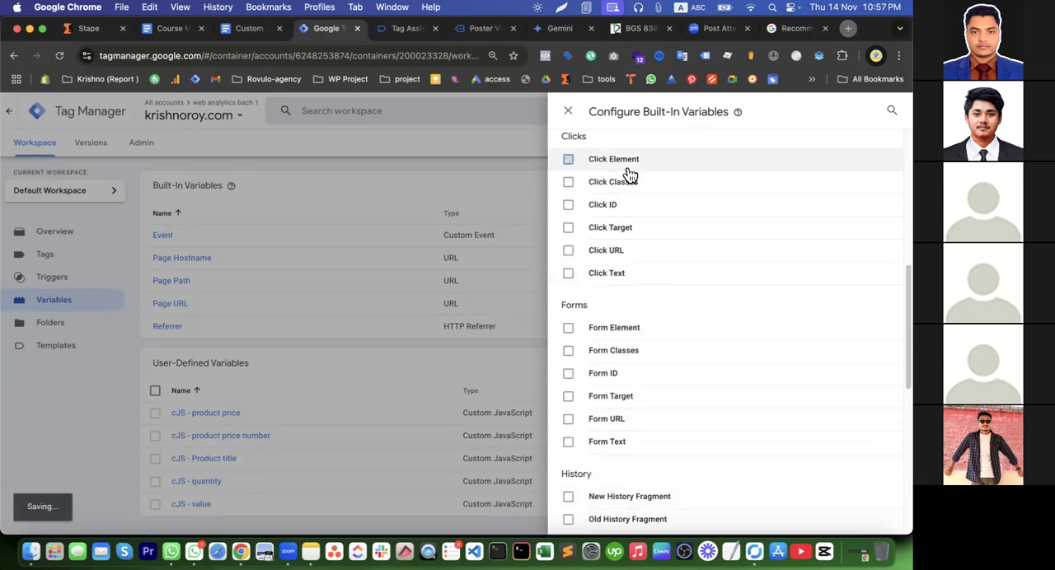
pyautogui.click(627, 185)
pyautogui.click(616, 204)
pyautogui.click(614, 228)
pyautogui.click(604, 251)
pyautogui.click(603, 275)
pyautogui.scroll(5, 657, 275)
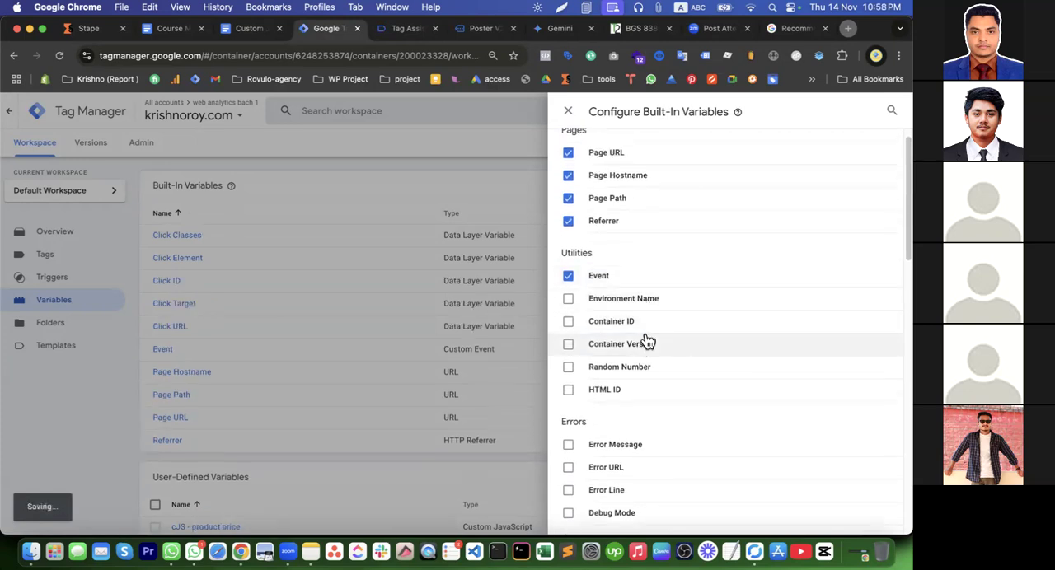
pyautogui.click(514, 250)
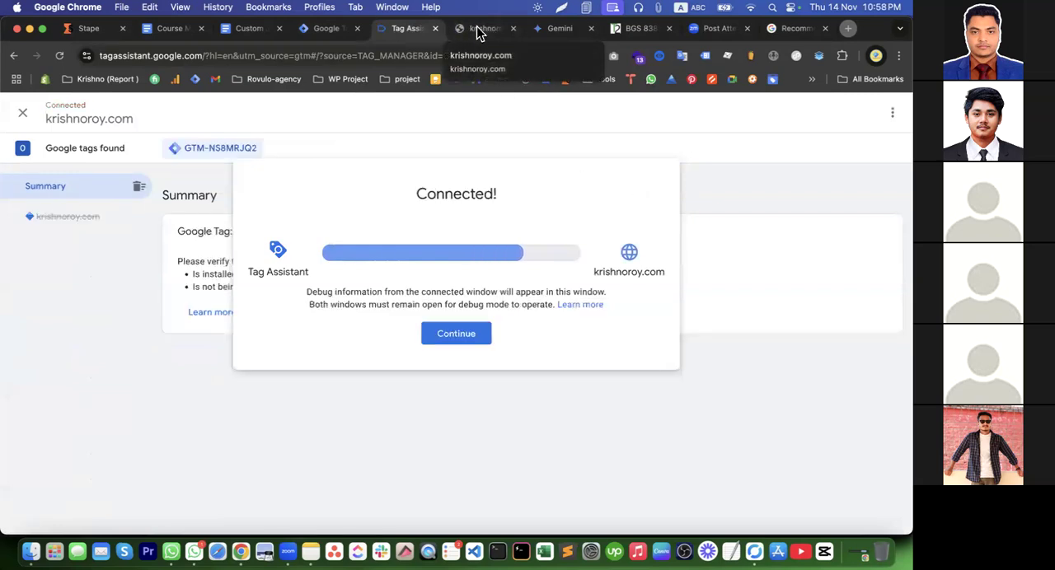
# Continue into the connected Tag Assistant debug session and open the Poster V2 product page on the store site
pyautogui.click(452, 334)
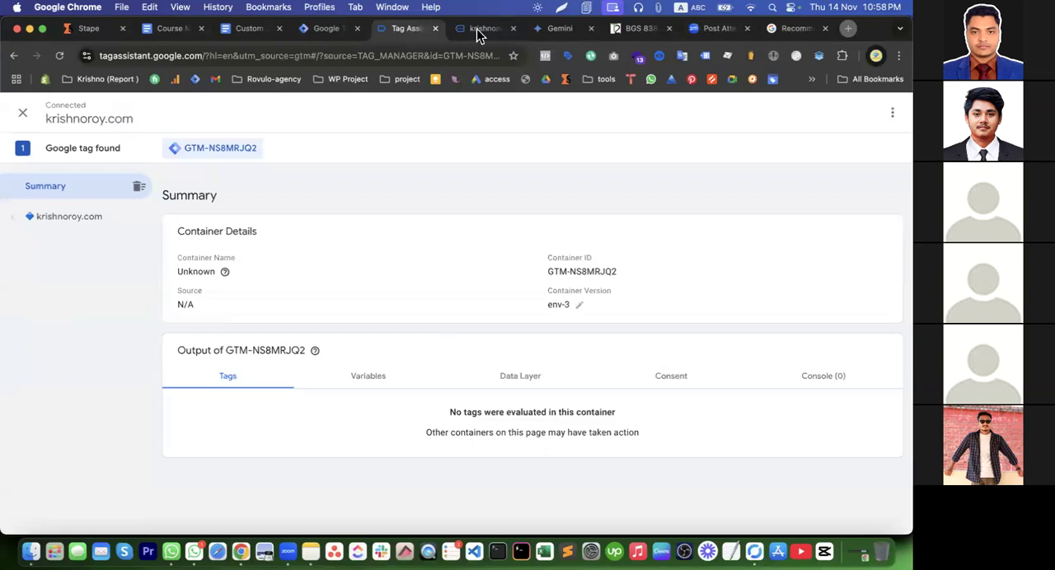
pyautogui.click(480, 28)
pyautogui.scroll(-5, 495, 260)
pyautogui.scroll(-3, 500, 262)
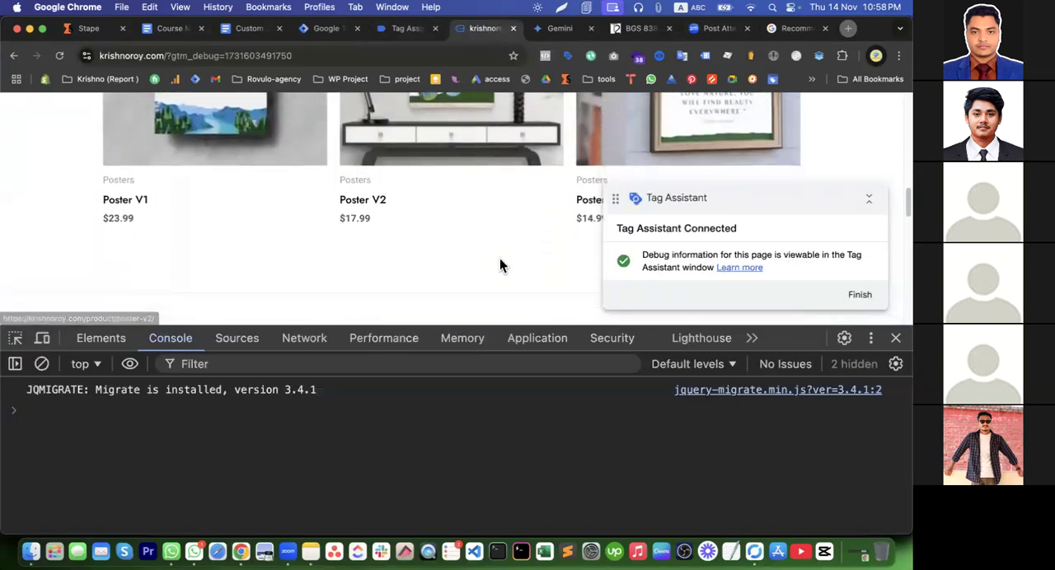
pyautogui.click(373, 206)
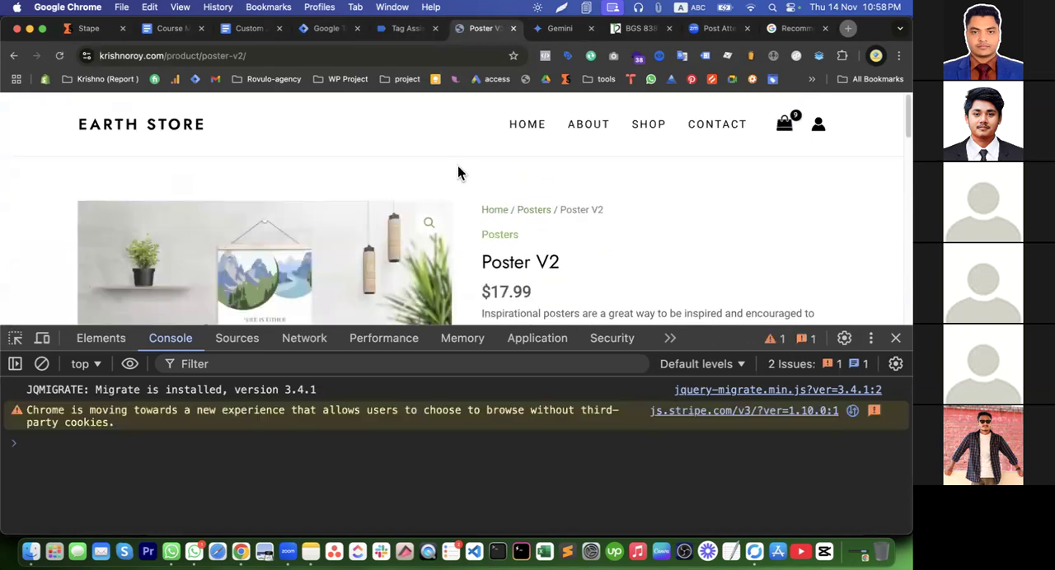
pyautogui.scroll(-3, 487, 236)
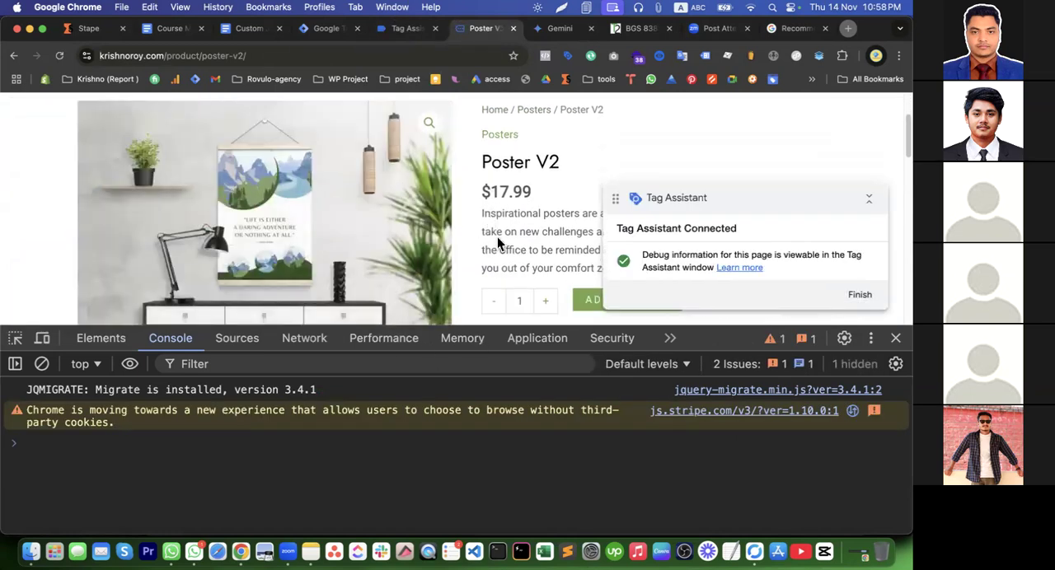
# Examine the click variables and custom JavaScript variables at the Poster V2 page's Window Loaded event in Tag Assistant
pyautogui.click(404, 30)
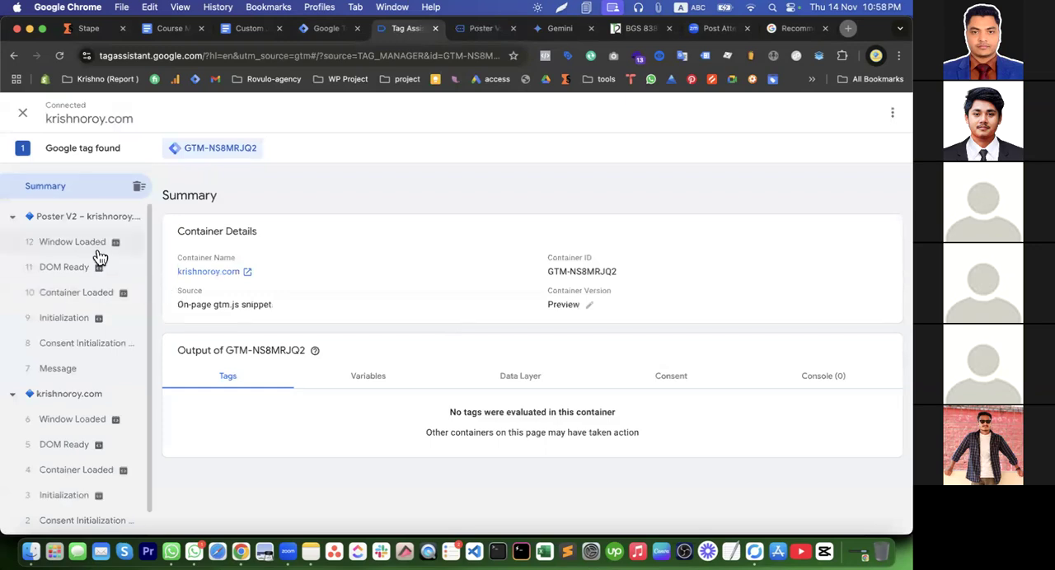
pyautogui.click(356, 386)
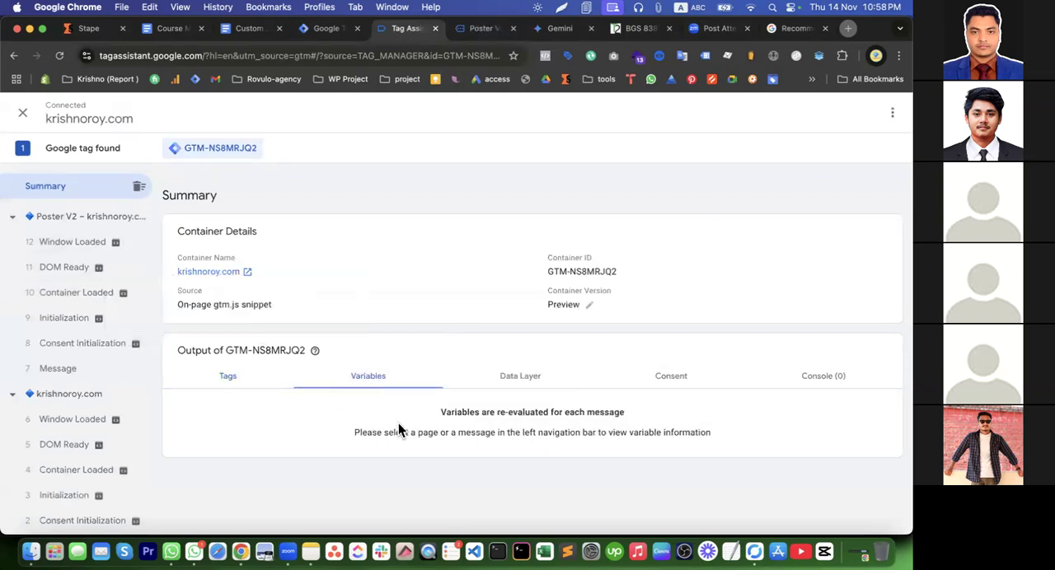
pyautogui.click(89, 245)
pyautogui.scroll(-5, 362, 395)
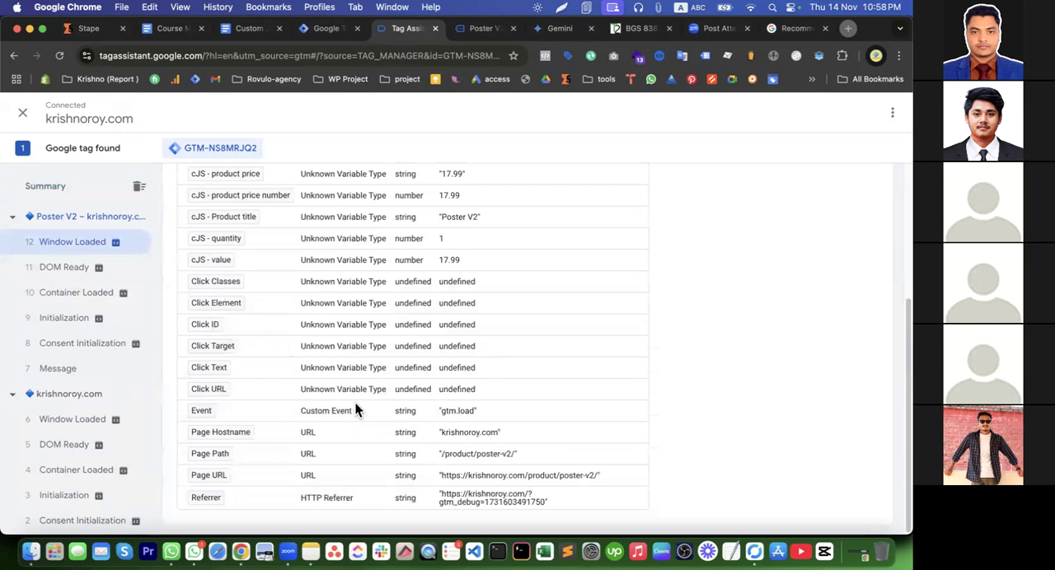
# Return to the Poster V2 product page, set the quantity to 4, and add the product to the cart
pyautogui.click(473, 31)
pyautogui.scroll(-5, 564, 247)
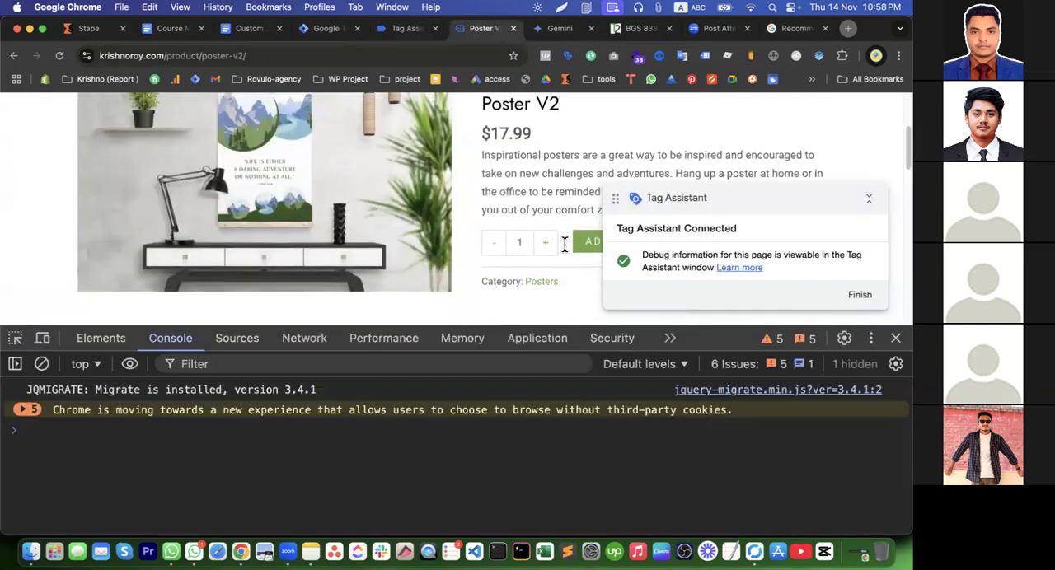
pyautogui.click(546, 162)
pyautogui.click(546, 162)
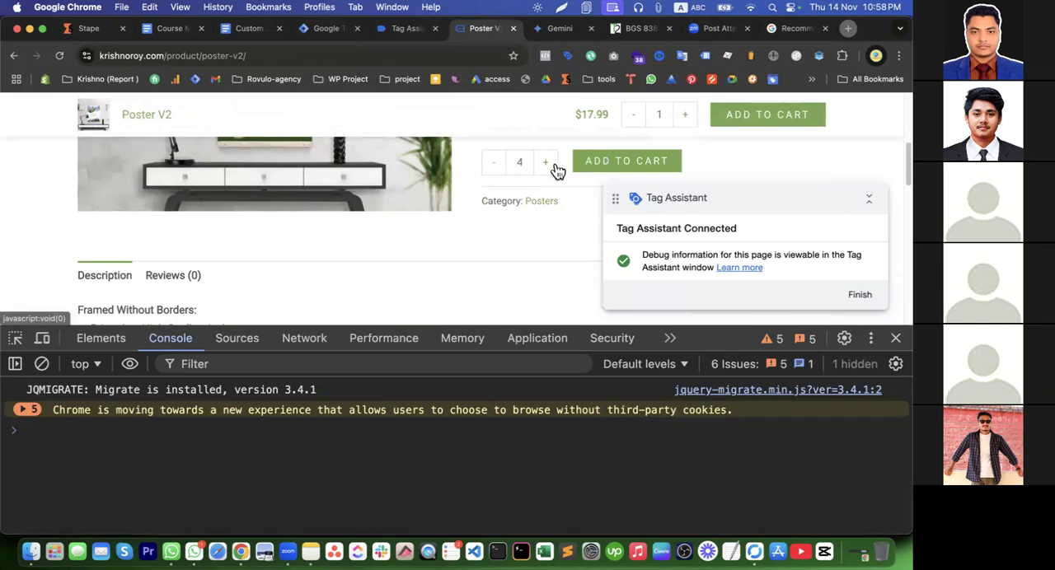
pyautogui.click(546, 163)
pyautogui.click(609, 165)
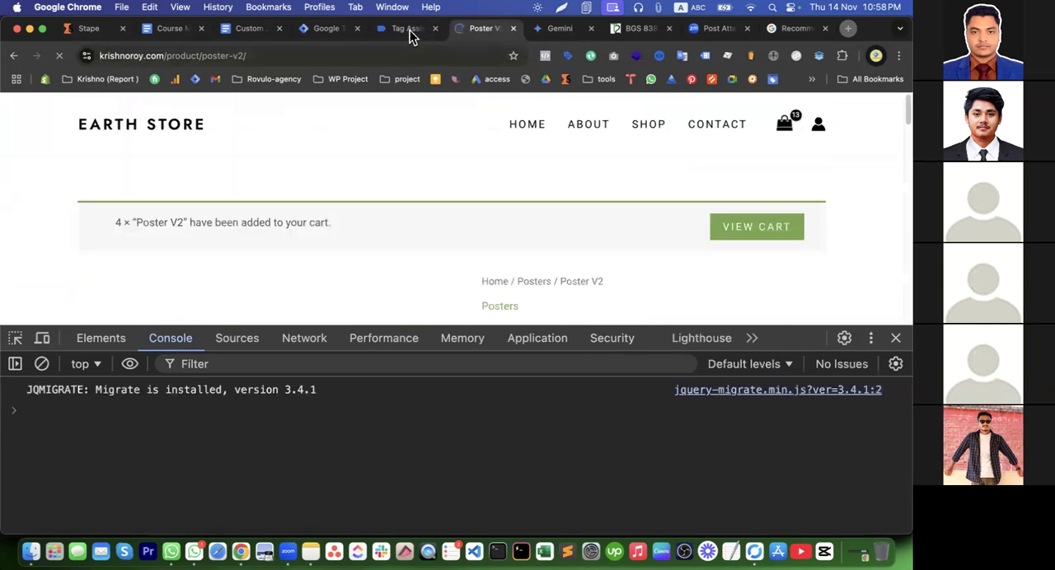
# Look through Tag Assistant's event list for a click event from the add-to-cart action
pyautogui.click(408, 30)
pyautogui.scroll(-1, 77, 404)
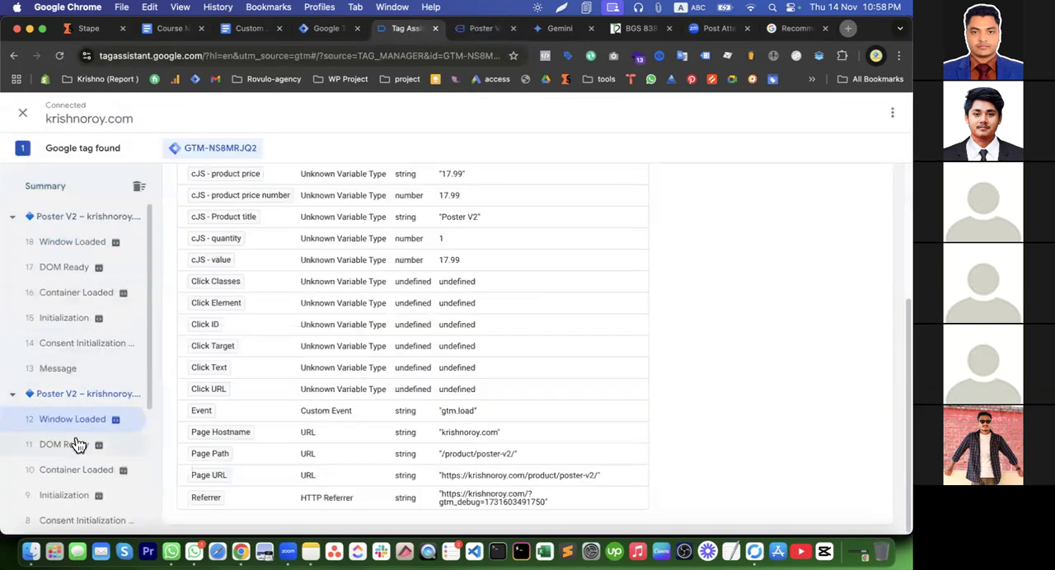
pyautogui.scroll(-1, 79, 443)
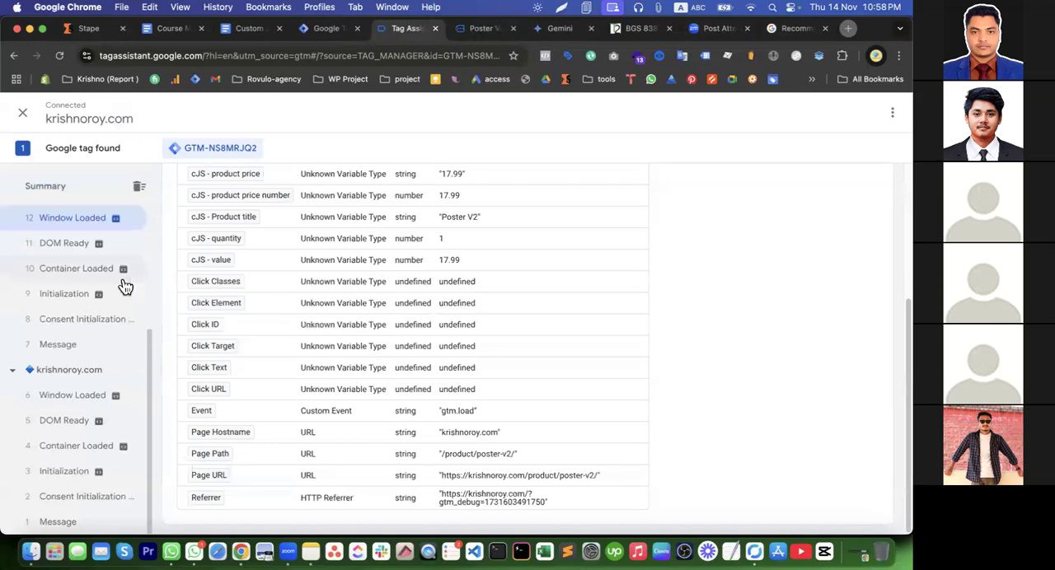
pyautogui.scroll(5, 125, 285)
pyautogui.scroll(3, 134, 327)
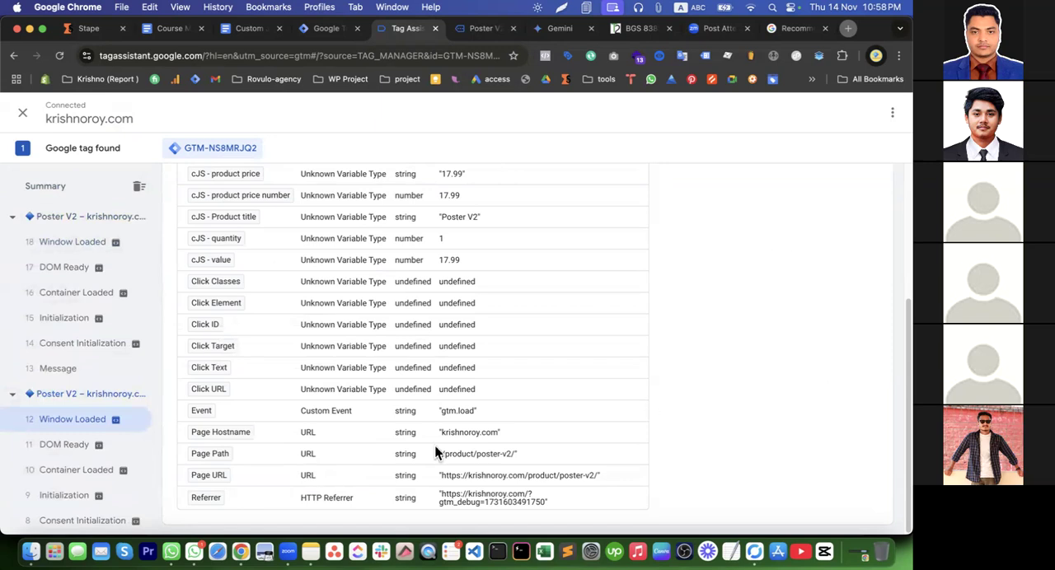
# Add Poster V2 to the cart again from the product page's sticky bar, and return to Tag Assistant's event list
pyautogui.click(477, 28)
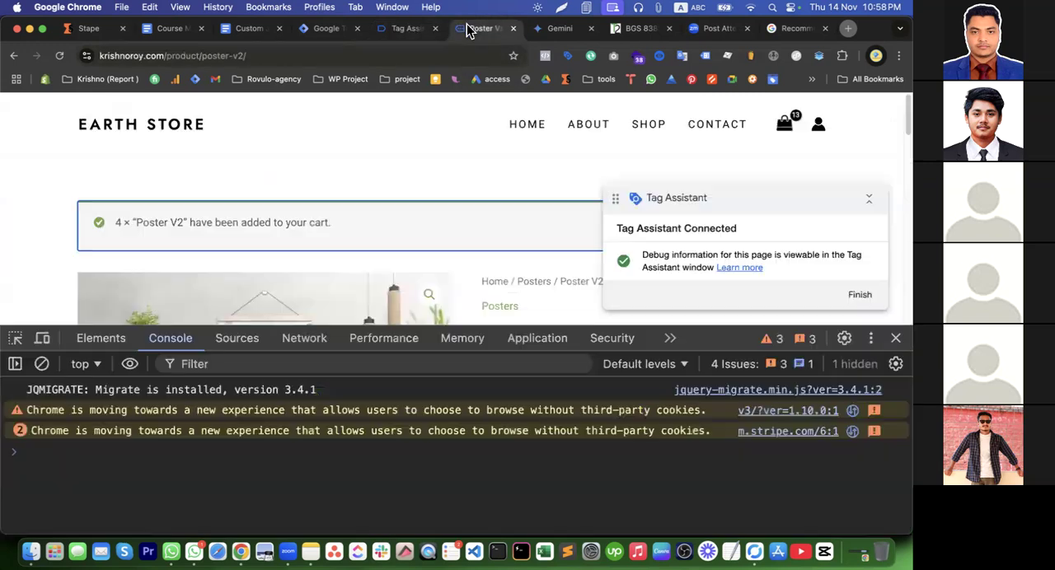
pyautogui.scroll(-15, 497, 272)
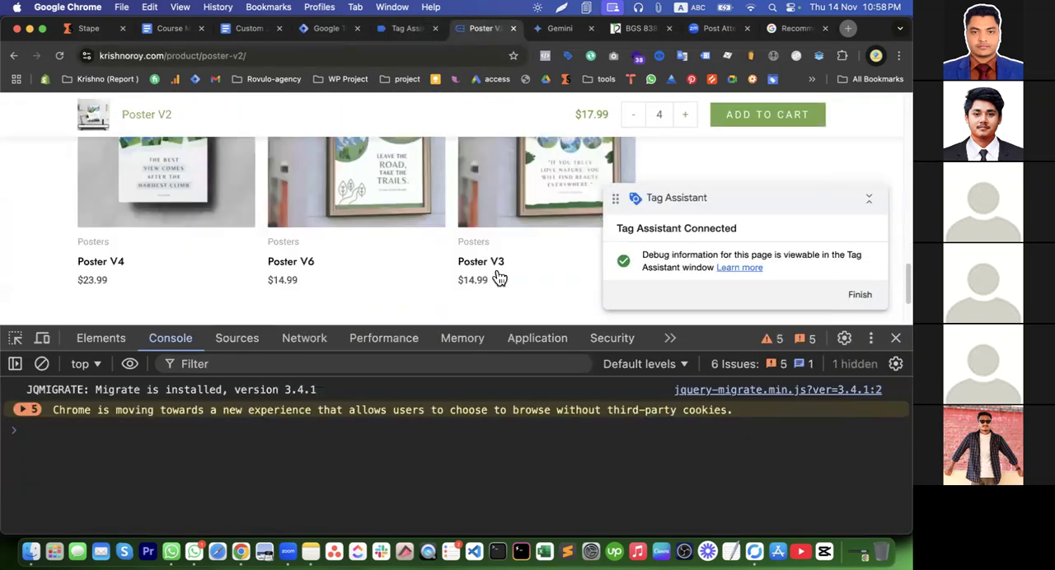
pyautogui.click(773, 121)
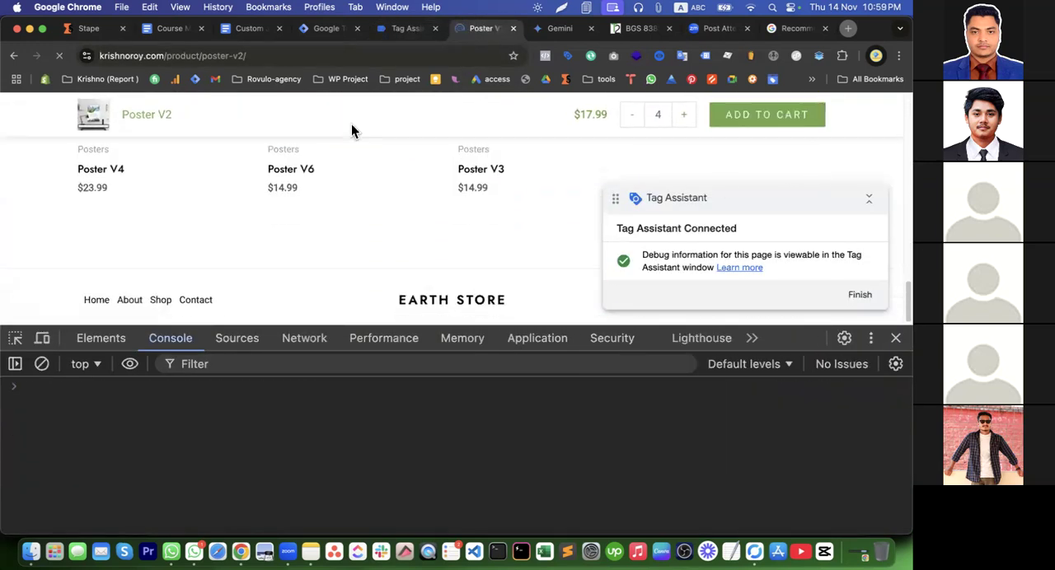
pyautogui.click(408, 29)
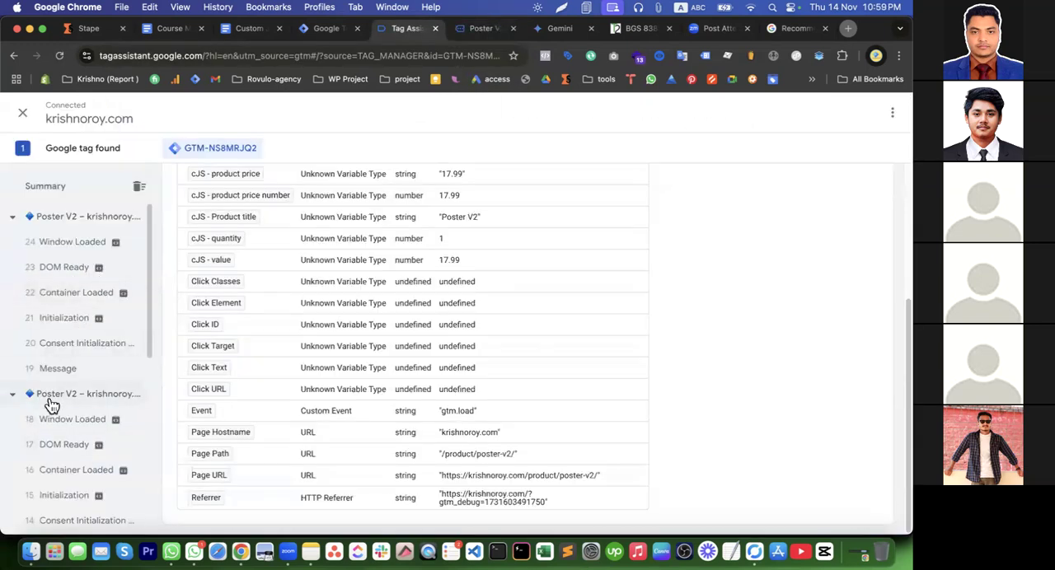
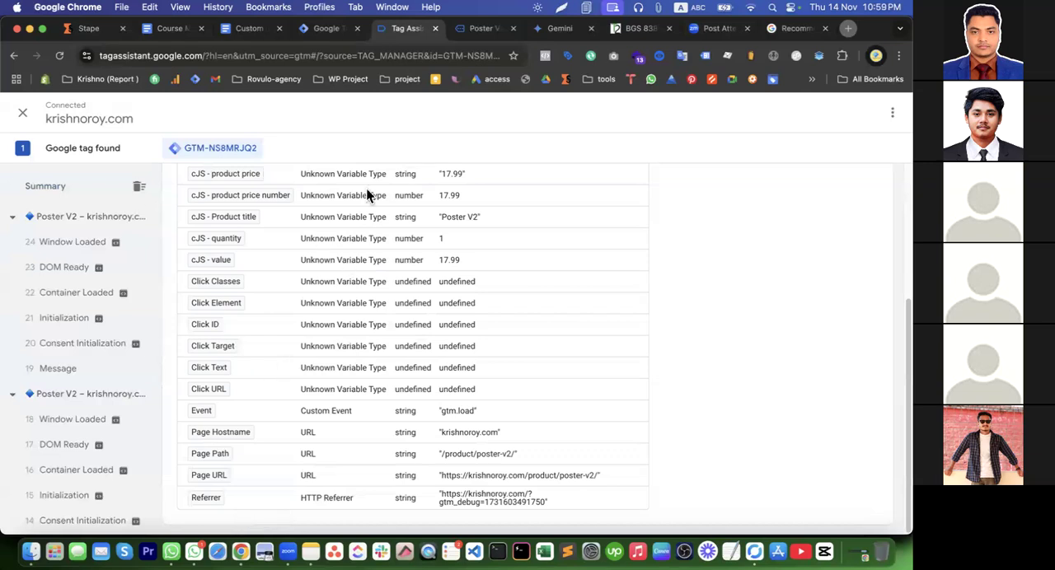
# In Tag Manager, create a Click - All Elements trigger that fires on all clicks and save it as "All Elements"
pyautogui.click(334, 29)
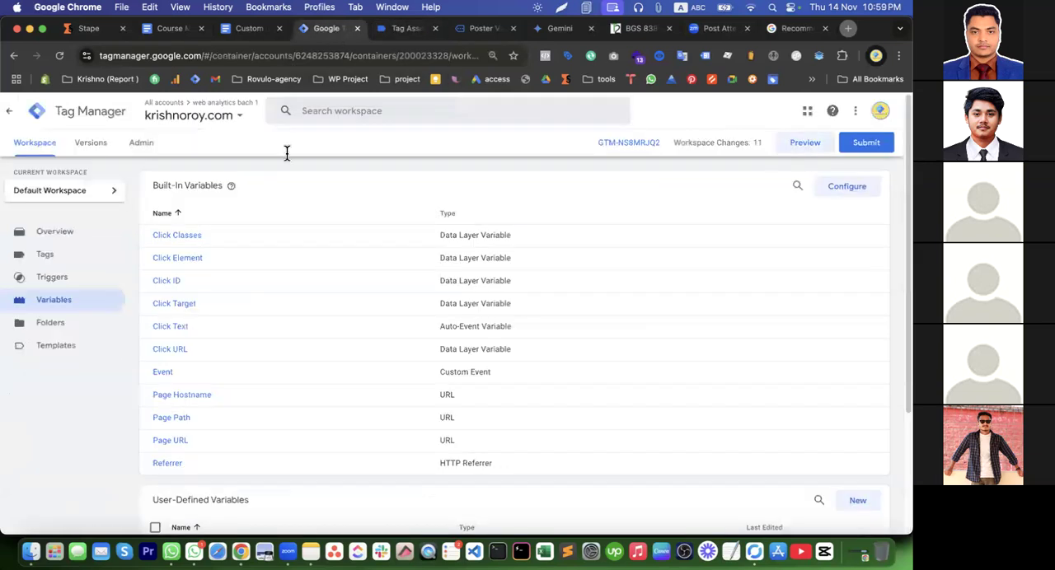
pyautogui.click(86, 277)
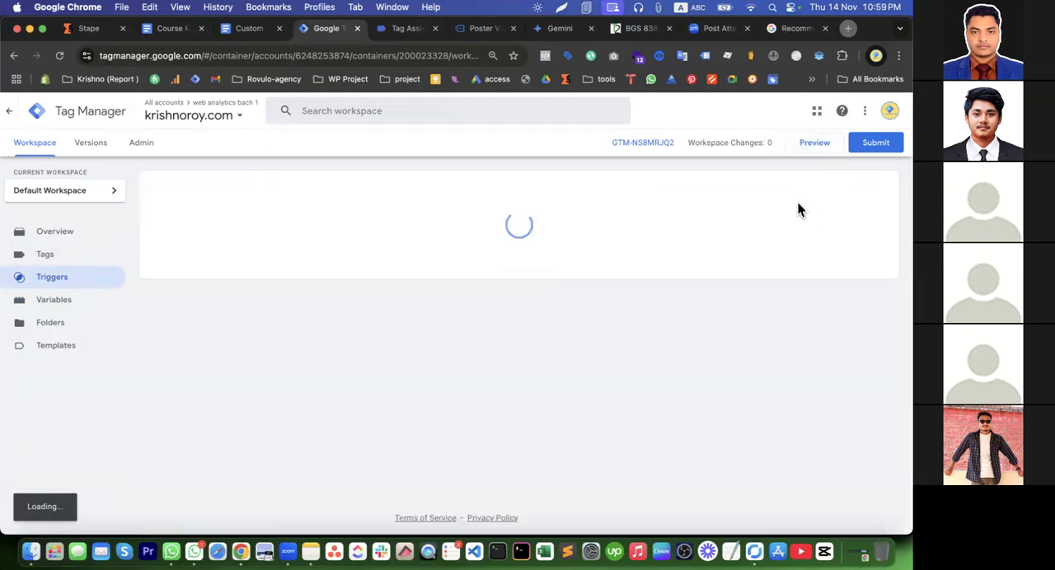
pyautogui.click(871, 189)
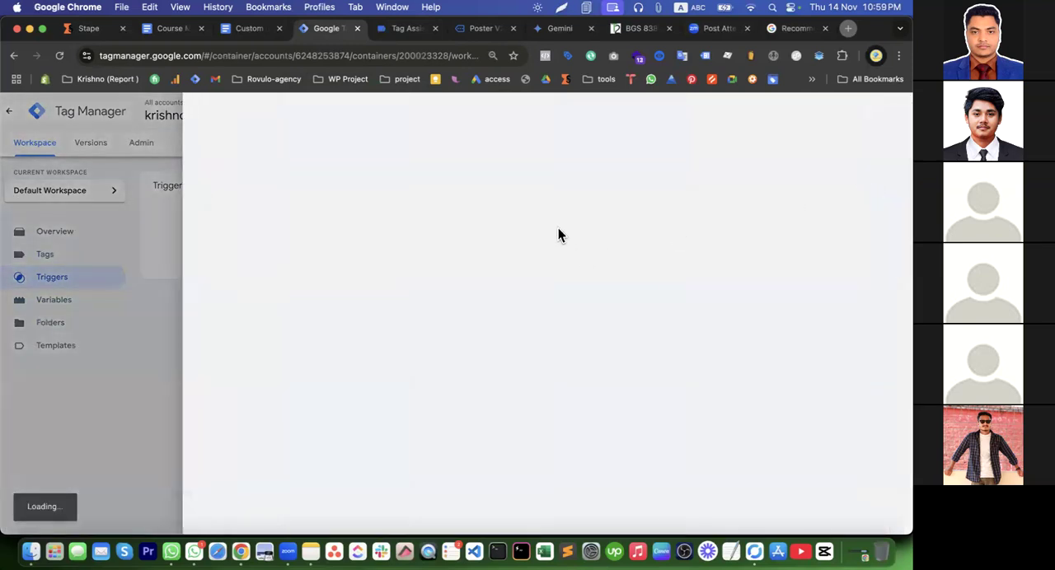
pyautogui.click(420, 218)
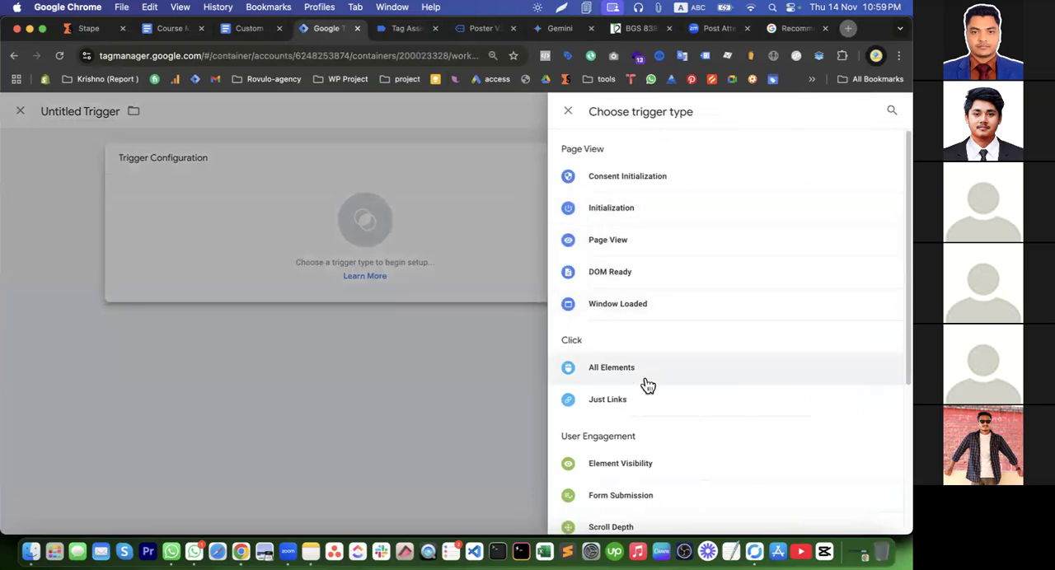
pyautogui.click(645, 376)
pyautogui.click(858, 114)
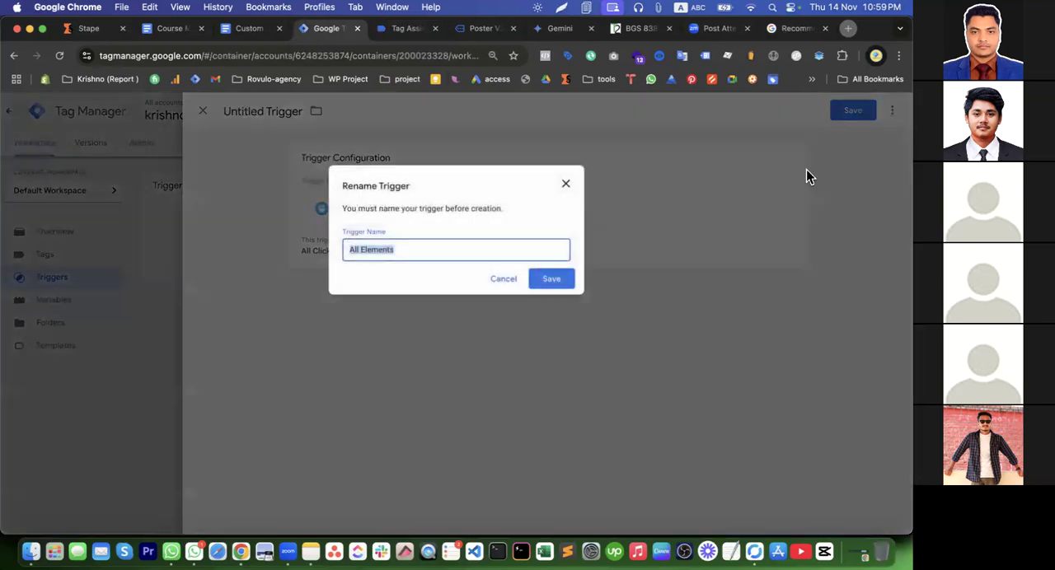
pyautogui.click(552, 280)
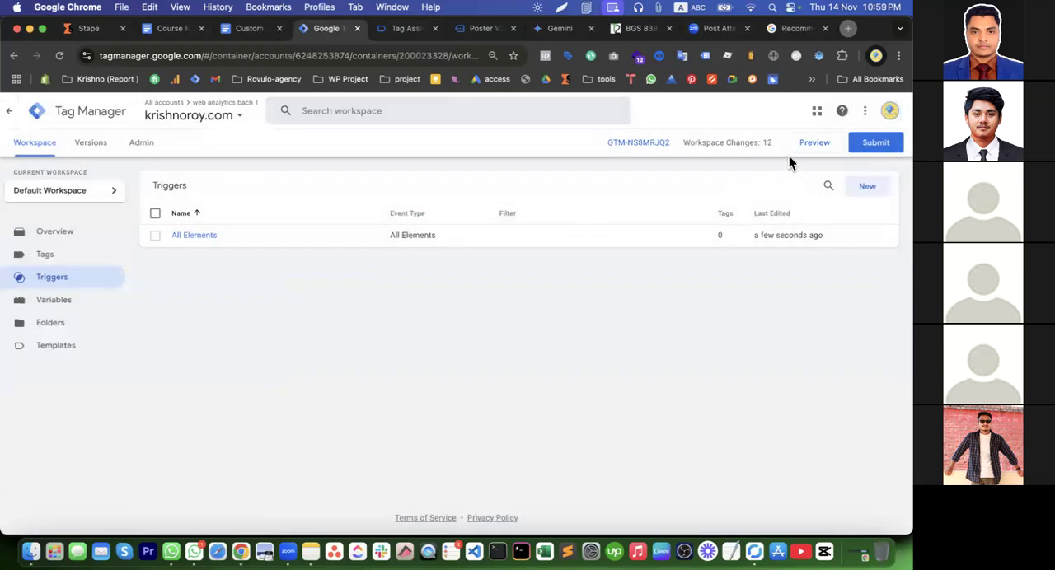
# Preview the container again, connect Tag Assistant to krishnoroy.com, and open the Poster V2 product page from the store's home page
pyautogui.click(789, 155)
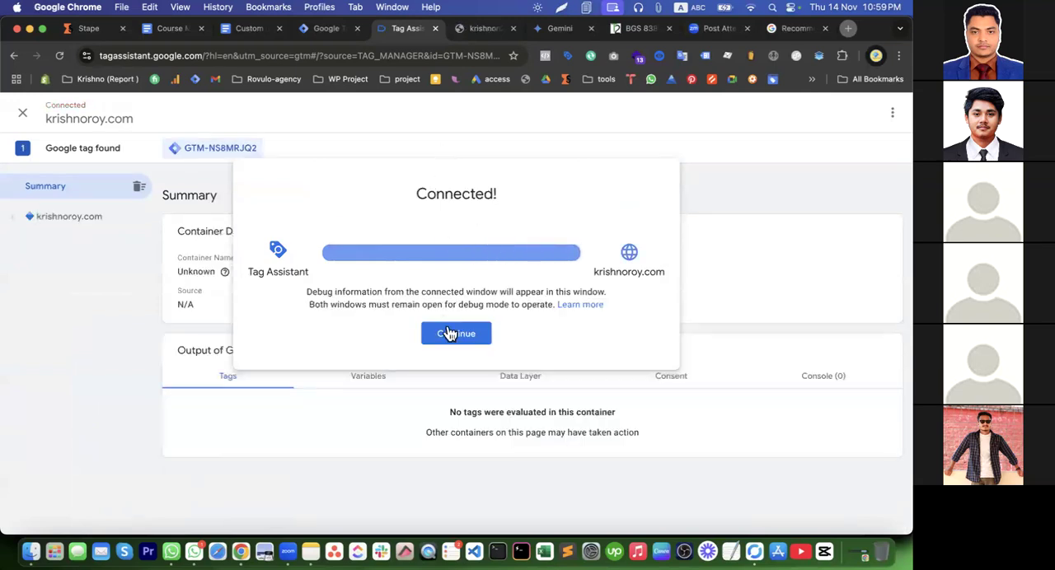
pyautogui.click(450, 334)
pyautogui.click(480, 30)
pyautogui.scroll(-5, 481, 200)
pyautogui.scroll(3, 480, 200)
pyautogui.scroll(-3, 482, 202)
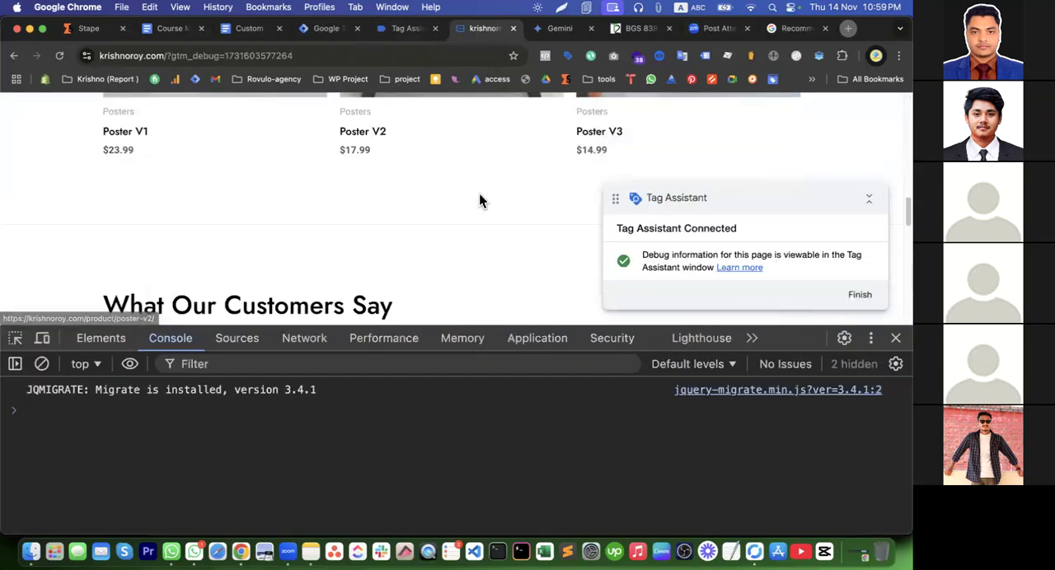
pyautogui.scroll(5, 479, 198)
pyautogui.scroll(-5, 483, 264)
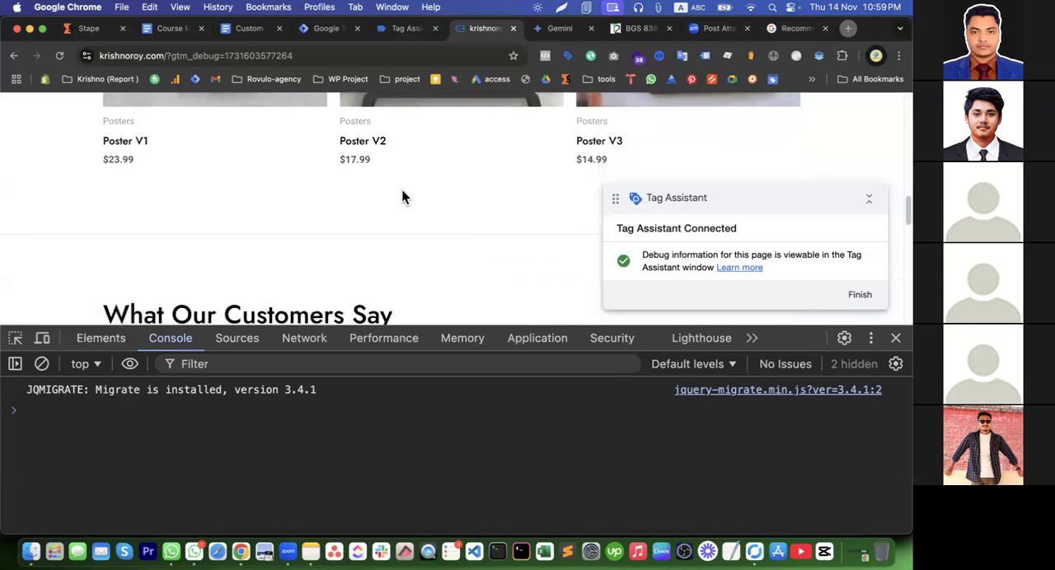
pyautogui.click(361, 143)
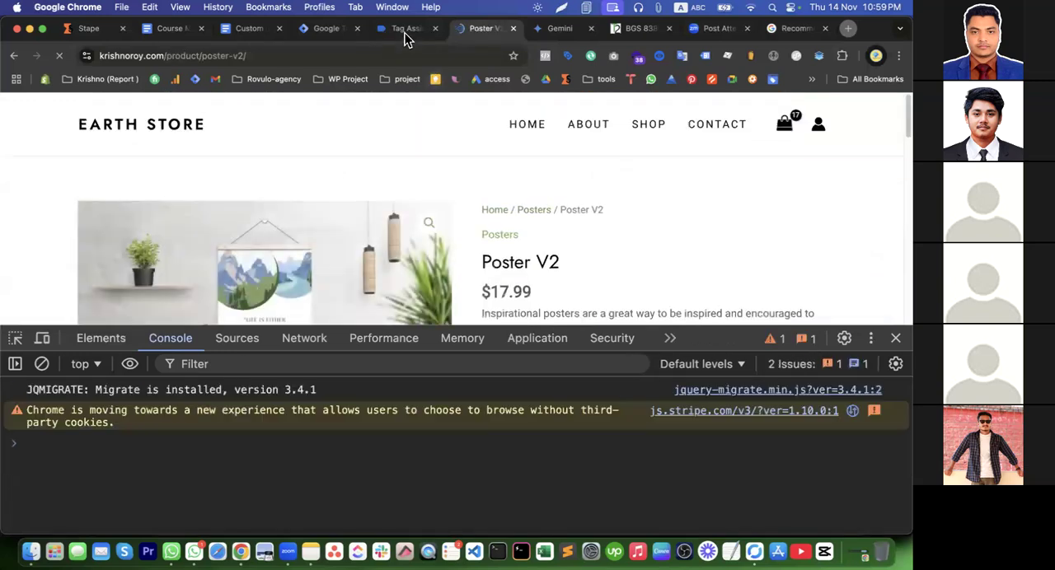
# Examine the variables of the home page's Click event in Tag Assistant
pyautogui.click(404, 31)
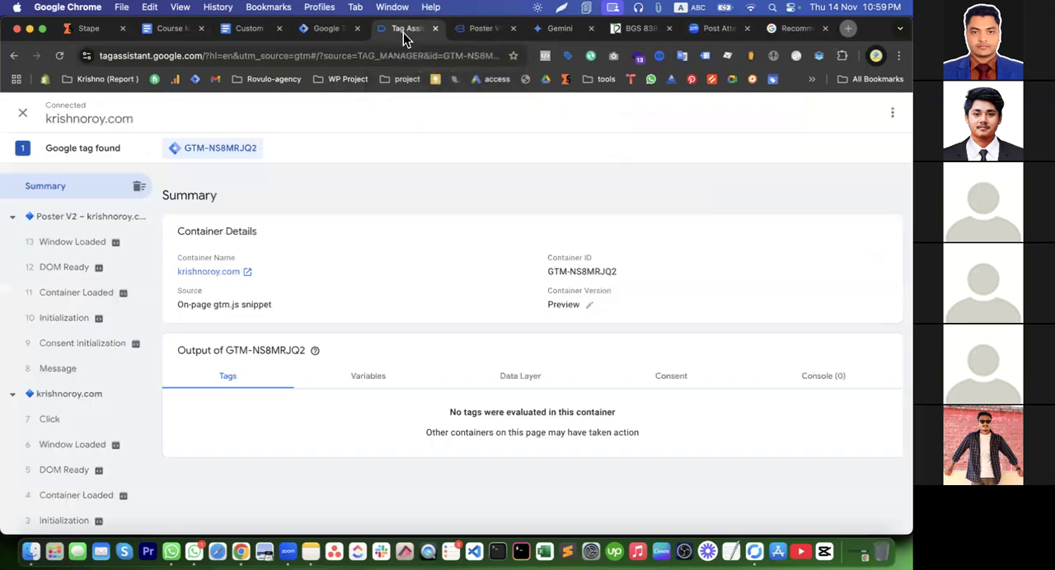
pyautogui.click(58, 422)
pyautogui.click(367, 329)
pyautogui.scroll(-10, 478, 404)
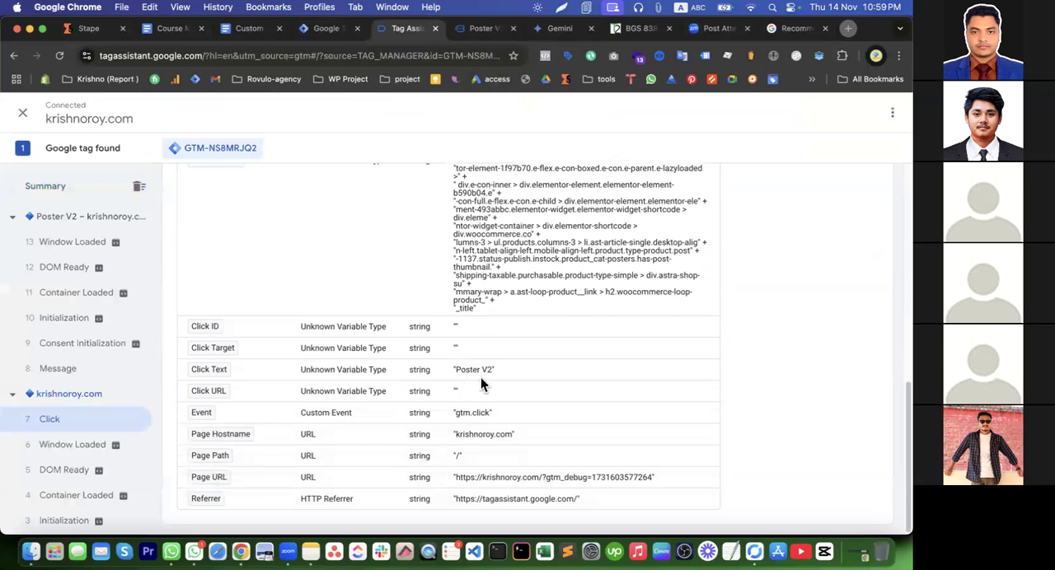
pyautogui.scroll(10, 458, 381)
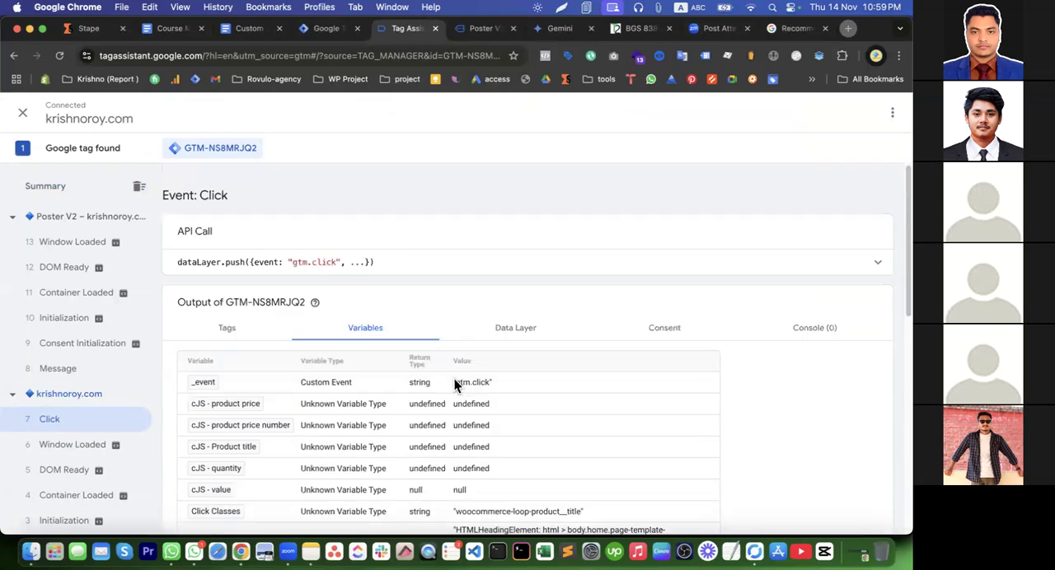
# Return to the Poster V2 product page and add one unit of the product to the cart
pyautogui.click(466, 30)
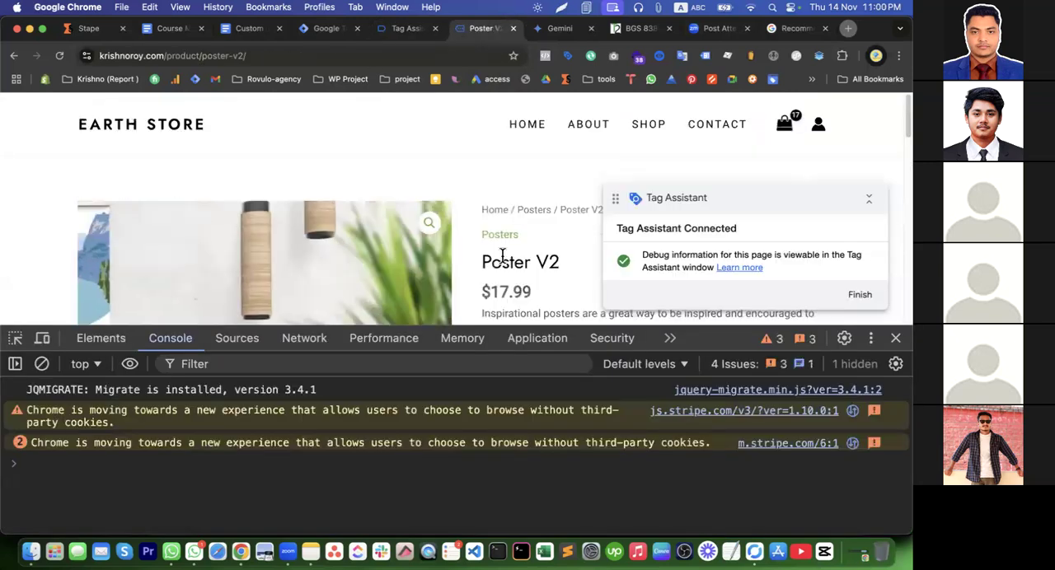
pyautogui.scroll(-5, 509, 253)
pyautogui.click(618, 165)
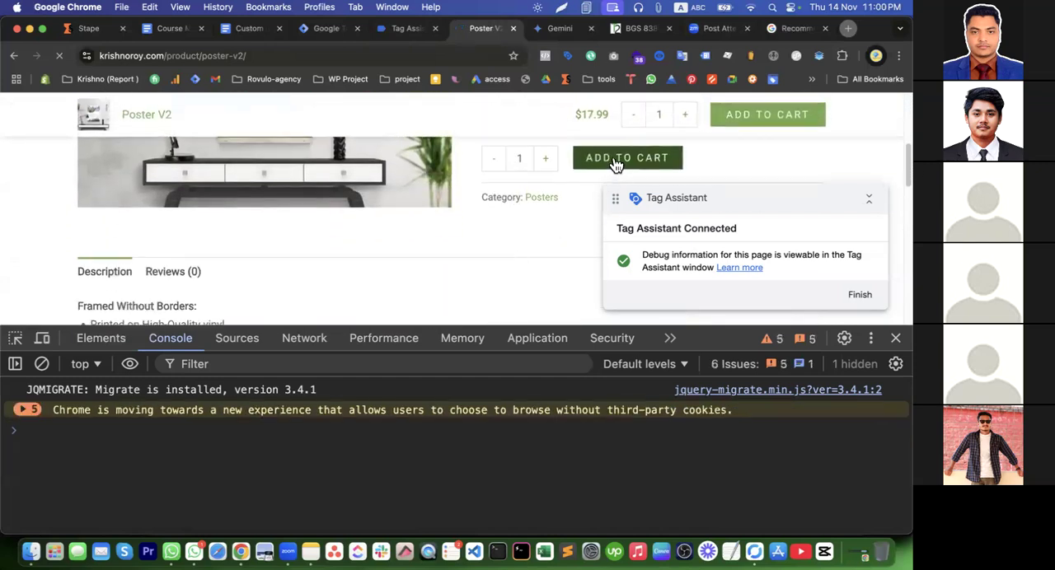
# Inspect the add-to-cart Click event's variables in Tag Assistant and copy the class single_add_to_cart_button from Click Classes
pyautogui.click(401, 28)
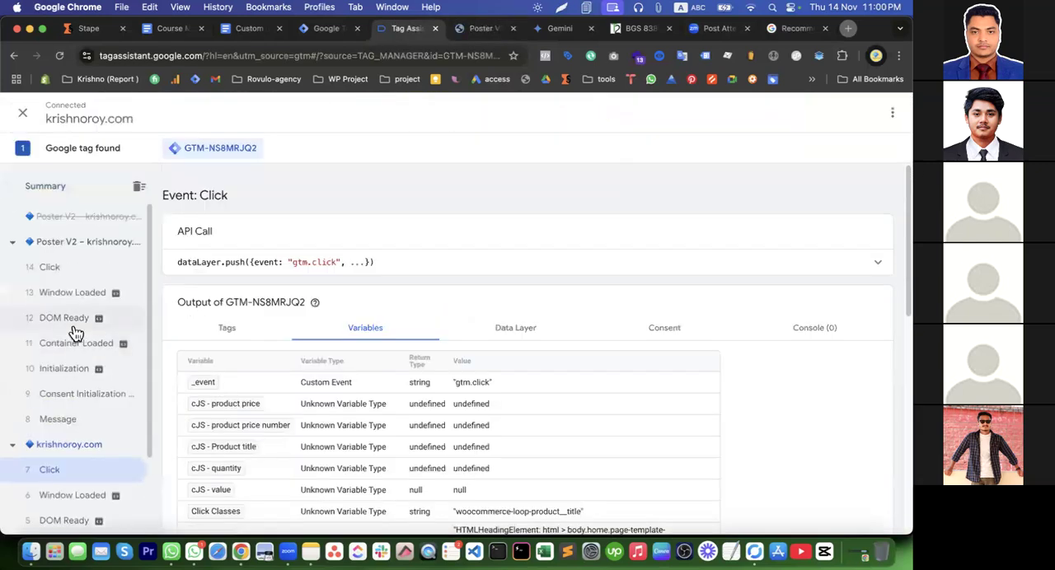
pyautogui.click(47, 420)
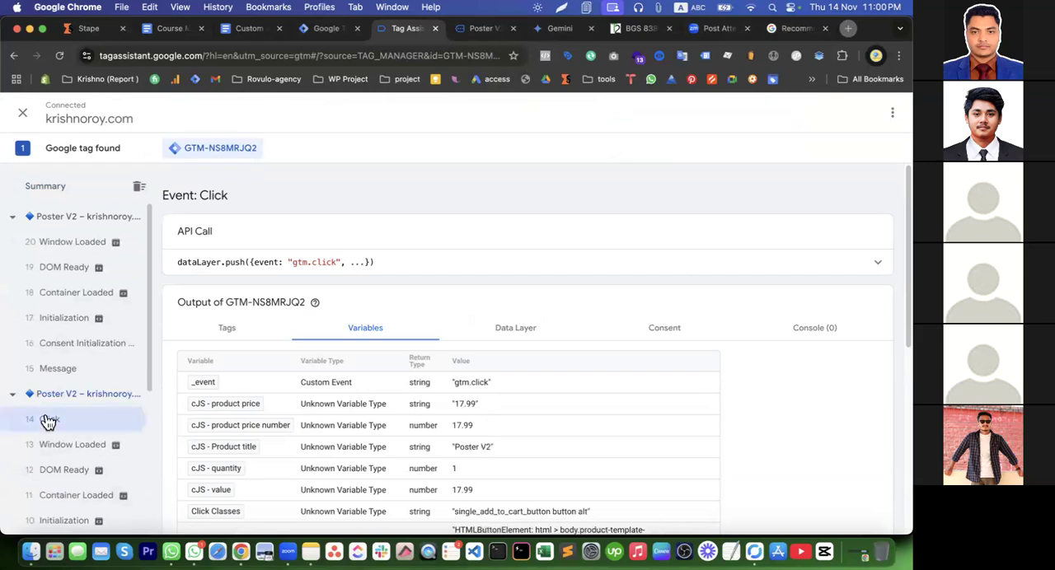
pyautogui.scroll(-5, 478, 414)
pyautogui.scroll(-1, 478, 413)
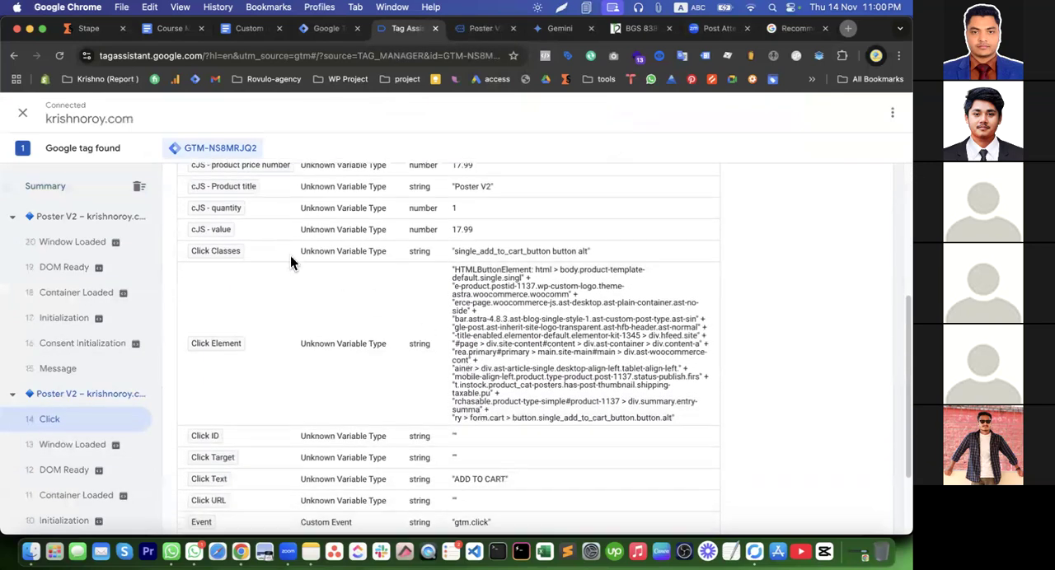
pyautogui.doubleClick(494, 253)
pyautogui.rightClick(495, 253)
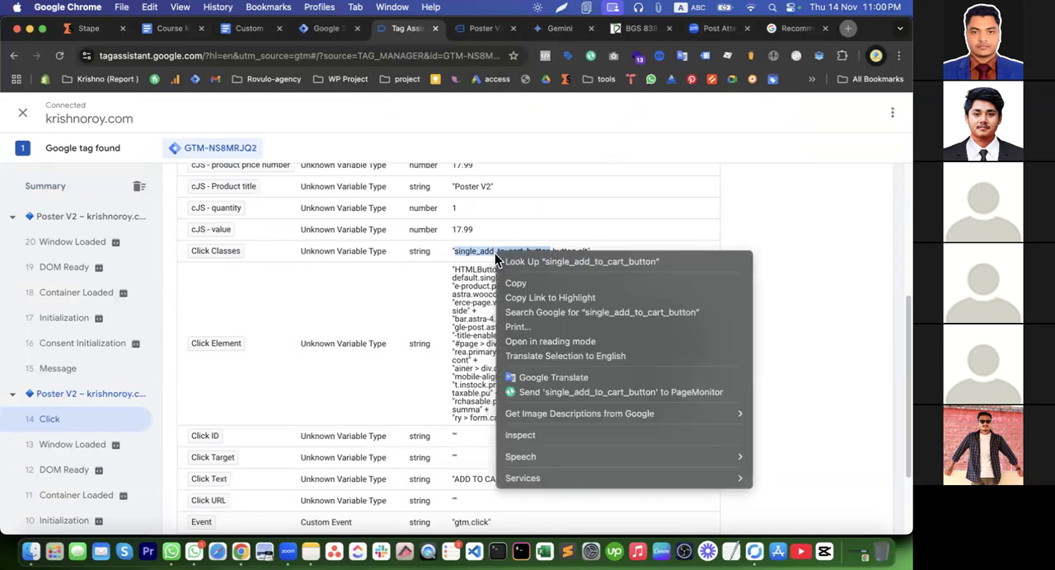
pyautogui.click(525, 283)
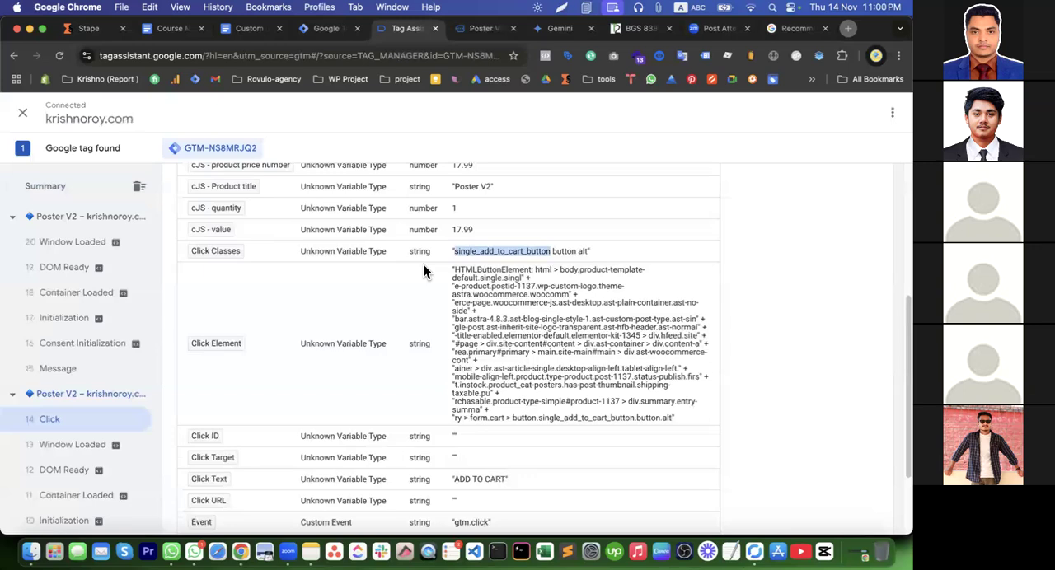
pyautogui.scroll(5, 424, 270)
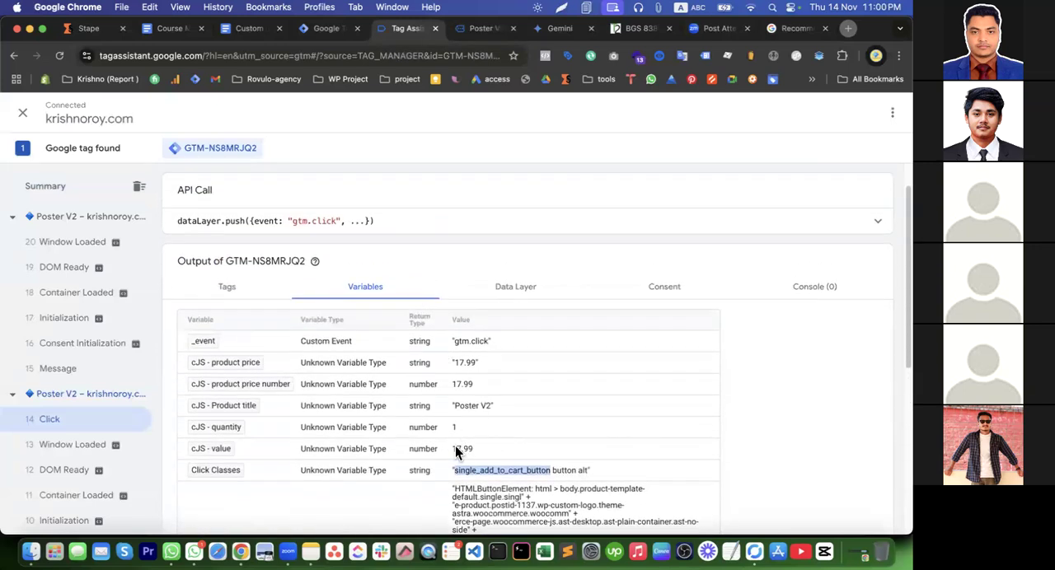
# Set the Poster V2 quantity to 2 on the product page and add it to the cart
pyautogui.click(486, 28)
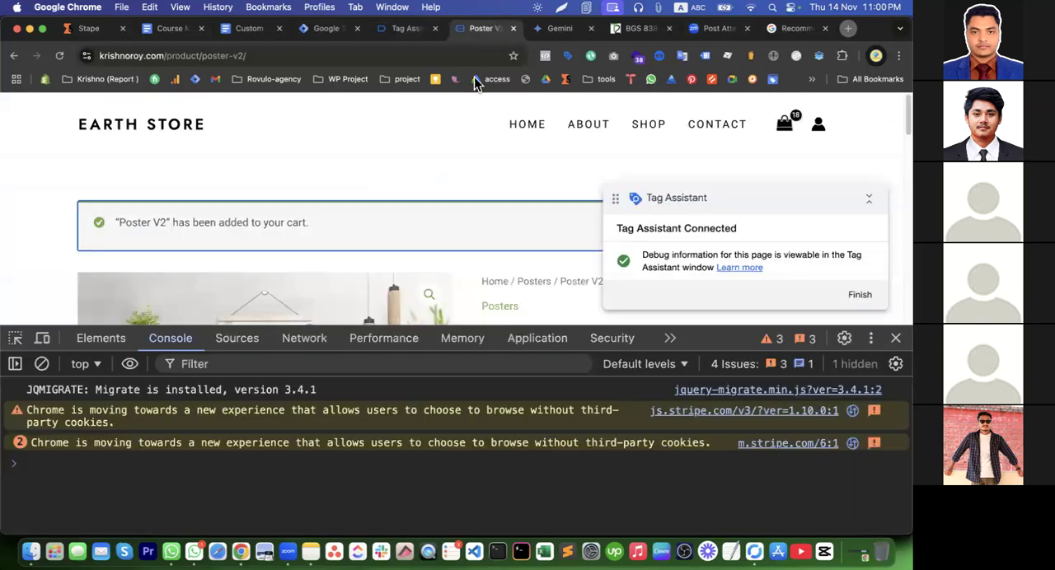
pyautogui.scroll(-5, 574, 244)
pyautogui.click(548, 239)
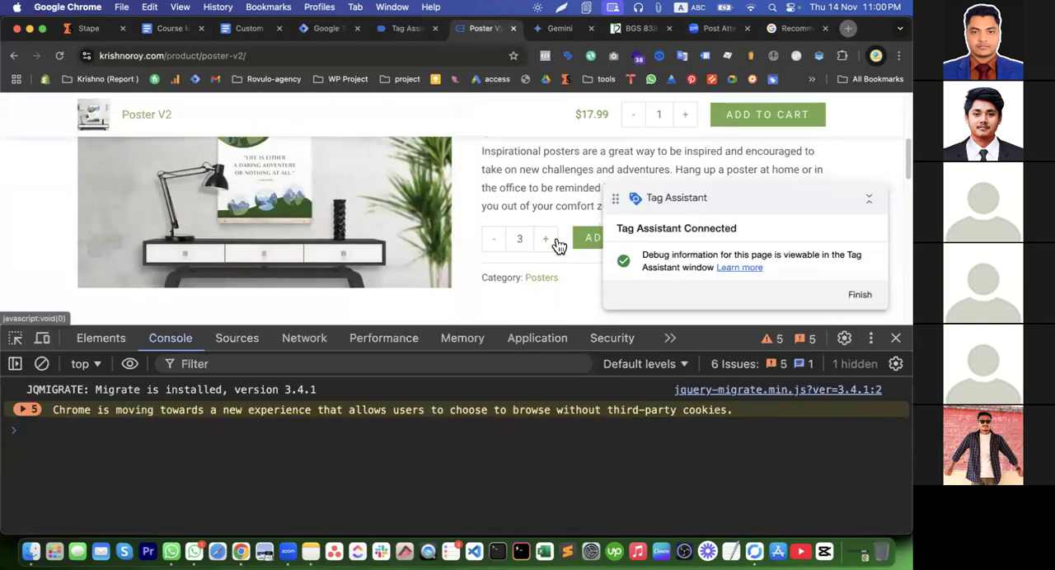
pyautogui.click(494, 240)
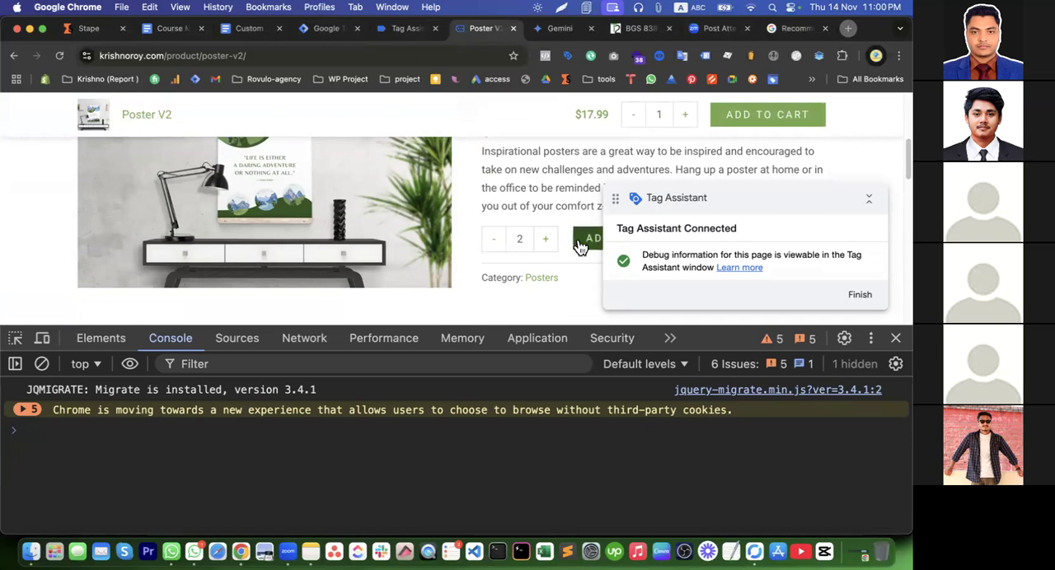
# Compare the quantity, value and Click Classes variables across the Poster V2 page's latest Click events in Tag Assistant
pyautogui.click(401, 30)
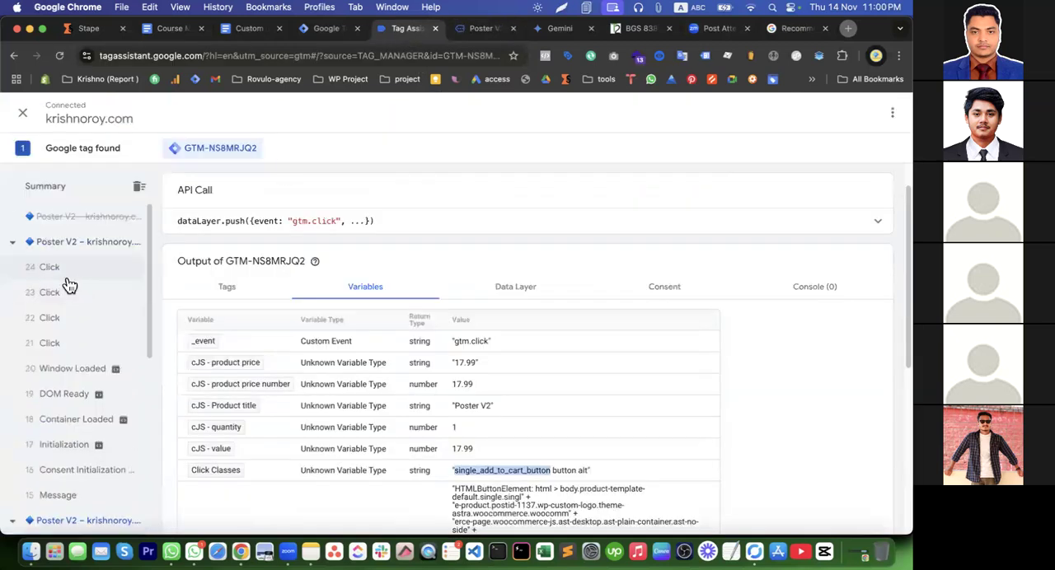
pyautogui.scroll(-3, 81, 396)
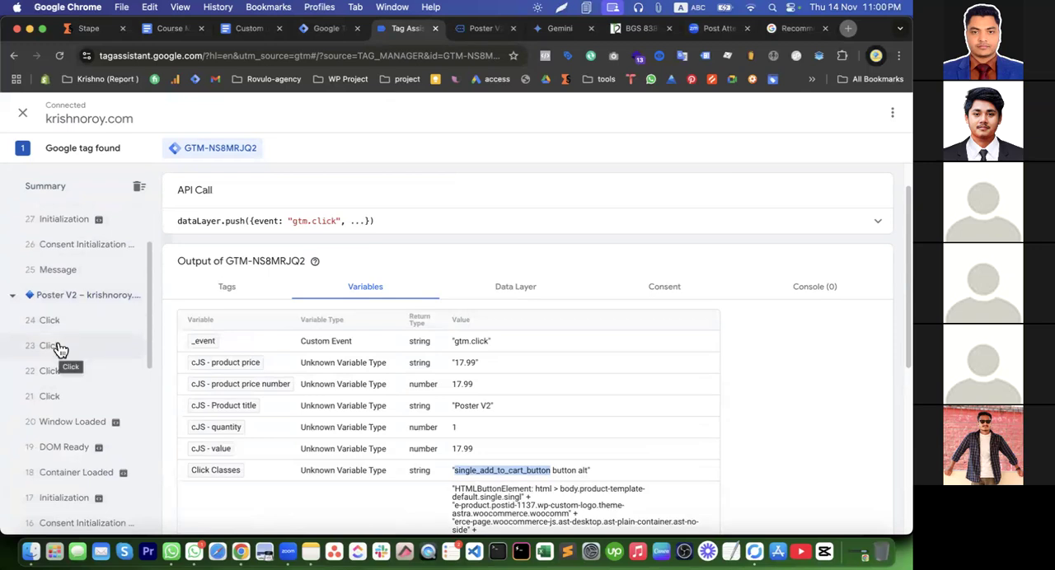
pyautogui.click(66, 329)
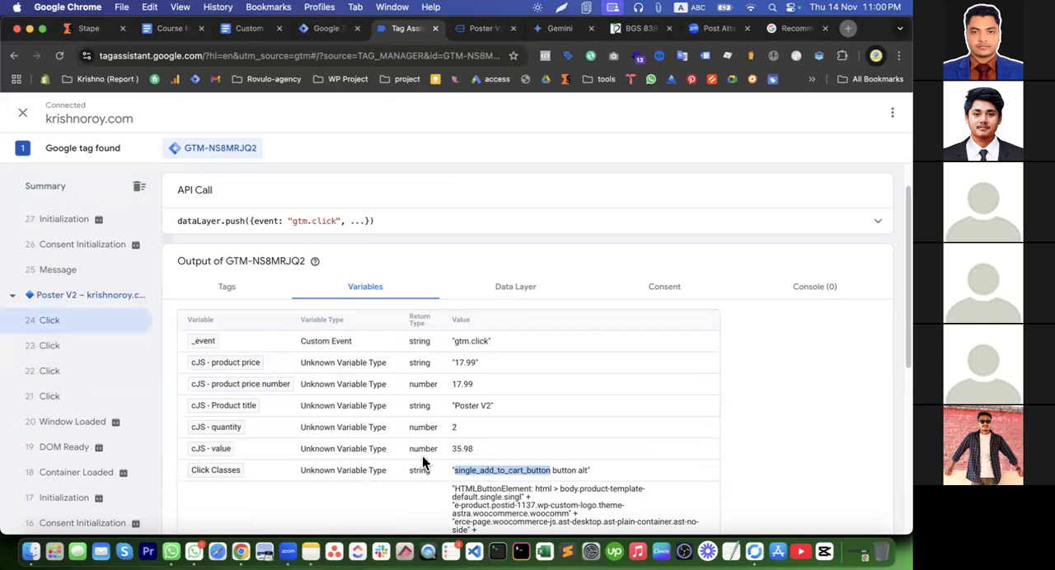
pyautogui.click(72, 353)
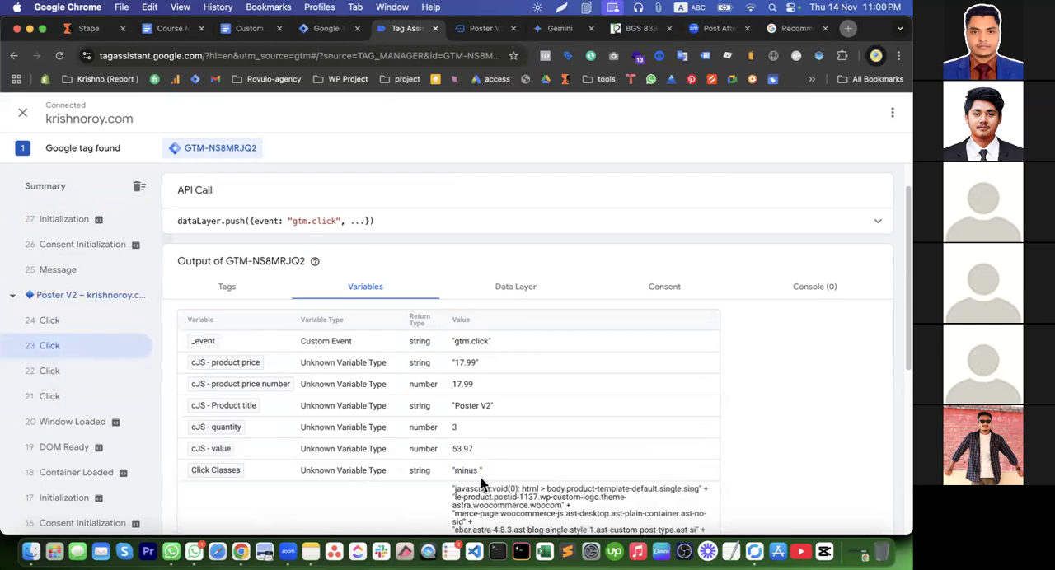
pyautogui.click(61, 372)
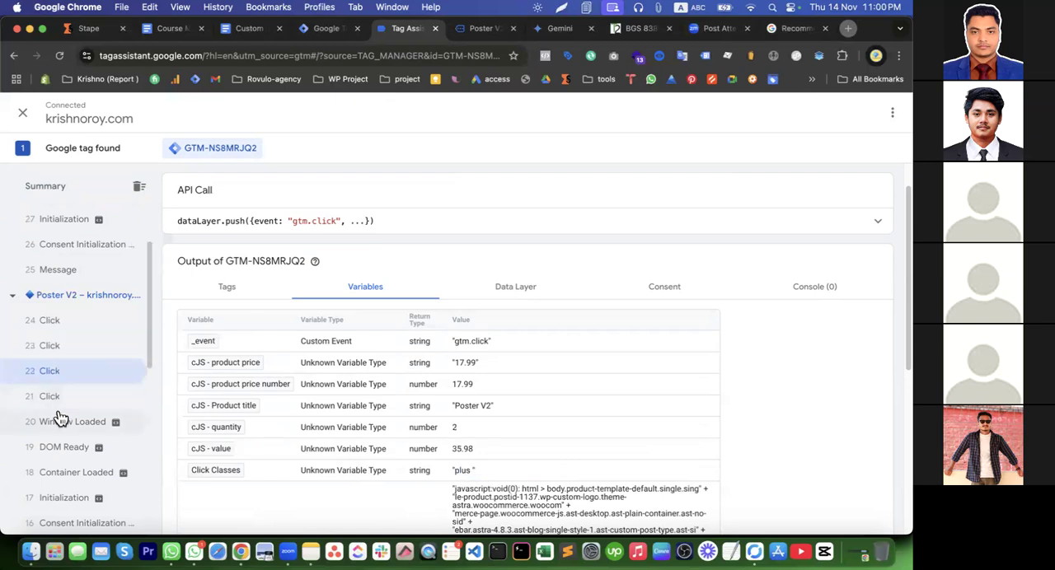
pyautogui.click(59, 418)
pyautogui.click(52, 399)
# Check the Click Classes and cJS - value variables of the latest add-to-cart Click event
pyautogui.click(52, 322)
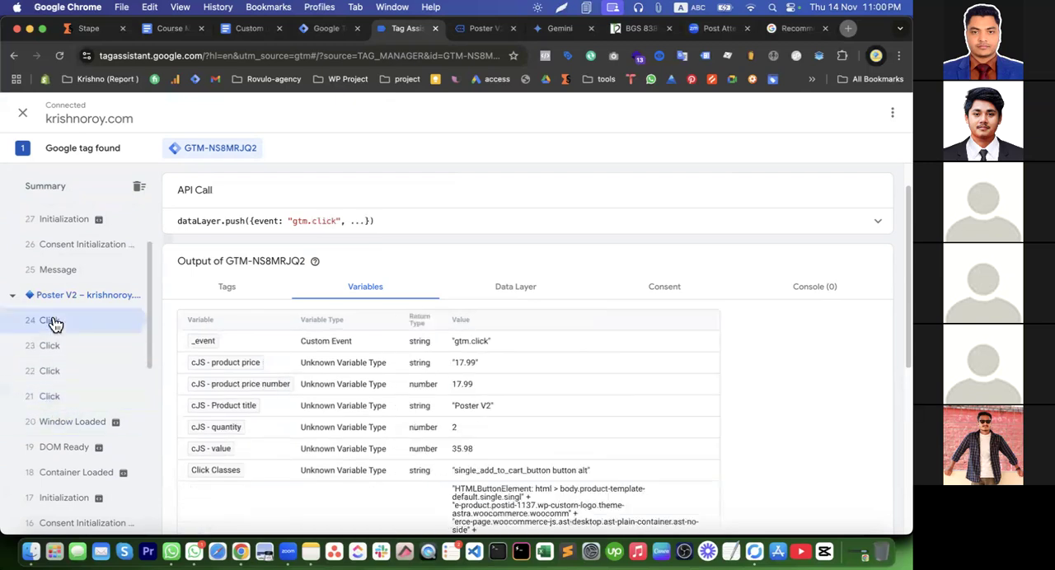
pyautogui.doubleClick(481, 470)
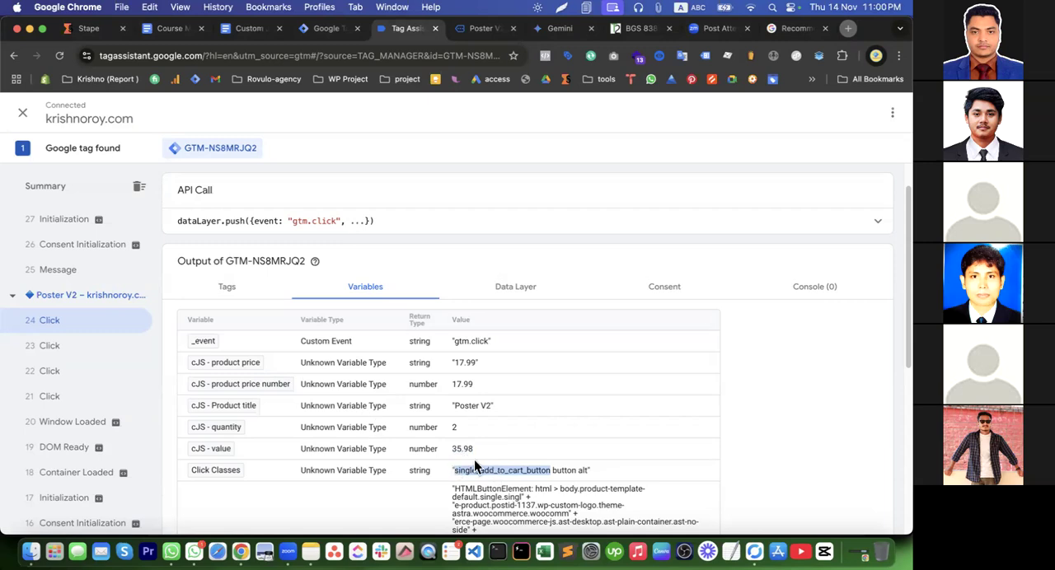
pyautogui.doubleClick(480, 449)
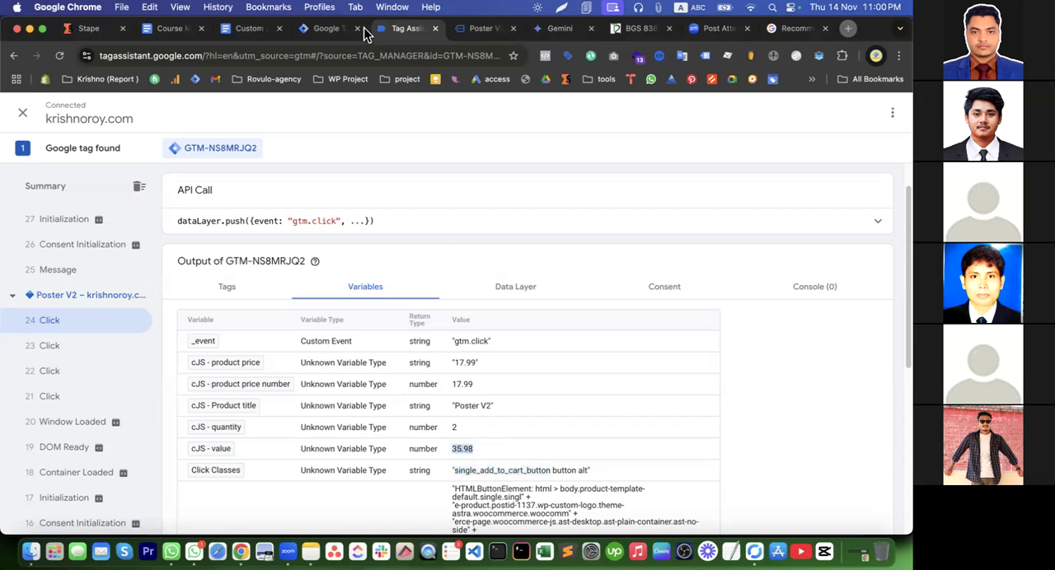
# Switch to Tag Manager and create a new Click - All Elements trigger that fires on Some Clicks
pyautogui.click(325, 28)
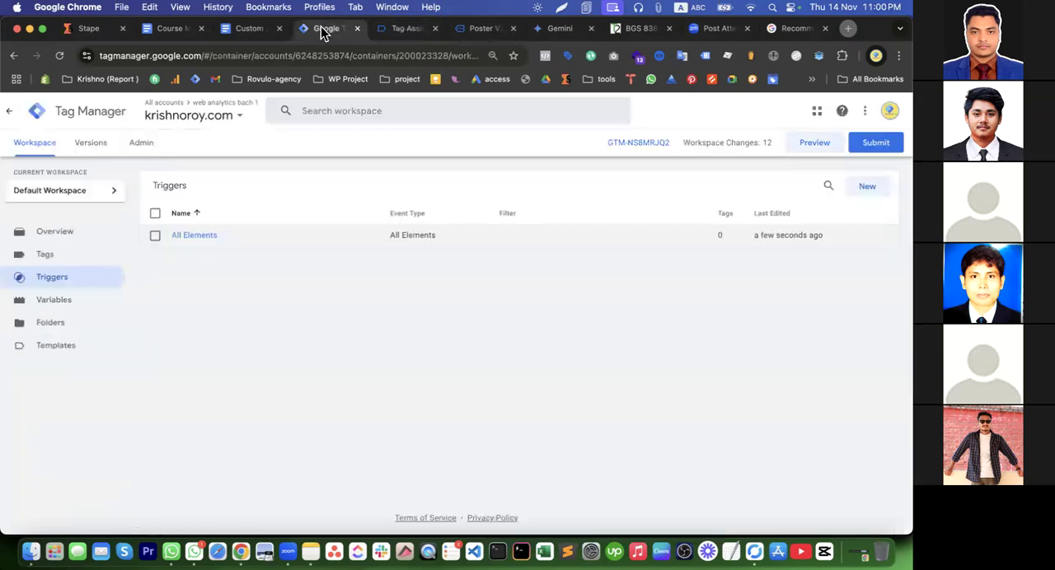
pyautogui.click(867, 191)
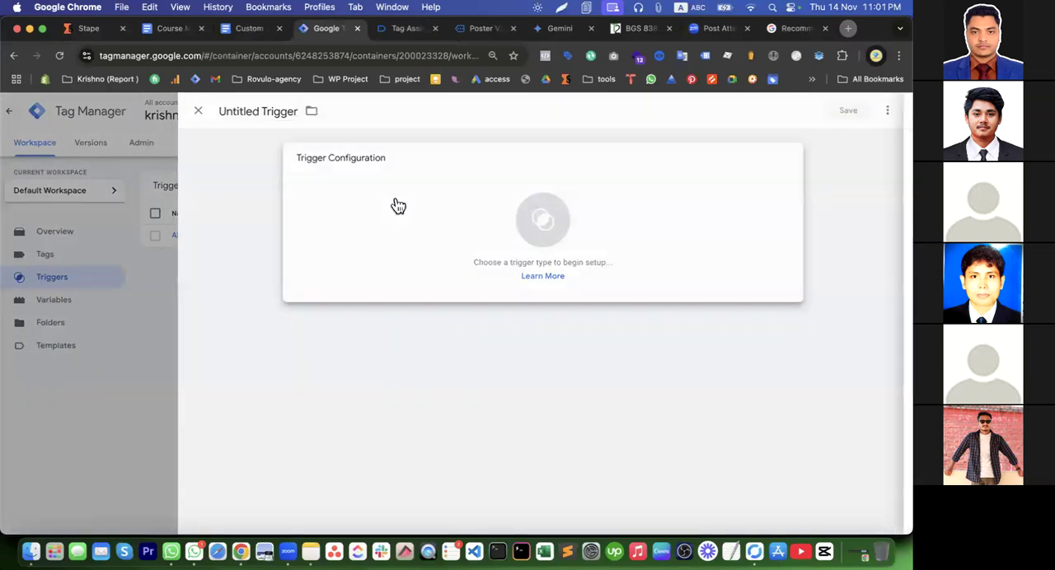
pyautogui.click(393, 206)
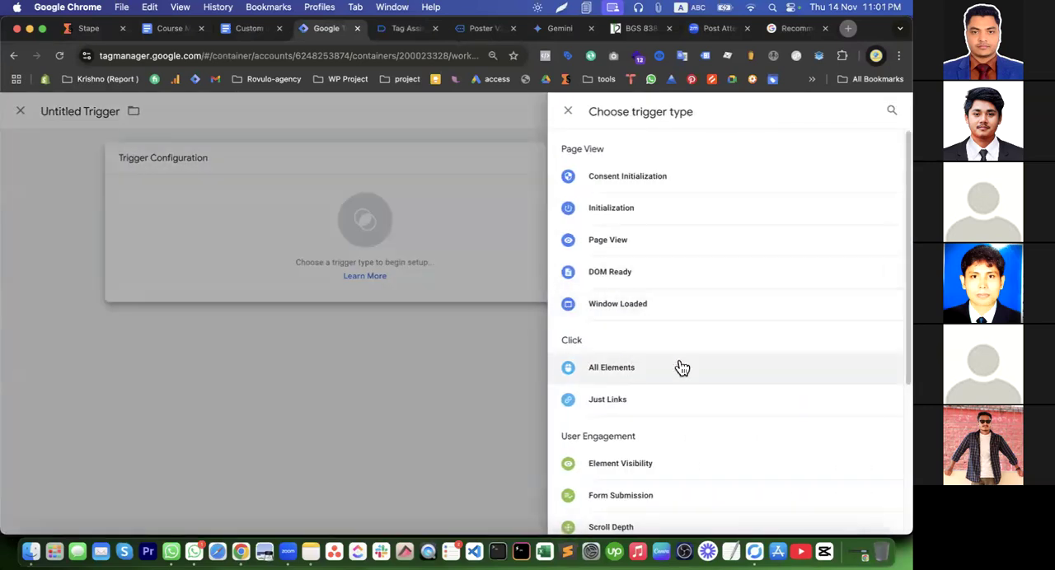
pyautogui.click(631, 375)
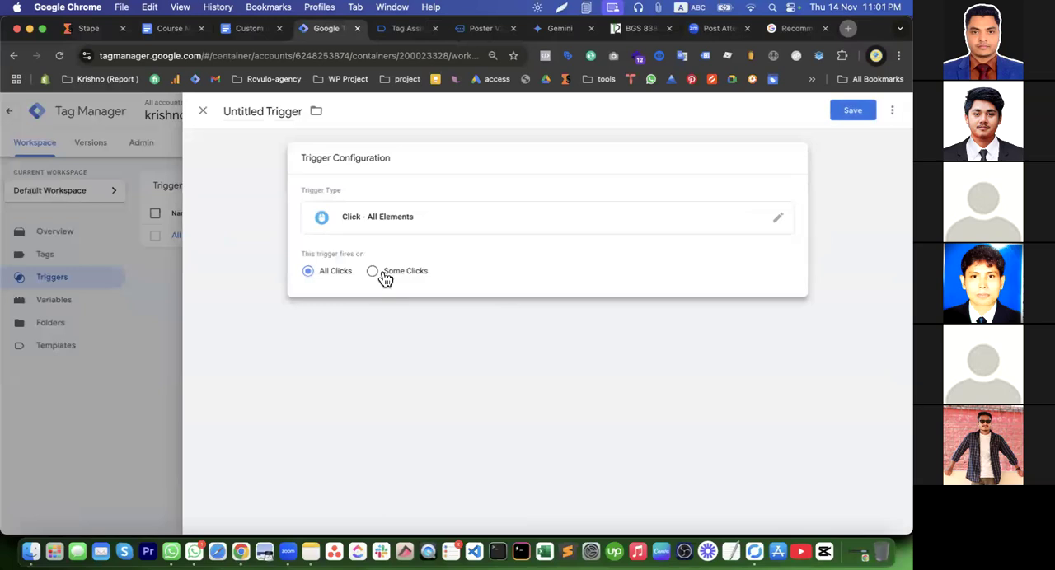
pyautogui.click(384, 275)
pyautogui.click(372, 320)
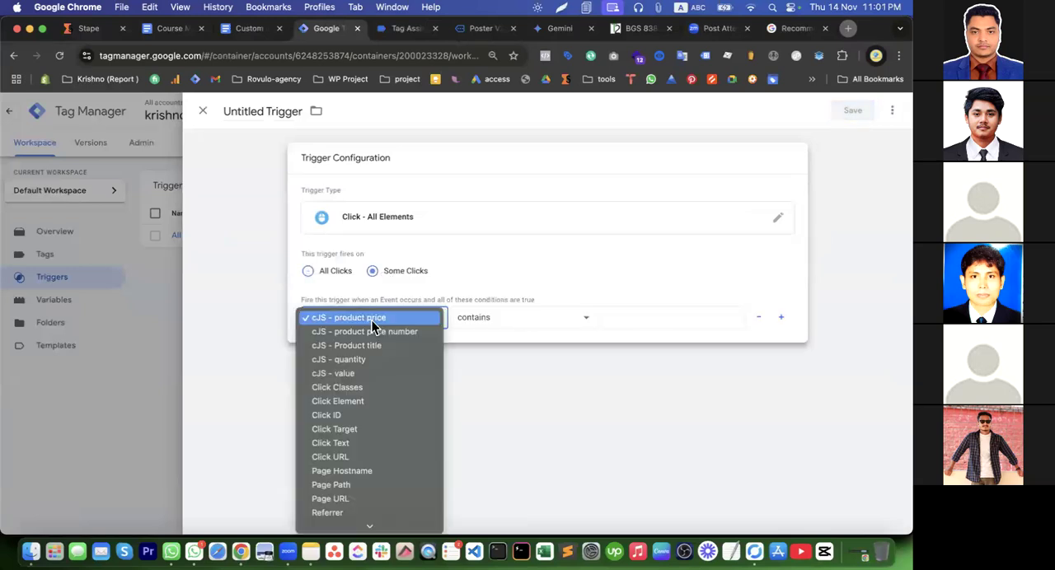
# Copy the class single_add_to_cart_button from the add-to-cart event's Click Classes variable in Tag Assistant
pyautogui.click(402, 29)
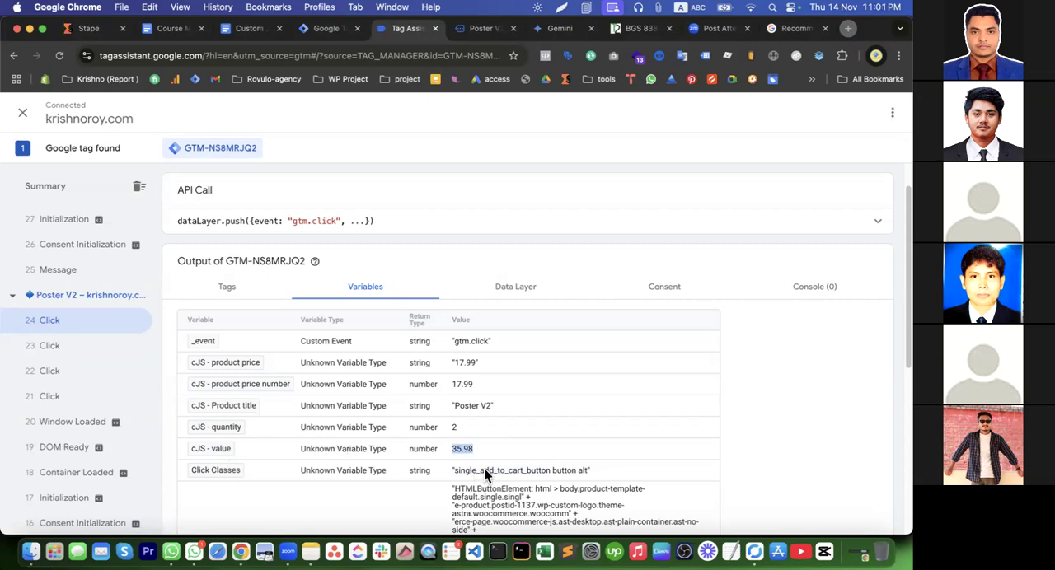
pyautogui.scroll(-4, 484, 469)
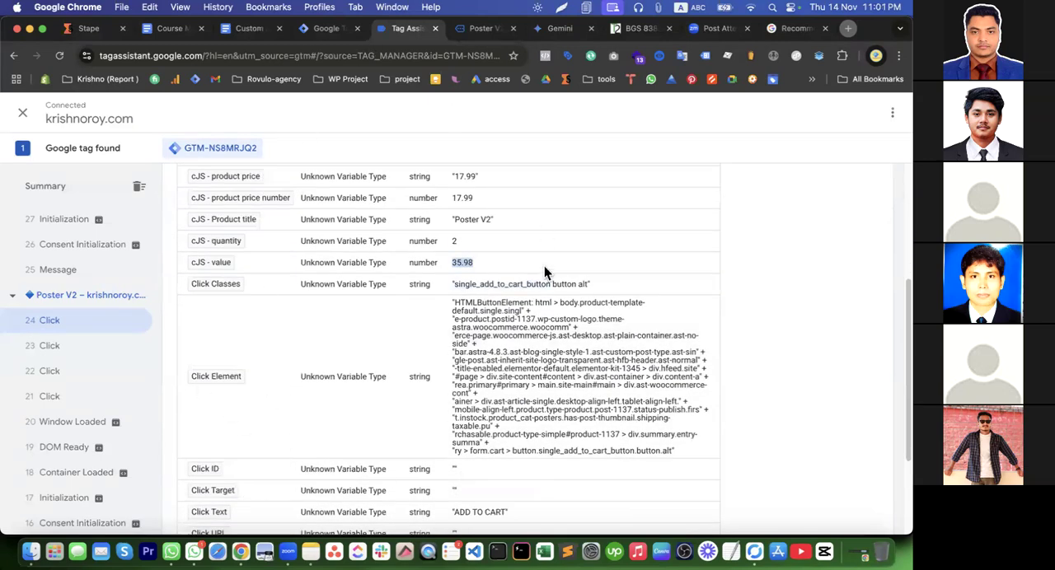
pyautogui.doubleClick(495, 282)
pyautogui.doubleClick(490, 284)
pyautogui.press('super+c')
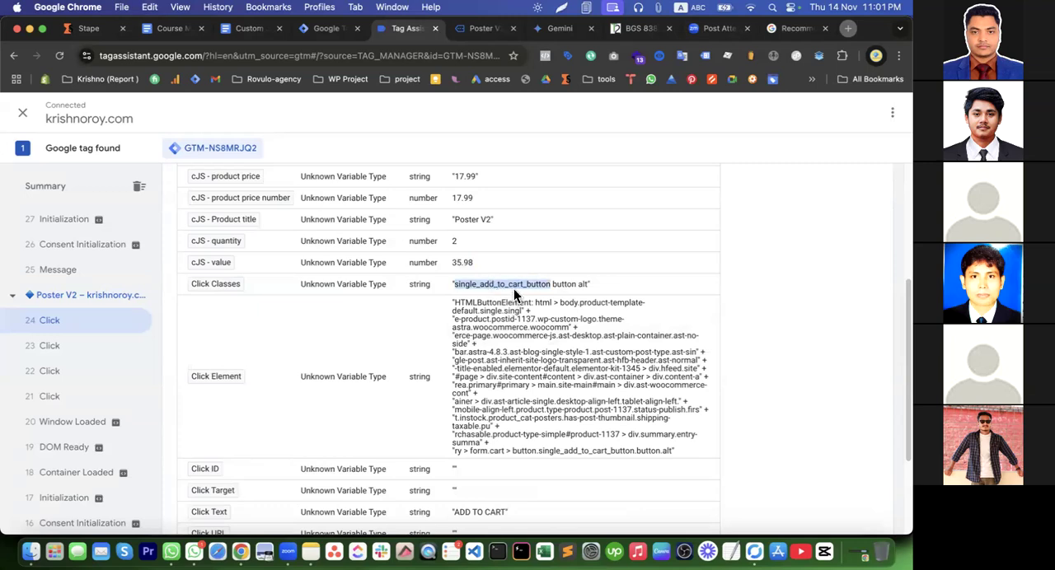
# In Tag Manager, set the new trigger to fire on Some Clicks where Click Classes contains single_add_to_cart_button
pyautogui.click(326, 28)
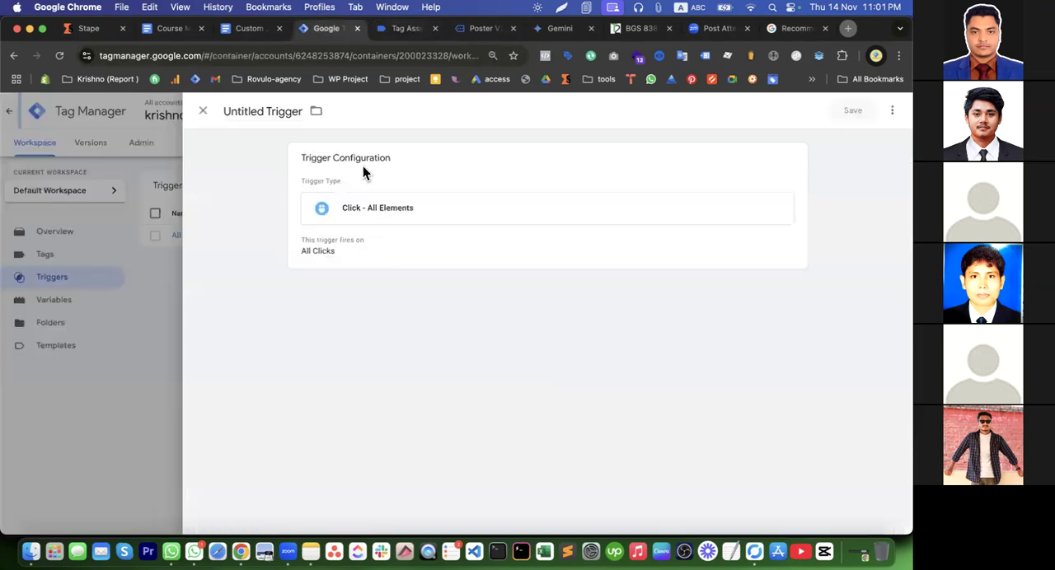
pyautogui.click(405, 236)
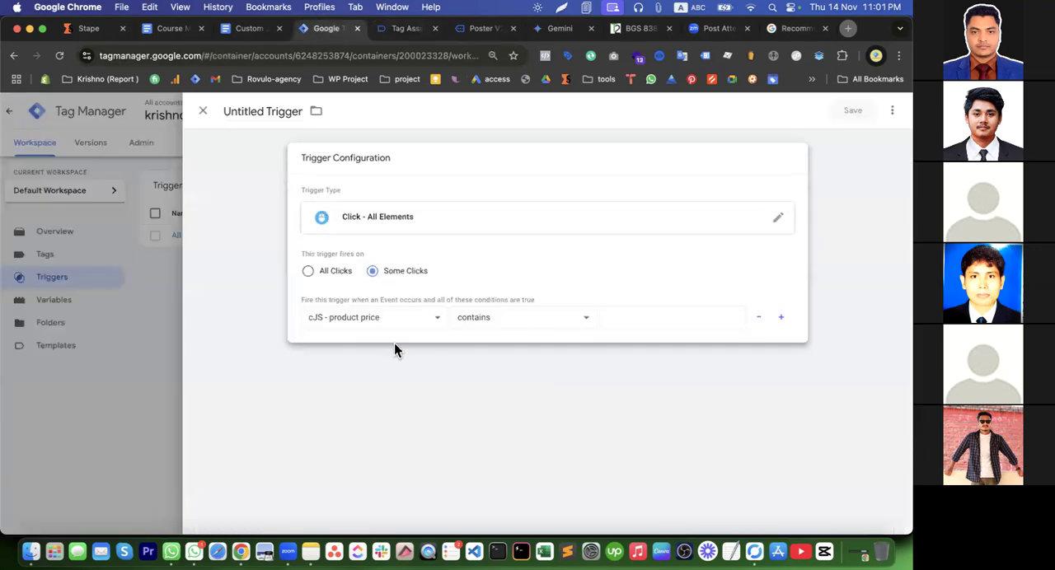
pyautogui.click(375, 320)
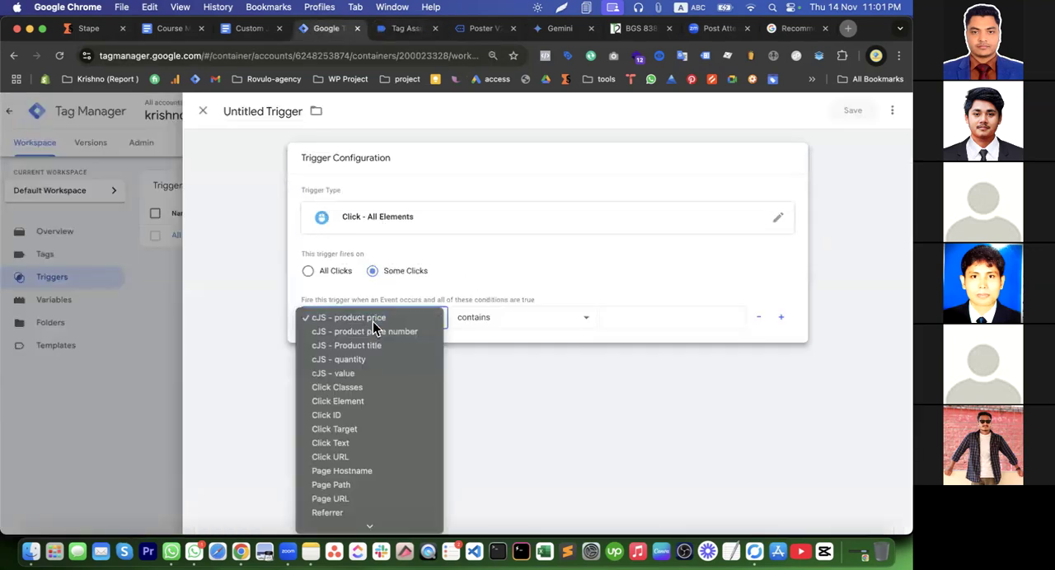
pyautogui.click(382, 388)
pyautogui.click(629, 318)
pyautogui.press('super+v')
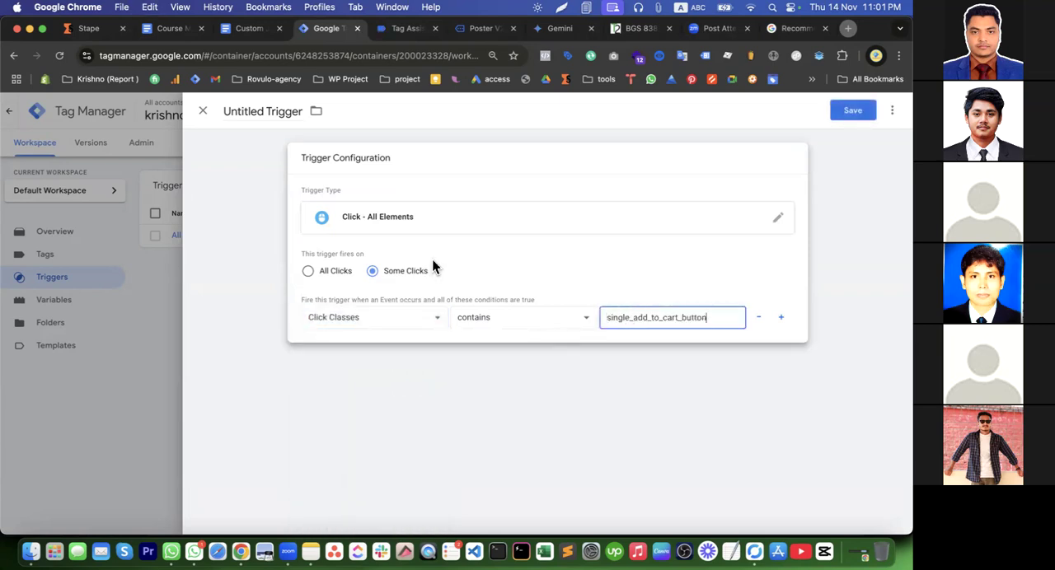
# Review the click event's Click Classes in Tag Assistant and copy the Click Text value ADD TO CART
pyautogui.click(404, 30)
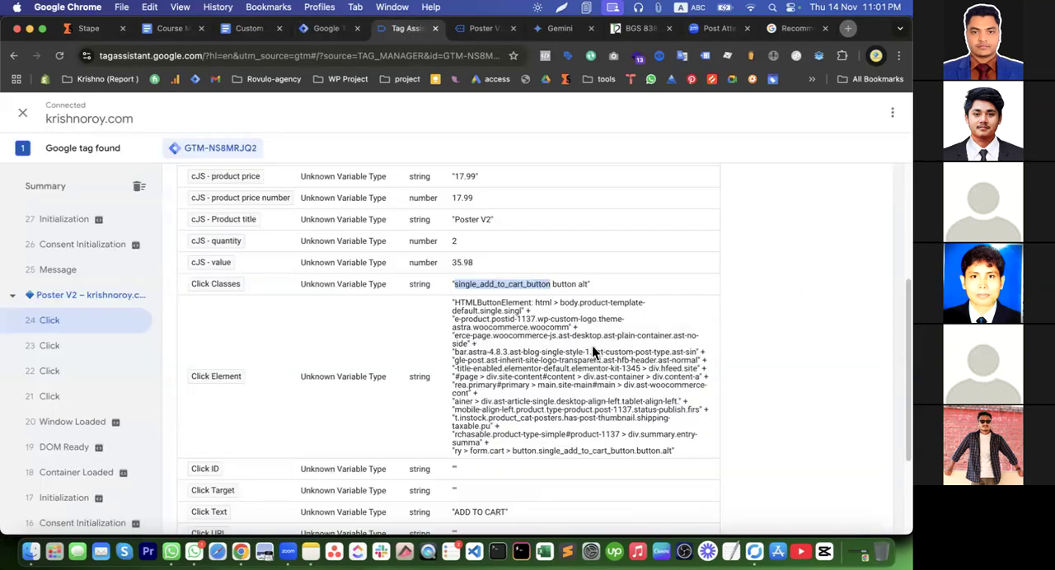
pyautogui.moveTo(587, 285); pyautogui.dragTo(498, 284)
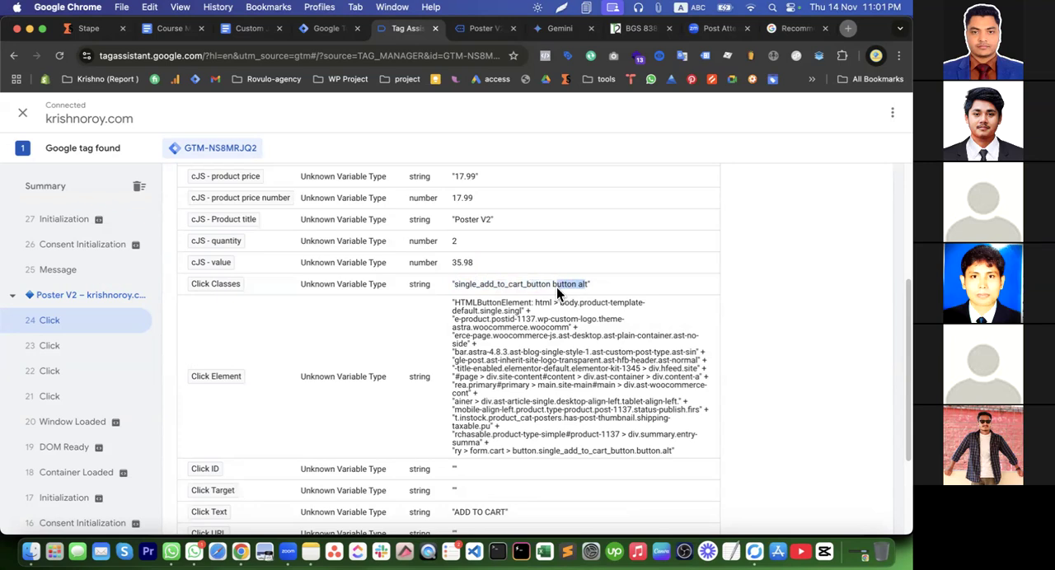
pyautogui.doubleClick(495, 284)
pyautogui.scroll(-3, 479, 333)
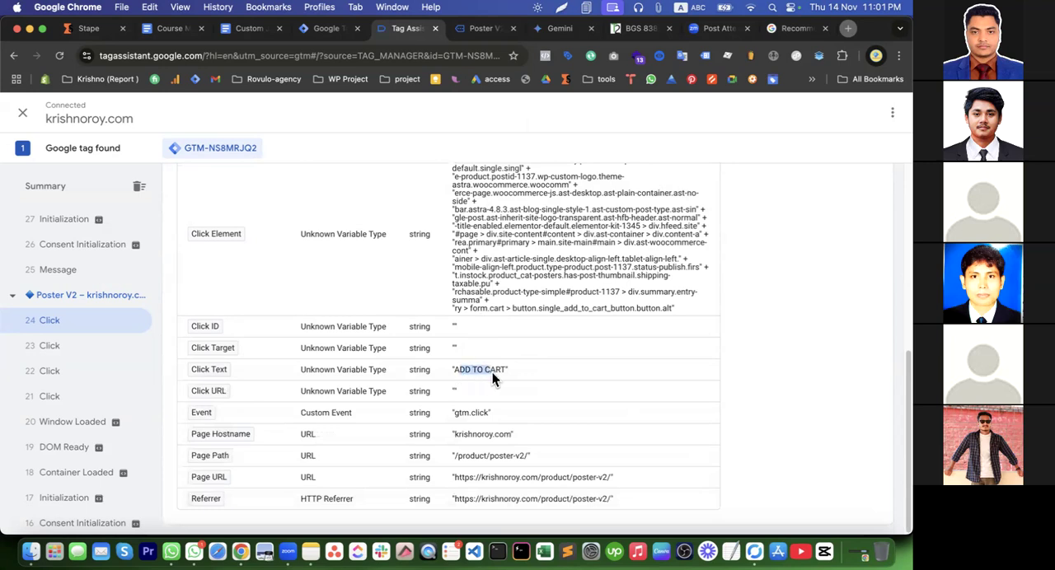
pyautogui.click(482, 394)
pyautogui.rightClick(502, 371)
pyautogui.click(540, 326)
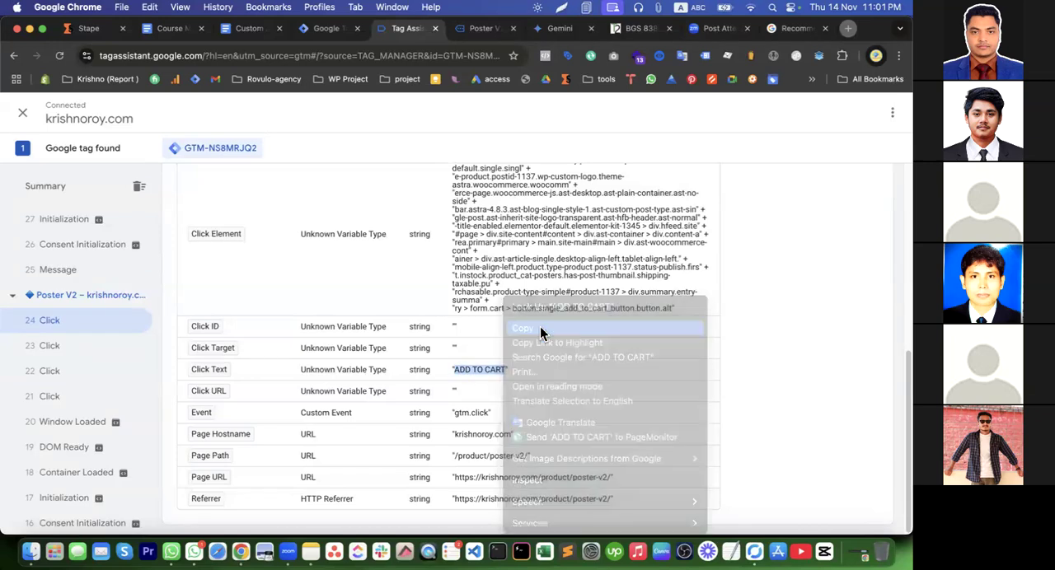
# Add a second condition to the Tag Manager trigger: Click Text contains ADD TO CART
pyautogui.click(325, 28)
pyautogui.click(781, 317)
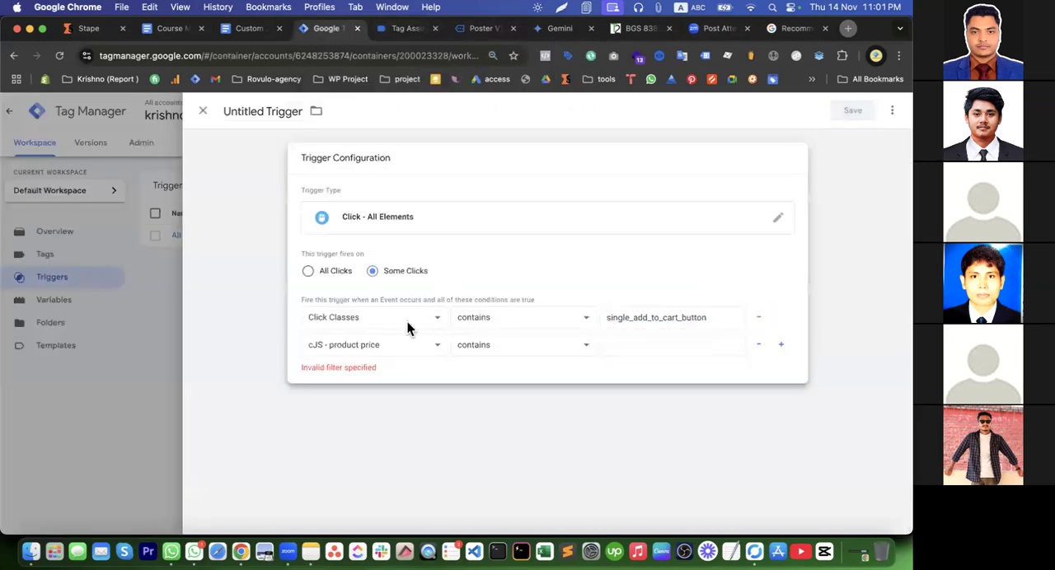
pyautogui.click(363, 350)
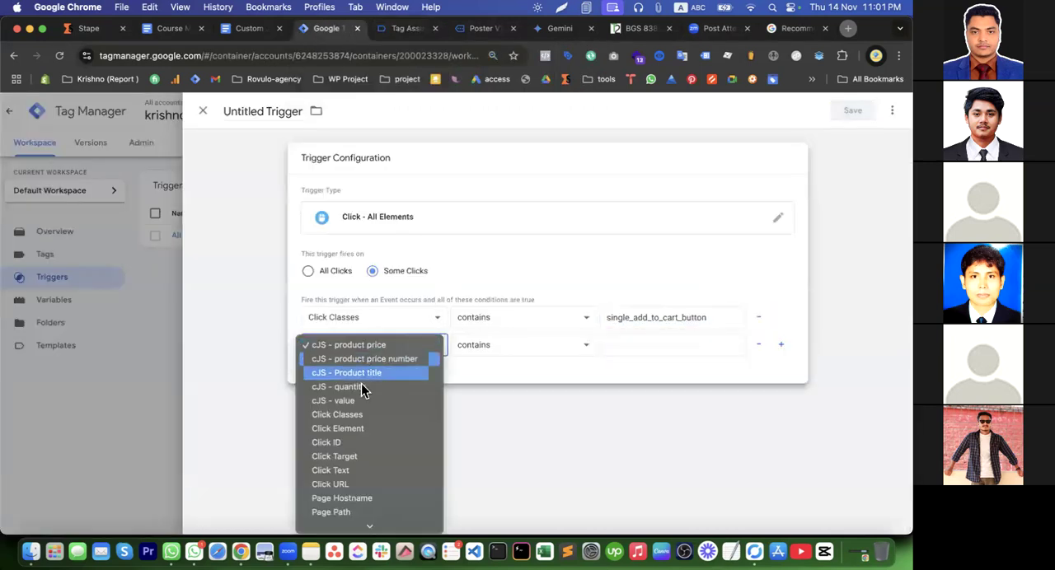
pyautogui.click(358, 473)
pyautogui.click(618, 346)
pyautogui.hotkey('ctrl', 'v')
# Save the trigger under the name "EEC - add to cart"
pyautogui.click(857, 110)
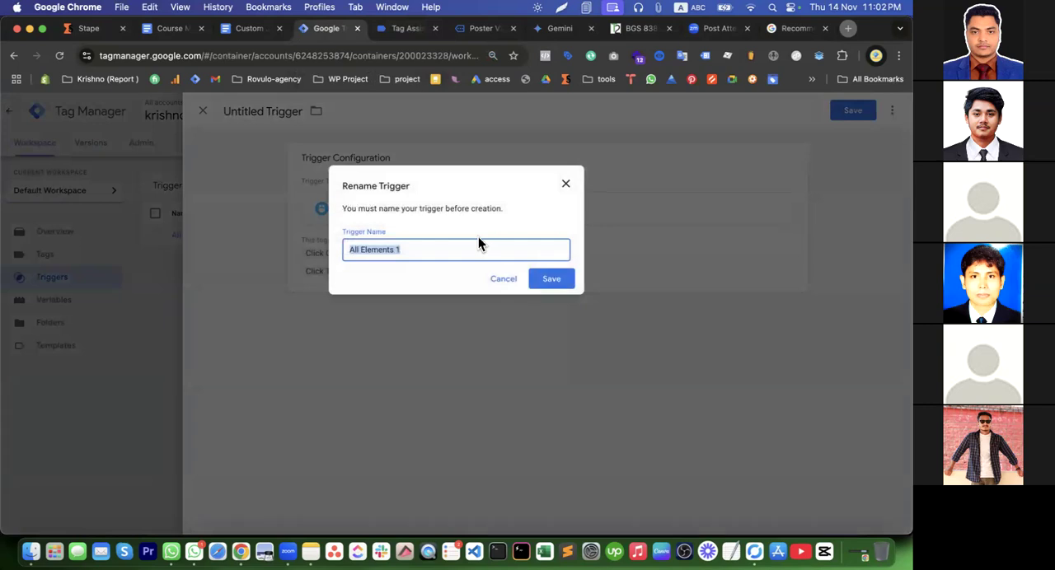
pyautogui.write('eec')
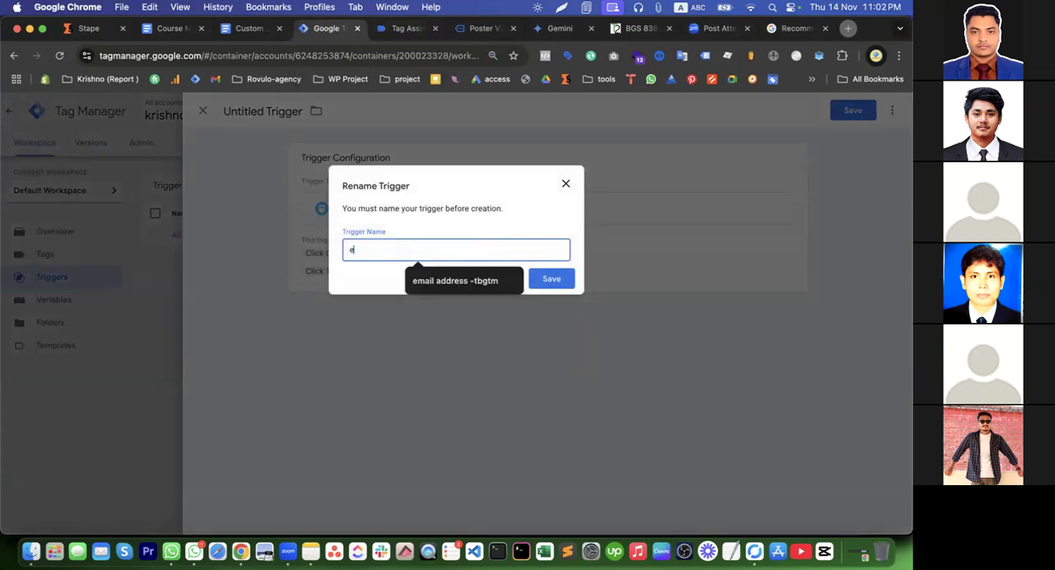
pyautogui.press('BackSpace')
pyautogui.press('BackSpace')
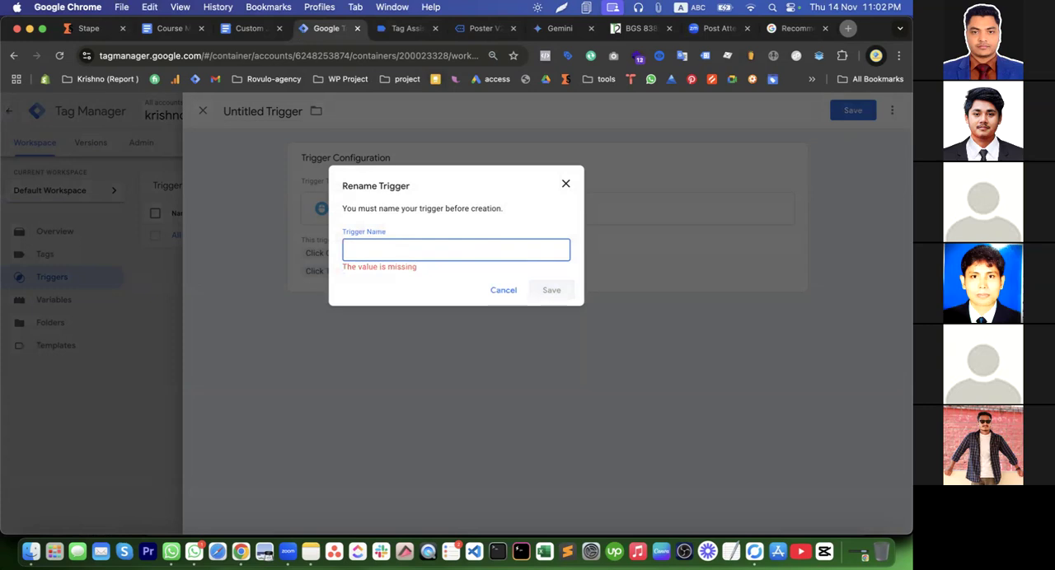
pyautogui.write('Ee')
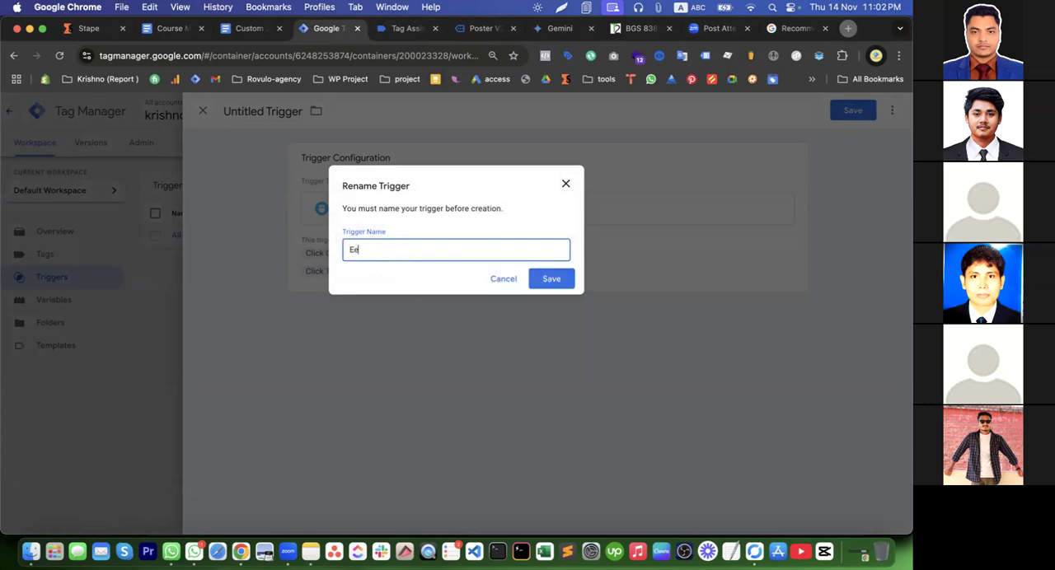
pyautogui.press('BackSpace')
pyautogui.press('BackSpace')
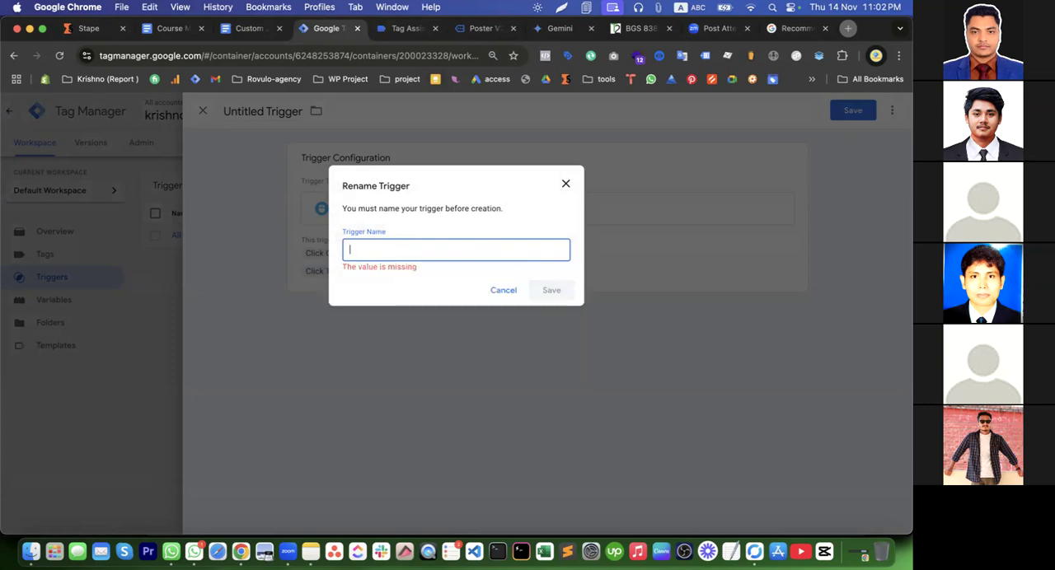
pyautogui.write('EED')
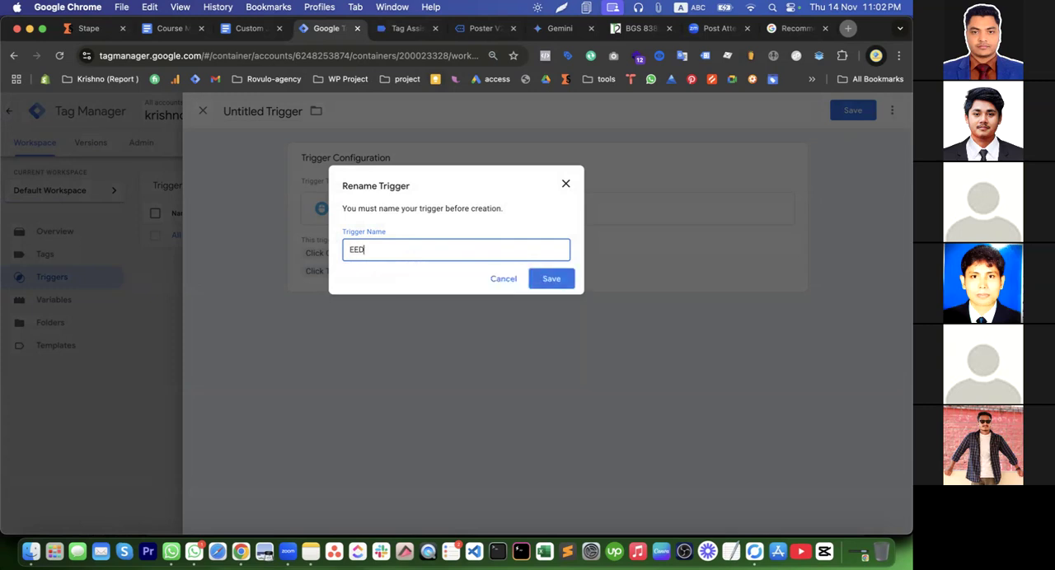
pyautogui.write('C')
pyautogui.write('- add to cart')
pyautogui.click(550, 280)
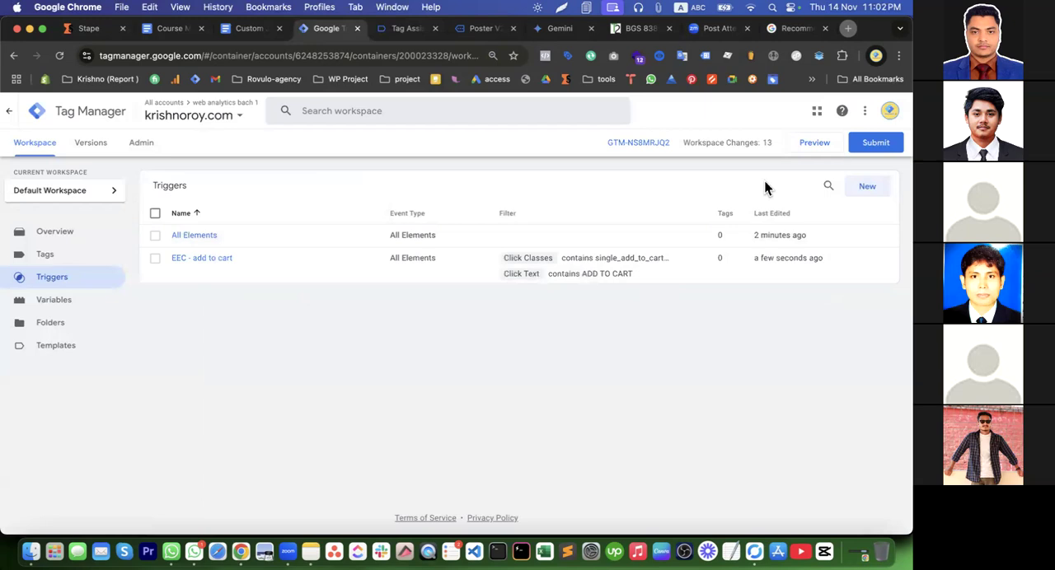
# Create a new tag of type Google Analytics: GA4 Event
pyautogui.click(39, 256)
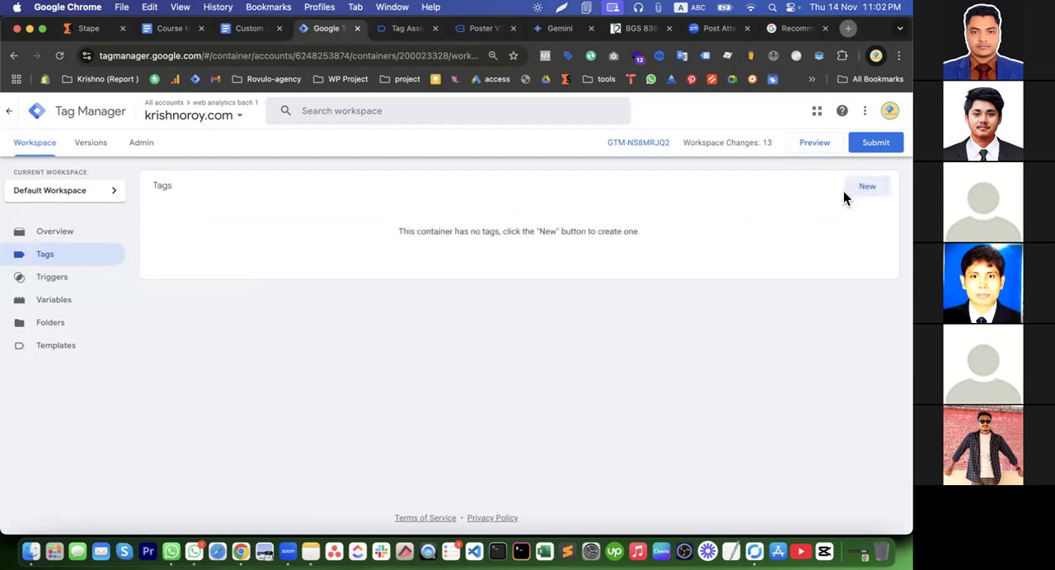
pyautogui.click(863, 188)
pyautogui.click(473, 216)
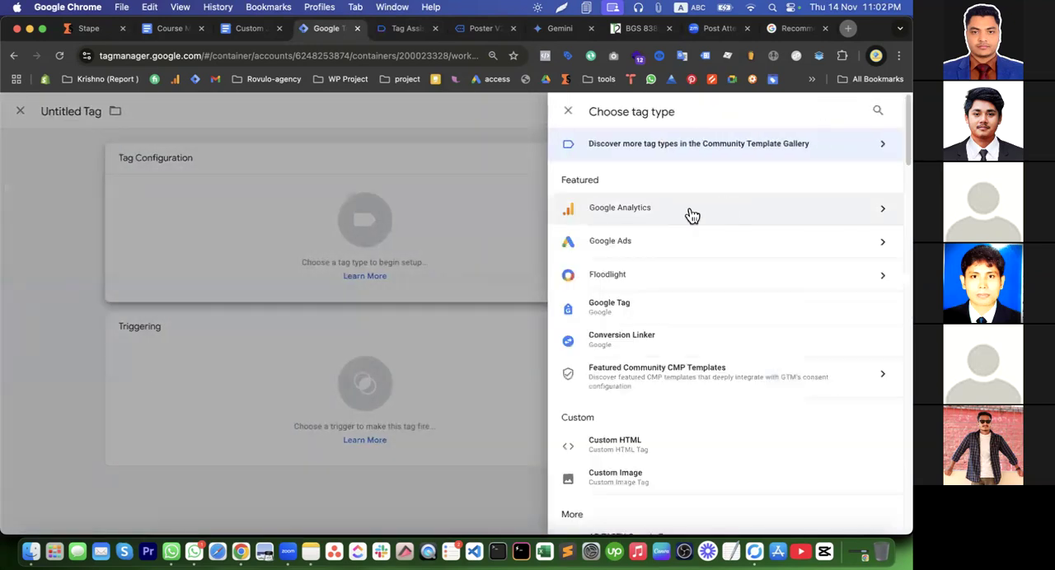
pyautogui.click(692, 216)
pyautogui.click(683, 223)
# Set the GA4 event tag's Measurement ID to G-234GDSS
pyautogui.click(359, 275)
pyautogui.write('G234r2353')
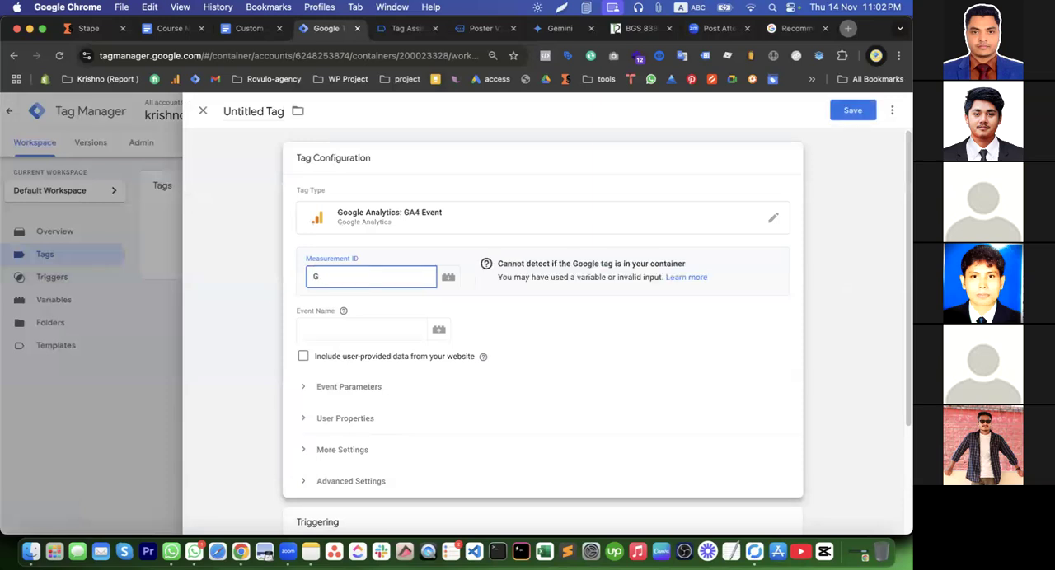
pyautogui.press('BackSpace')
pyautogui.press('BackSpace')
pyautogui.press('BackSpace')
pyautogui.write('GDSS')
pyautogui.click(315, 277)
pyautogui.write('-')
pyautogui.click(339, 327)
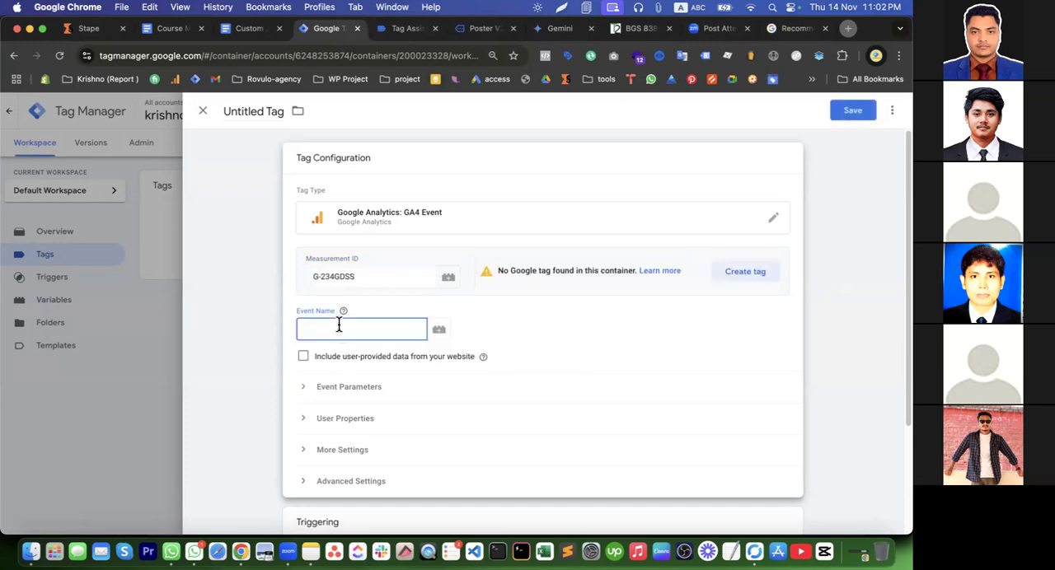
pyautogui.click(741, 273)
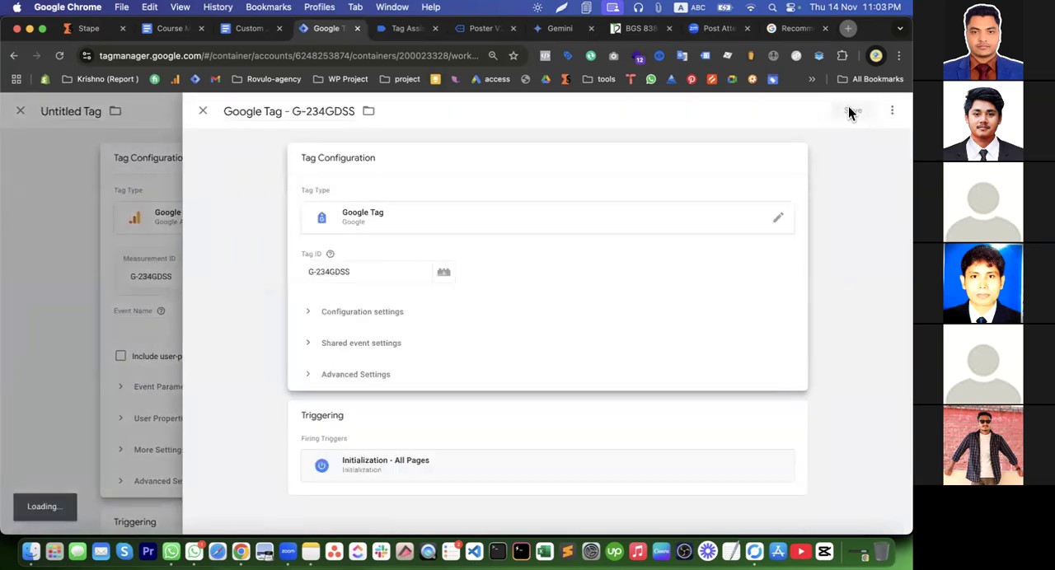
pyautogui.click(133, 362)
pyautogui.click(470, 248)
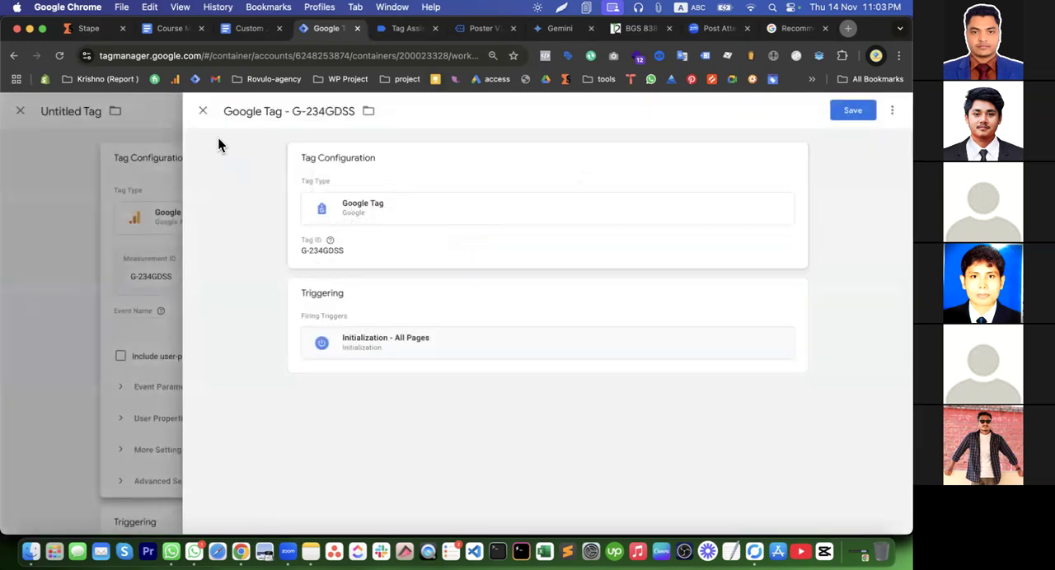
pyautogui.click(202, 110)
pyautogui.click(564, 249)
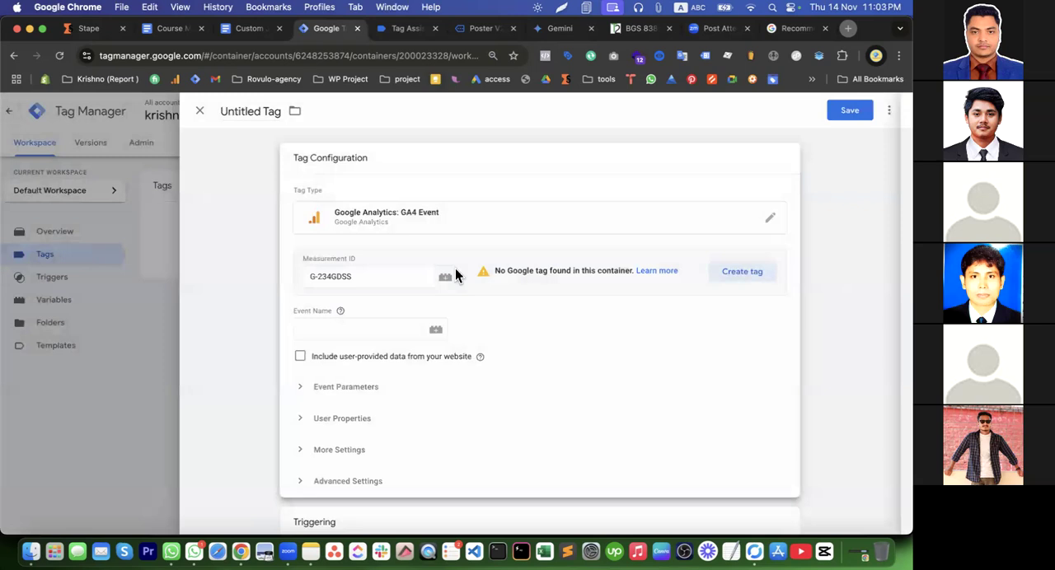
# Create and save a Google Tag for G-234GDSS with the Initialization - All Pages trigger
pyautogui.click(747, 273)
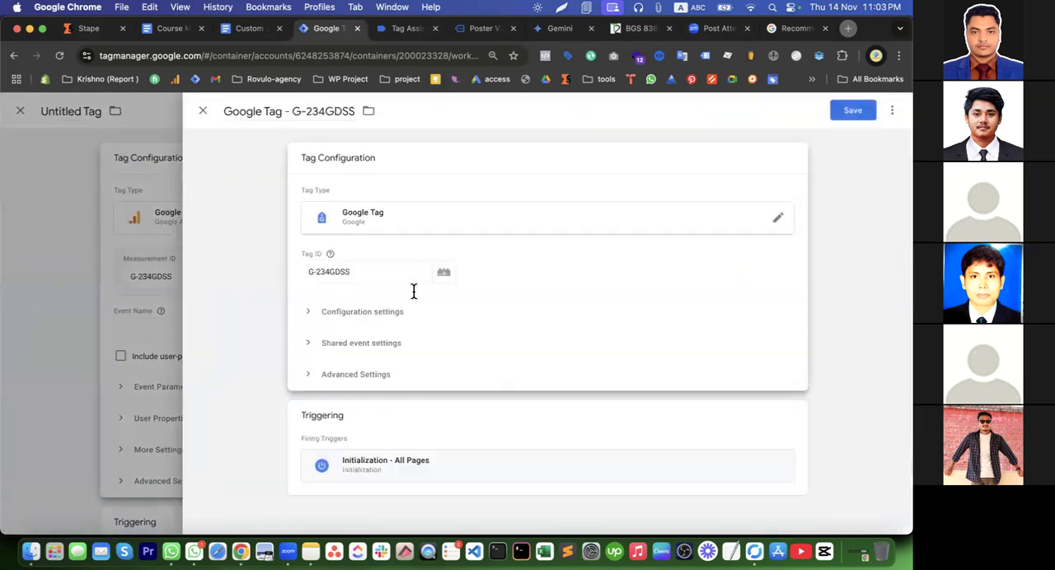
pyautogui.click(346, 317)
pyautogui.click(344, 316)
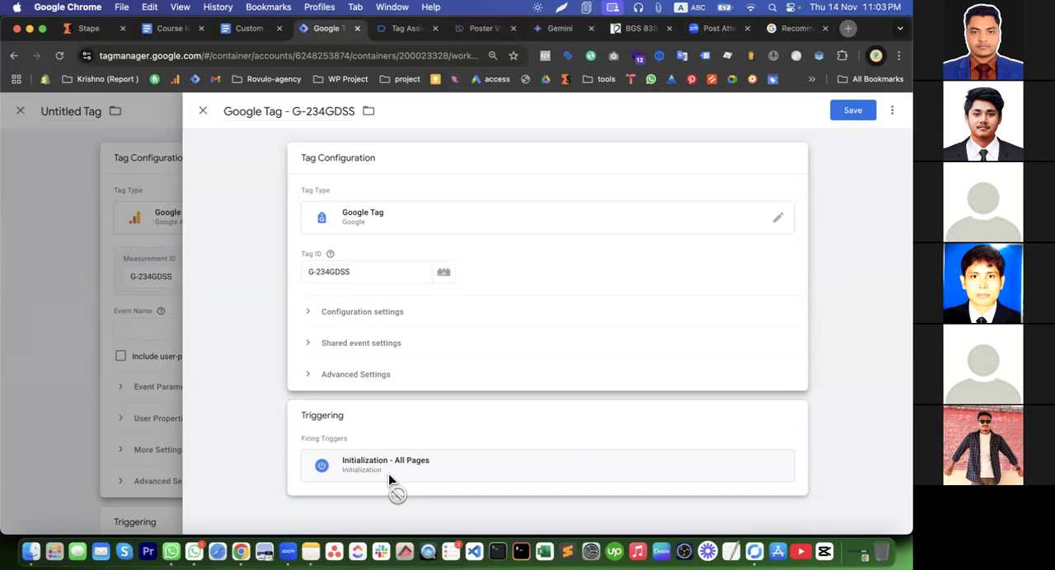
pyautogui.click(290, 116)
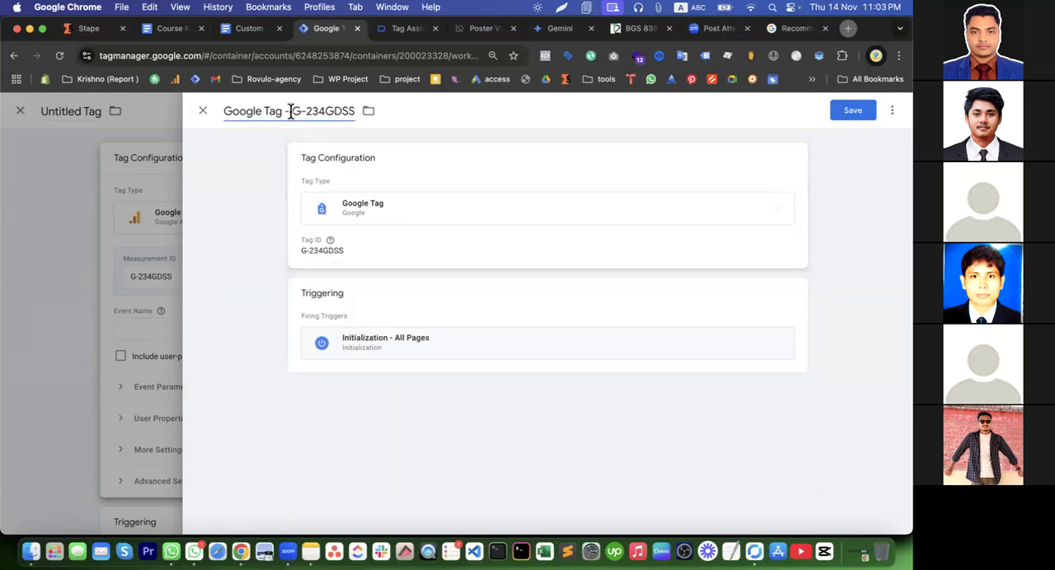
pyautogui.click(846, 116)
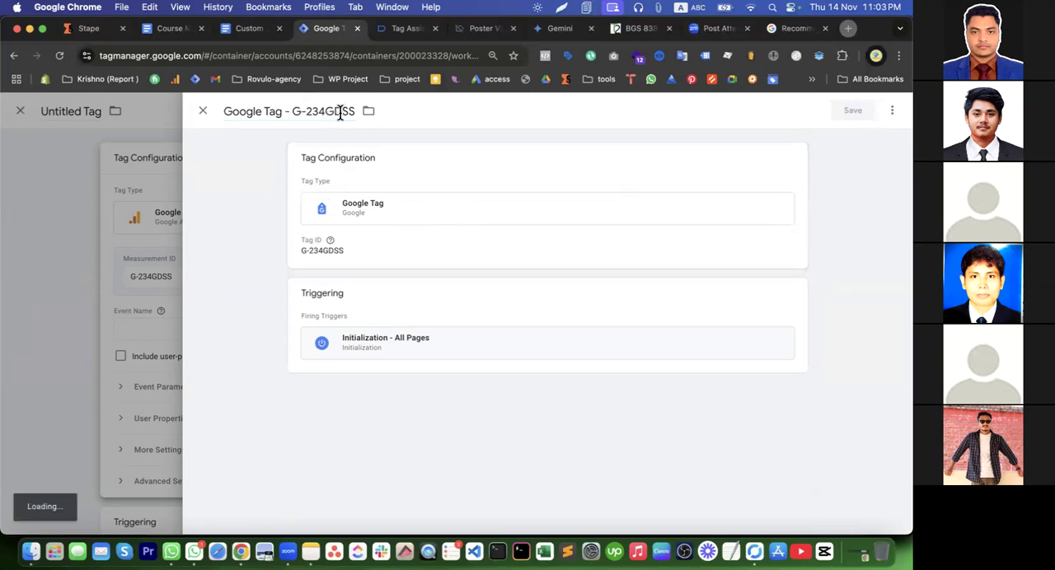
# Set the GA4 event tag's event name to add_to_cart
pyautogui.click(306, 333)
pyautogui.write('add_tocart')
pyautogui.click(324, 329)
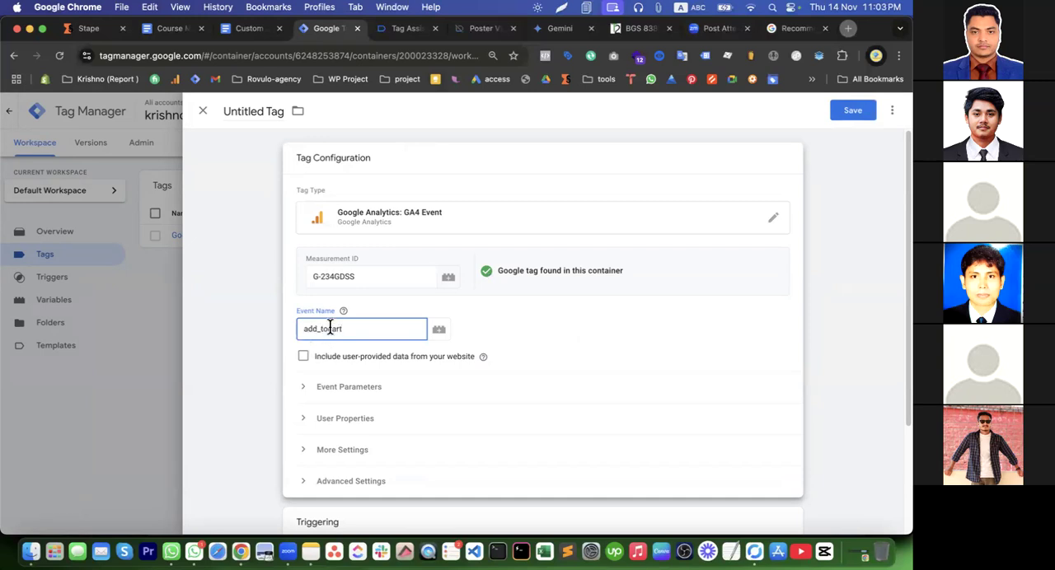
pyautogui.write('_')
# Assign the "EEC - add to cart" trigger to the GA4 event tag
pyautogui.scroll(-3, 387, 445)
pyautogui.click(386, 443)
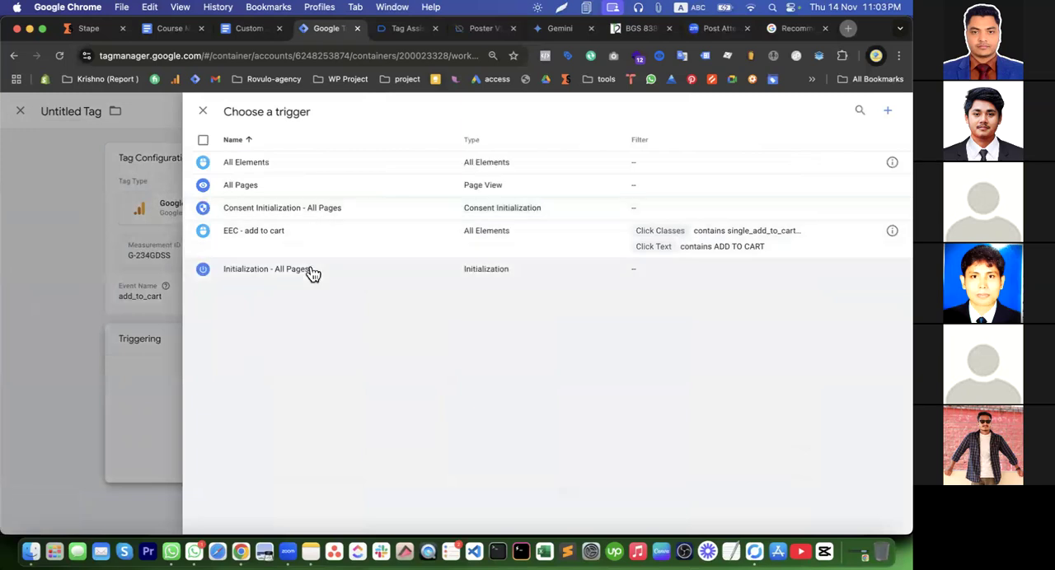
pyautogui.click(320, 243)
# Add an event parameter named item_title to the GA4 event tag
pyautogui.click(393, 301)
pyautogui.click(346, 389)
pyautogui.click(384, 468)
pyautogui.scroll(-3, 343, 334)
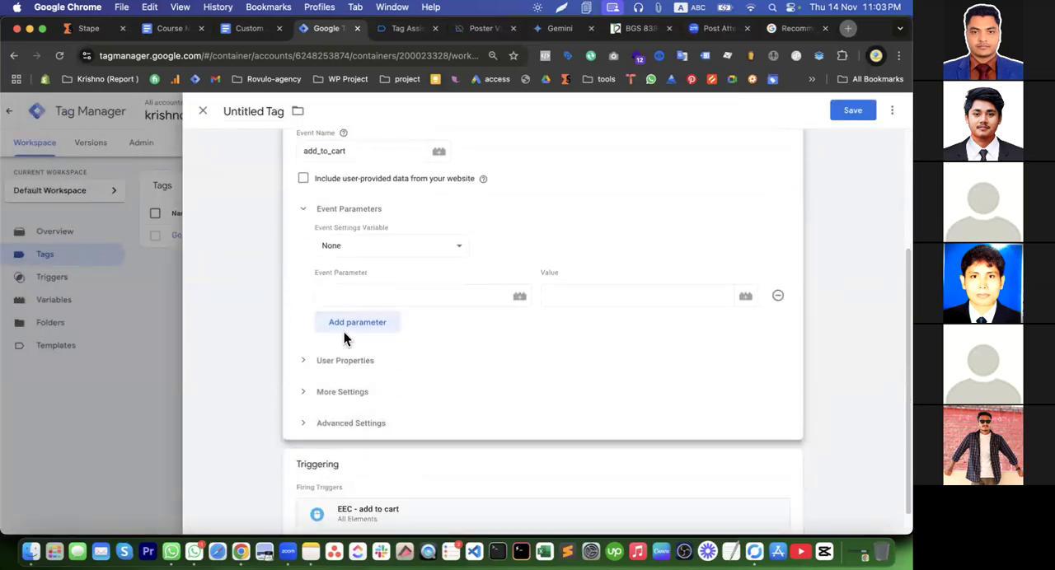
pyautogui.click(344, 331)
pyautogui.click(353, 301)
pyautogui.write('item')
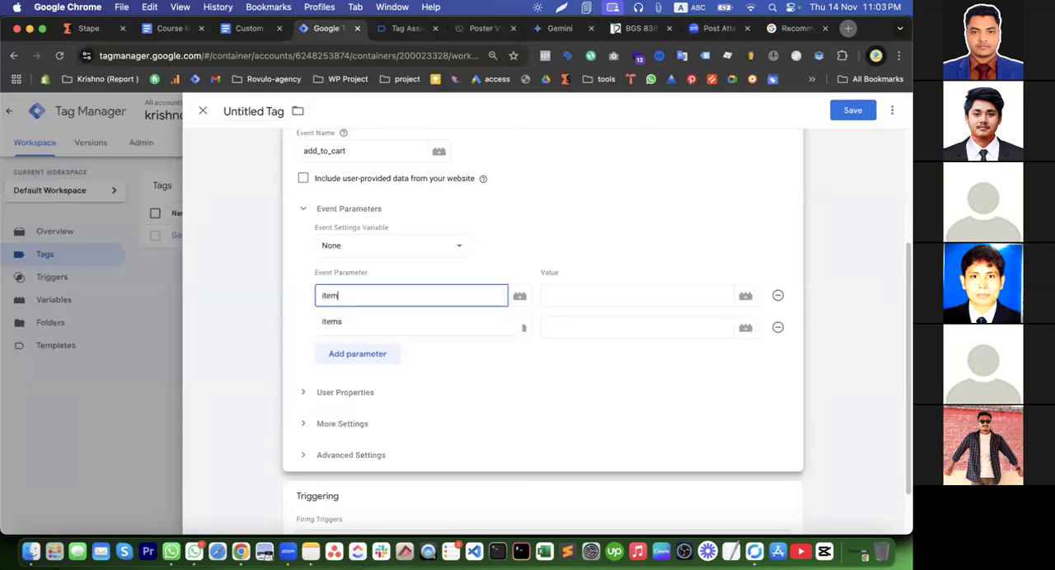
pyautogui.write('_title')
# Add two more event parameters named value and quantity
pyautogui.click(353, 327)
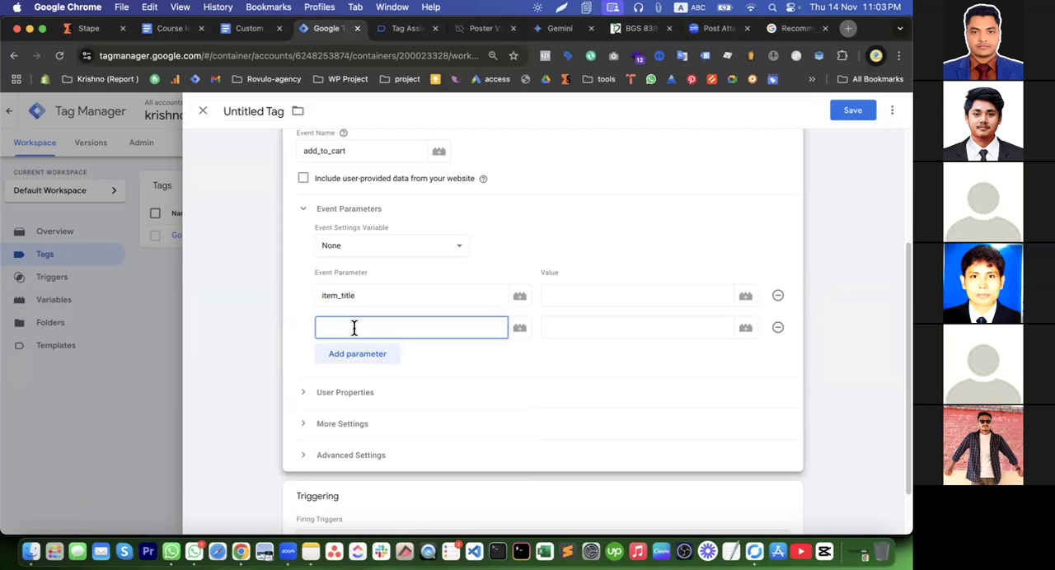
pyautogui.write('value')
pyautogui.click(357, 358)
pyautogui.click(351, 361)
pyautogui.write('quantity')
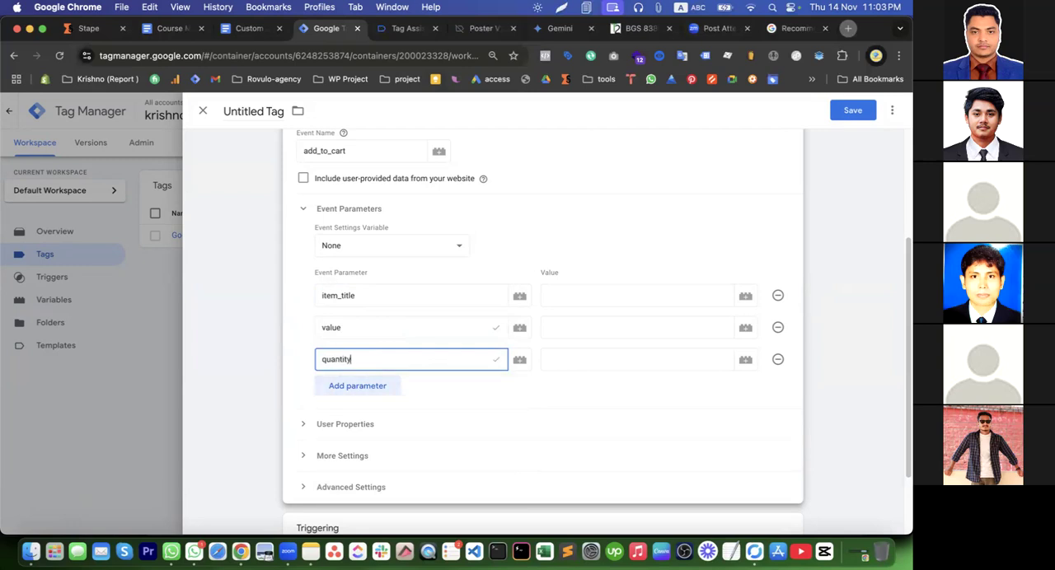
# Set the quantity parameter's value to {{cJS - quantity}} and the value parameter's value to {{cJS - value}}
pyautogui.click(576, 359)
pyautogui.write('{{qua')
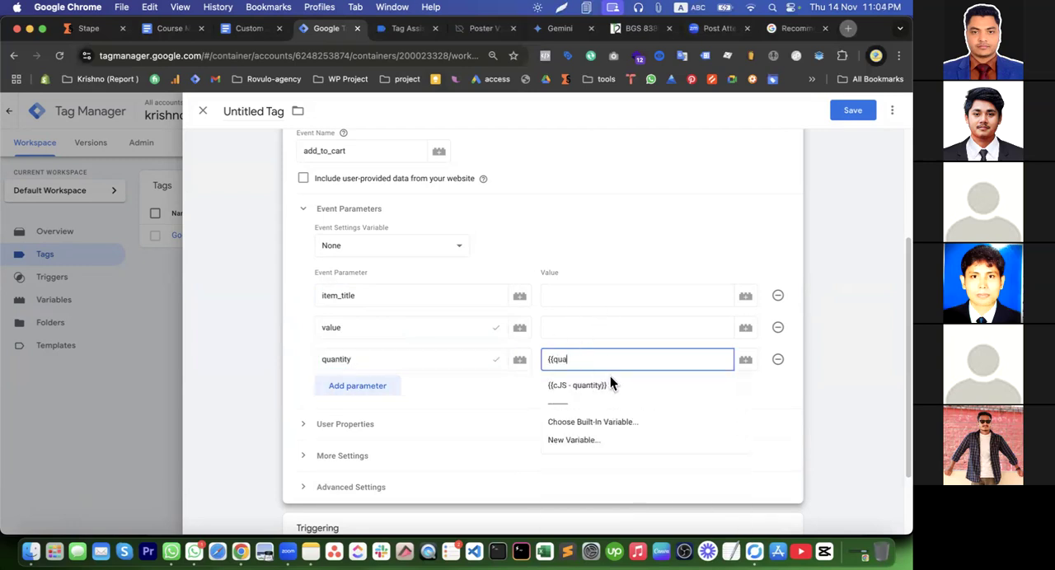
pyautogui.click(610, 383)
pyautogui.click(573, 336)
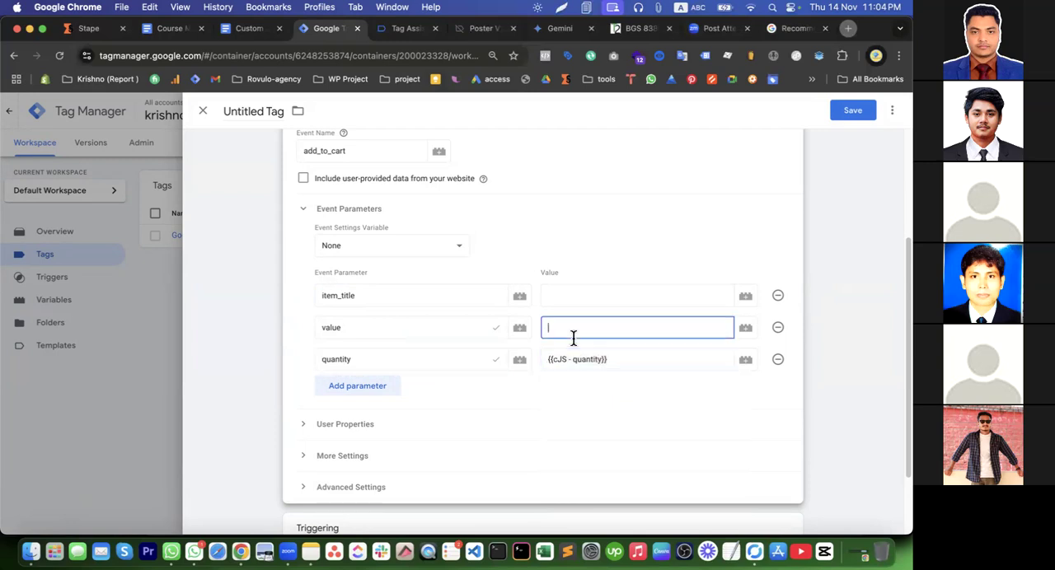
pyautogui.write('{{va')
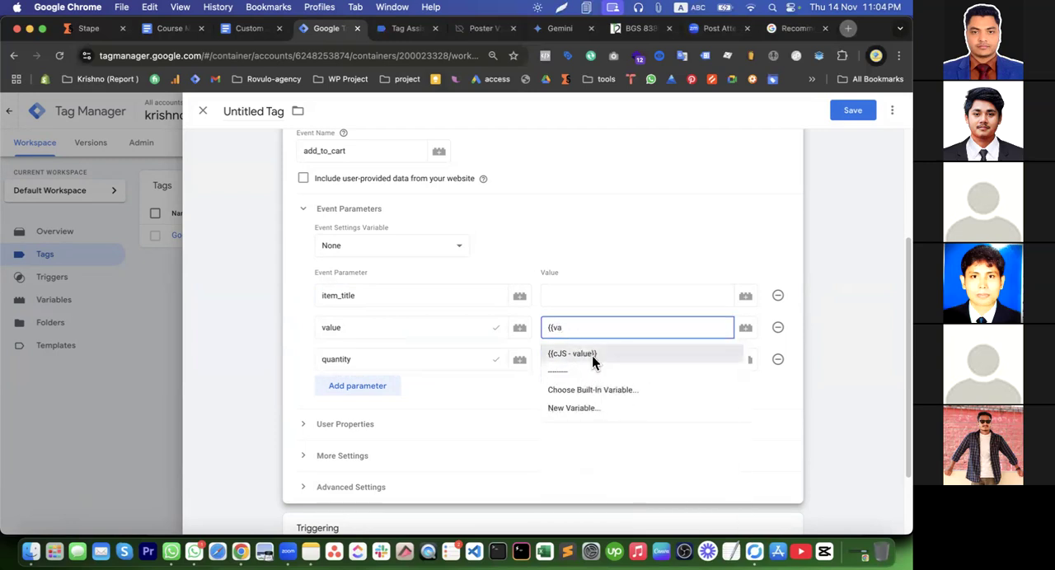
pyautogui.click(591, 355)
# Set the item_title parameter's value to {{cJS - Product title}}
pyautogui.click(572, 300)
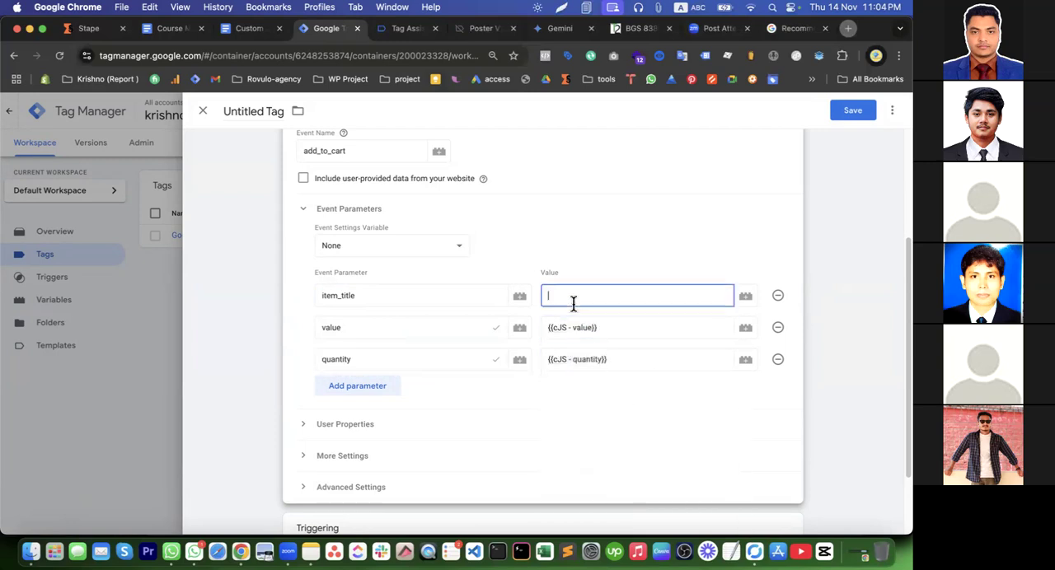
pyautogui.write('{{tit')
pyautogui.click(605, 323)
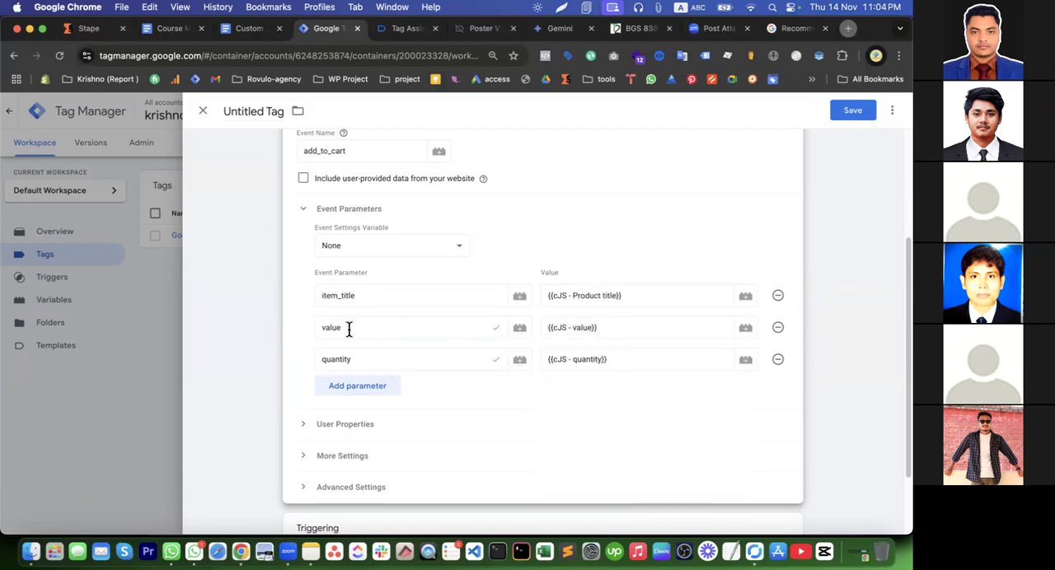
# Clear the first event parameter's name and re-enter it as item_title
pyautogui.doubleClick(338, 300)
pyautogui.write('tit')
pyautogui.press('BackSpace')
pyautogui.press('BackSpace')
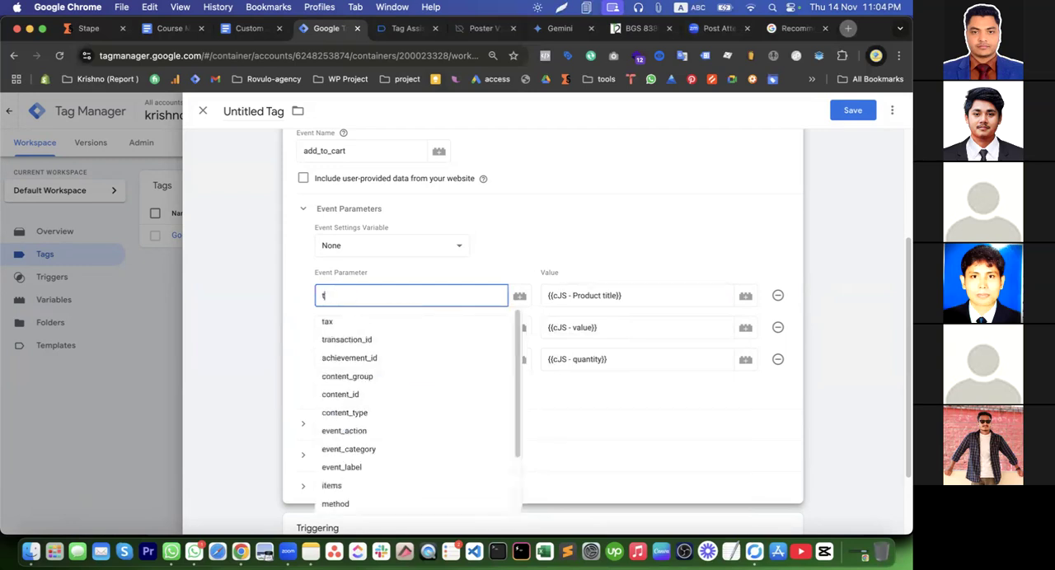
pyautogui.press('BackSpace')
pyautogui.write('pro')
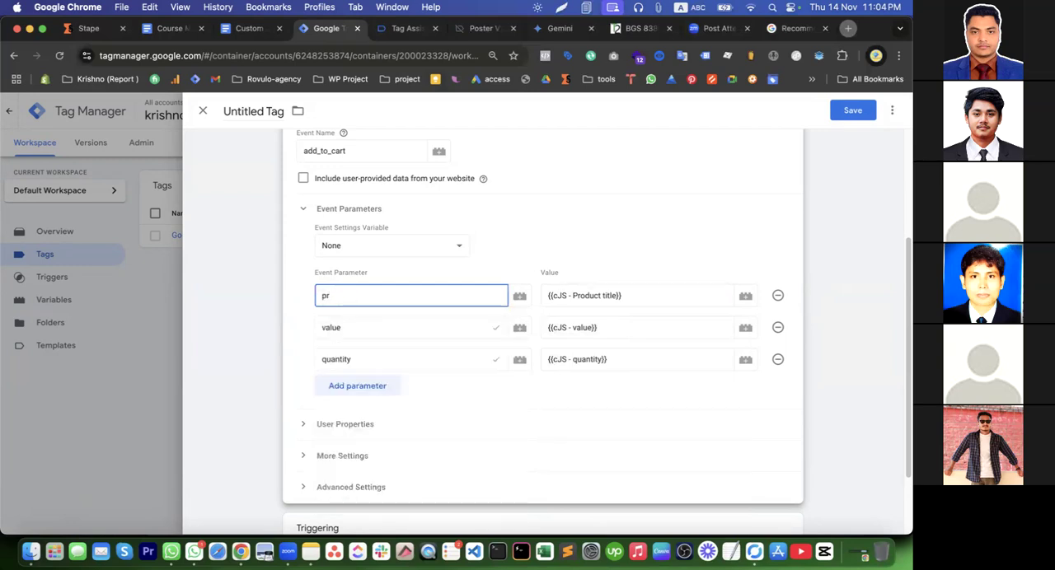
pyautogui.press('BackSpace')
pyautogui.press('BackSpace')
pyautogui.write('i')
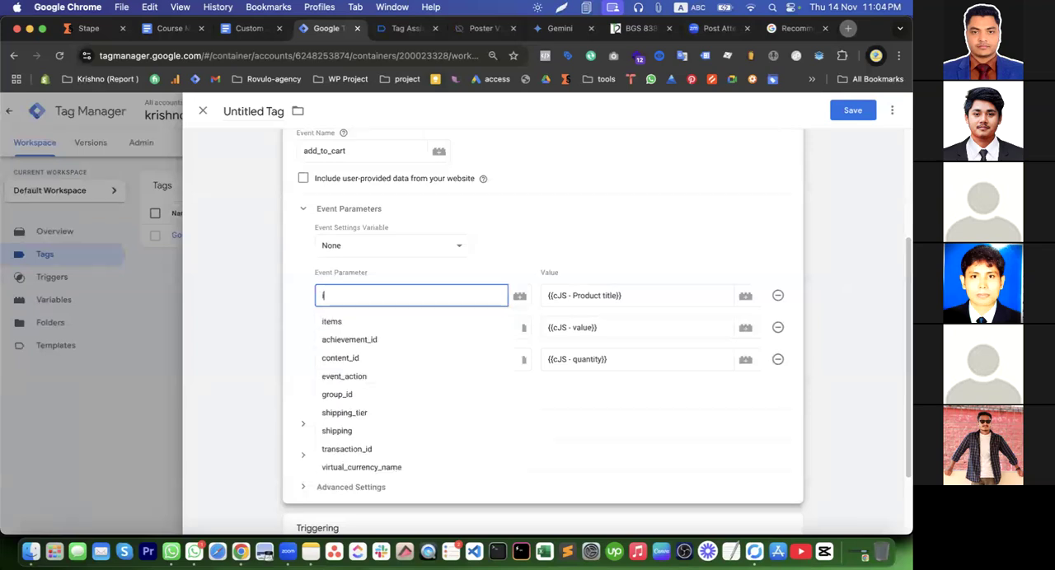
pyautogui.write('tem_titl')
pyautogui.write('e')
pyautogui.click(562, 338)
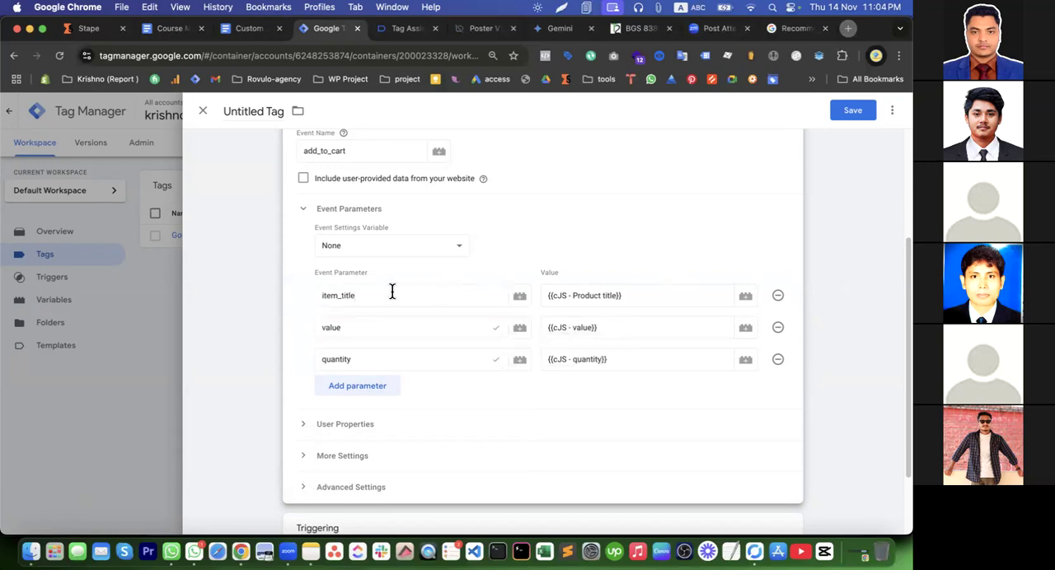
# Save the tag under the name "Google Analytics GA4 Event - Add to cart"
pyautogui.click(854, 112)
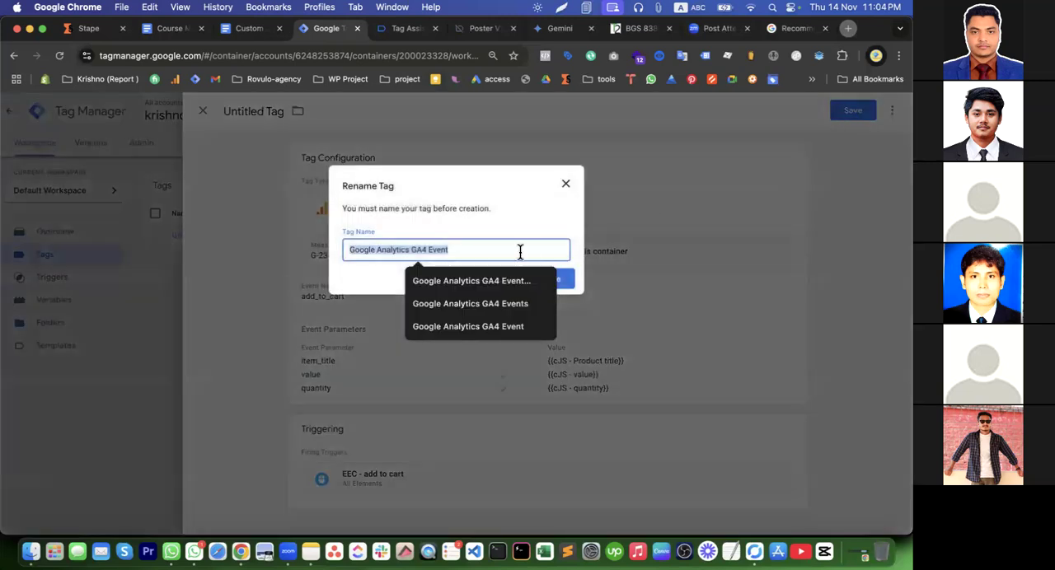
pyautogui.click(477, 250)
pyautogui.write('- ')
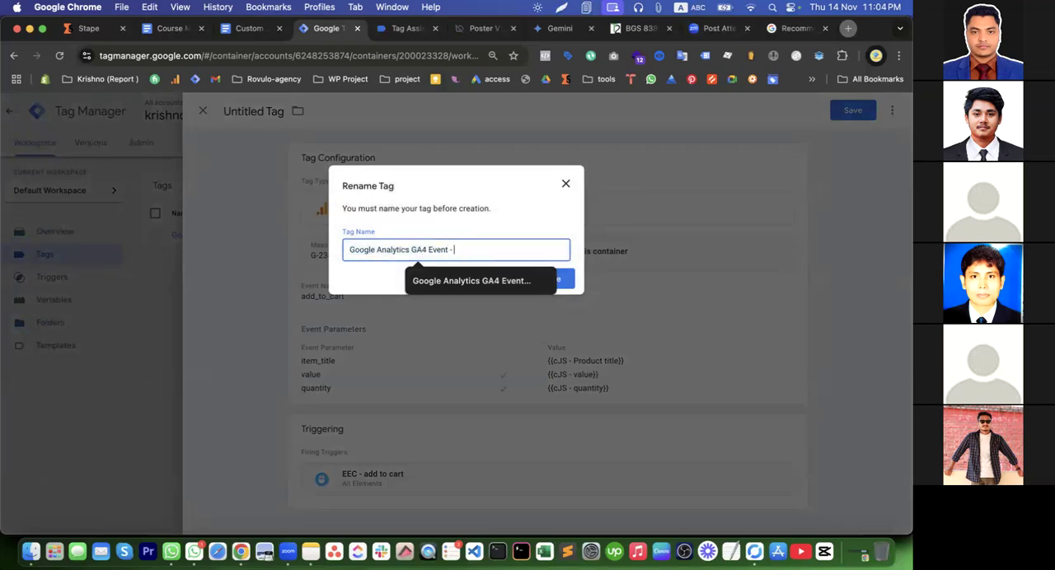
pyautogui.write('a')
pyautogui.press('BackSpace')
pyautogui.write('Add to ca')
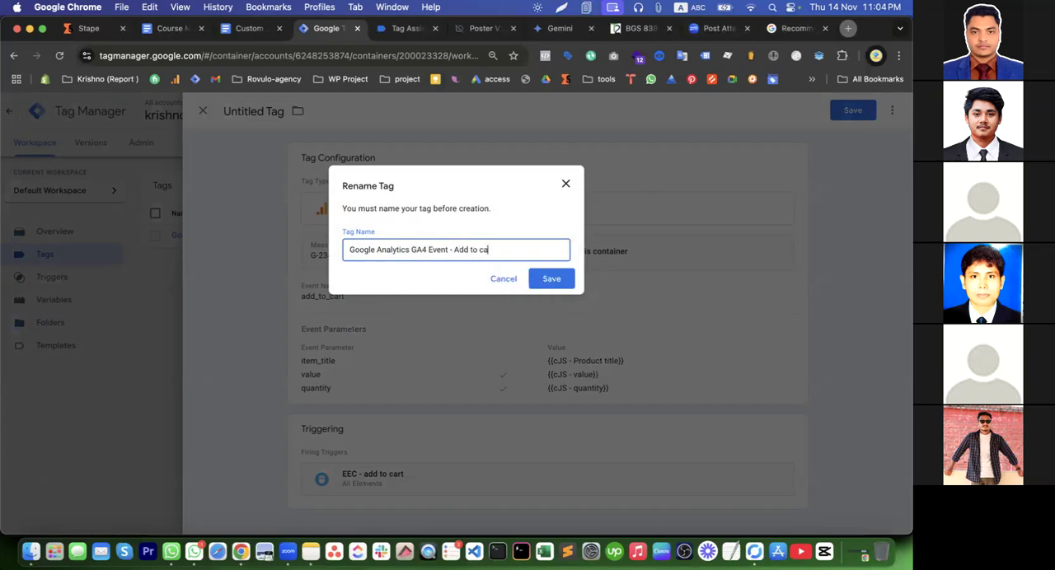
pyautogui.write('rt')
pyautogui.click(566, 278)
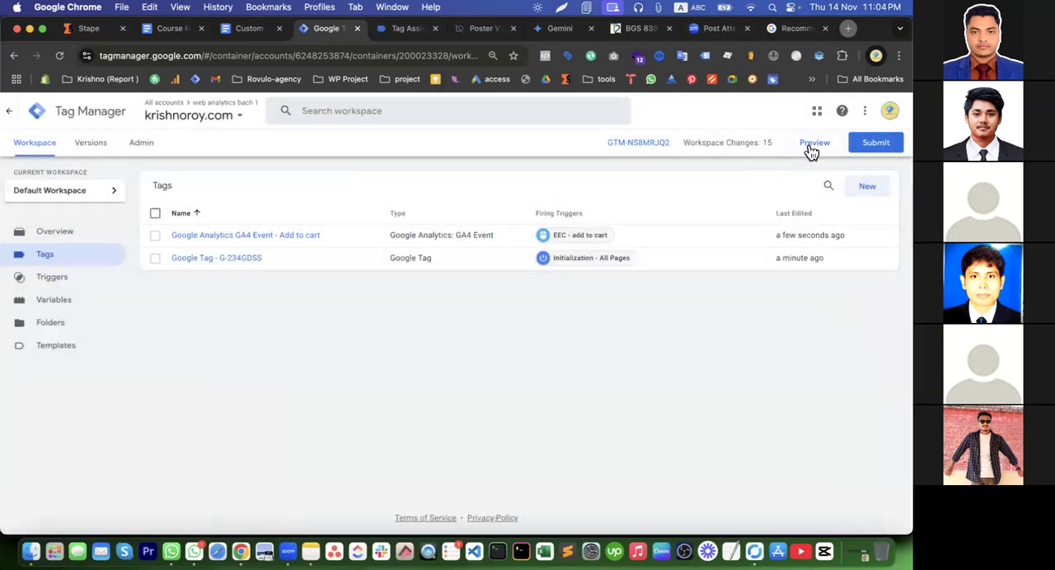
# Start the container preview in Tag Assistant and check the add-to-cart event tag's details in the summary
pyautogui.click(812, 151)
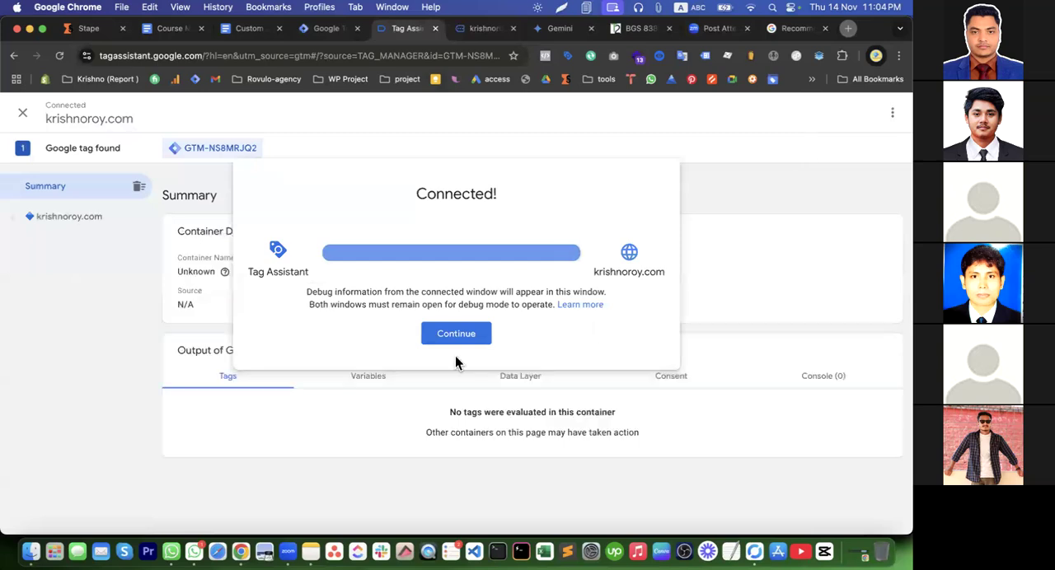
pyautogui.click(453, 334)
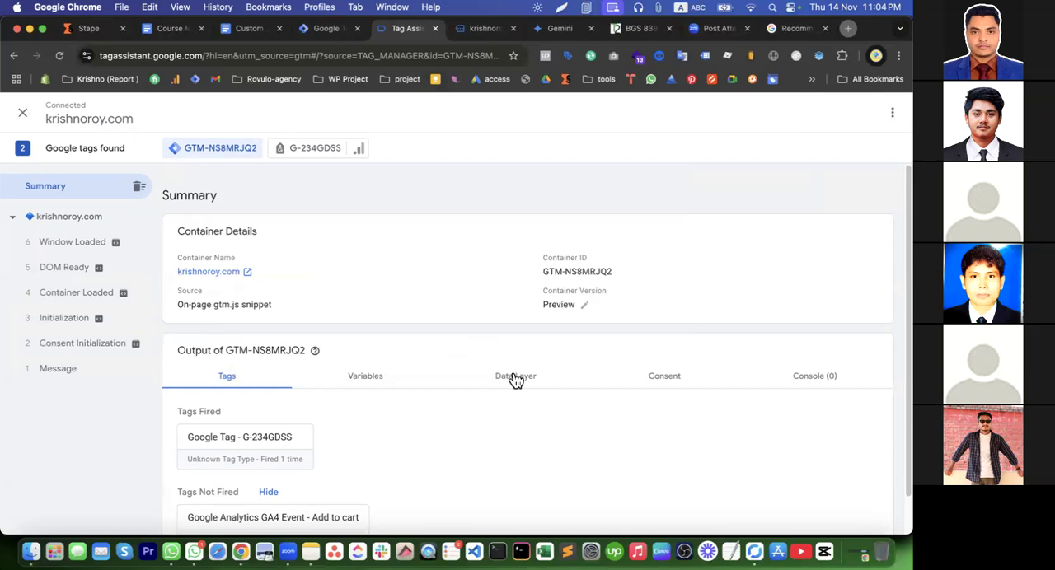
pyautogui.scroll(-1, 337, 439)
pyautogui.click(287, 505)
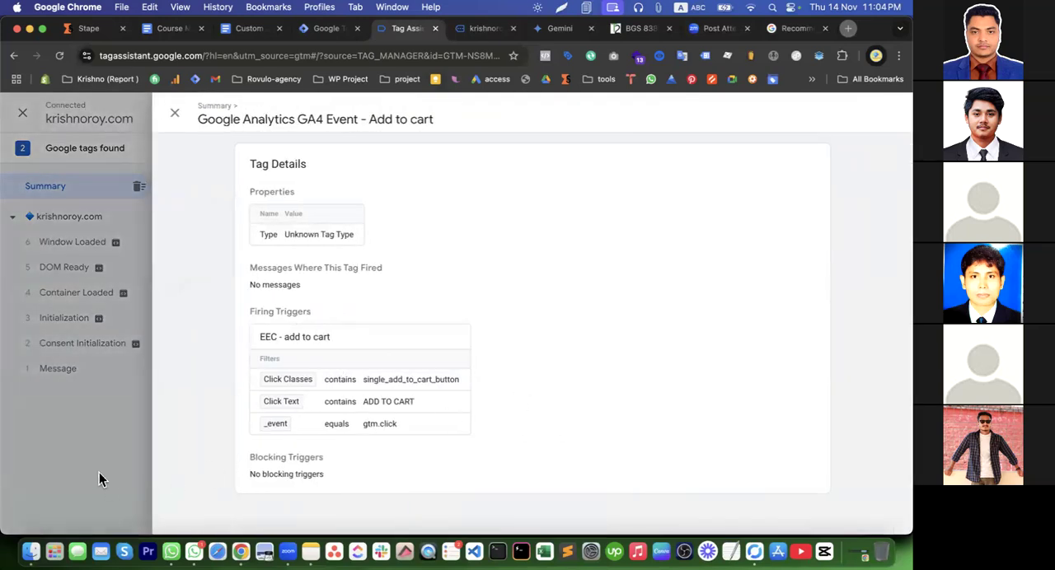
pyautogui.click(99, 472)
pyautogui.click(266, 492)
pyautogui.click(64, 458)
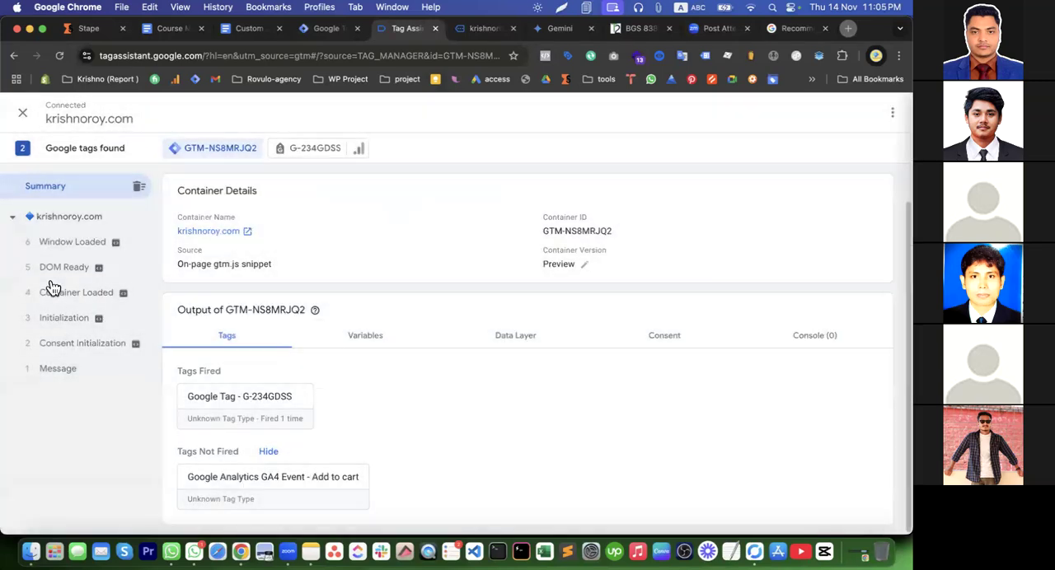
# Examine the add-to-cart tag's firing trigger conditions for the Window Loaded event
pyautogui.click(50, 242)
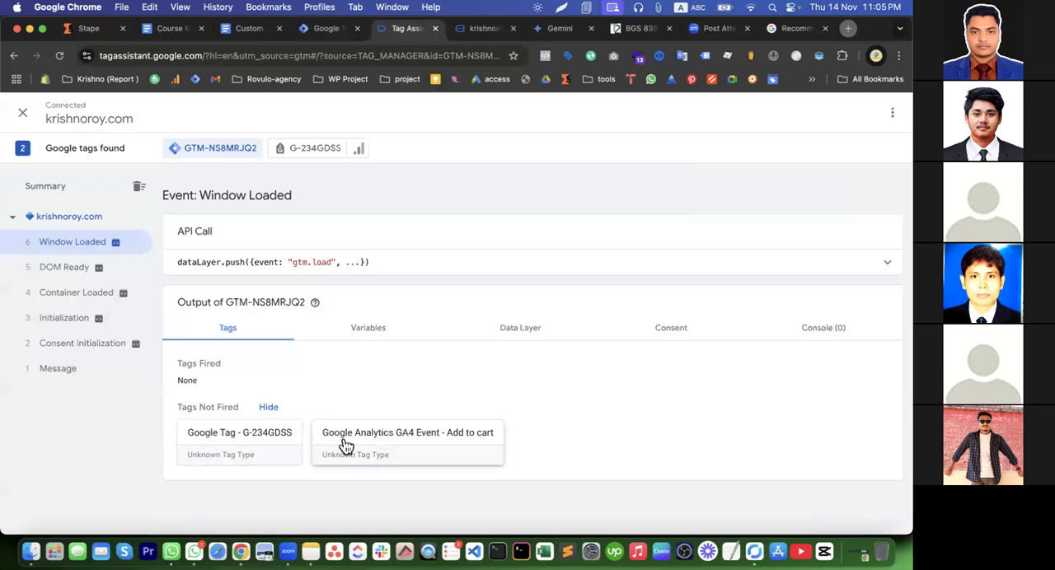
pyautogui.click(396, 450)
pyautogui.moveTo(356, 365); pyautogui.dragTo(499, 364)
pyautogui.click(380, 384)
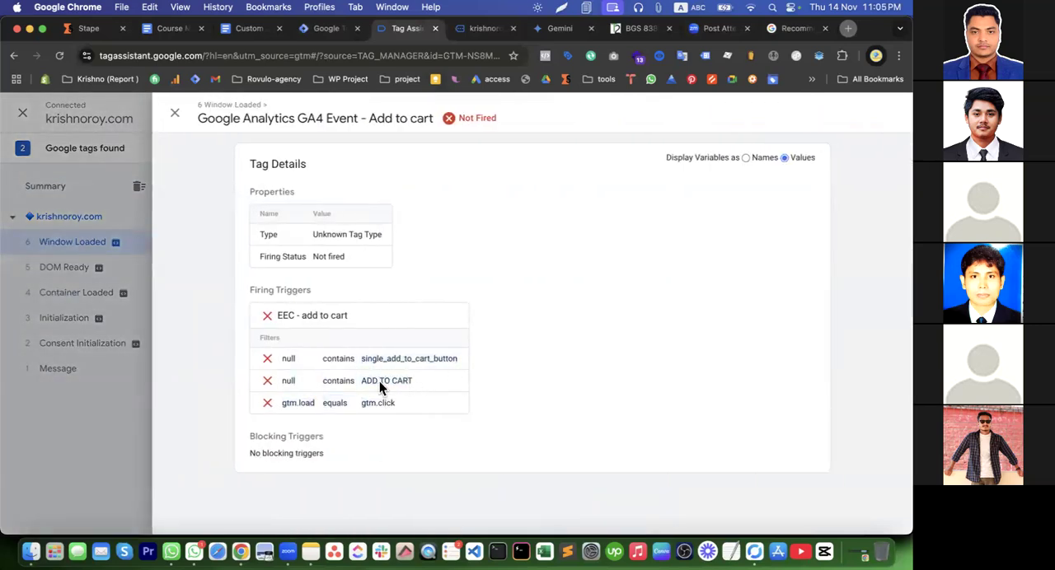
pyautogui.moveTo(358, 380); pyautogui.dragTo(437, 384)
pyautogui.moveTo(327, 404); pyautogui.dragTo(407, 404)
pyautogui.click(98, 432)
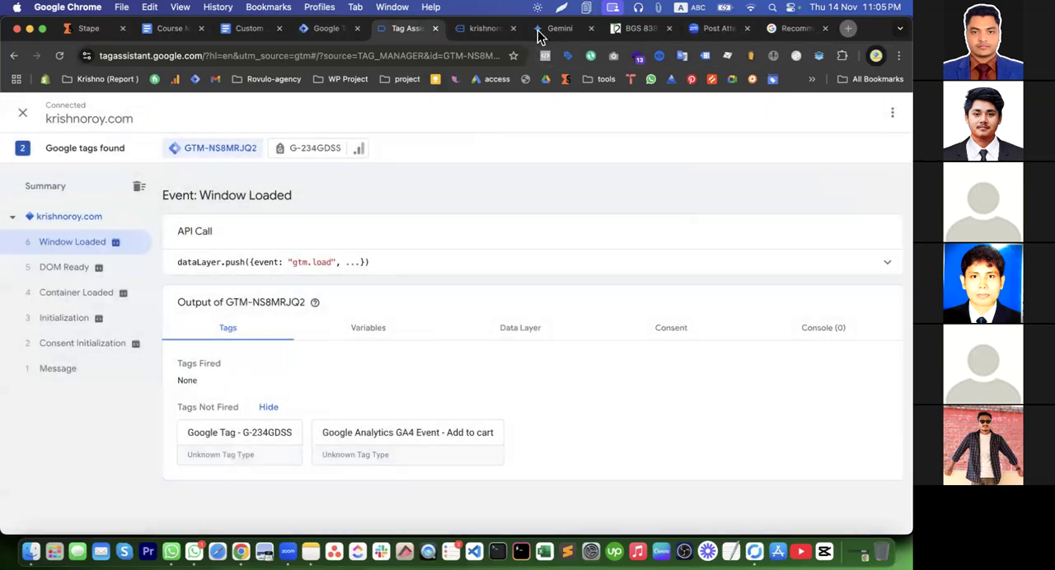
# Switch to the connected store page and open the Poster V2 product
pyautogui.click(480, 31)
pyautogui.scroll(-10, 554, 232)
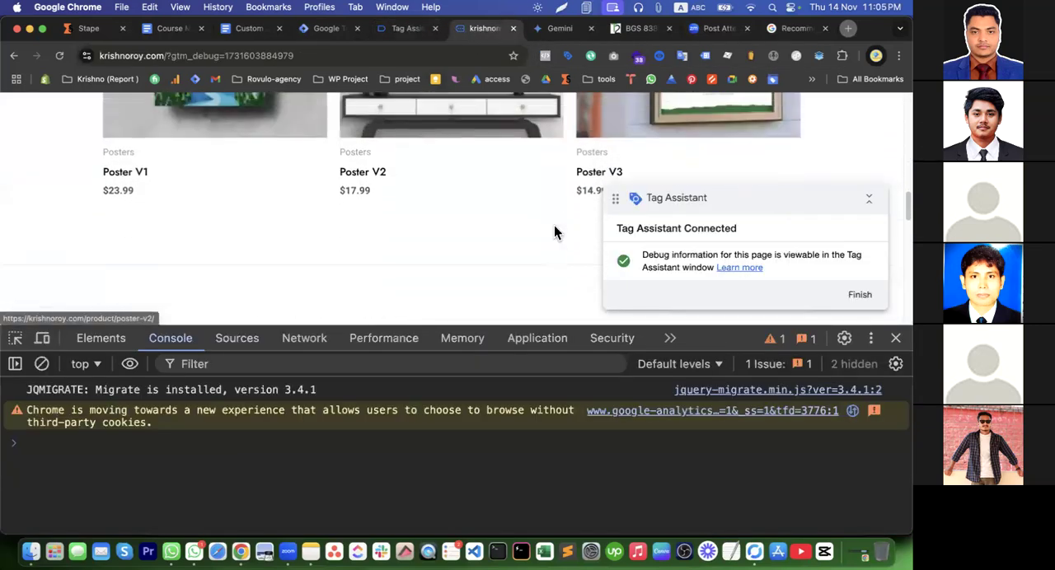
pyautogui.click(372, 254)
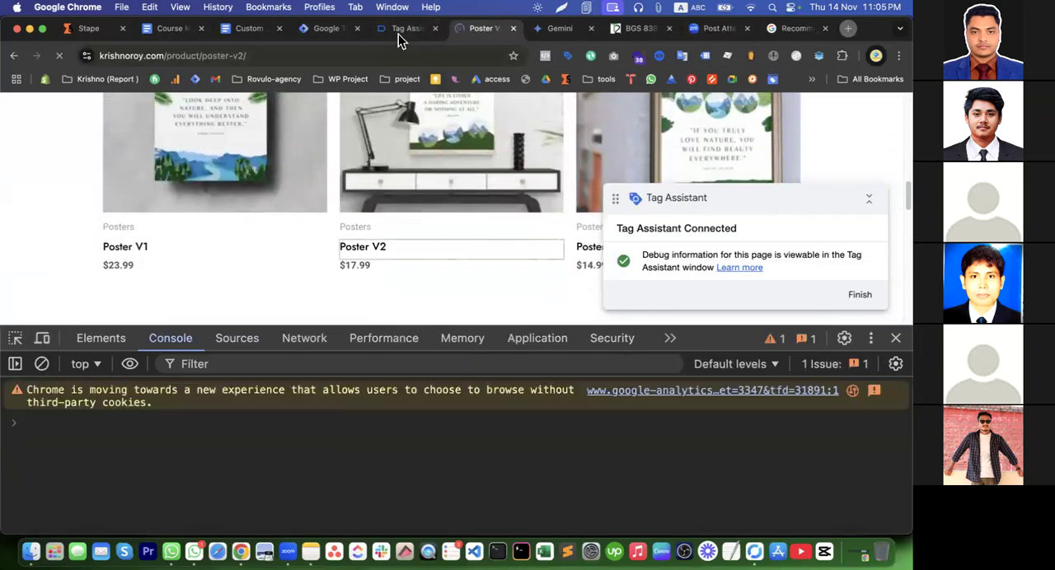
# Return to Tag Assistant and check the add-to-cart event tag's details in the overall summary after the product page visit
pyautogui.click(399, 33)
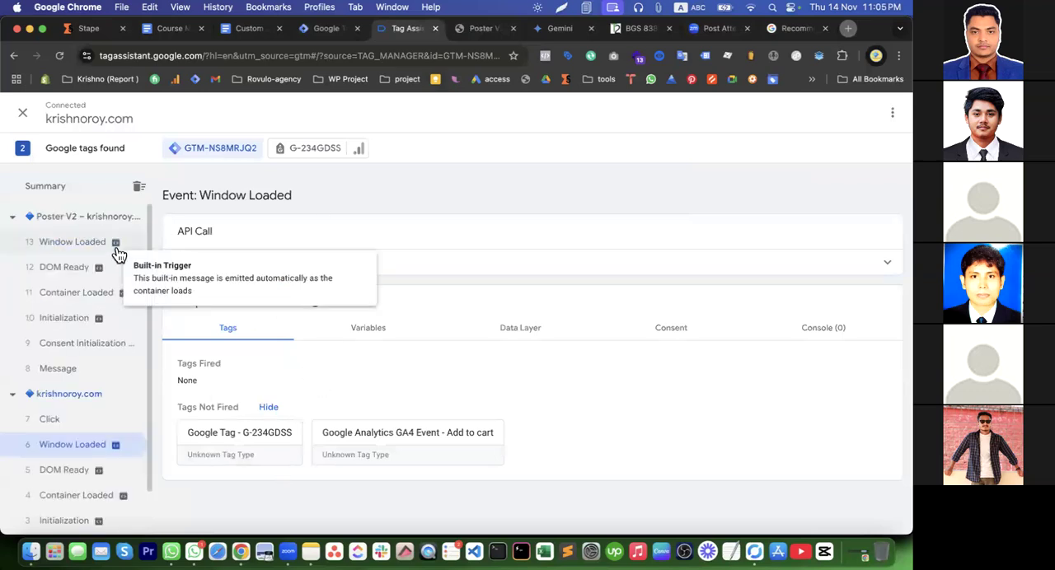
pyautogui.click(71, 190)
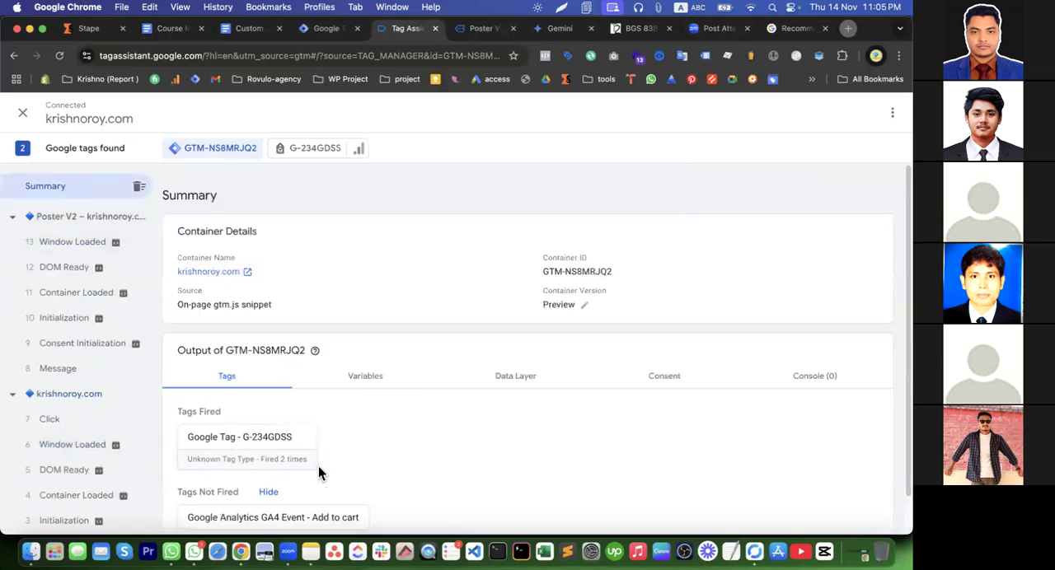
pyautogui.click(342, 519)
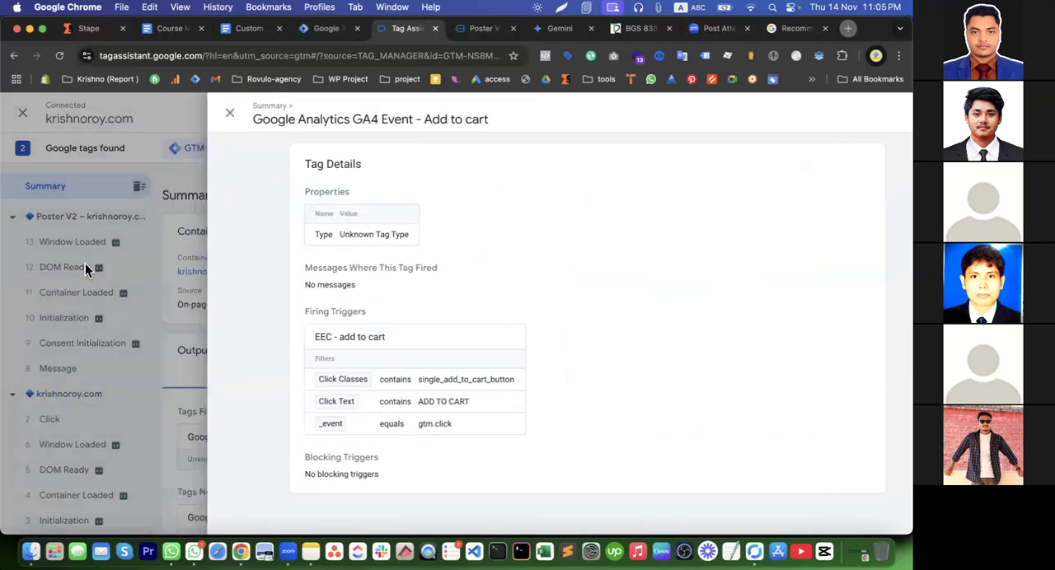
# Inspect the add-to-cart tag's firing trigger conditions for the Poster V2 page's Window Loaded event
pyautogui.click(85, 261)
pyautogui.click(75, 249)
pyautogui.click(391, 458)
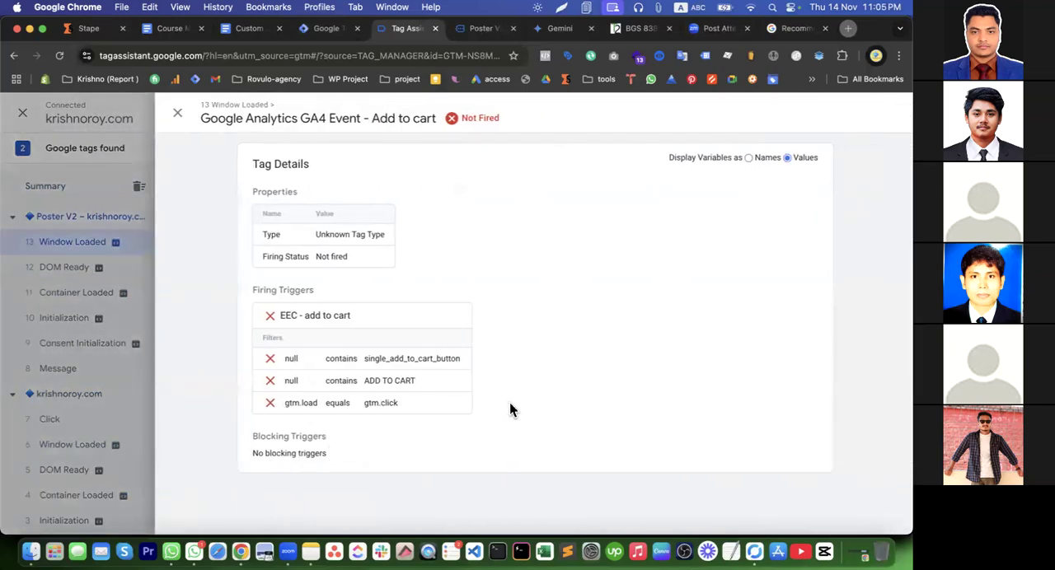
pyautogui.click(91, 300)
# Switch to the store page, set the Poster V2 quantity to 2 and add the product to the cart
pyautogui.click(479, 28)
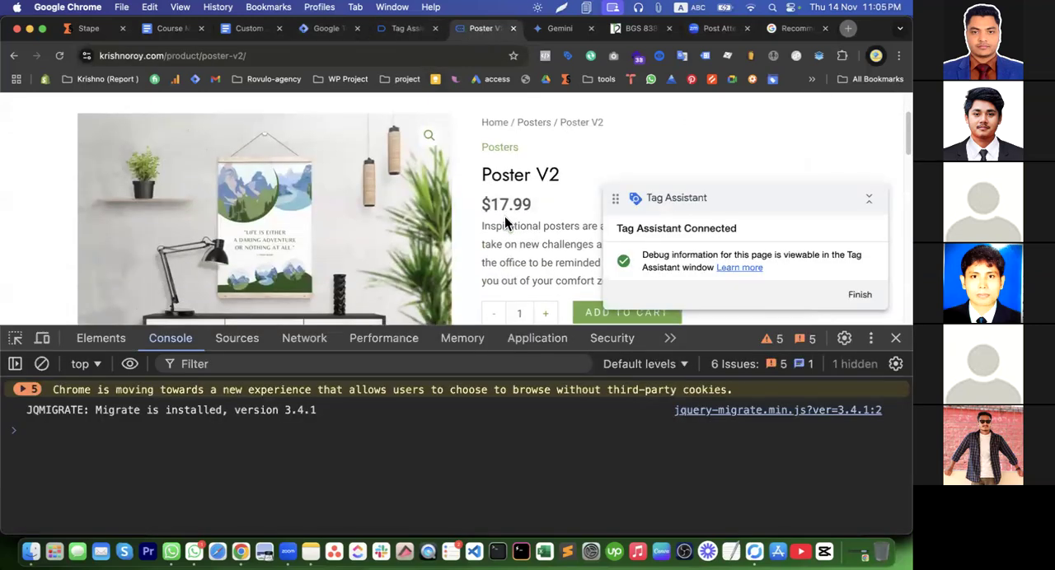
pyautogui.scroll(-3, 511, 212)
pyautogui.click(546, 250)
pyautogui.click(584, 245)
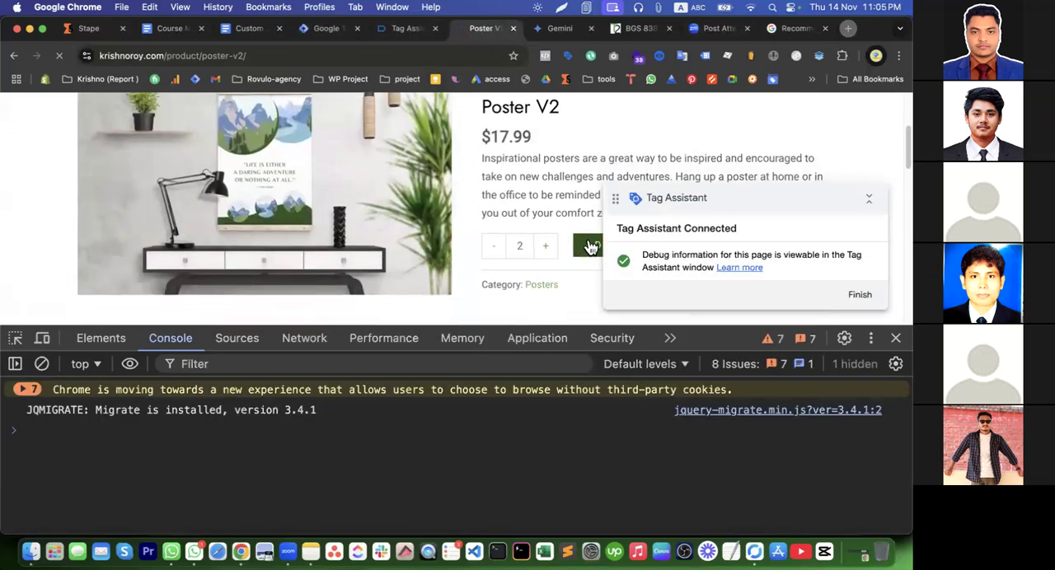
# Return to Tag Assistant and check in the overall summary which message the add-to-cart event tag fired on
pyautogui.click(402, 30)
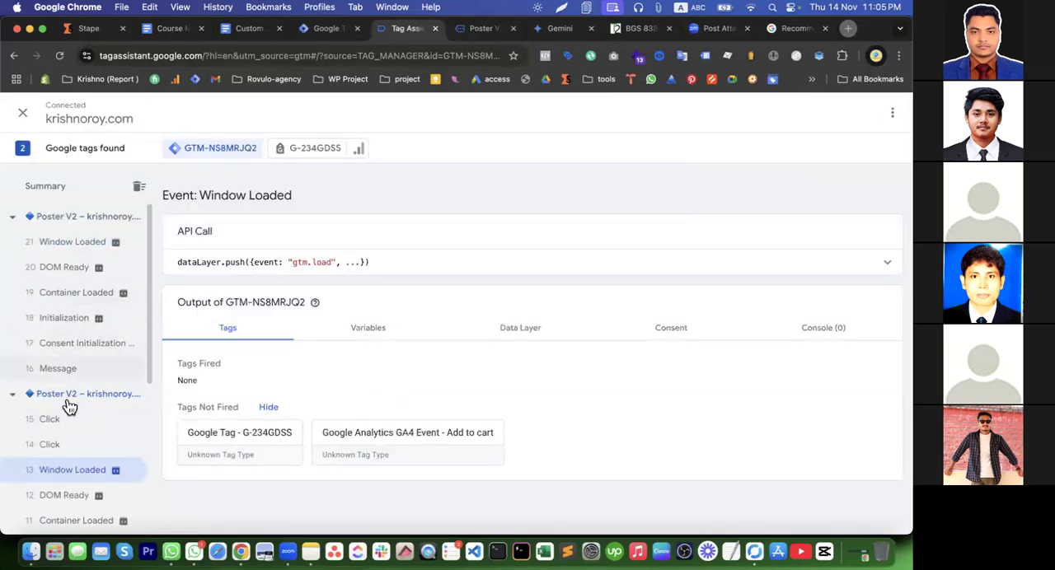
pyautogui.click(73, 189)
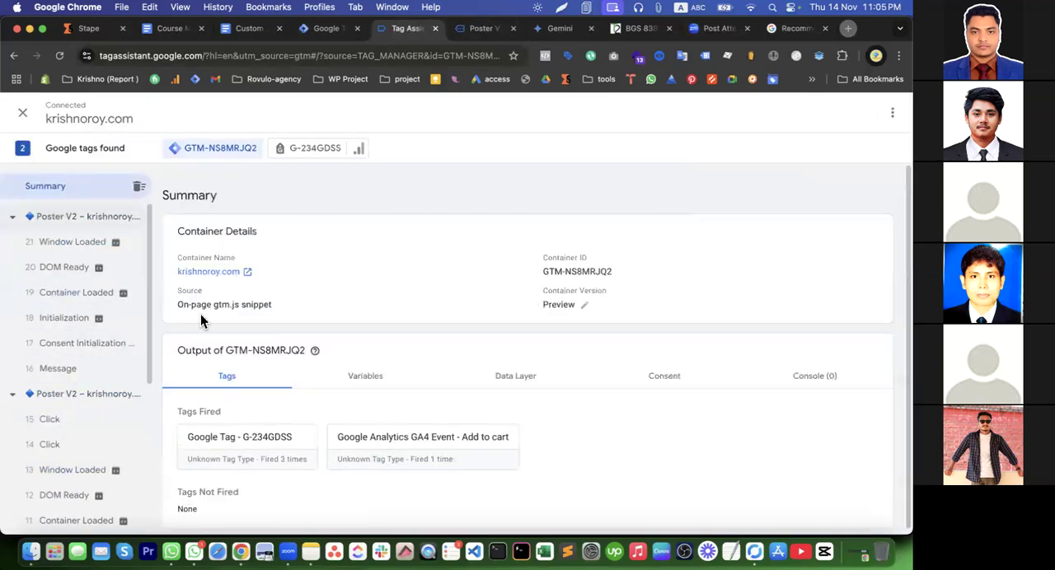
pyautogui.click(396, 459)
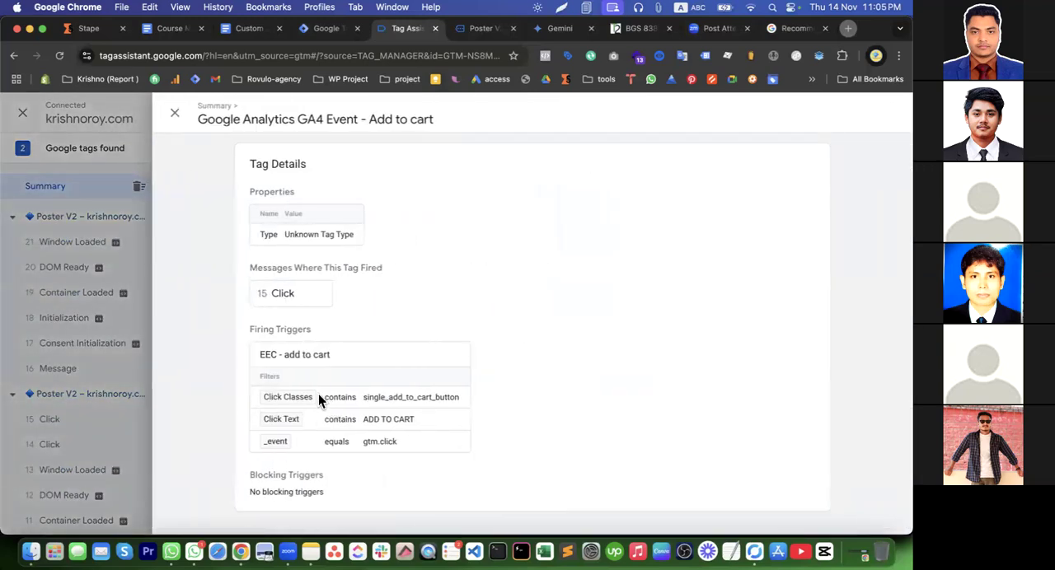
pyautogui.click(61, 345)
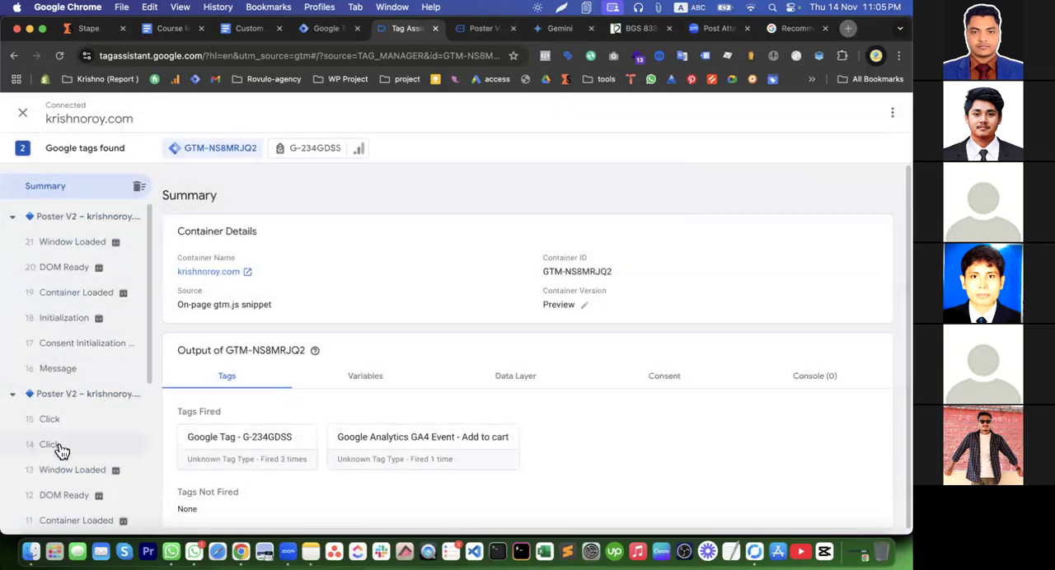
# Check the two Click events on the Poster V2 page and examine the add-to-cart tag's trigger filters on the later one
pyautogui.click(51, 445)
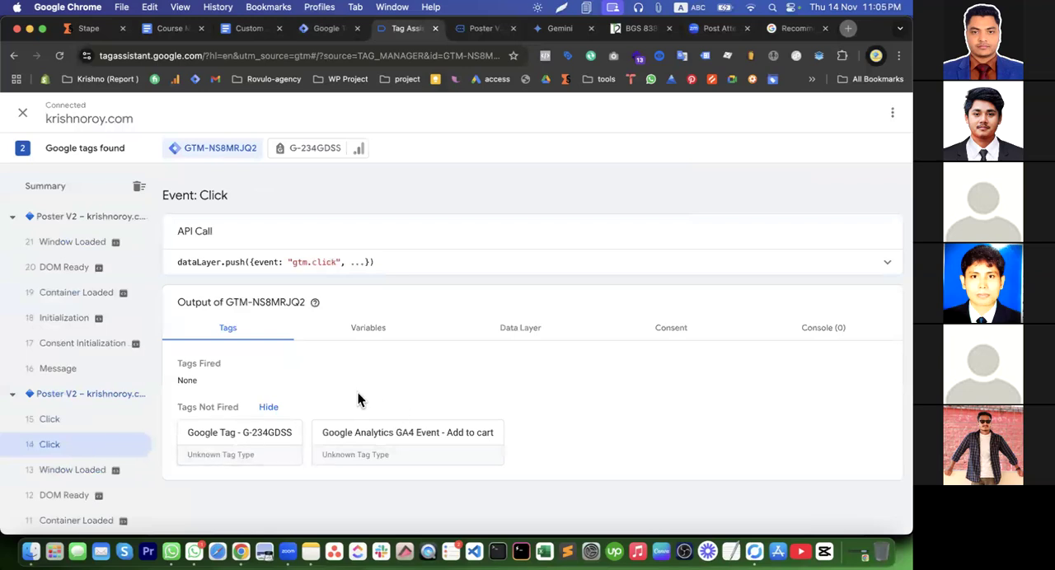
pyautogui.click(70, 421)
pyautogui.click(317, 403)
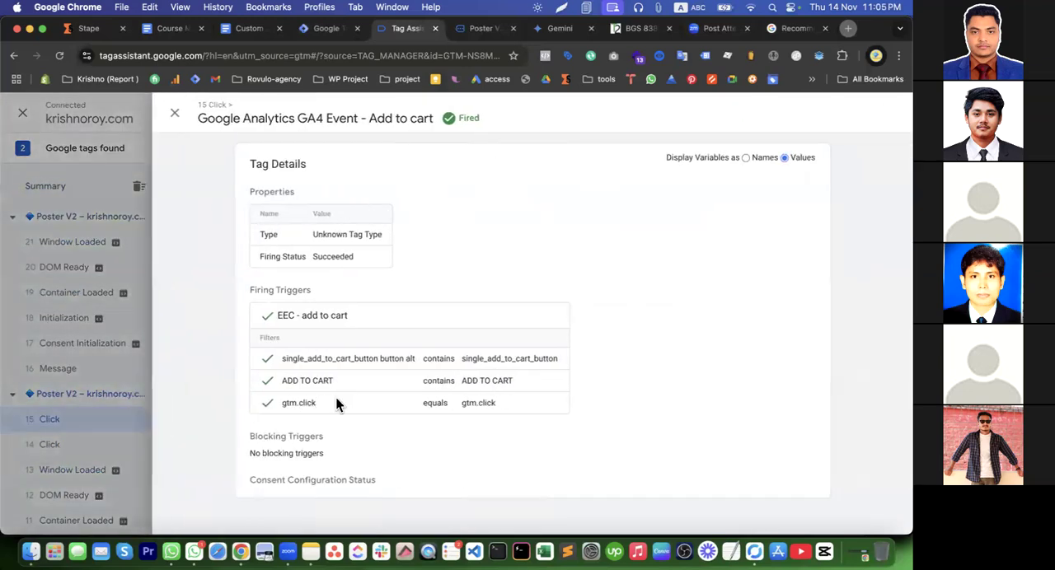
pyautogui.moveTo(434, 360); pyautogui.dragTo(533, 422)
pyautogui.click(488, 398)
pyautogui.click(138, 195)
# Review the later Click event's variables, focusing on the Click Text and Click Classes values
pyautogui.click(392, 336)
pyautogui.scroll(-3, 462, 370)
pyautogui.doubleClick(511, 367)
pyautogui.scroll(-5, 509, 368)
pyautogui.moveTo(452, 369); pyautogui.dragTo(542, 369)
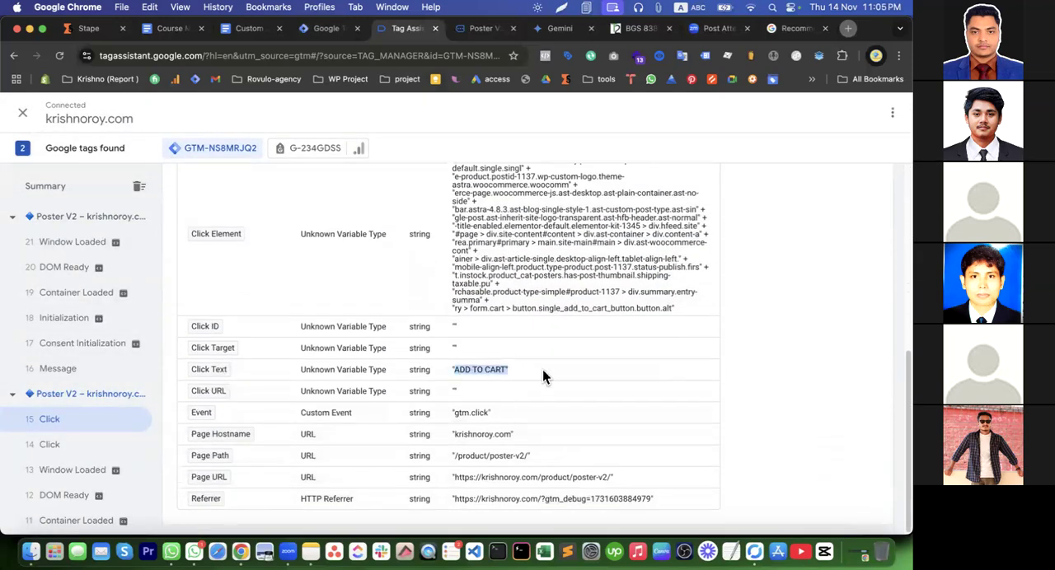
pyautogui.scroll(6, 468, 389)
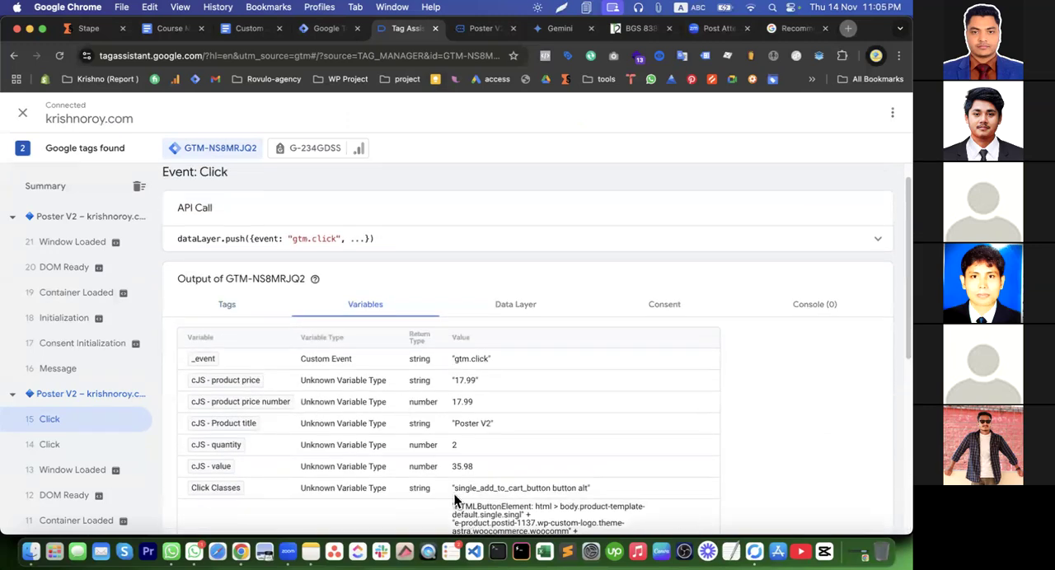
pyautogui.moveTo(455, 494); pyautogui.dragTo(556, 488)
# Recheck the EEC - add to cart trigger filters in the fired event tag's details
pyautogui.click(241, 306)
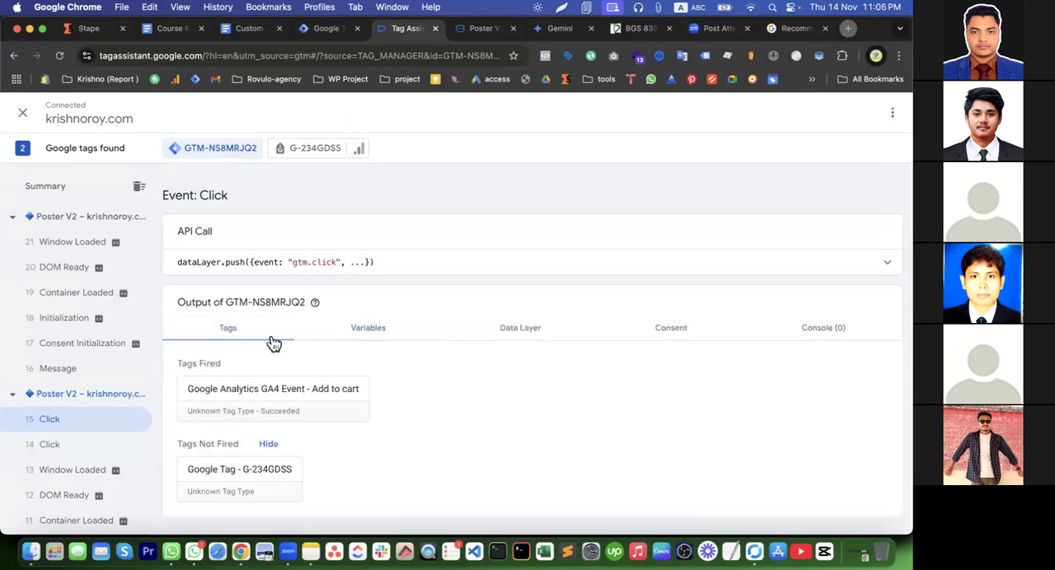
pyautogui.click(331, 401)
pyautogui.moveTo(284, 362); pyautogui.dragTo(572, 410)
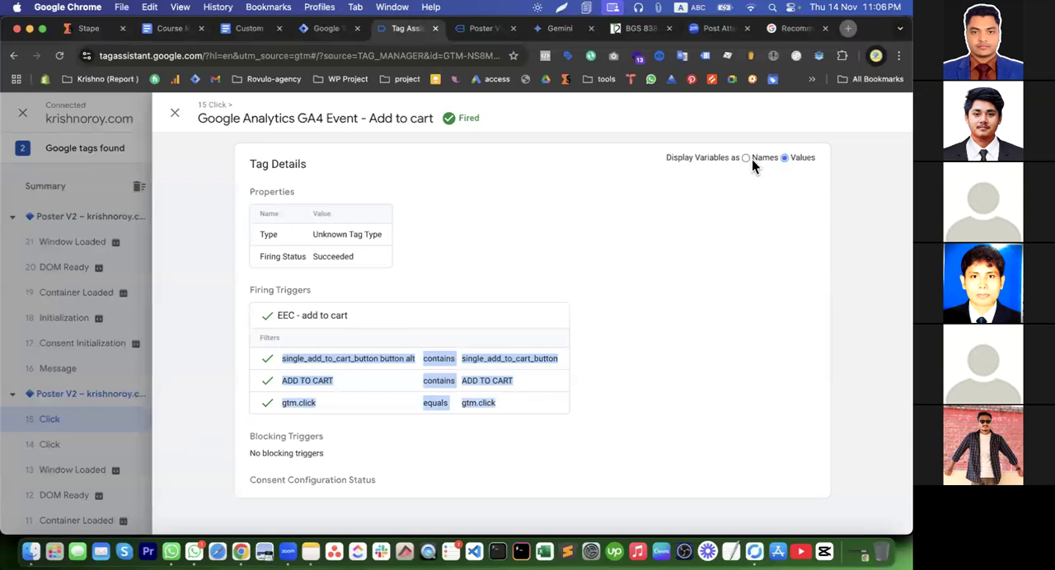
pyautogui.click(62, 407)
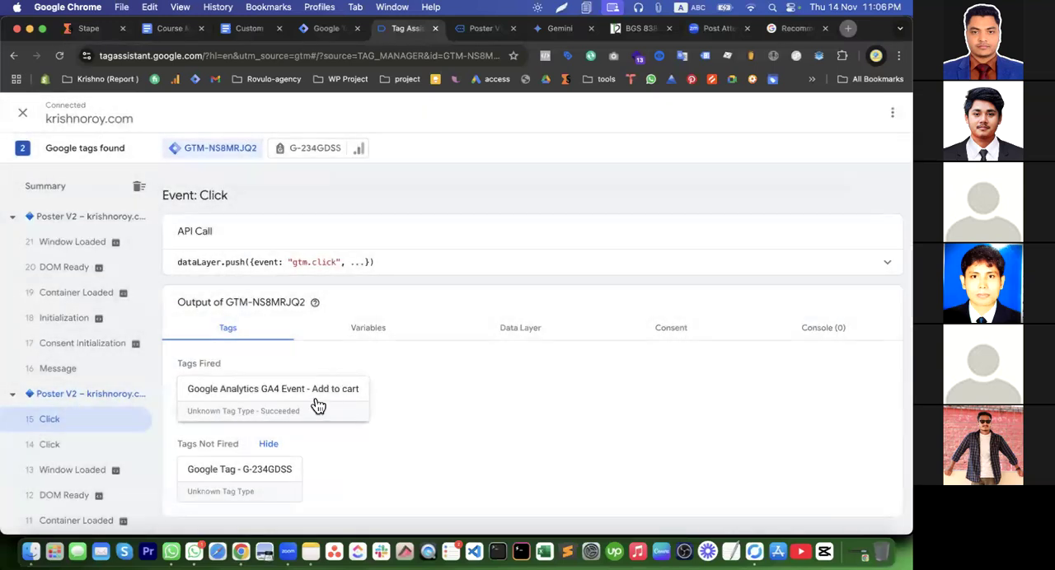
# Reopen the fired add-to-cart tag's details and compare its variables displayed as names and as values
pyautogui.click(320, 408)
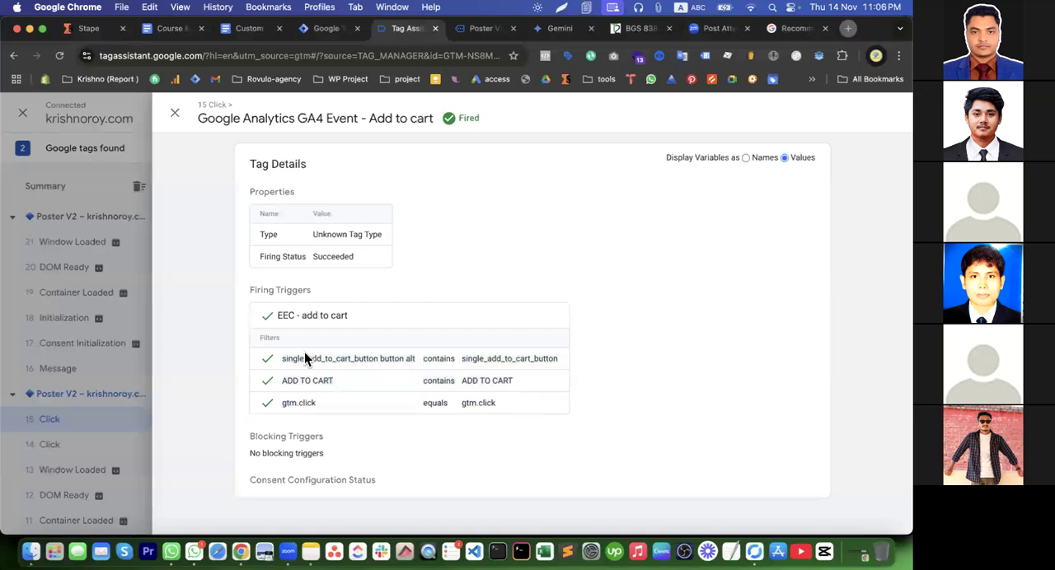
pyautogui.doubleClick(321, 233)
pyautogui.click(768, 265)
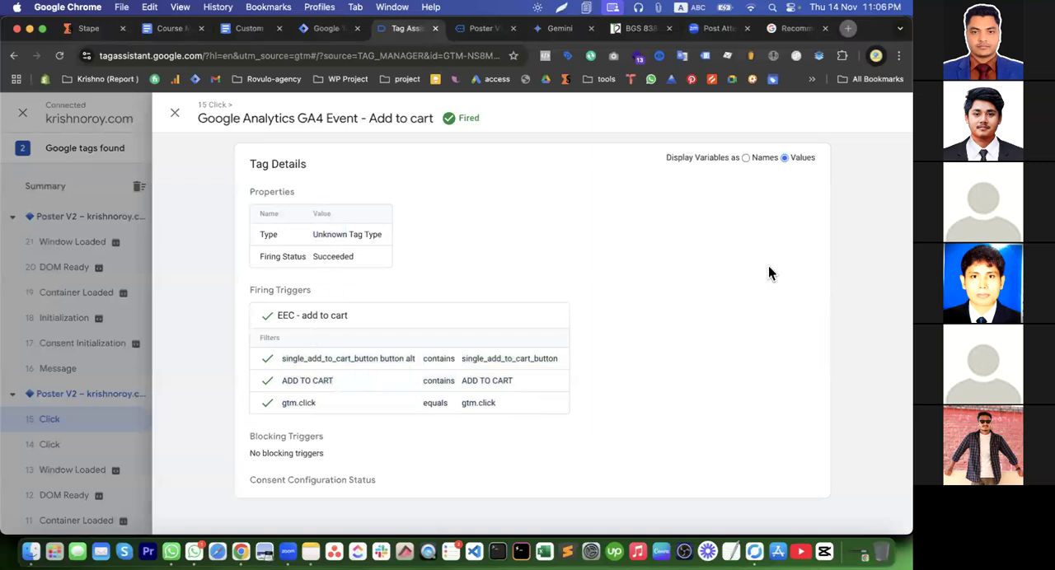
pyautogui.click(746, 158)
pyautogui.click(793, 158)
pyautogui.click(175, 113)
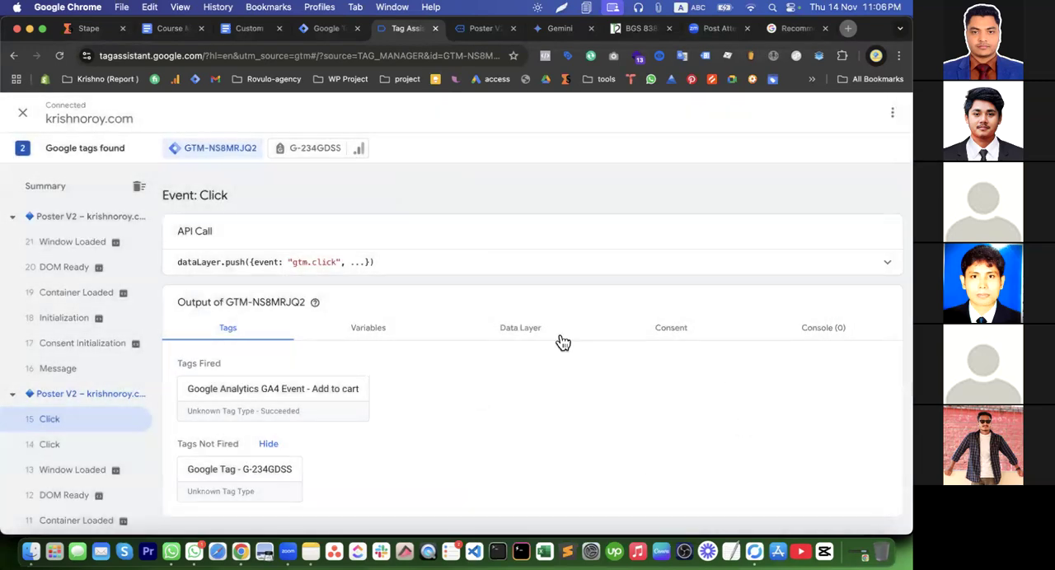
# Review the Click event's data layer contents and its variable values
pyautogui.click(499, 329)
pyautogui.scroll(-5, 441, 396)
pyautogui.scroll(3, 441, 395)
pyautogui.scroll(-3, 441, 395)
pyautogui.scroll(5, 341, 378)
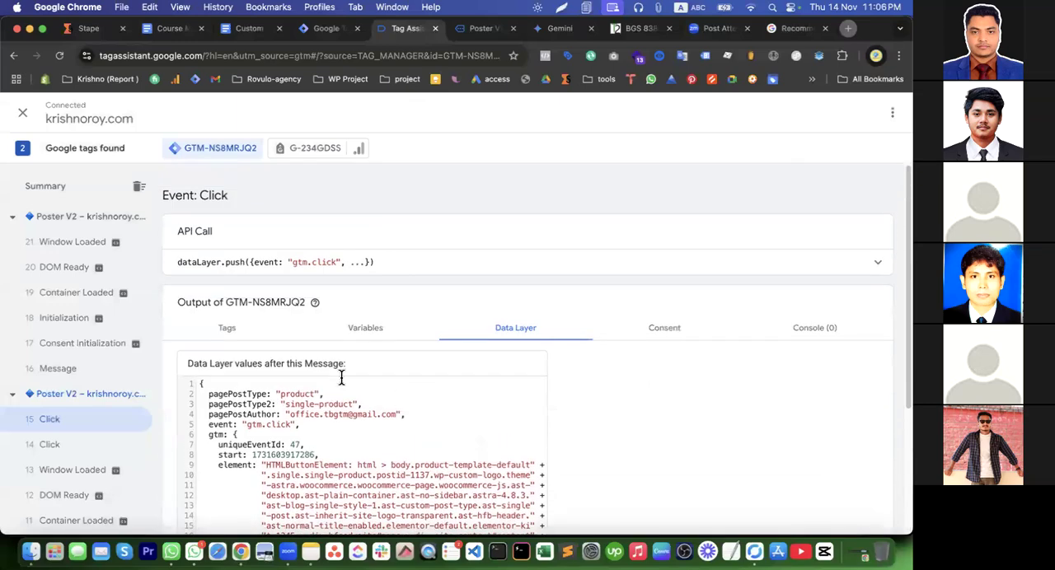
pyautogui.click(365, 327)
pyautogui.scroll(-10, 528, 439)
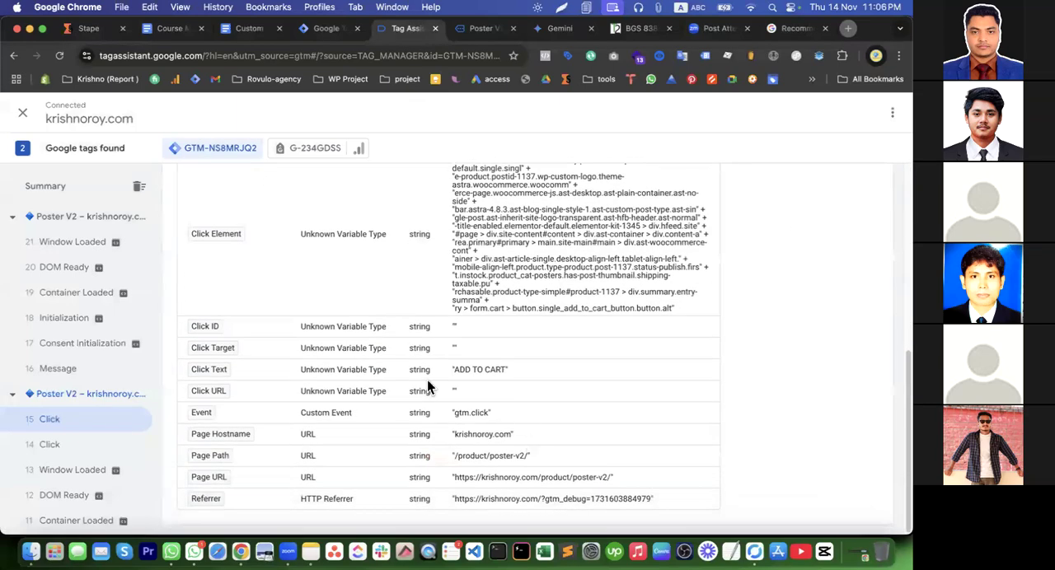
pyautogui.scroll(10, 446, 401)
# Look over the add-to-cart tag's details among the Click event's fired tags once more
pyautogui.click(212, 333)
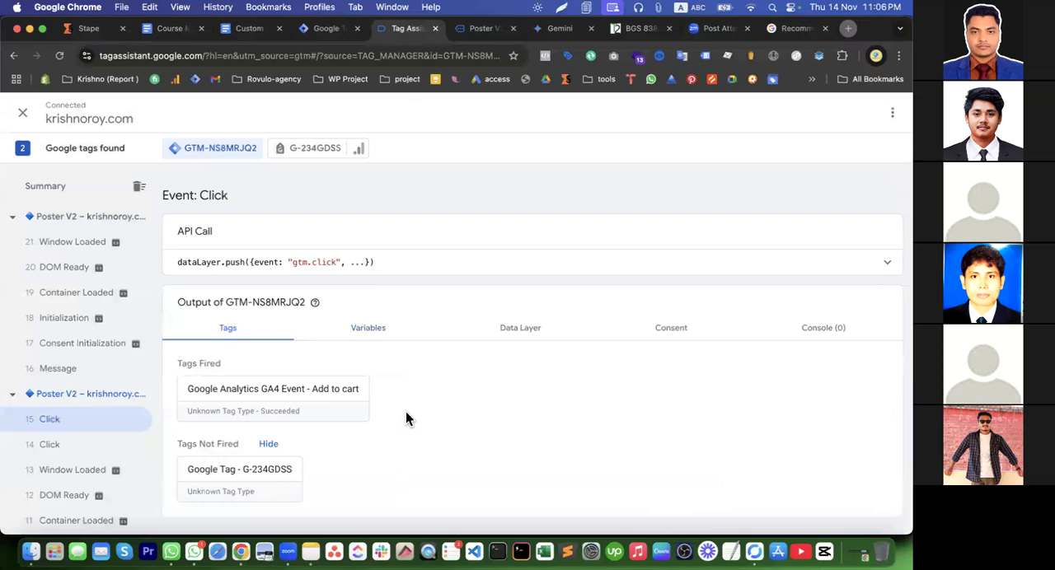
pyautogui.click(246, 406)
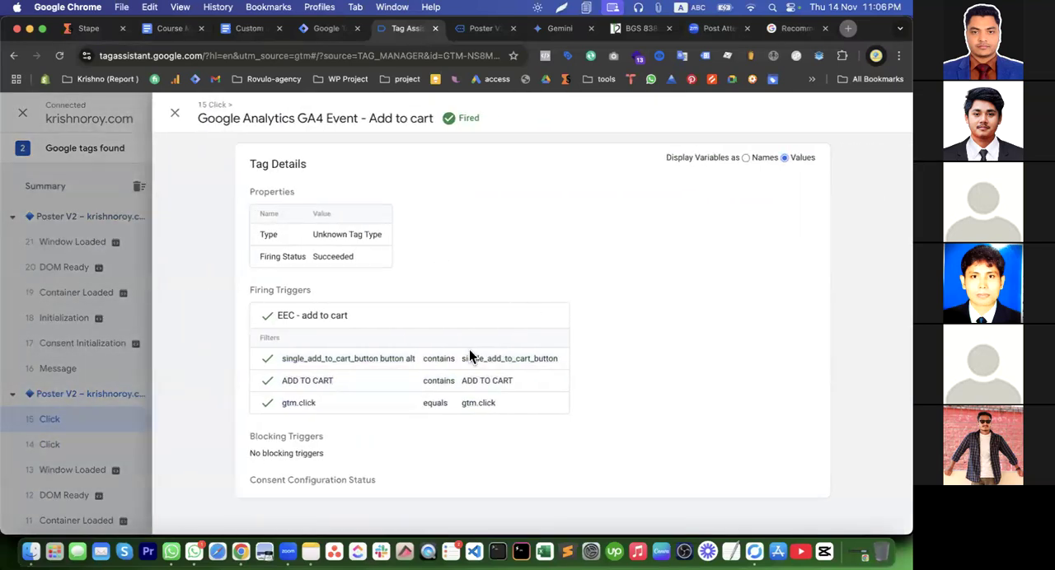
pyautogui.click(89, 323)
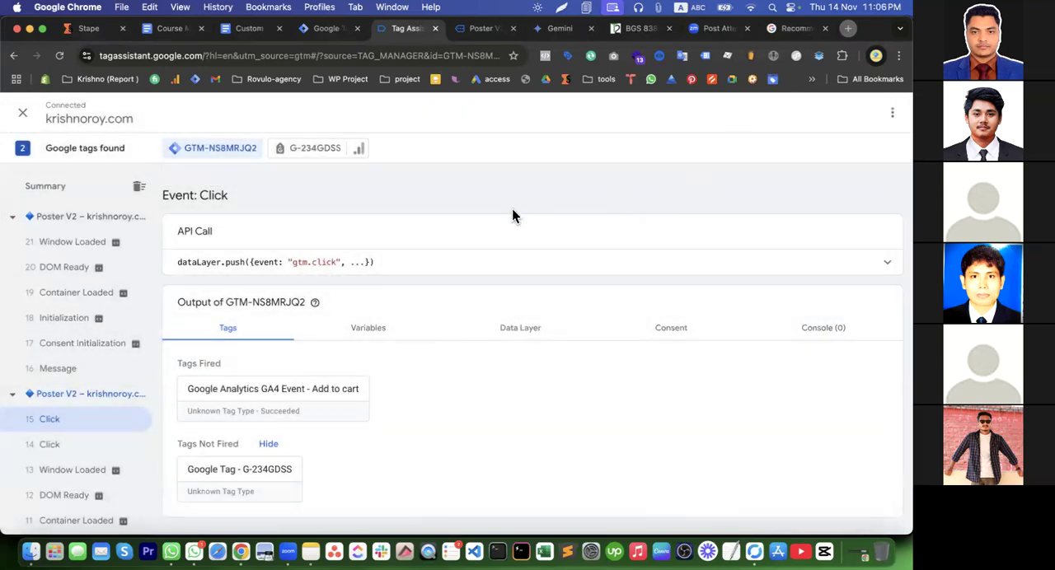
# Show the Google tag's own debug output and look through the parameters of its Add to Cart hit
pyautogui.click(316, 148)
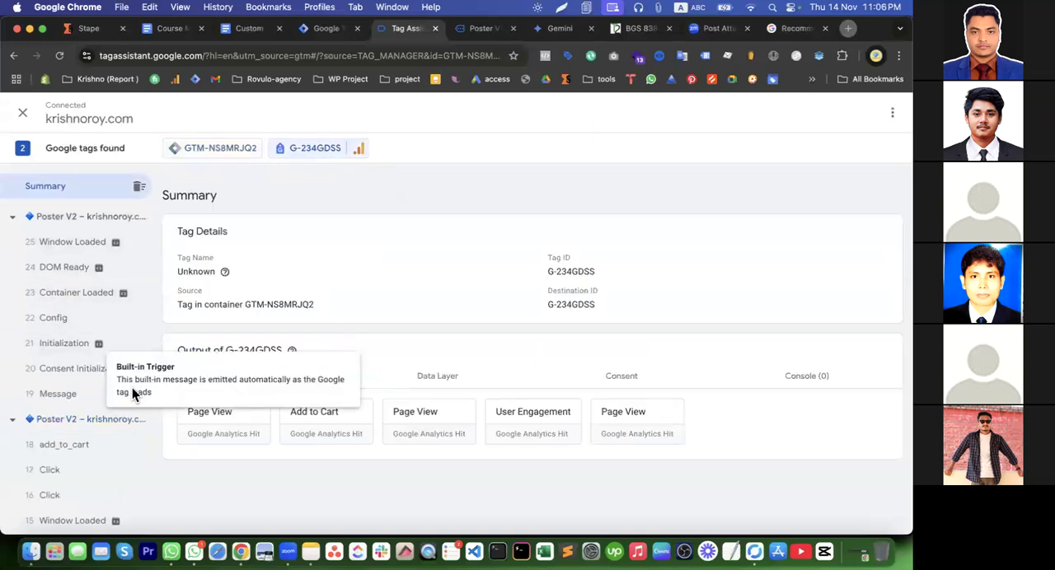
pyautogui.click(313, 423)
pyautogui.scroll(-10, 481, 426)
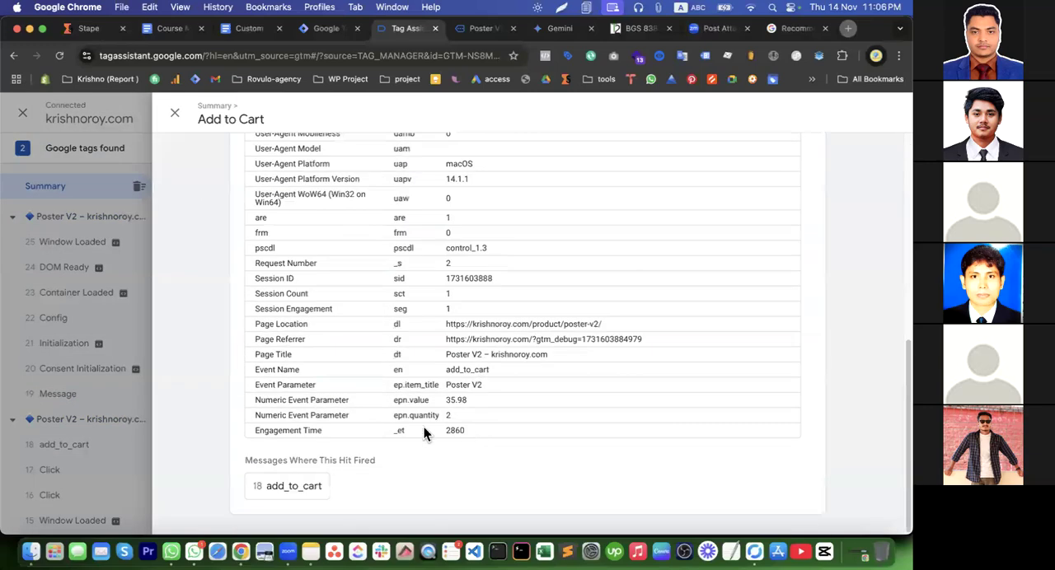
pyautogui.scroll(4, 396, 458)
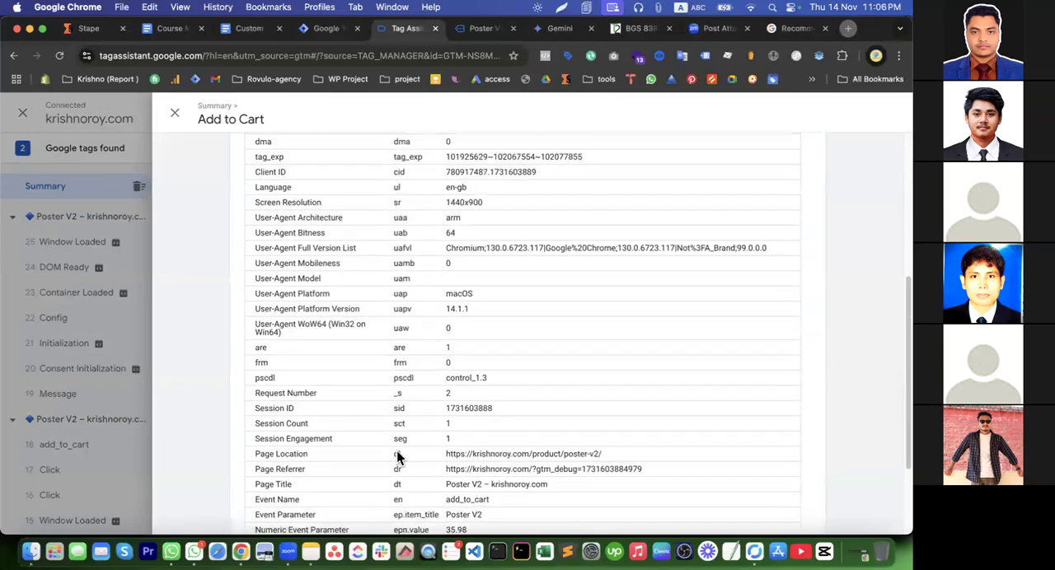
pyautogui.scroll(5, 396, 458)
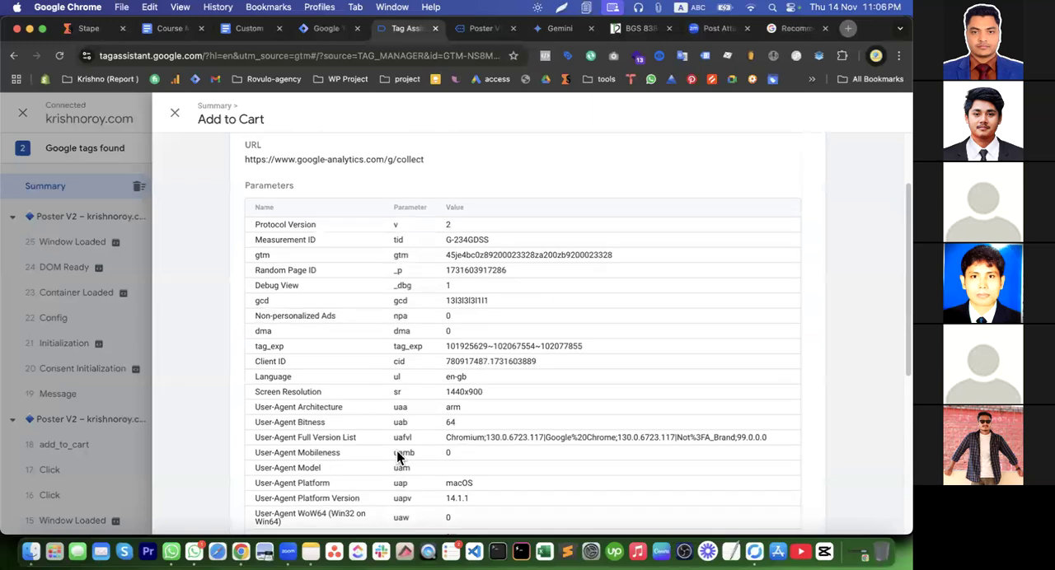
pyautogui.scroll(-10, 397, 458)
# Examine the Add to Cart hit's event name and its item_title, value and quantity parameters
pyautogui.moveTo(445, 355); pyautogui.dragTo(560, 362)
pyautogui.click(560, 362)
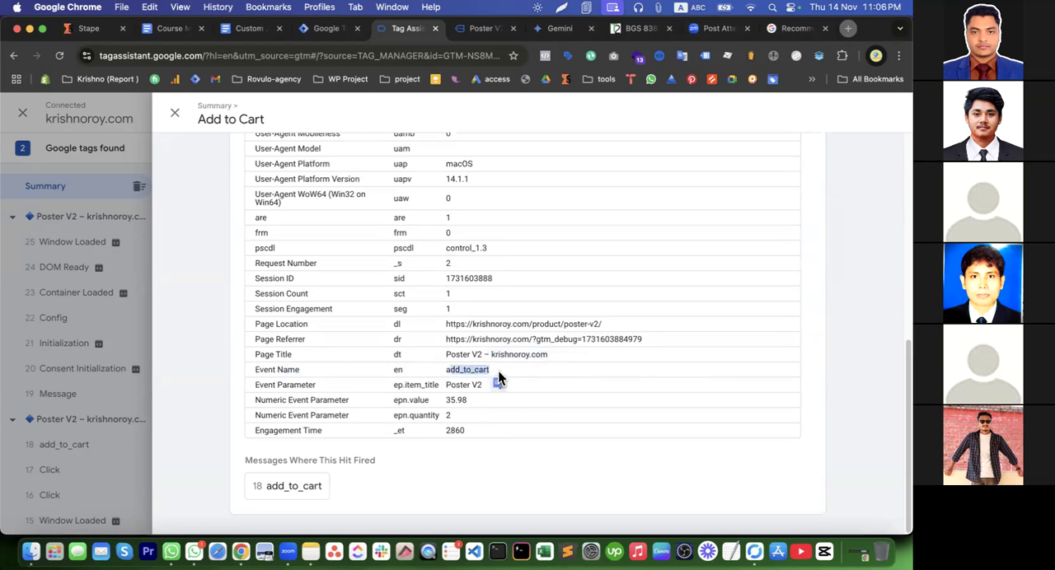
pyautogui.moveTo(435, 387); pyautogui.dragTo(482, 393)
pyautogui.click(485, 387)
pyautogui.moveTo(395, 386); pyautogui.dragTo(470, 401)
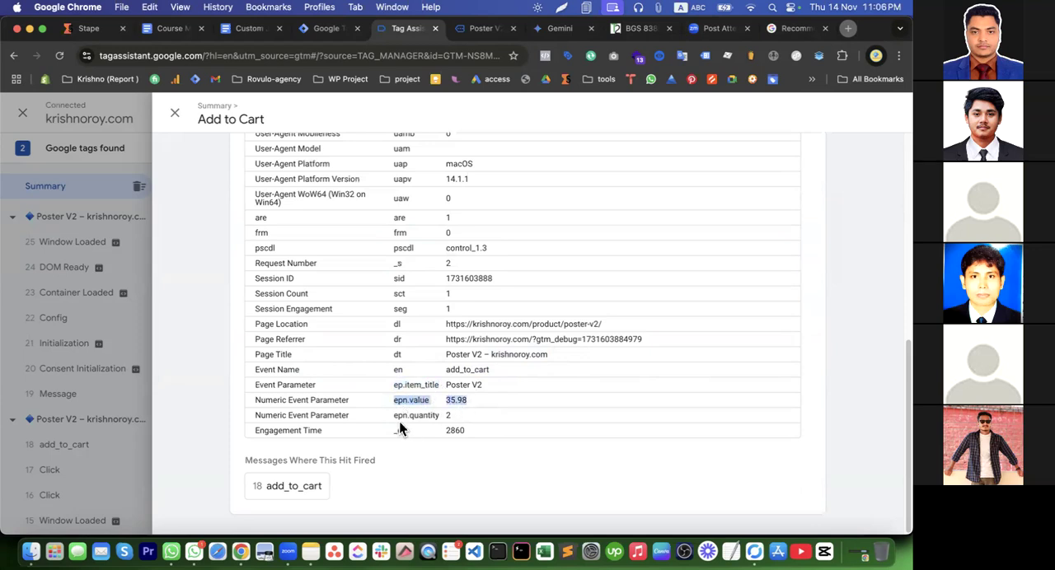
pyautogui.moveTo(393, 415); pyautogui.dragTo(421, 416)
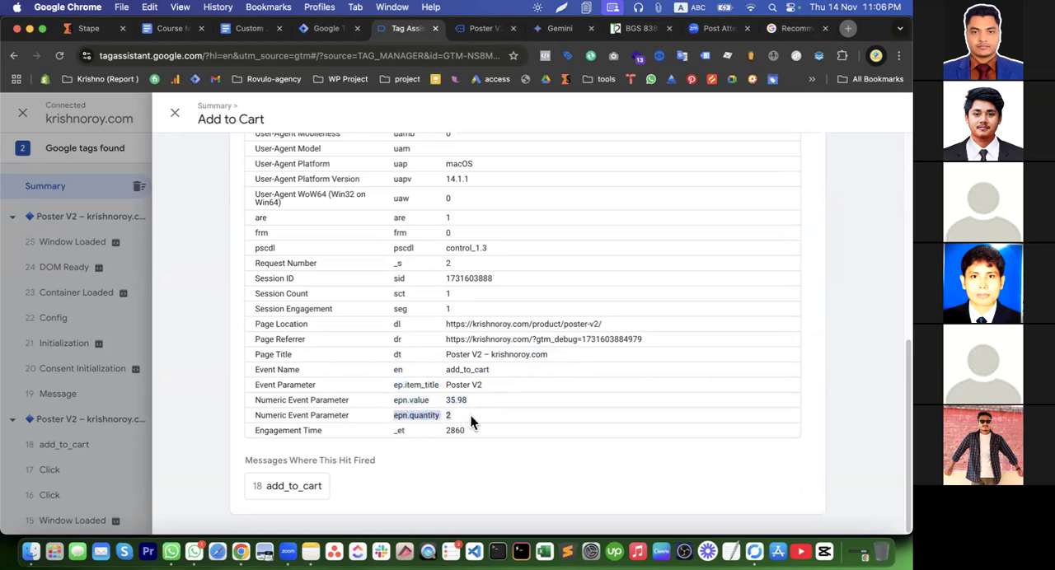
pyautogui.moveTo(468, 416); pyautogui.dragTo(397, 391)
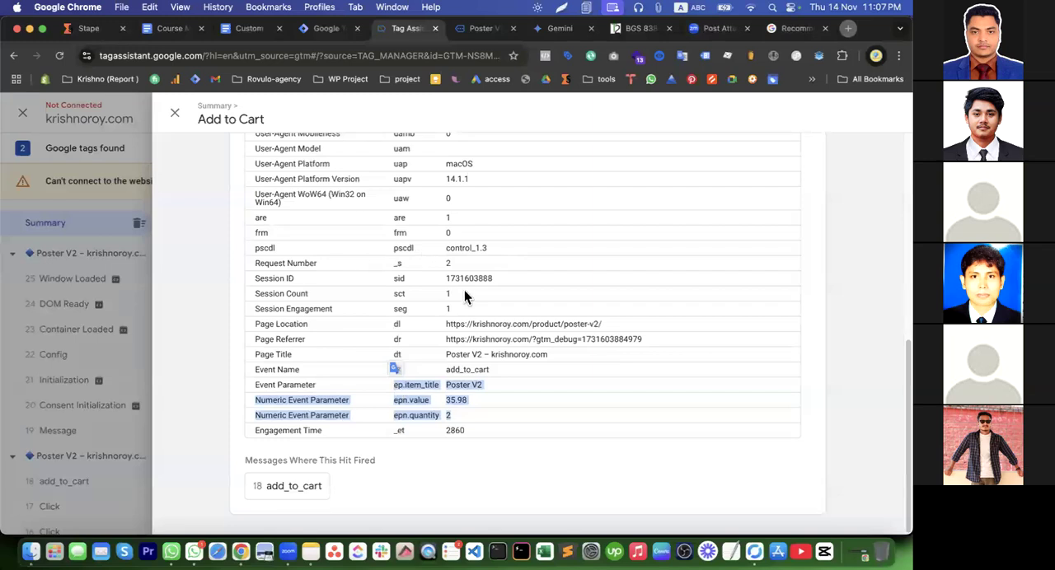
pyautogui.scroll(1, 449, 365)
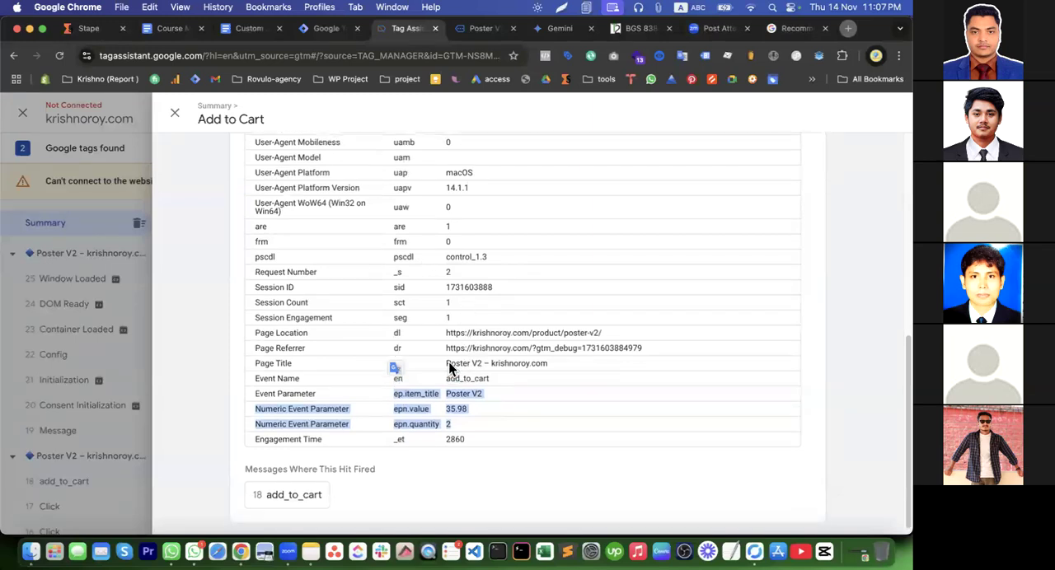
pyautogui.click(464, 424)
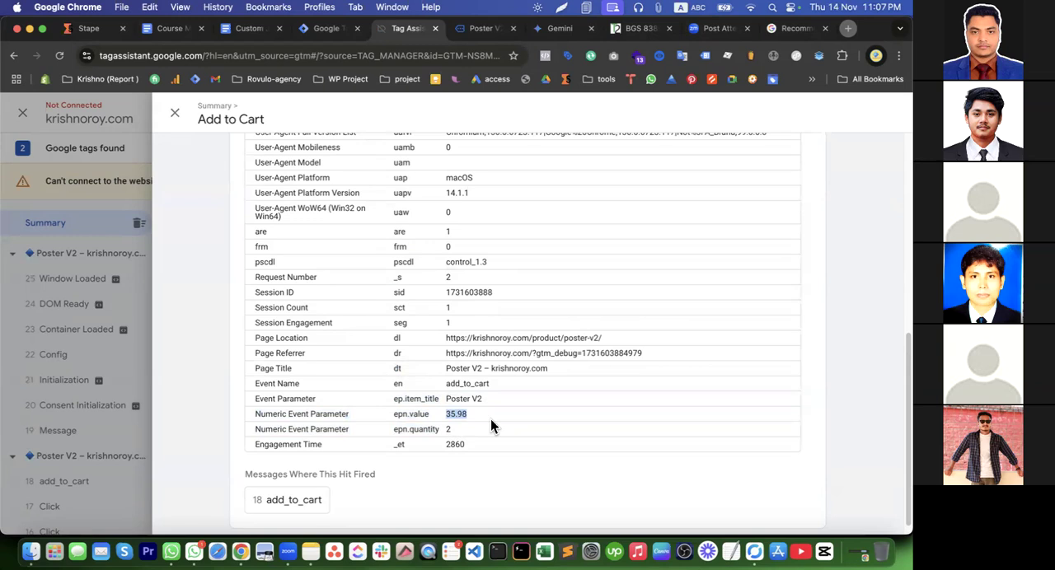
pyautogui.click(175, 113)
# Go back to Tag Manager and make a copy of the Google Analytics GA4 Event - Add to cart tag
pyautogui.click(327, 31)
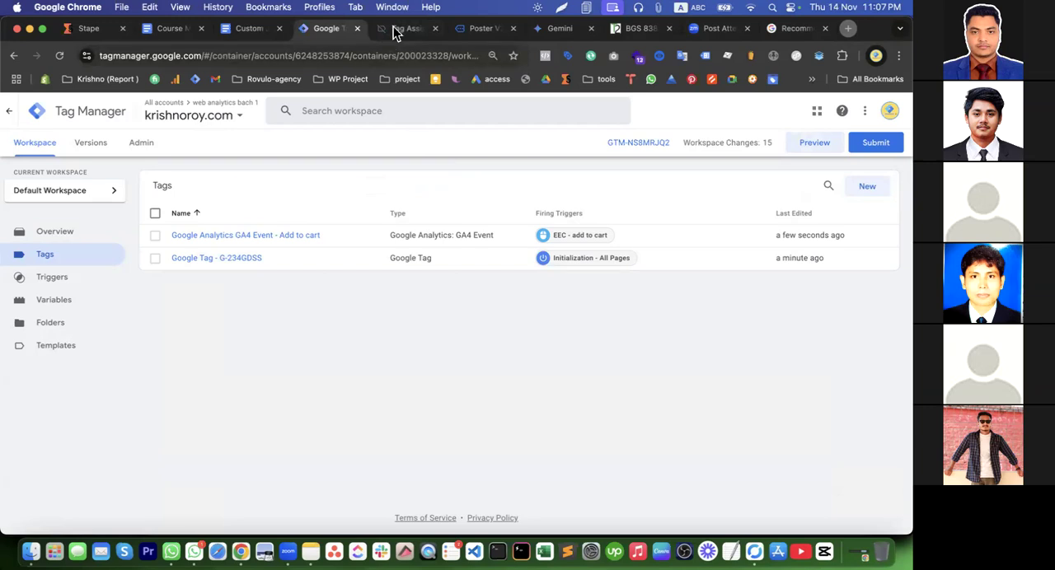
pyautogui.click(253, 237)
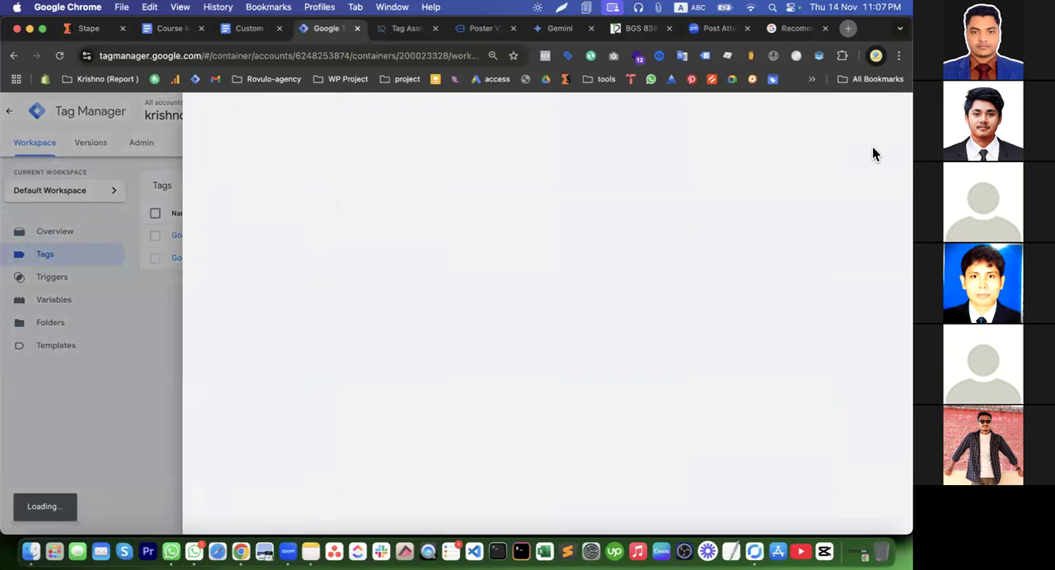
pyautogui.click(891, 114)
pyautogui.click(852, 137)
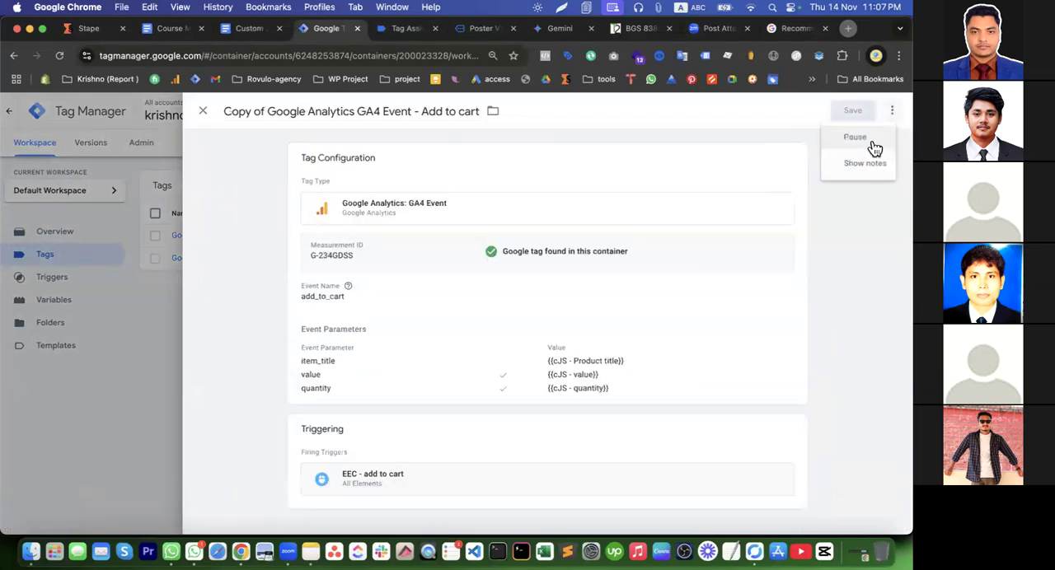
# Open the copied tag's configuration for editing and set its event name to view_item
pyautogui.click(382, 224)
pyautogui.doubleClick(363, 321)
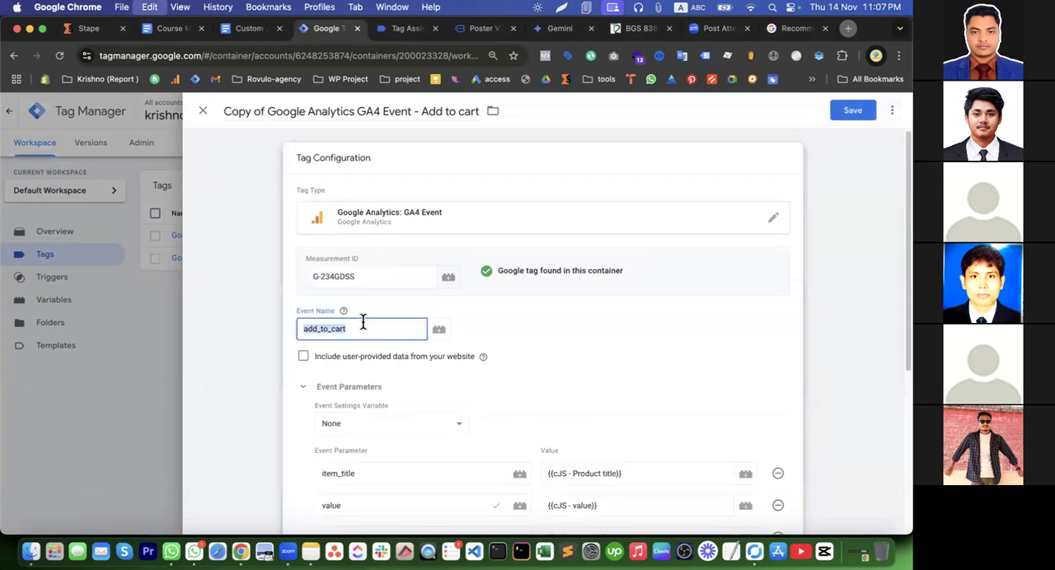
pyautogui.write('view_item')
pyautogui.click(483, 356)
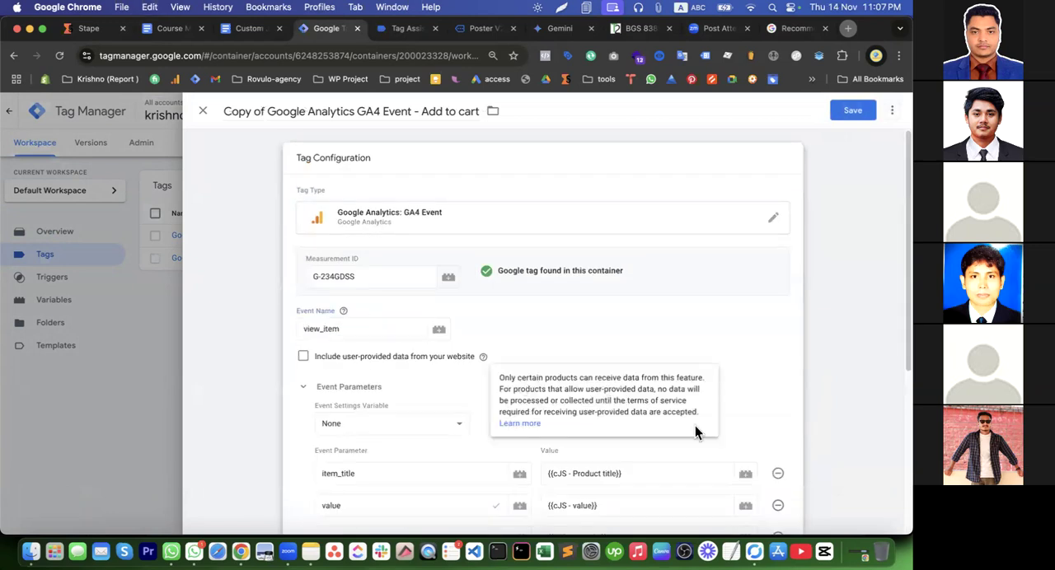
# Set the value parameter to {{cJS - product price}} and delete the quantity parameter
pyautogui.scroll(-4, 536, 478)
pyautogui.tripleClick(619, 275)
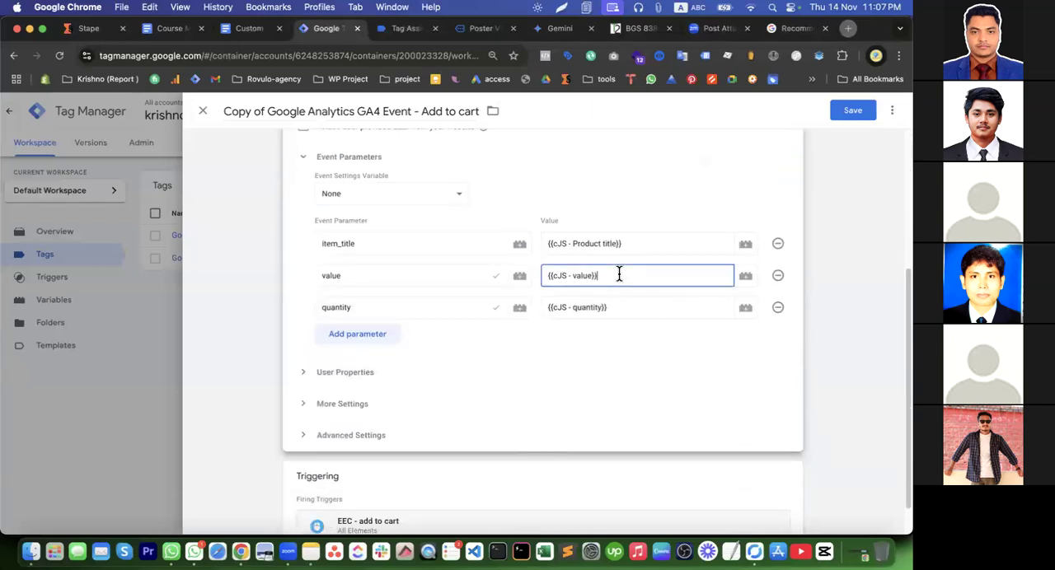
pyautogui.write('{{')
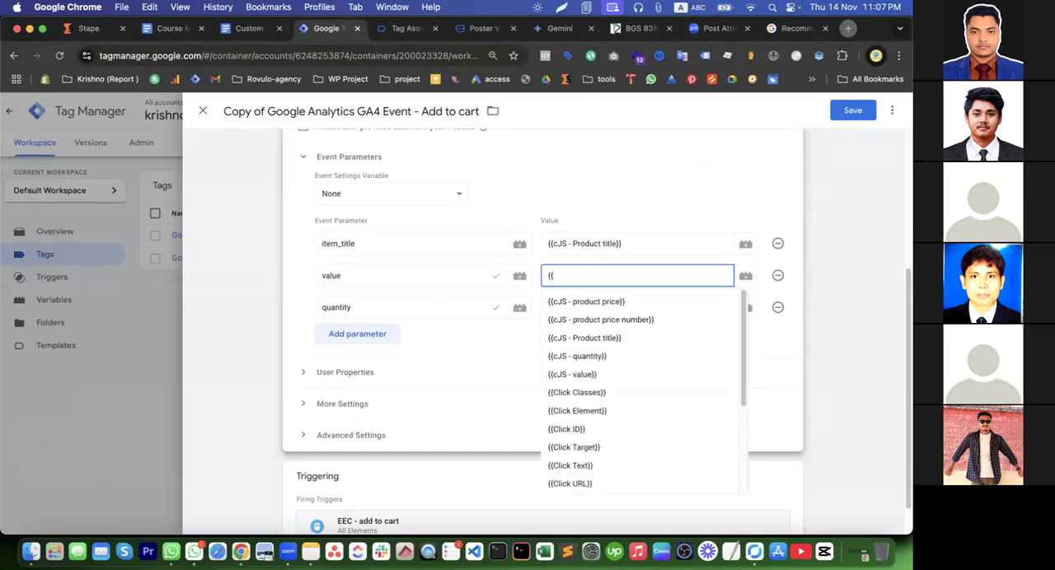
pyautogui.click(632, 302)
pyautogui.click(621, 307)
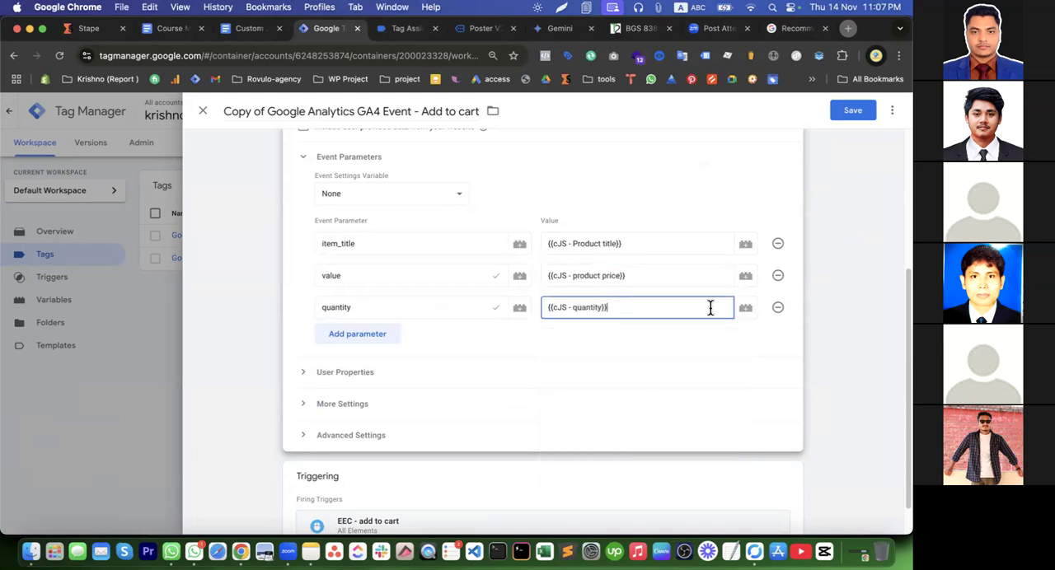
pyautogui.click(777, 307)
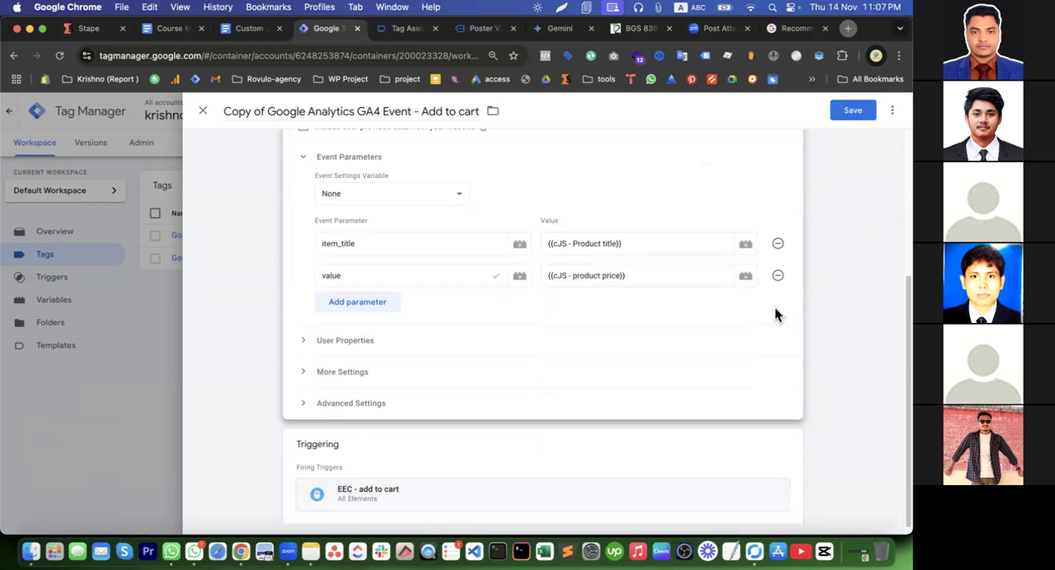
# Add a third event parameter named currency below the value parameter
pyautogui.click(342, 309)
pyautogui.click(339, 304)
pyautogui.write('Cu')
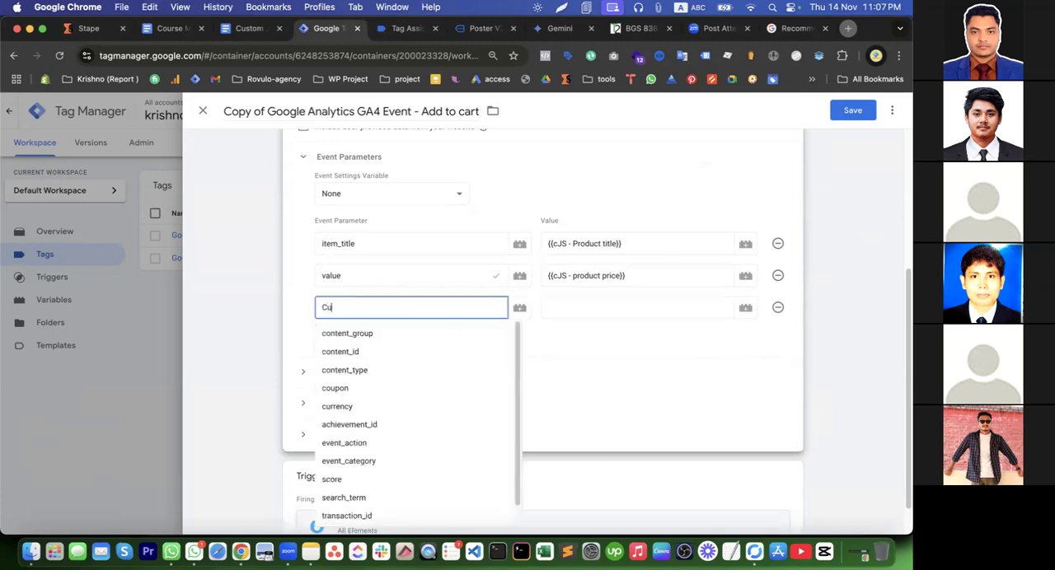
pyautogui.write('rrenc')
pyautogui.click(329, 332)
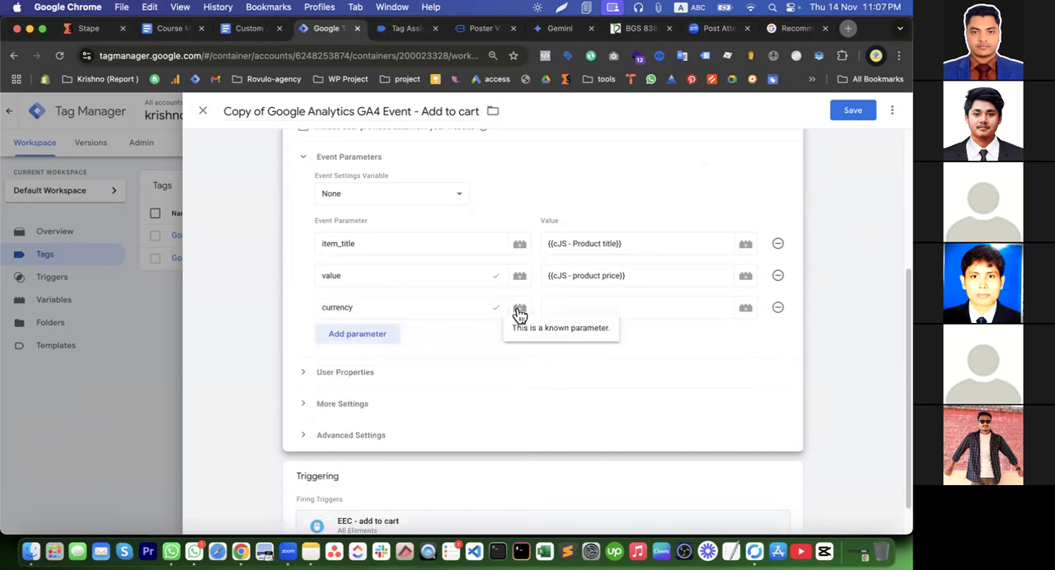
pyautogui.click(565, 307)
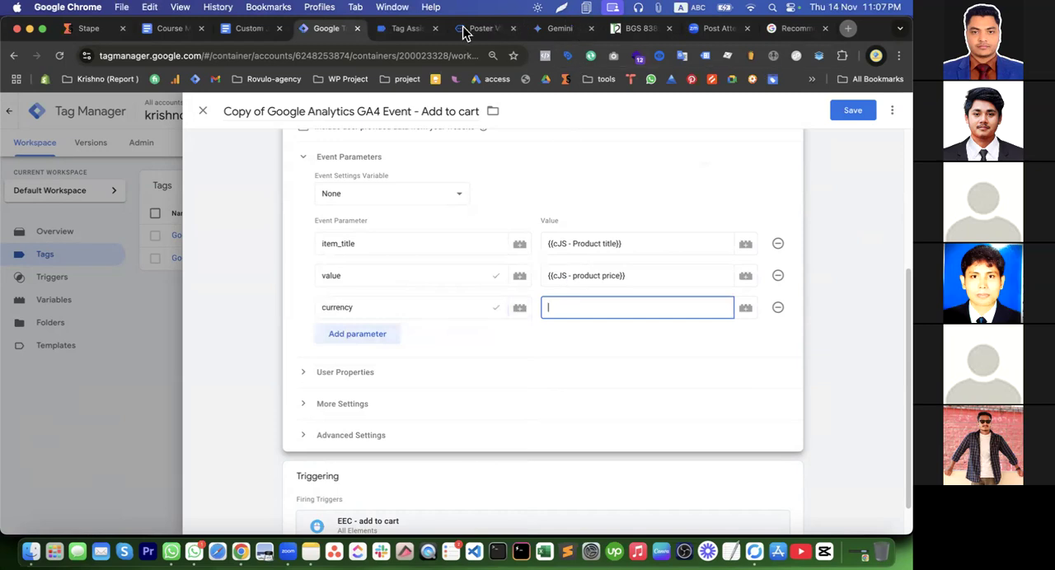
# Review the Dynamic Currency Tracking code and its currency cases in the Custom JavaScript for Marketers document
pyautogui.click(397, 32)
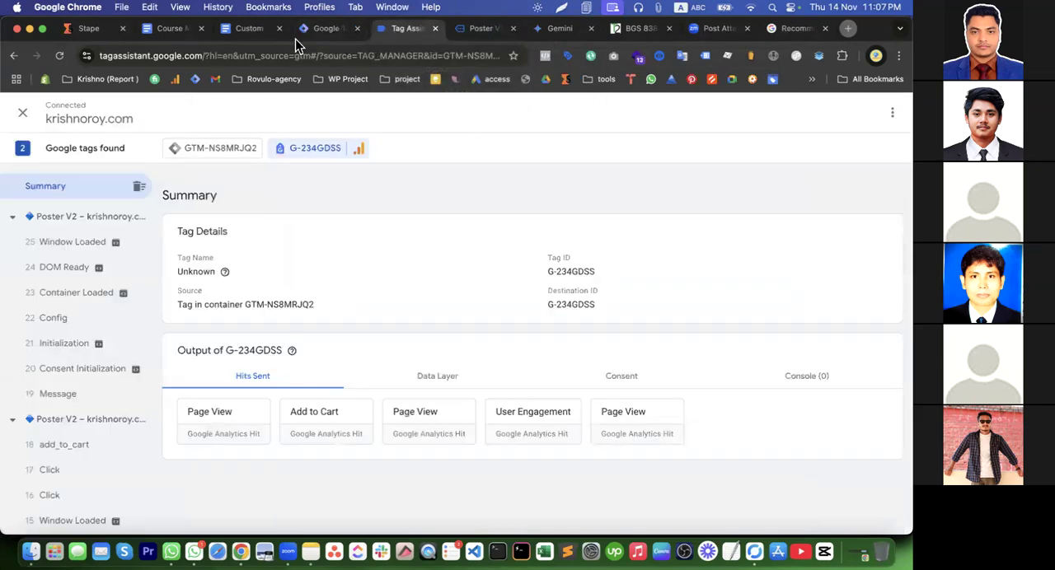
pyautogui.click(245, 34)
pyautogui.scroll(2, 384, 321)
pyautogui.scroll(-3, 388, 317)
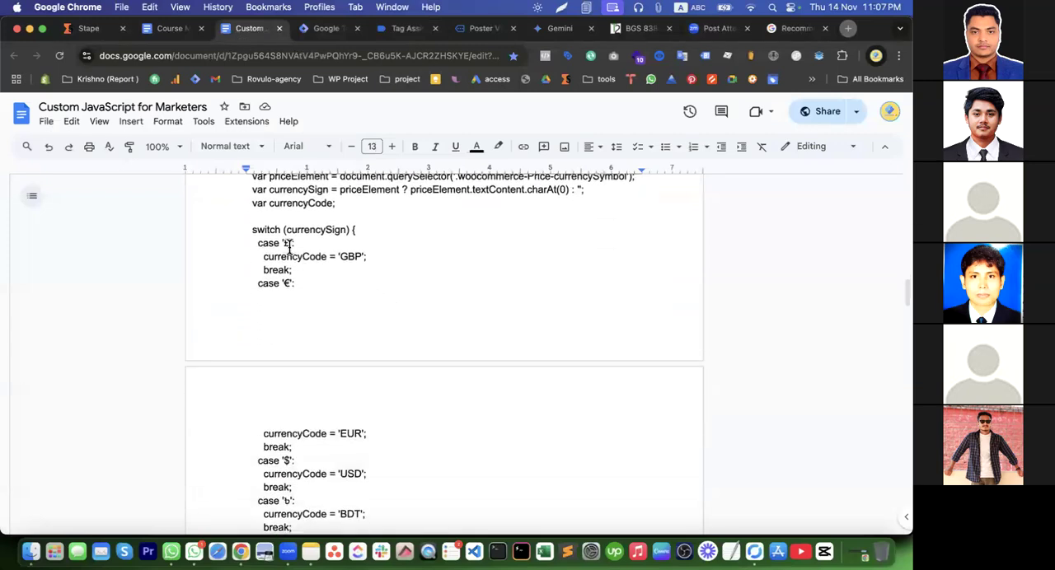
pyautogui.scroll(2, 290, 248)
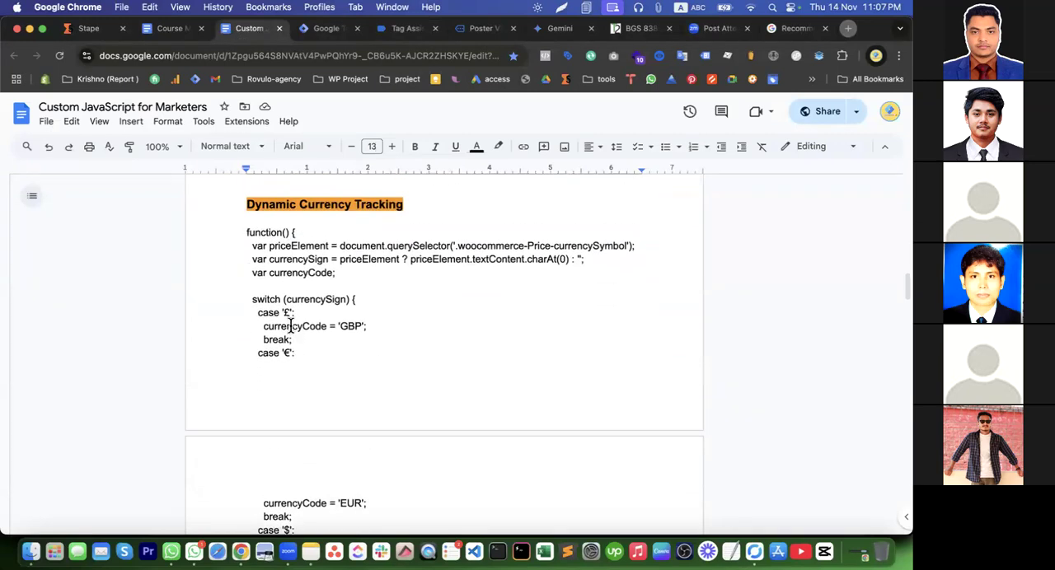
pyautogui.moveTo(247, 235); pyautogui.dragTo(292, 367)
pyautogui.scroll(-3, 304, 396)
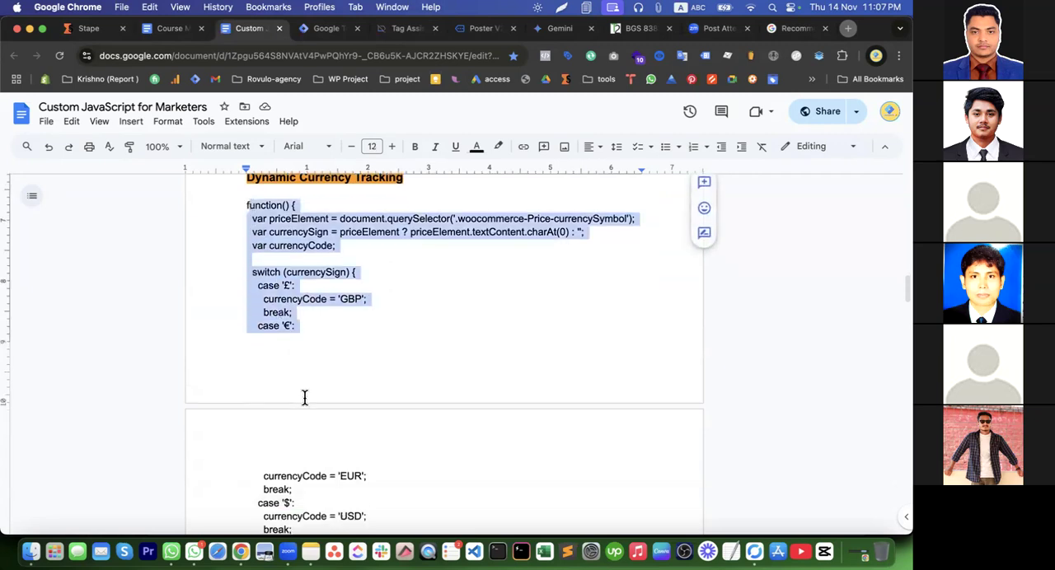
pyautogui.click(278, 202)
pyautogui.moveTo(284, 200); pyautogui.dragTo(357, 208)
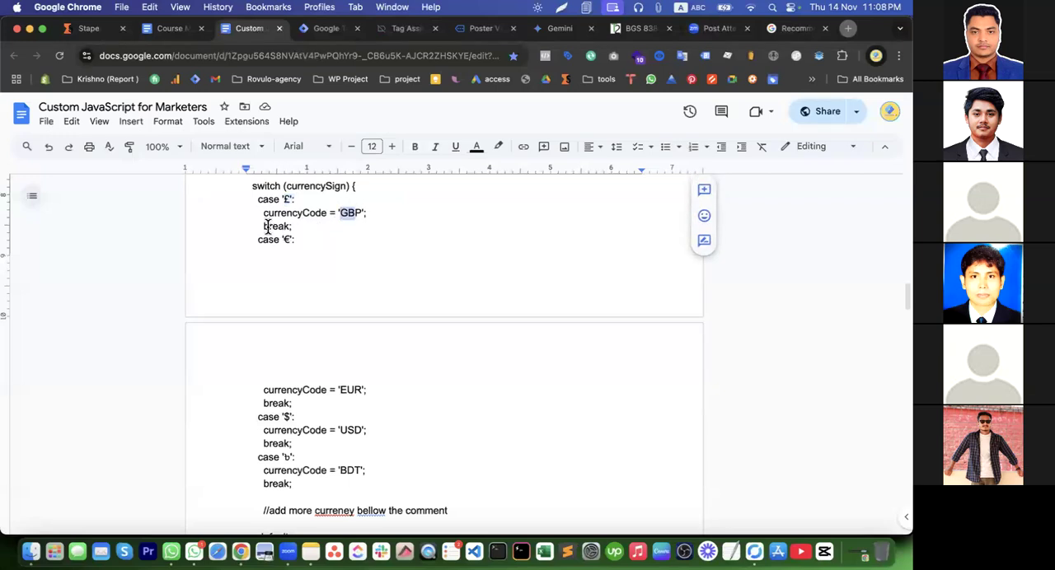
pyautogui.moveTo(262, 240); pyautogui.dragTo(298, 239)
pyautogui.moveTo(298, 377); pyautogui.dragTo(288, 506)
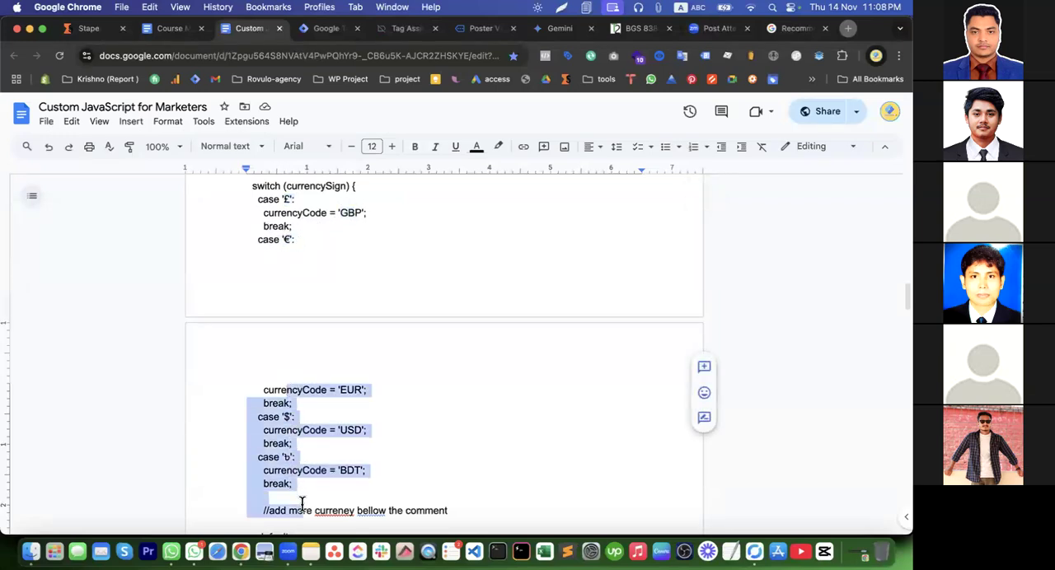
pyautogui.click(311, 484)
pyautogui.scroll(5, 312, 484)
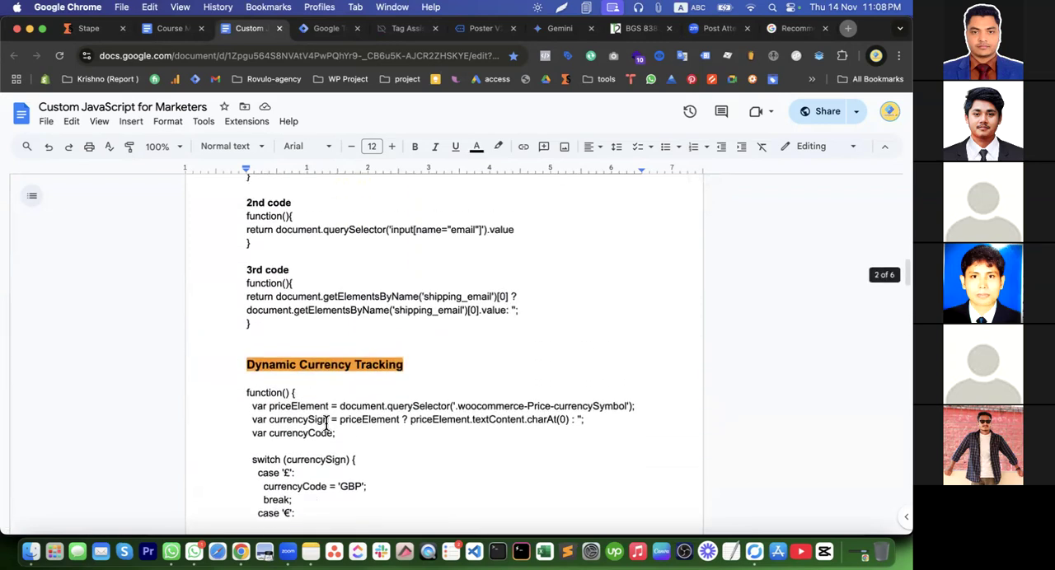
# Return to the copied tag in Tag Manager and set the currency parameter's value to USD
pyautogui.click(326, 30)
pyautogui.click(541, 366)
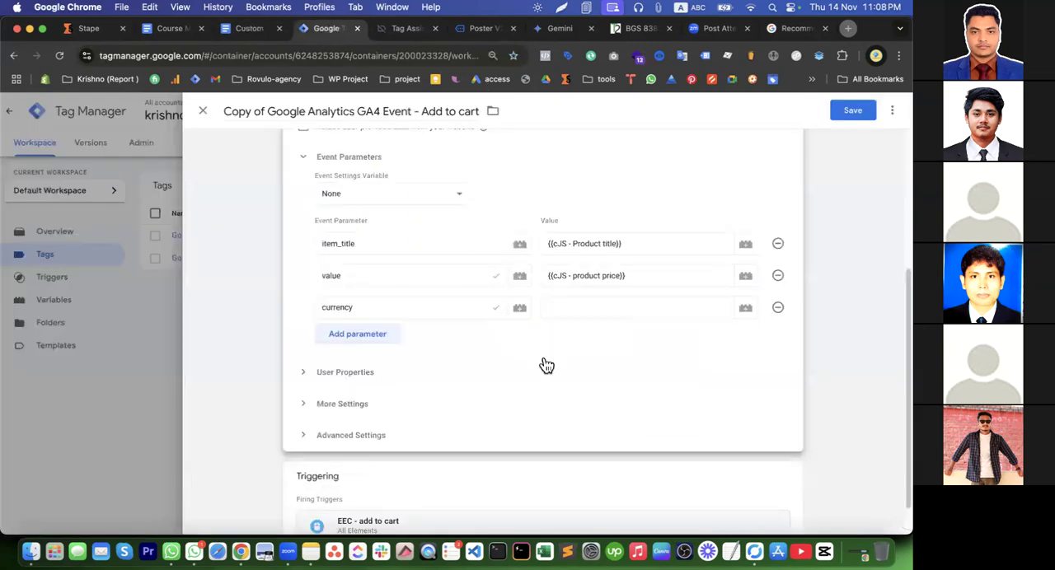
pyautogui.click(556, 308)
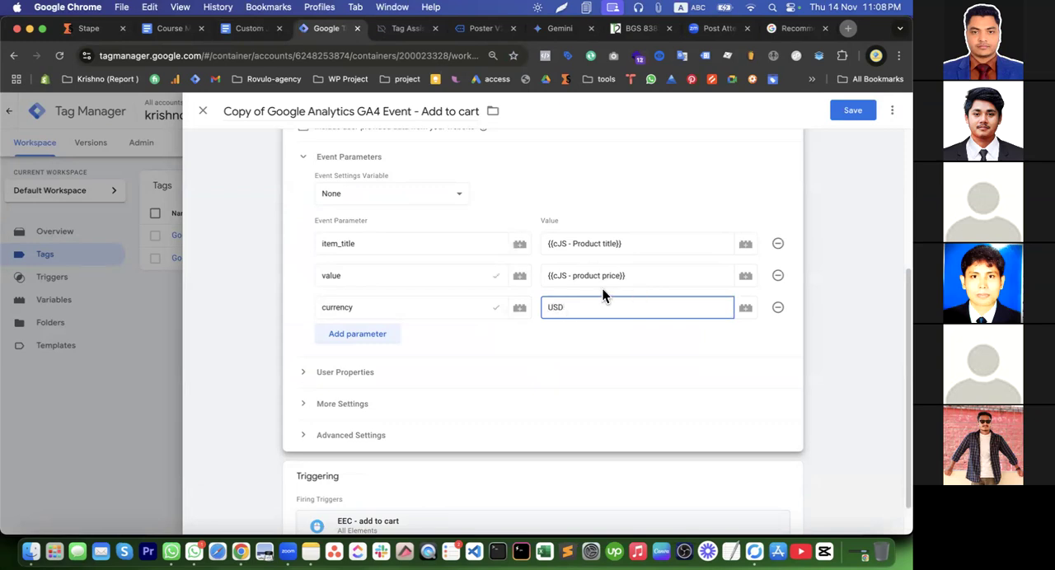
# Rename the copied tag as Google Analytics GA4 Event - ViewItem
pyautogui.scroll(1, 587, 327)
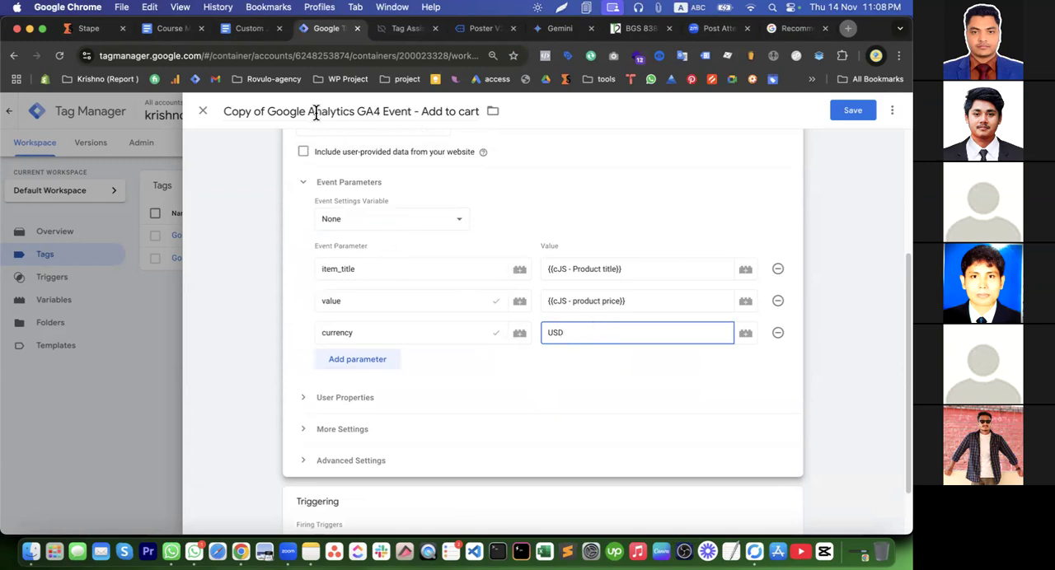
pyautogui.click(266, 110)
pyautogui.doubleClick(258, 110)
pyautogui.moveTo(241, 110); pyautogui.dragTo(225, 111)
pyautogui.press('BackSpace')
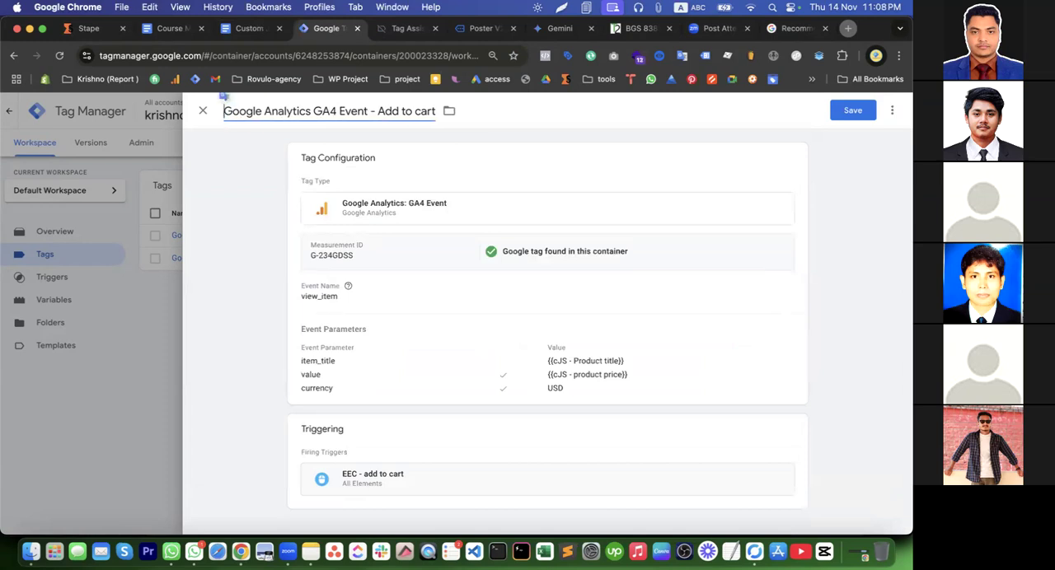
pyautogui.moveTo(378, 110); pyautogui.dragTo(438, 114)
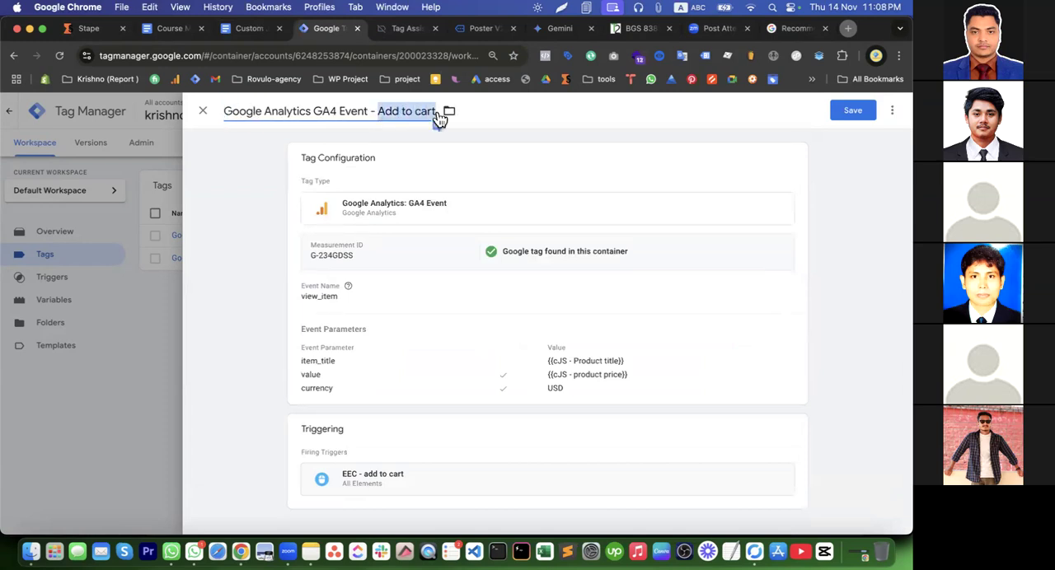
pyautogui.write('Vi')
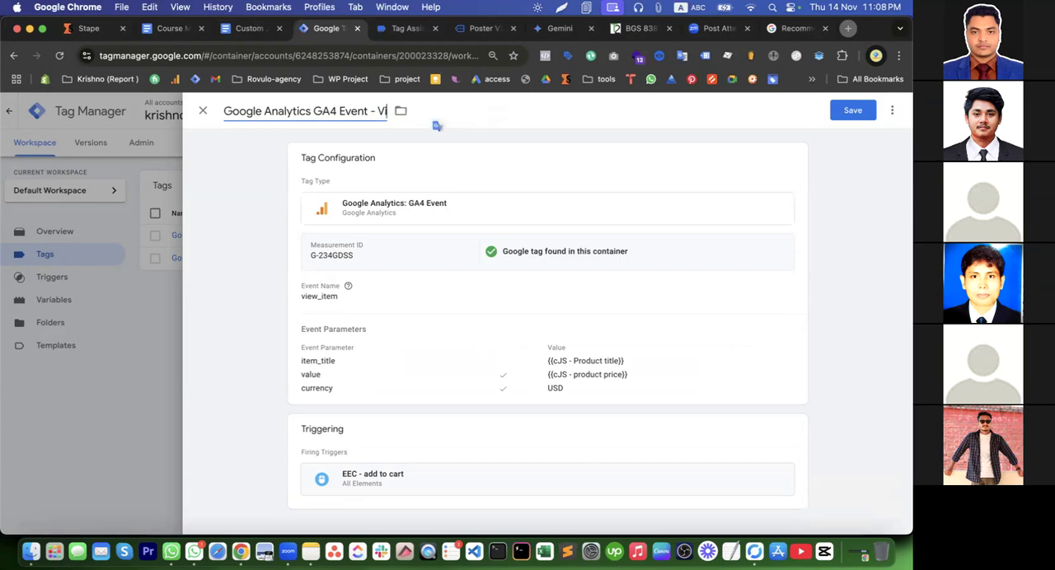
pyautogui.write('ewItem')
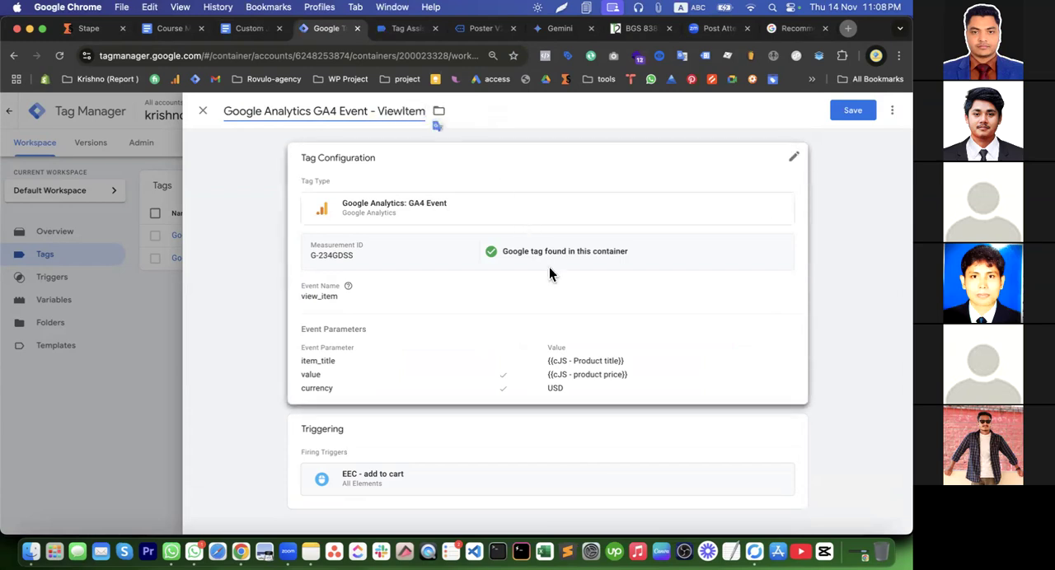
# Remove the EEC - add to cart trigger from the tag and start a new trigger of type Page View - DOM Ready
pyautogui.click(796, 429)
pyautogui.click(774, 459)
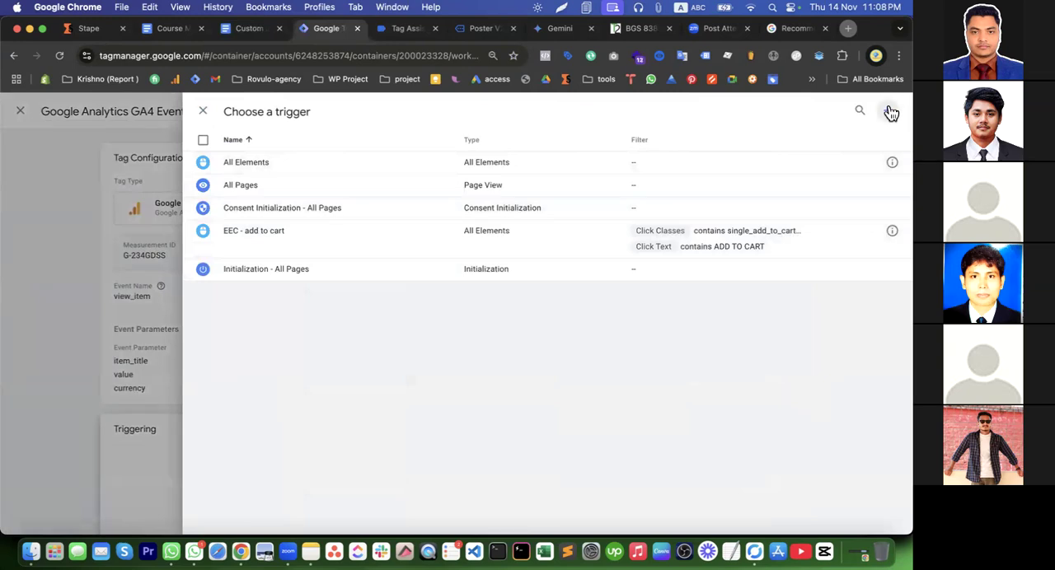
pyautogui.click(886, 109)
pyautogui.click(367, 183)
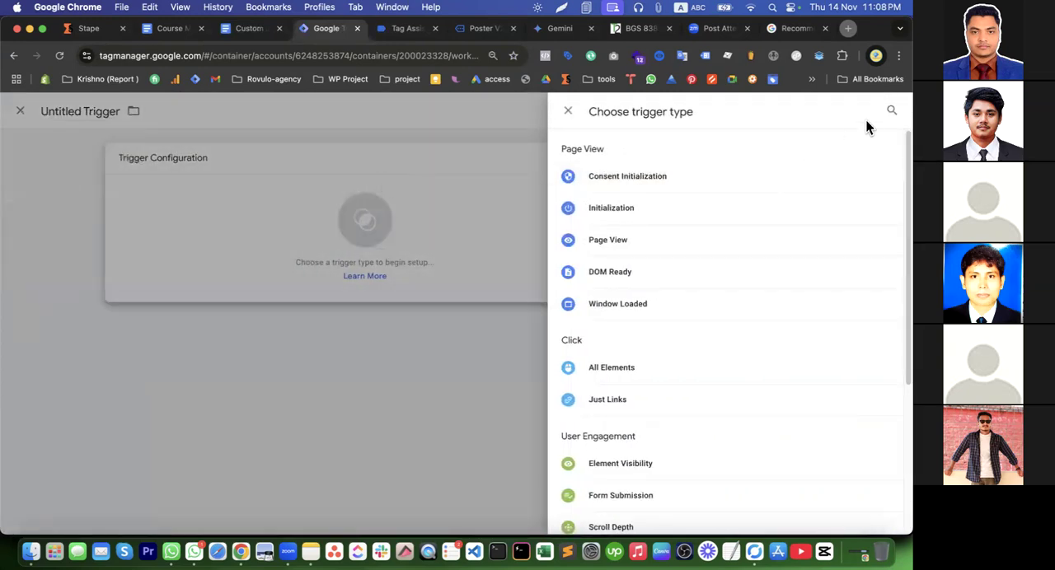
pyautogui.click(620, 275)
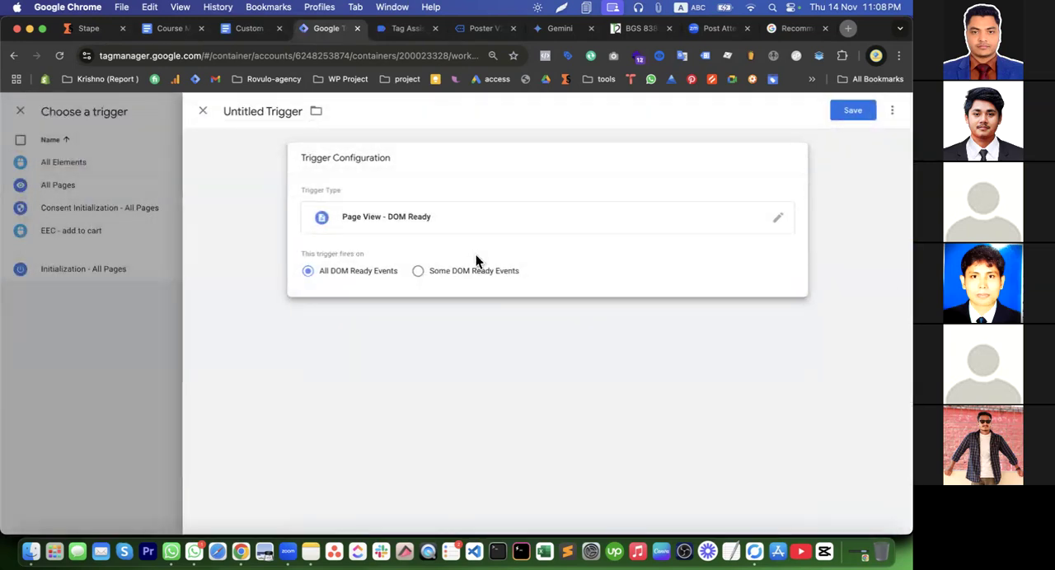
# Limit the trigger to some DOM Ready events where Page Path contains /product/
pyautogui.click(428, 278)
pyautogui.click(370, 321)
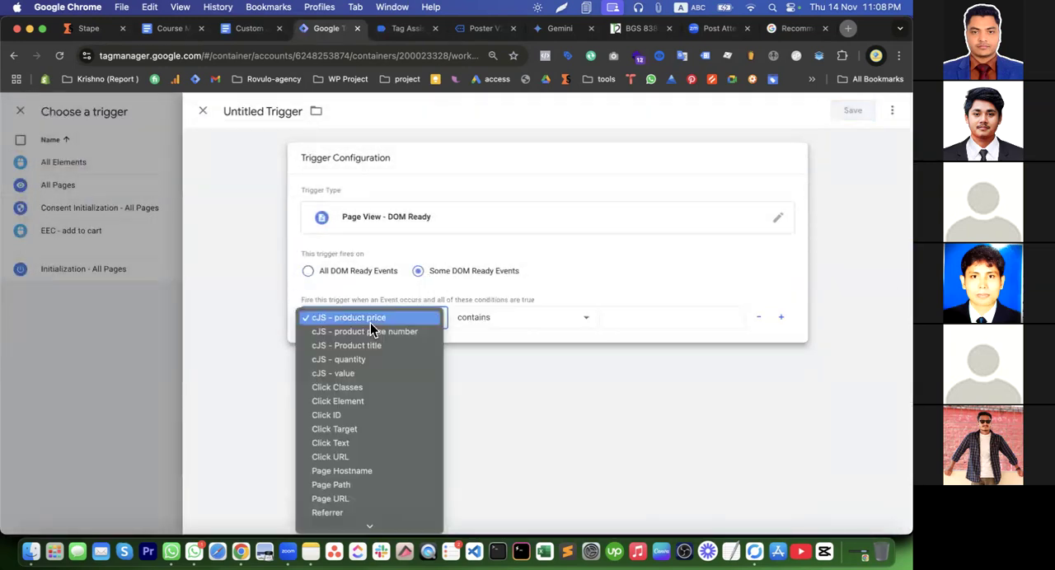
pyautogui.press('p')
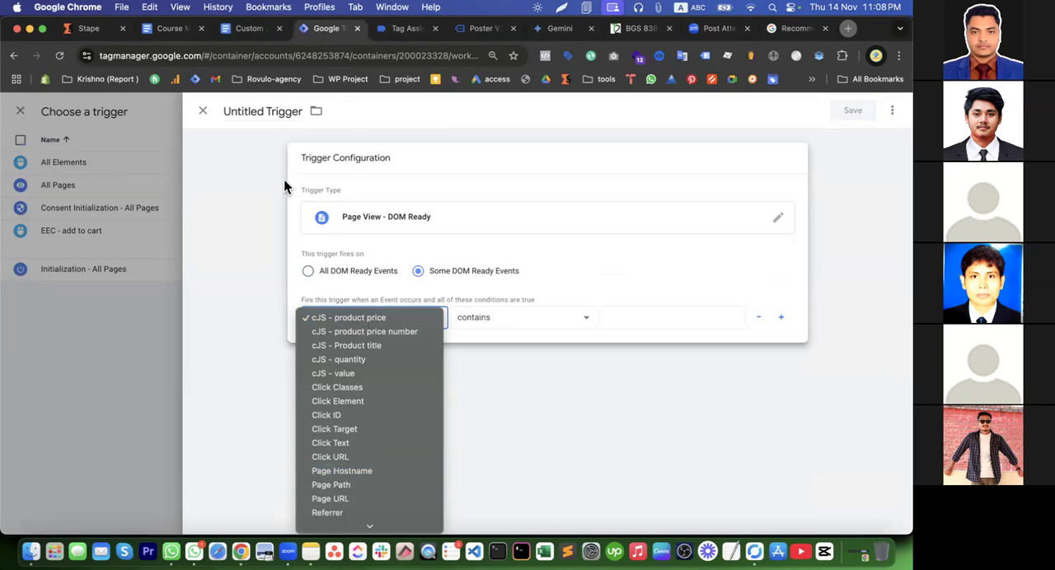
pyautogui.click(363, 488)
pyautogui.click(611, 320)
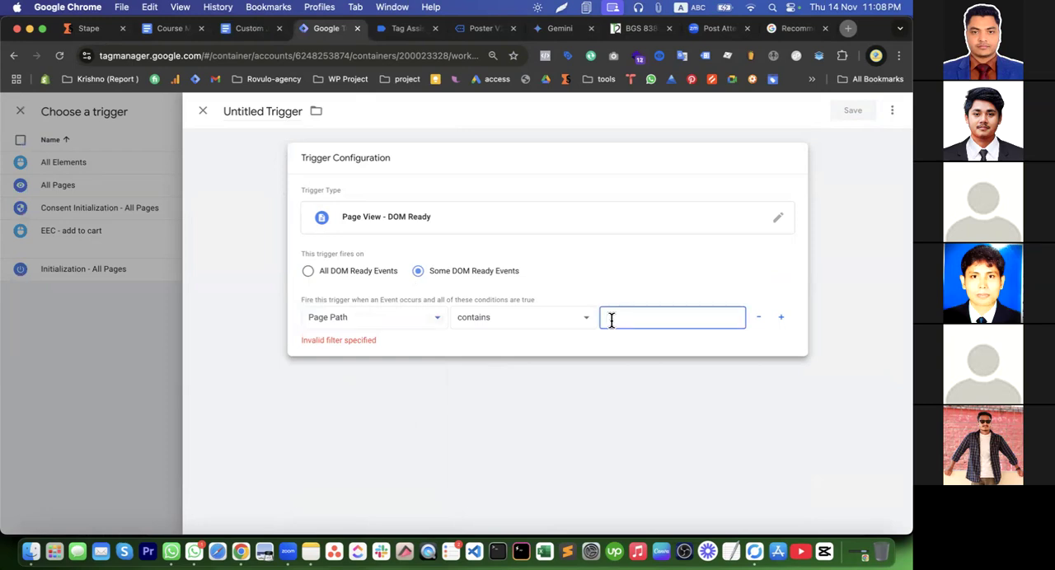
pyautogui.write('/product/')
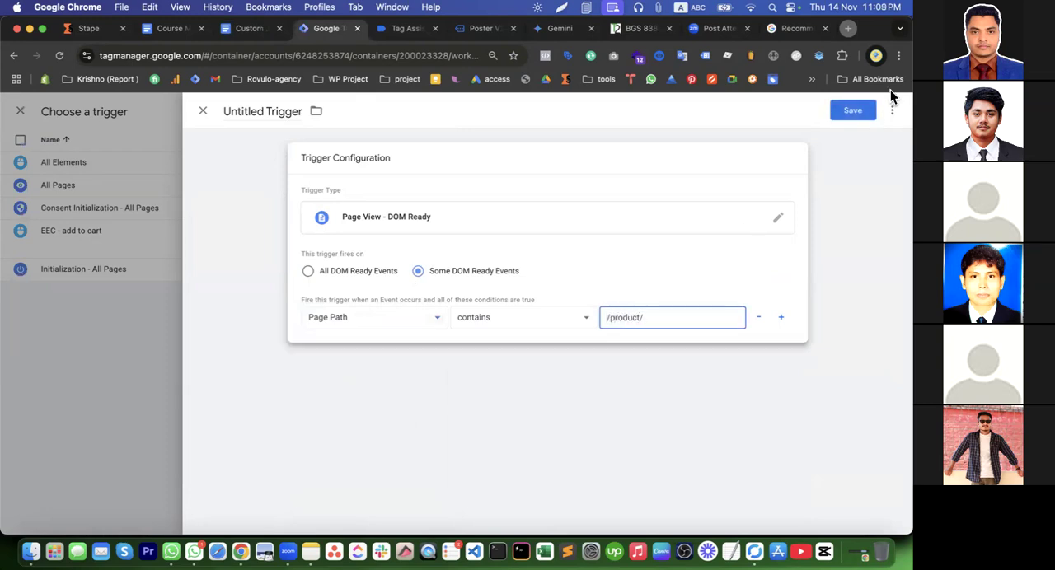
# Save the new trigger under the name view Item - trigger
pyautogui.click(840, 113)
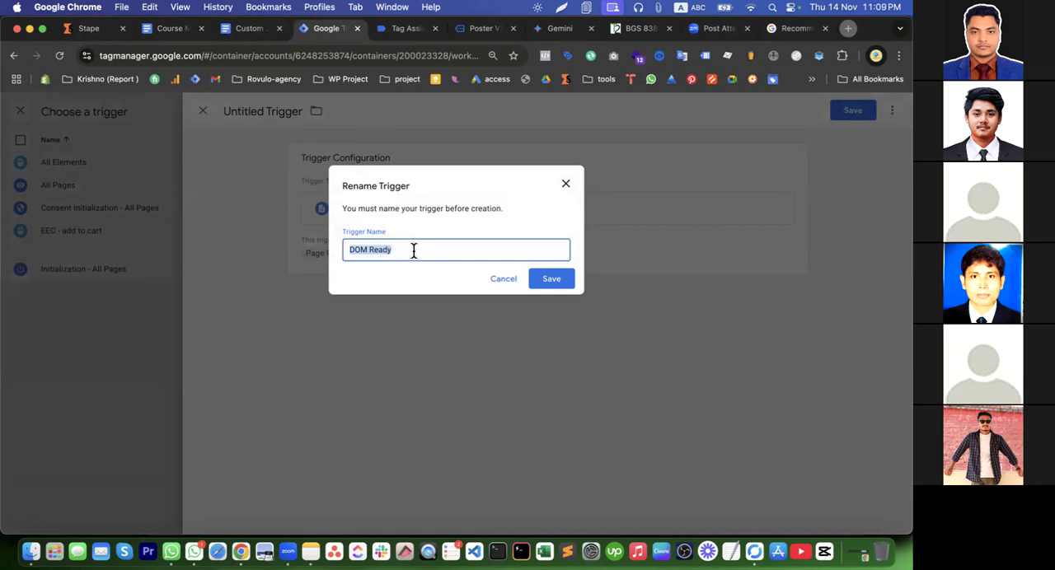
pyautogui.write('view')
pyautogui.write('Item - trigger')
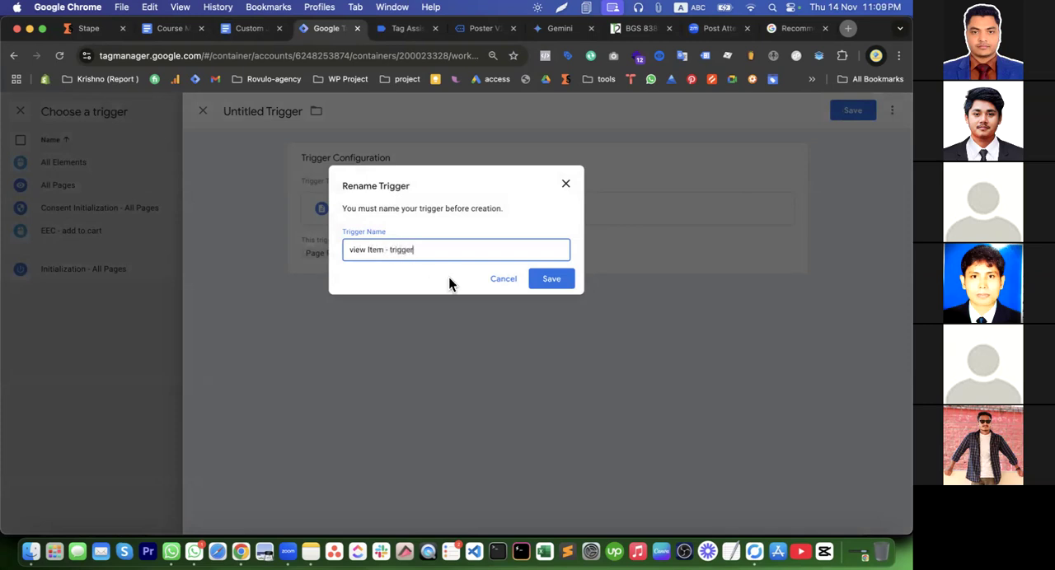
pyautogui.click(545, 282)
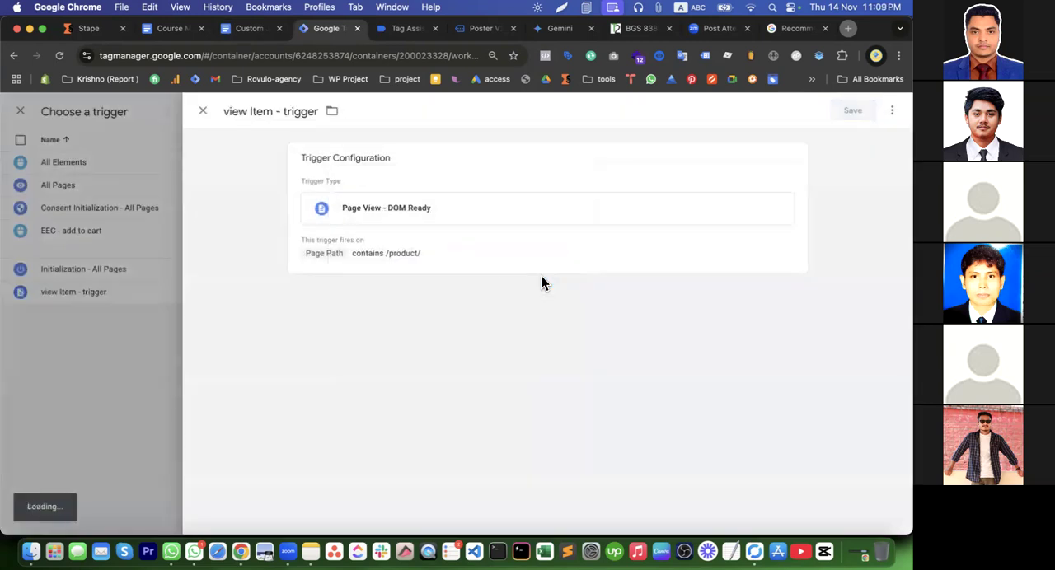
# Compare the URL paths of the store's Poster V2, About and Shop pages with the Postcard V1 product page
pyautogui.click(421, 27)
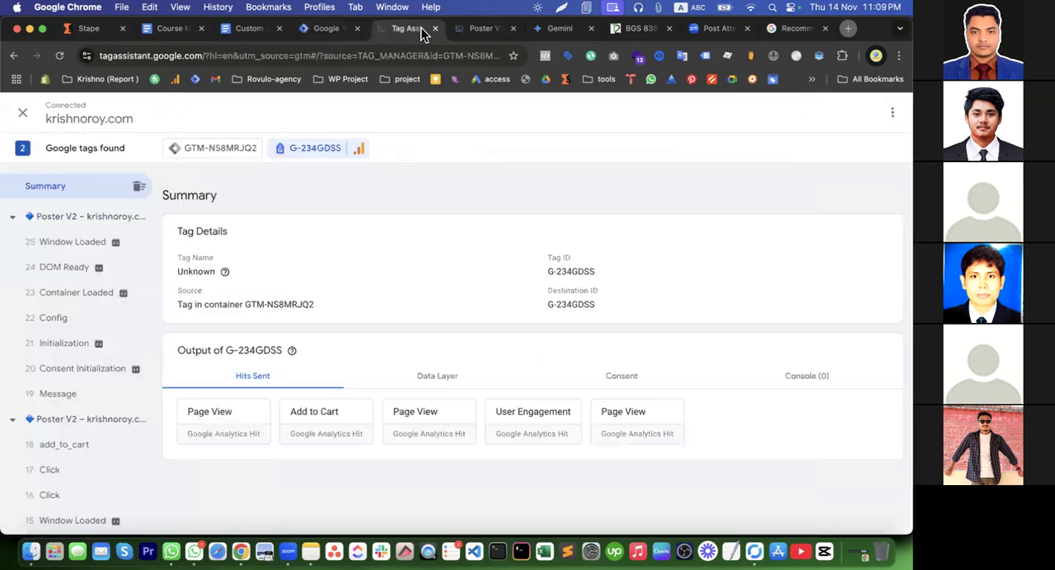
pyautogui.click(478, 31)
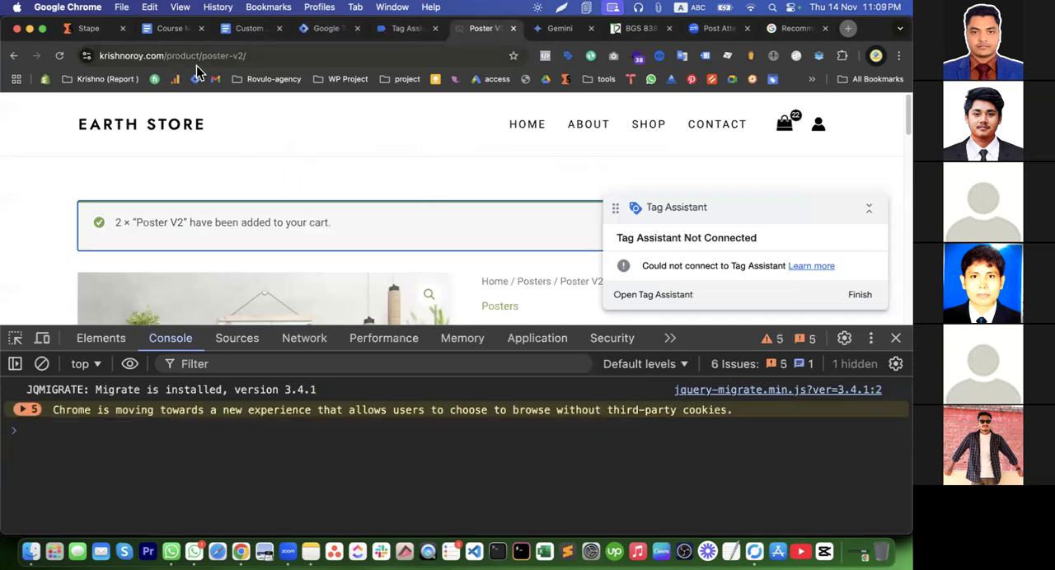
pyautogui.click(594, 130)
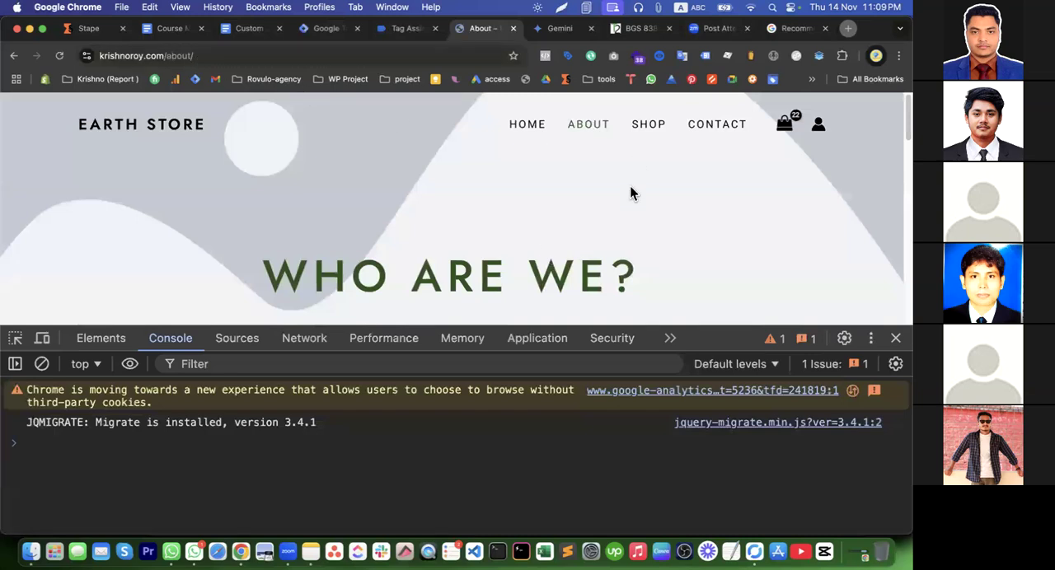
pyautogui.click(657, 126)
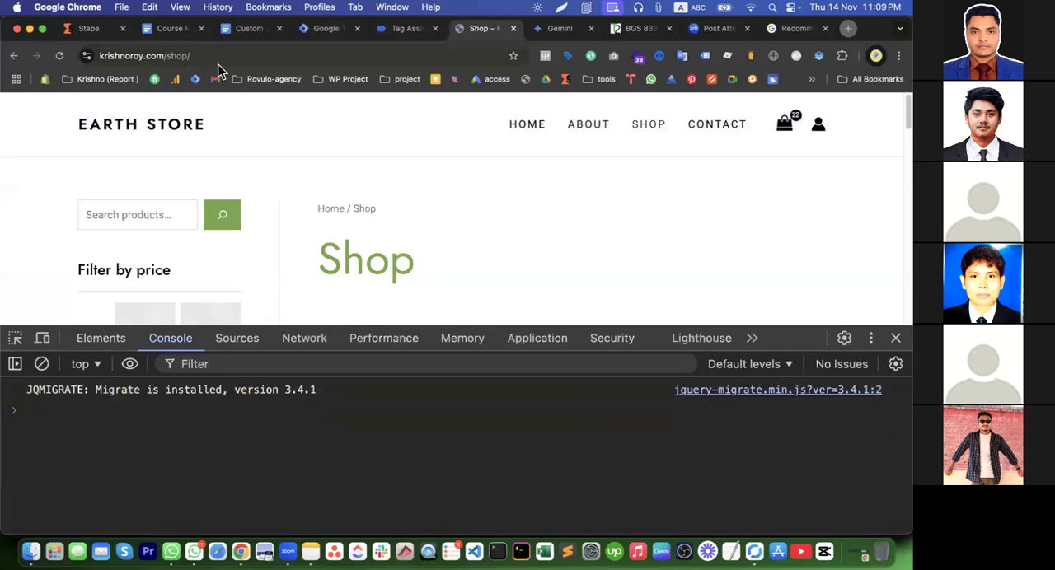
pyautogui.scroll(-5, 338, 213)
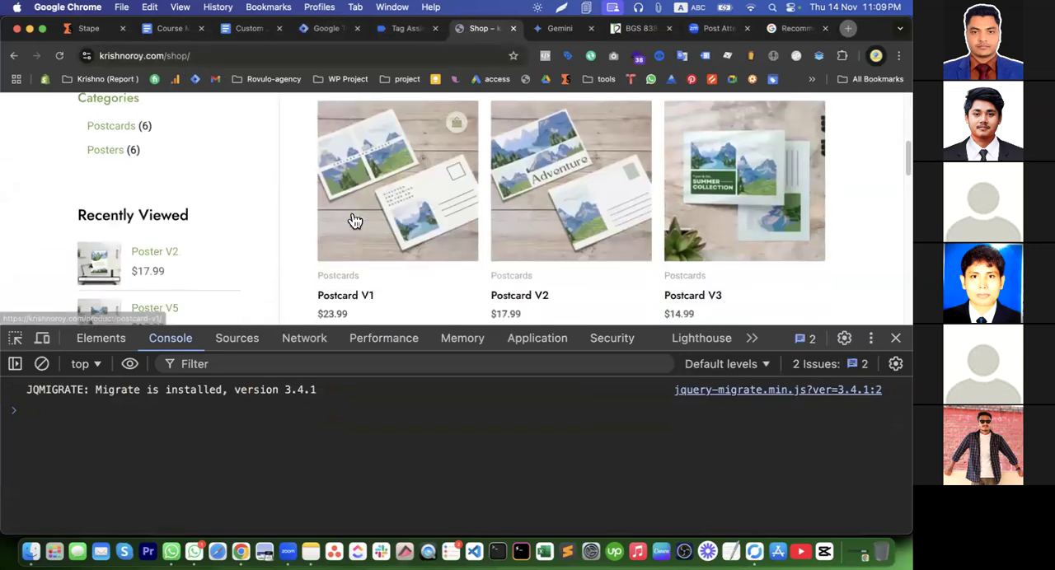
pyautogui.click(355, 300)
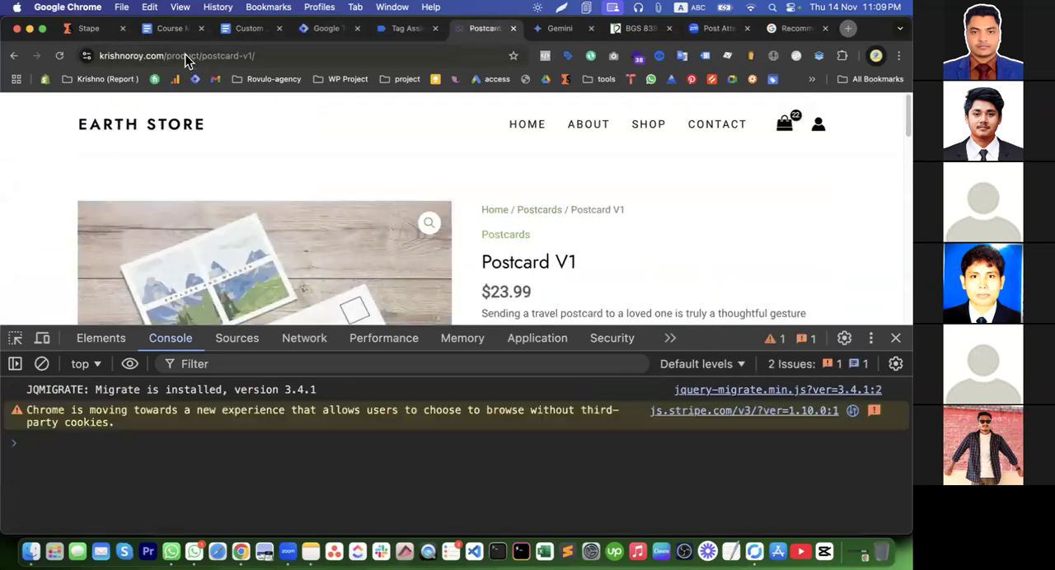
# Review the firing condition of view Item - trigger from the ViewItem tag in Tag Manager
pyautogui.click(329, 31)
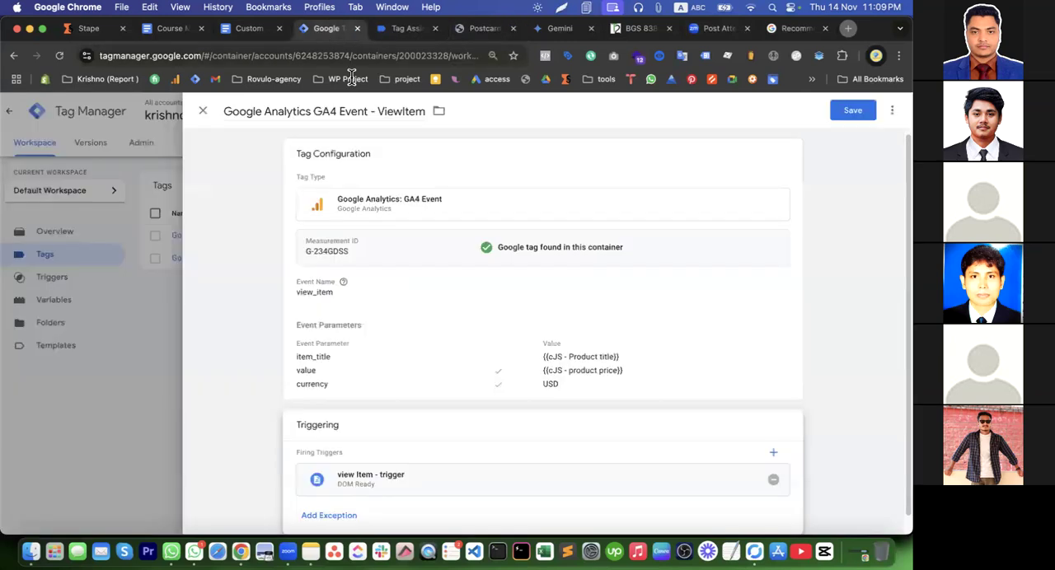
pyautogui.scroll(-1, 513, 452)
pyautogui.click(488, 465)
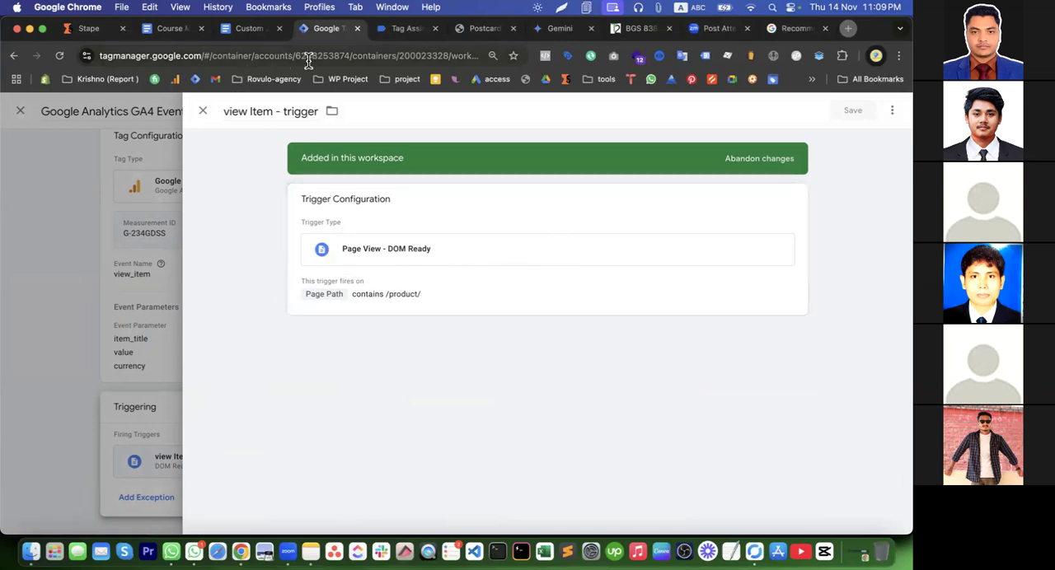
# Inspect the Page Path variable of container GTM-NS8MRJQ2 for the latest Poster V2 Window Loaded event in Tag Assistant
pyautogui.click(398, 29)
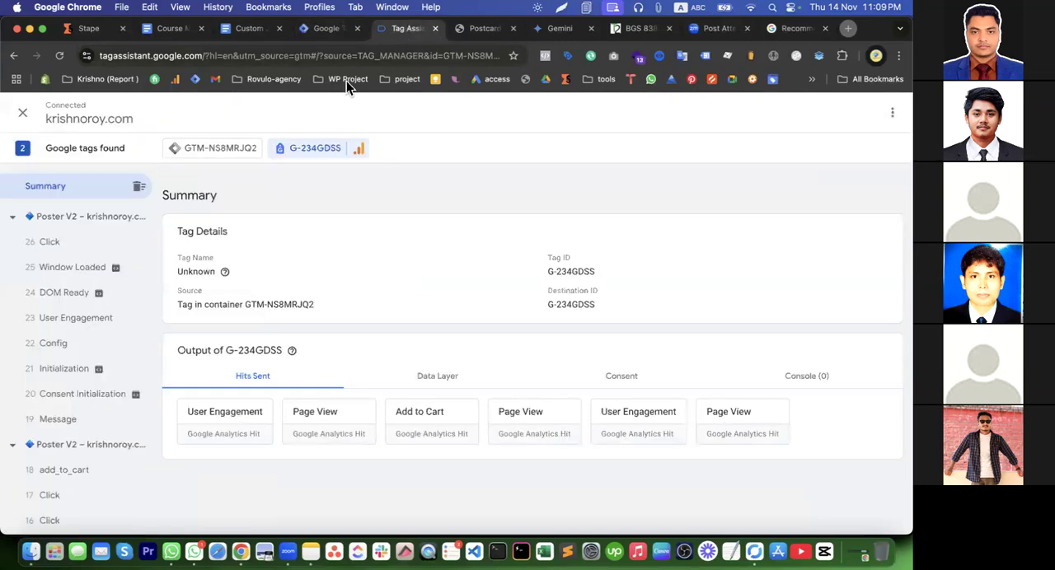
pyautogui.click(71, 263)
pyautogui.click(441, 334)
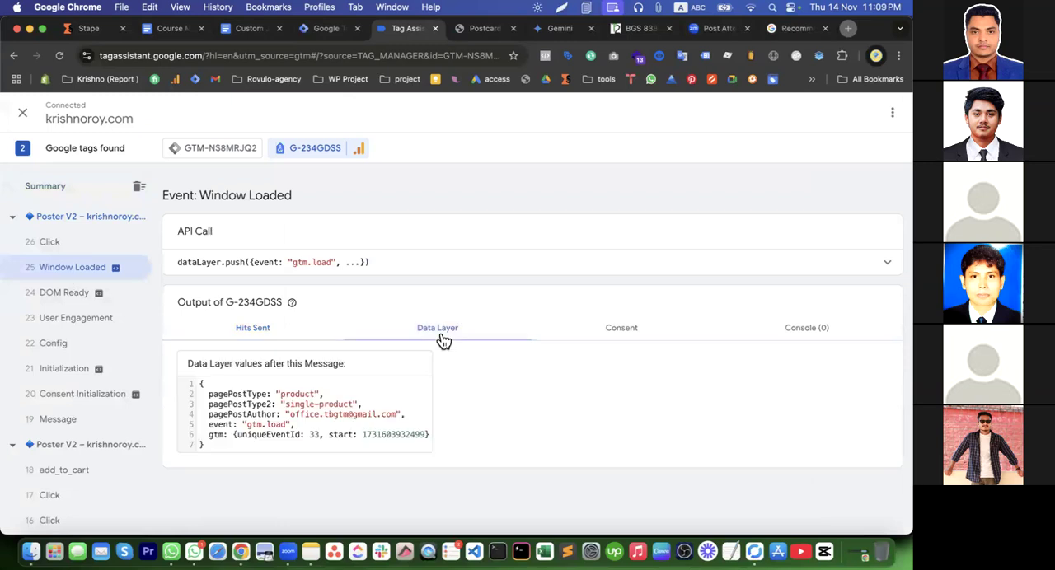
pyautogui.click(276, 339)
pyautogui.click(219, 150)
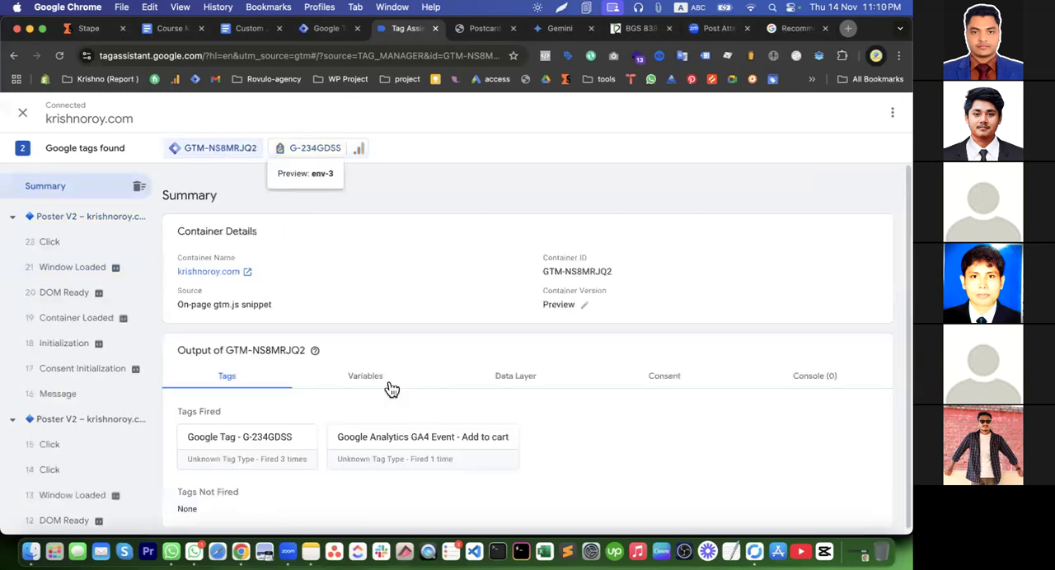
pyautogui.click(372, 381)
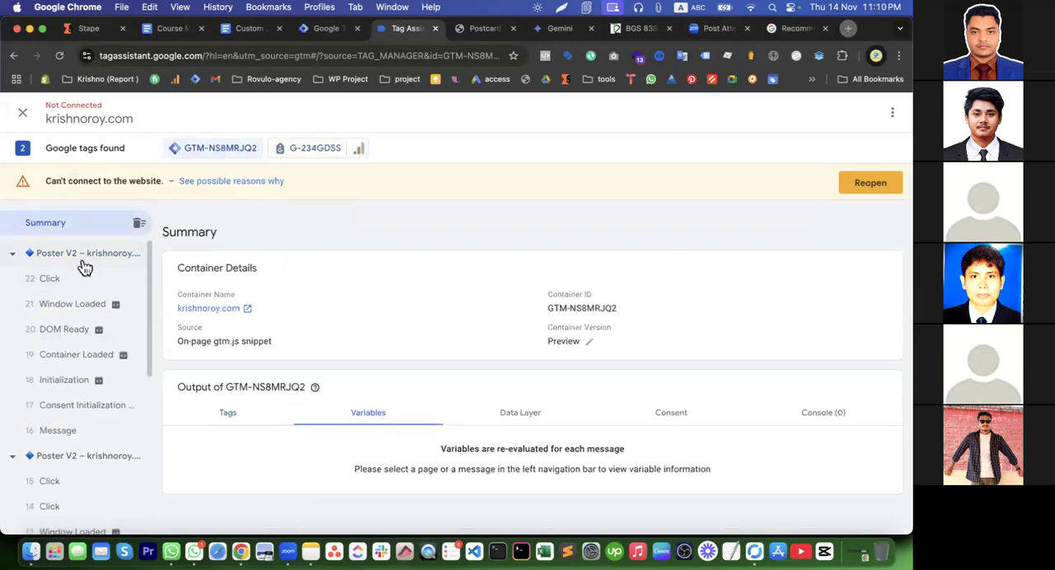
pyautogui.click(87, 257)
pyautogui.click(87, 304)
pyautogui.scroll(-5, 337, 425)
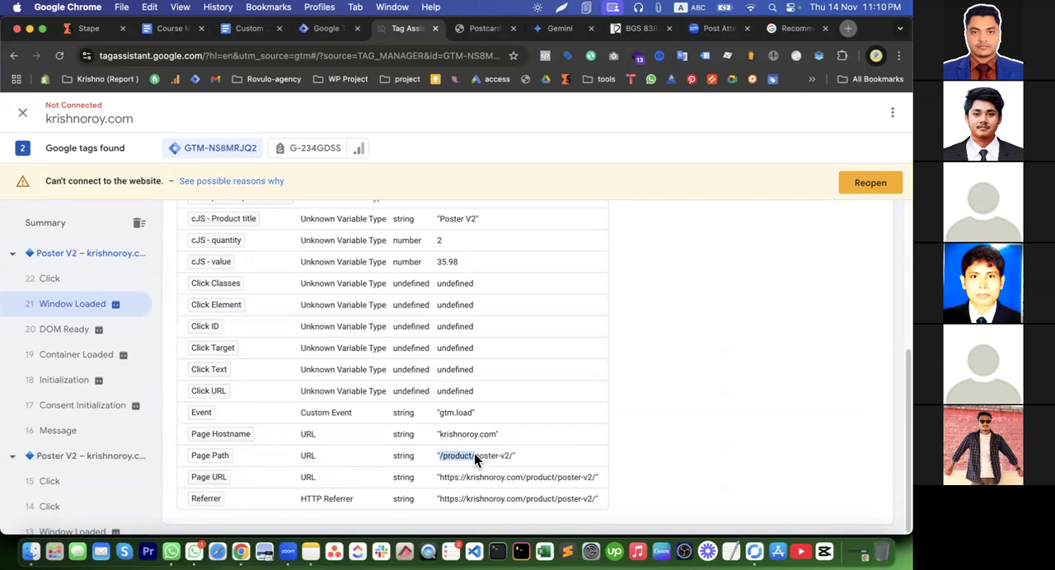
pyautogui.moveTo(474, 453); pyautogui.dragTo(512, 454)
# Return to Tag Manager, leave the trigger details and save the Google Analytics GA4 Event - ViewItem tag
pyautogui.click(309, 33)
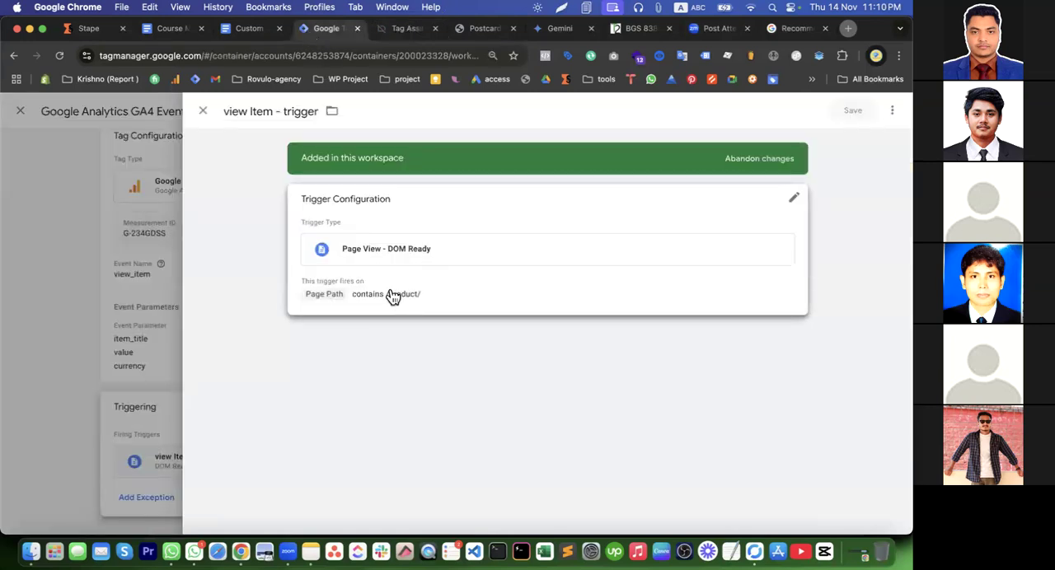
pyautogui.click(203, 111)
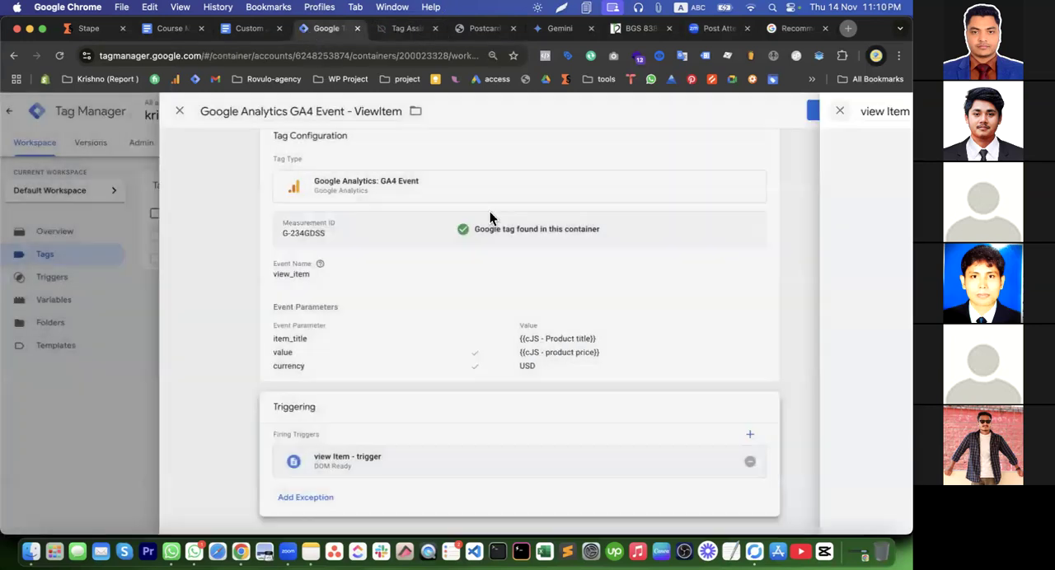
pyautogui.click(854, 115)
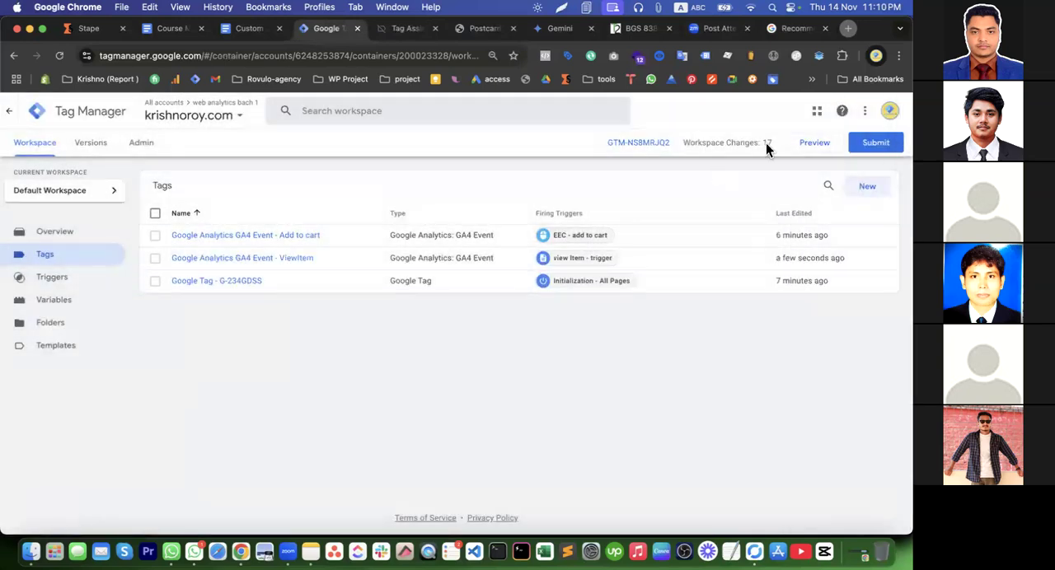
# Add a currency event parameter to the Google Analytics GA4 Event - Add to cart tag and save it
pyautogui.click(236, 241)
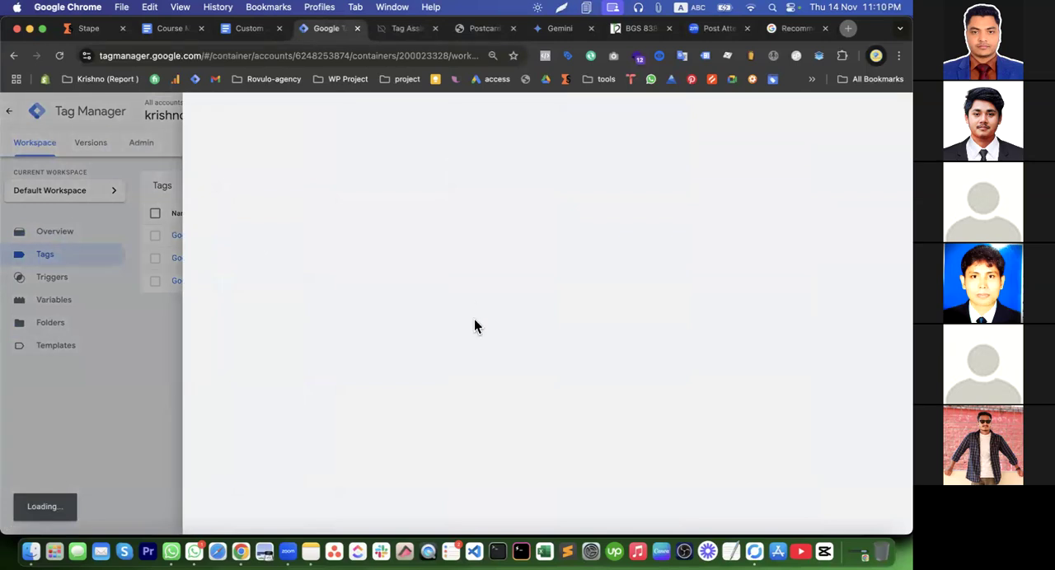
pyautogui.scroll(-1, 402, 370)
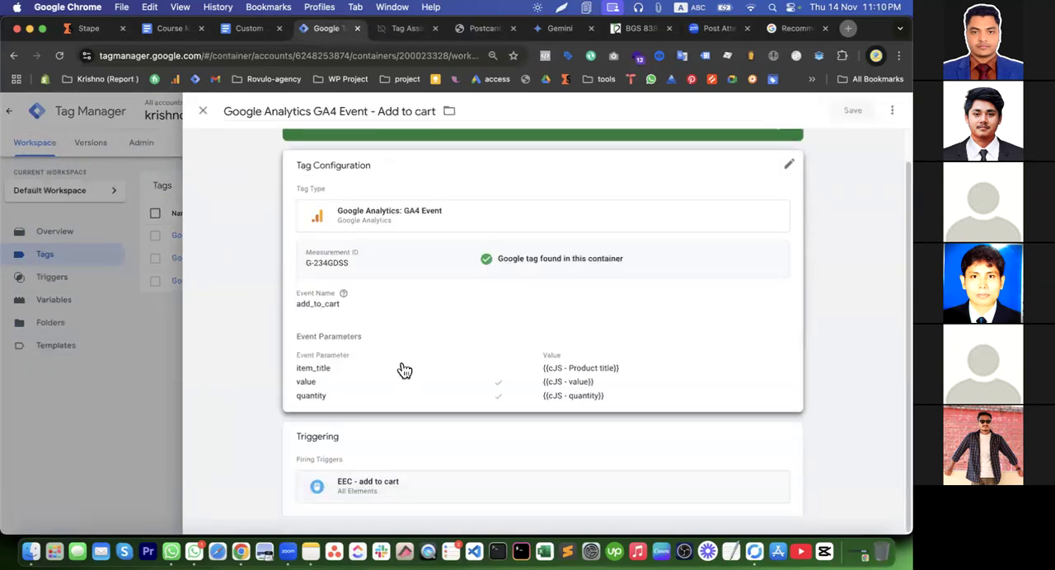
pyautogui.click(403, 370)
pyautogui.click(355, 291)
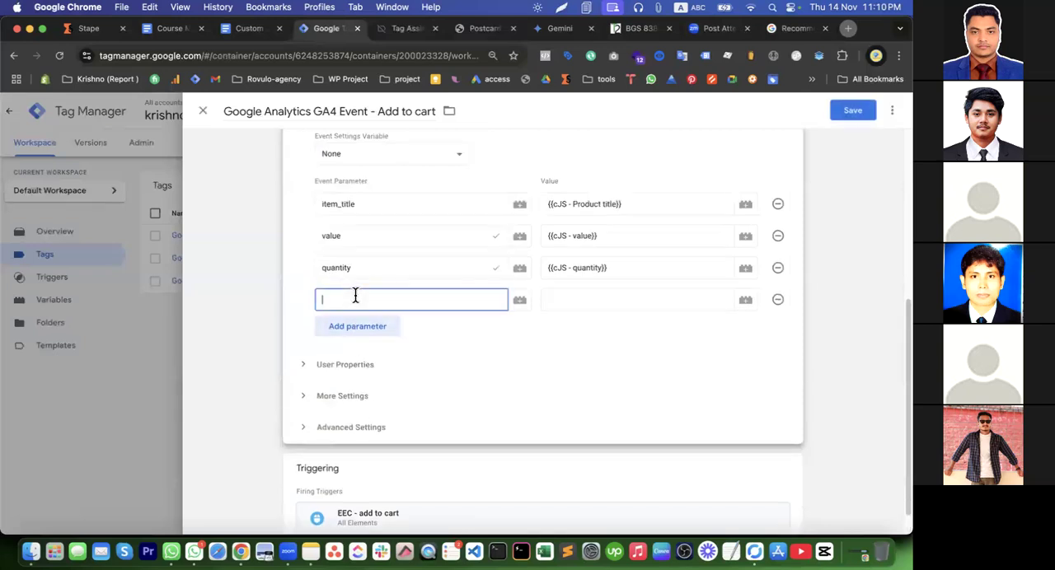
pyautogui.write('cur')
pyautogui.click(376, 324)
pyautogui.click(560, 292)
pyautogui.click(882, 117)
pyautogui.click(853, 111)
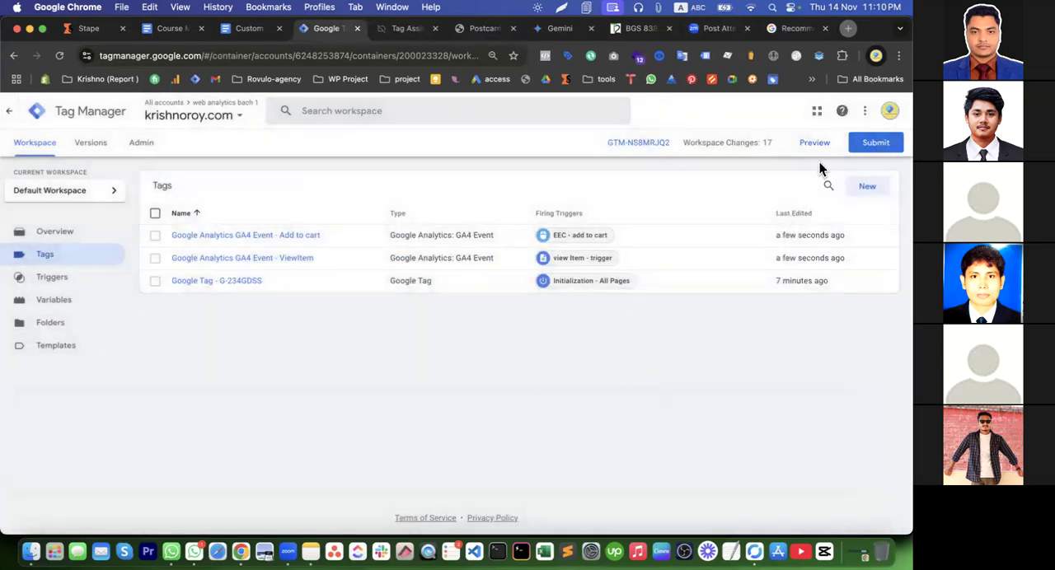
# Try to preview the container on the store site, closing the page's developer tools and glancing at the cart
pyautogui.click(815, 144)
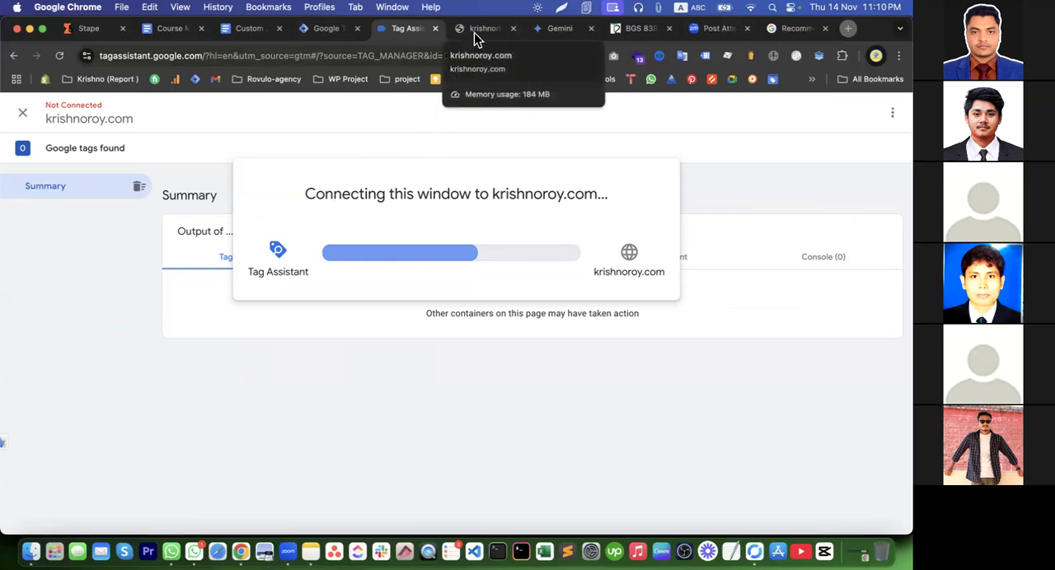
pyautogui.click(474, 32)
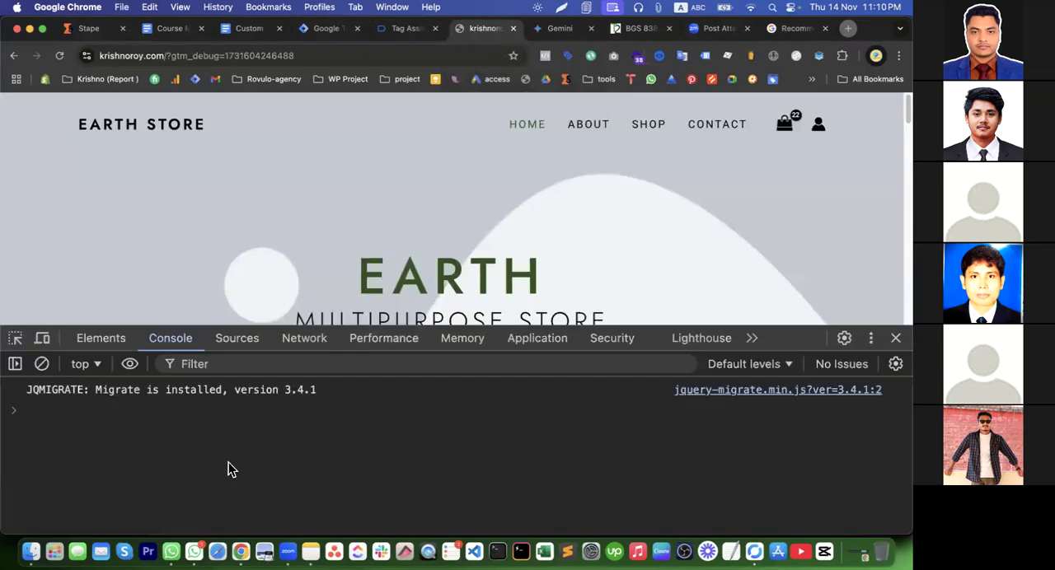
pyautogui.click(896, 338)
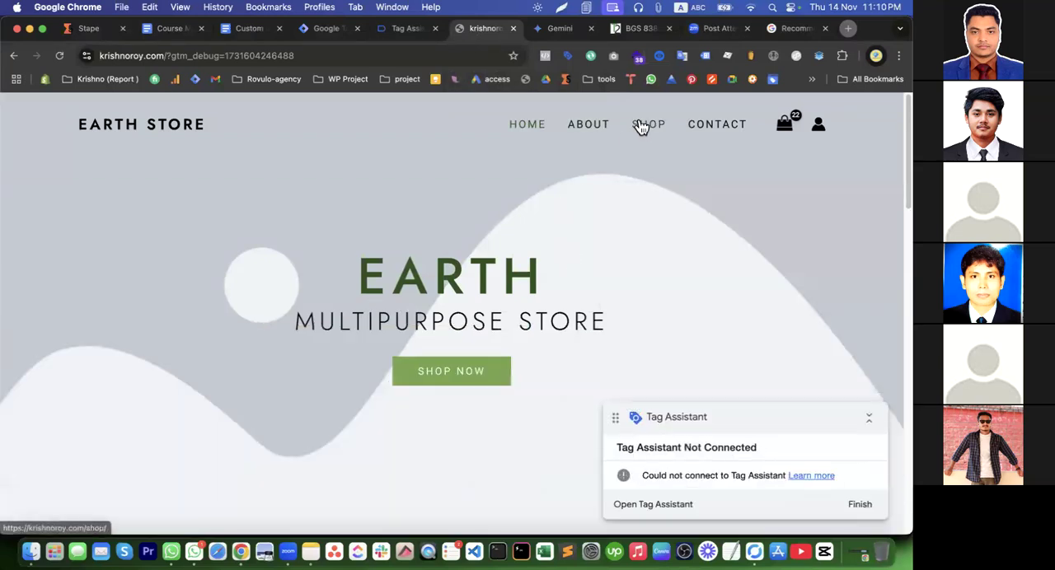
pyautogui.click(803, 116)
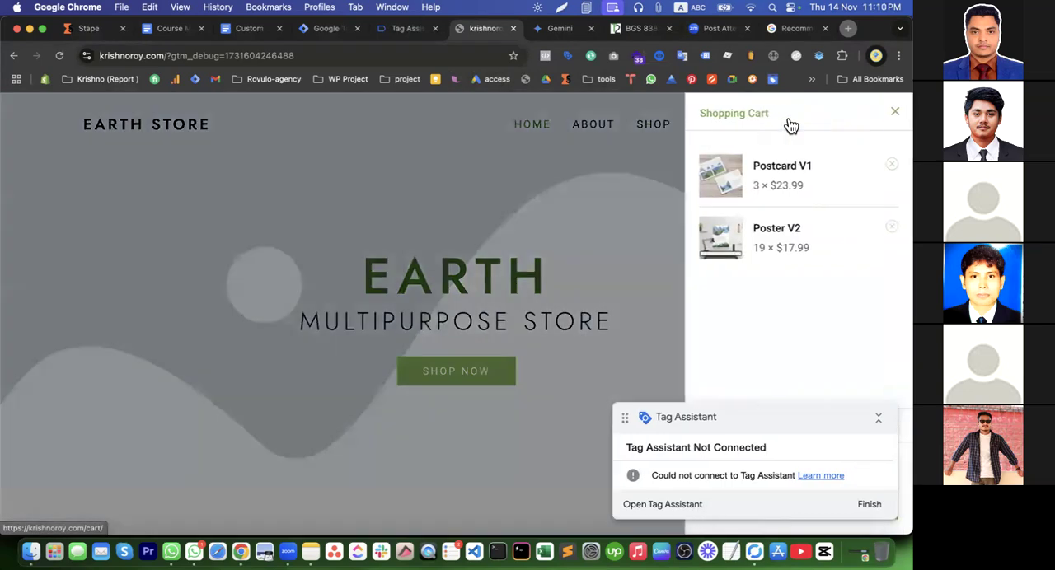
pyautogui.click(521, 202)
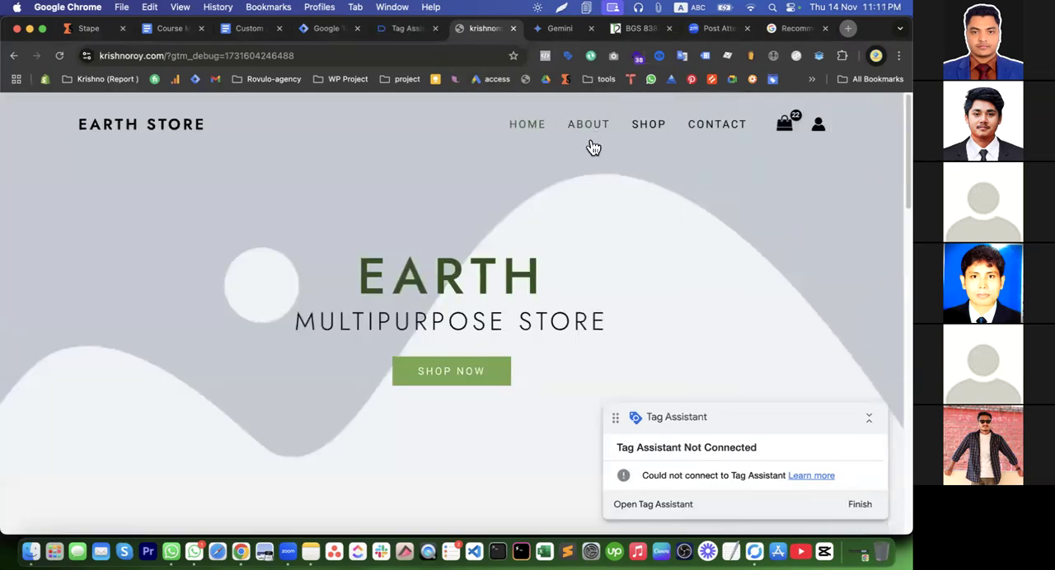
# Open the Poster V2 product page in the store and check whether Tag Assistant connects to it
pyautogui.scroll(-3, 510, 252)
pyautogui.scroll(-3, 510, 252)
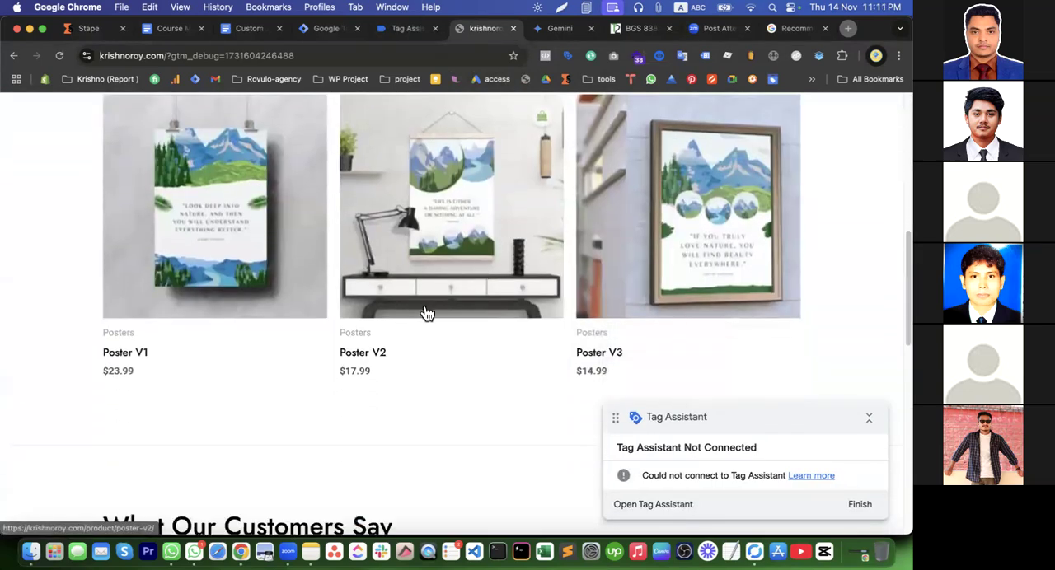
pyautogui.click(372, 348)
pyautogui.click(410, 30)
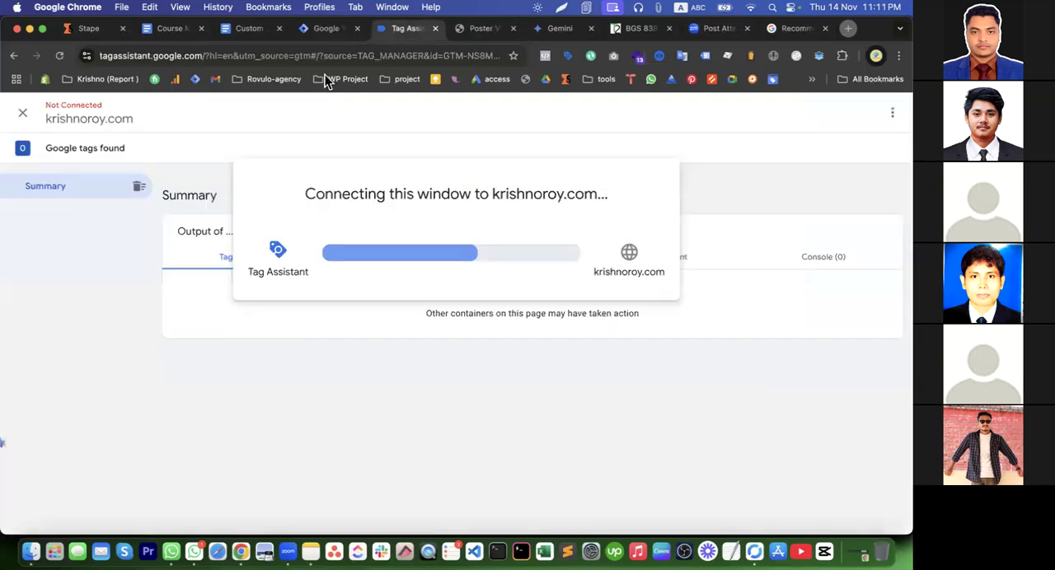
pyautogui.click(468, 30)
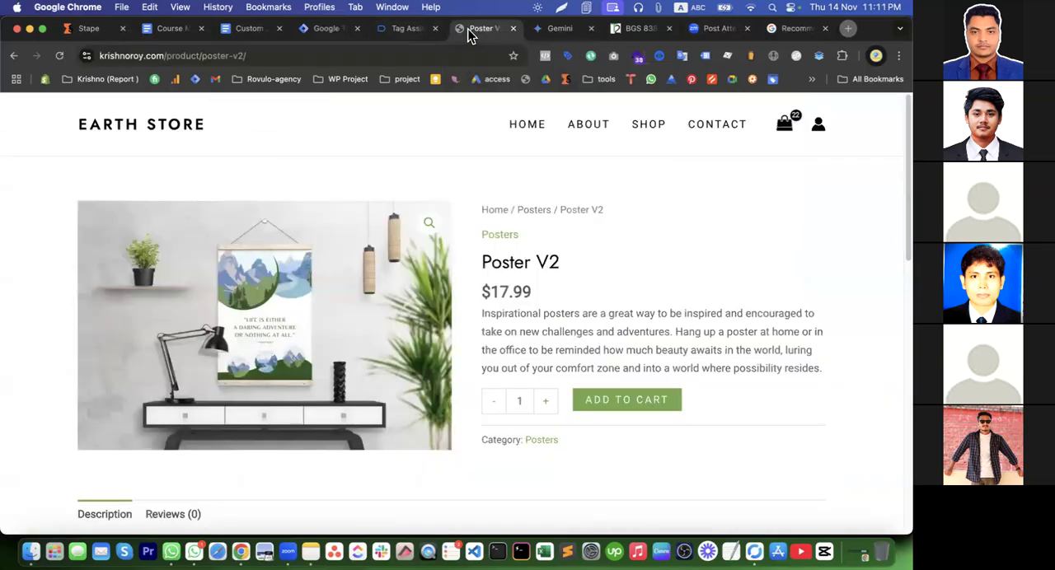
pyautogui.click(411, 30)
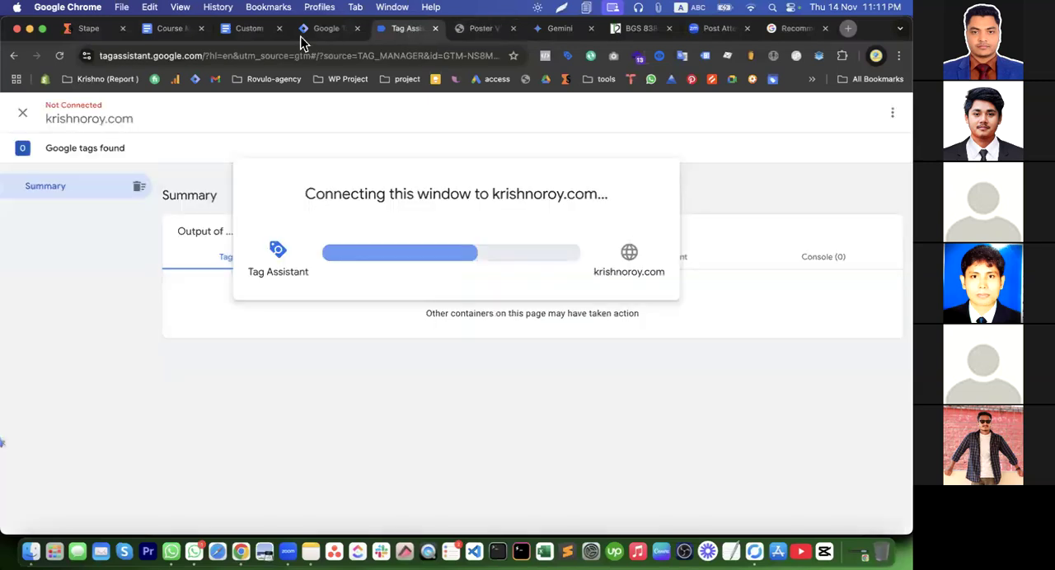
pyautogui.click(321, 29)
pyautogui.click(796, 146)
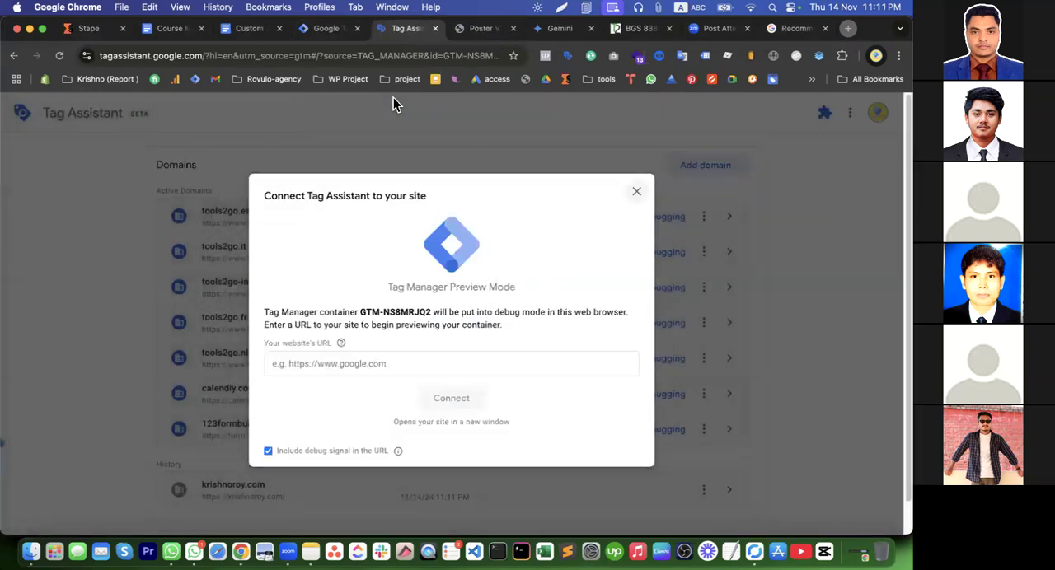
pyautogui.click(393, 360)
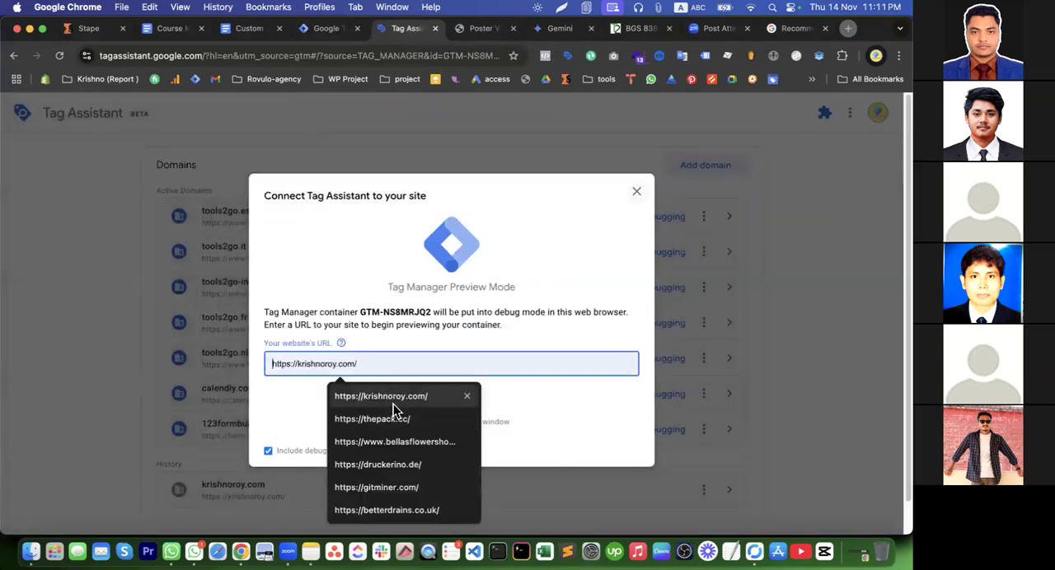
pyautogui.click(392, 399)
pyautogui.click(455, 400)
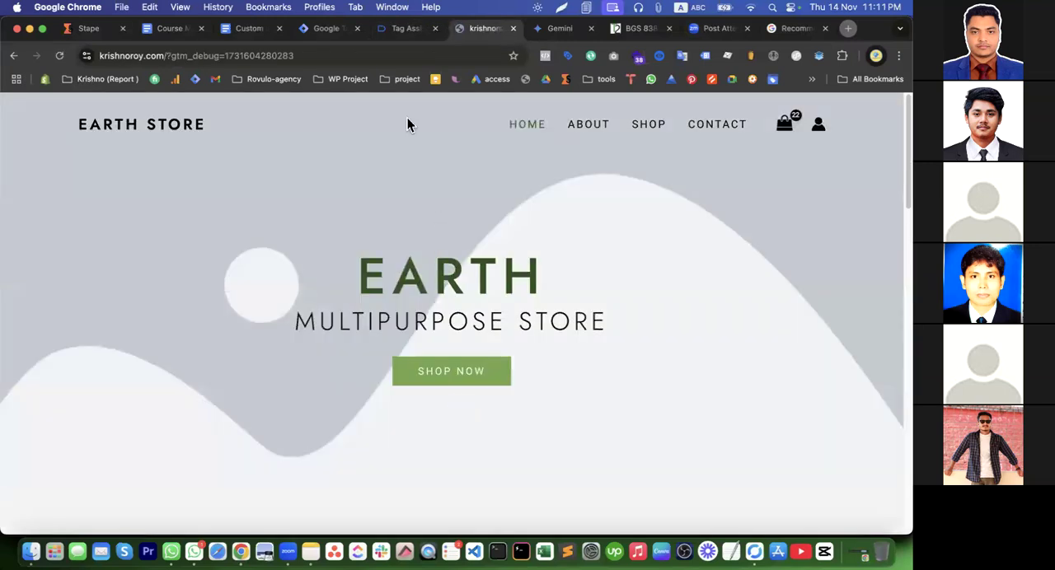
pyautogui.click(405, 30)
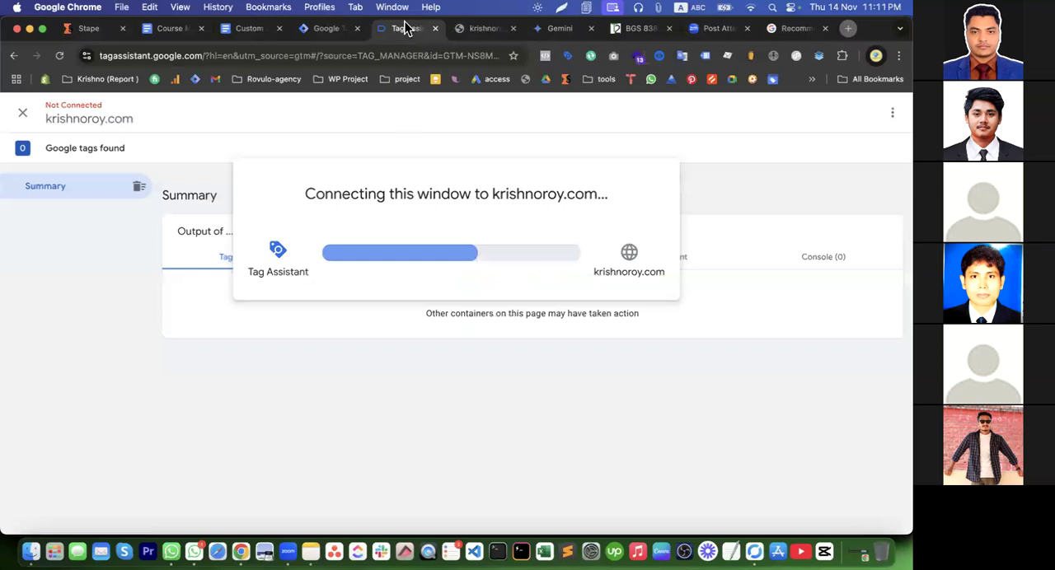
pyautogui.click(471, 30)
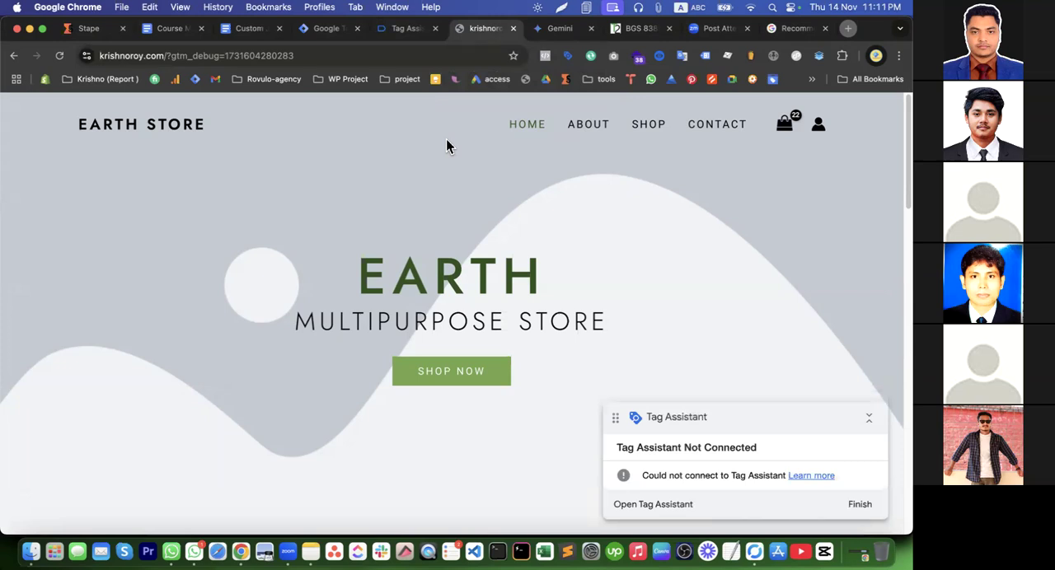
# Review the form field tracking and Dynamic Currency Tracking code sections in the Custom JavaScript for Marketers document
pyautogui.click(236, 34)
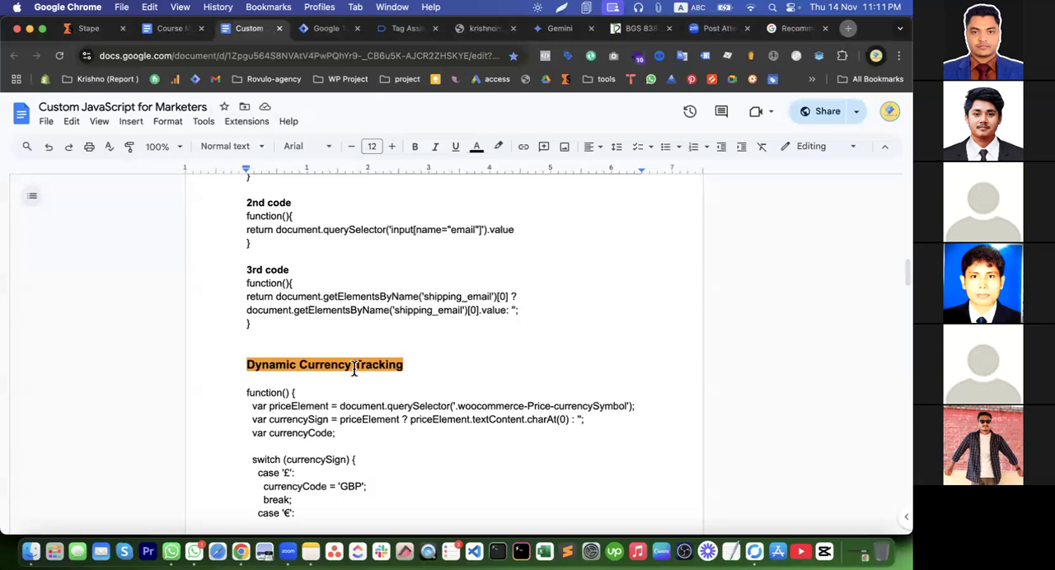
pyautogui.scroll(8, 343, 344)
pyautogui.scroll(-5, 344, 344)
pyautogui.scroll(-2, 344, 346)
pyautogui.scroll(3, 339, 340)
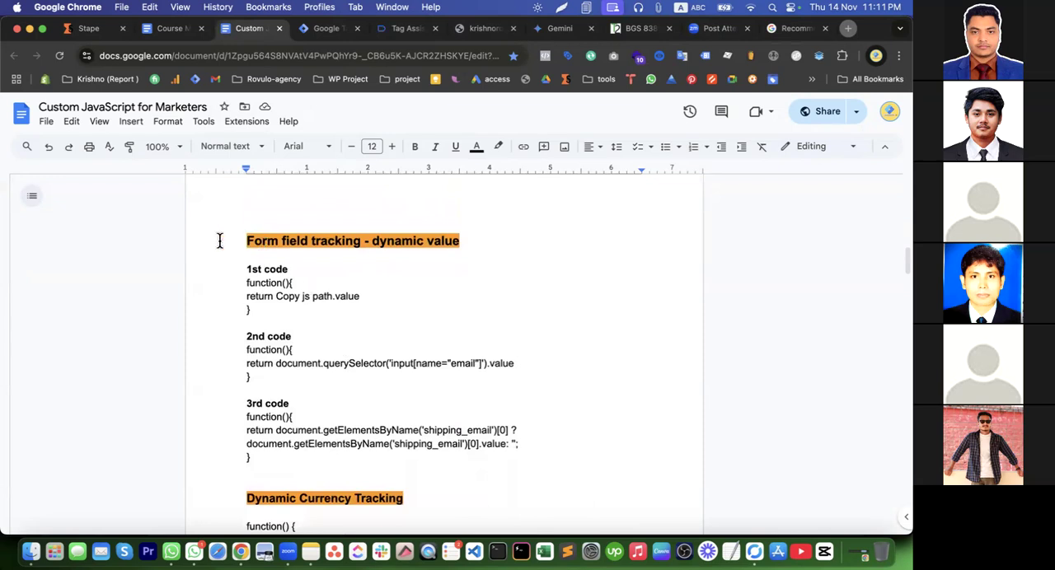
pyautogui.moveTo(244, 241); pyautogui.dragTo(375, 460)
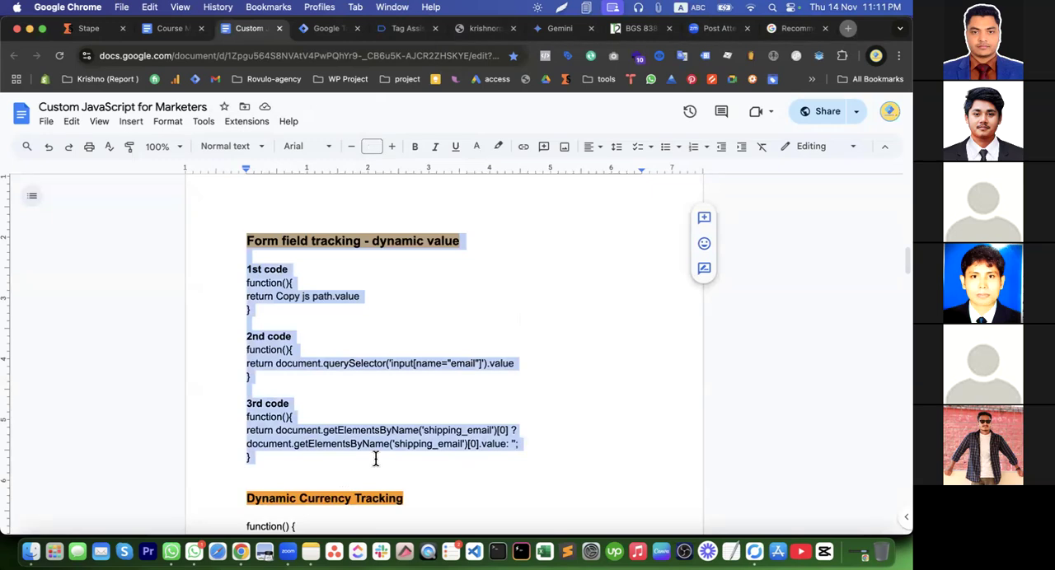
pyautogui.scroll(-5, 375, 459)
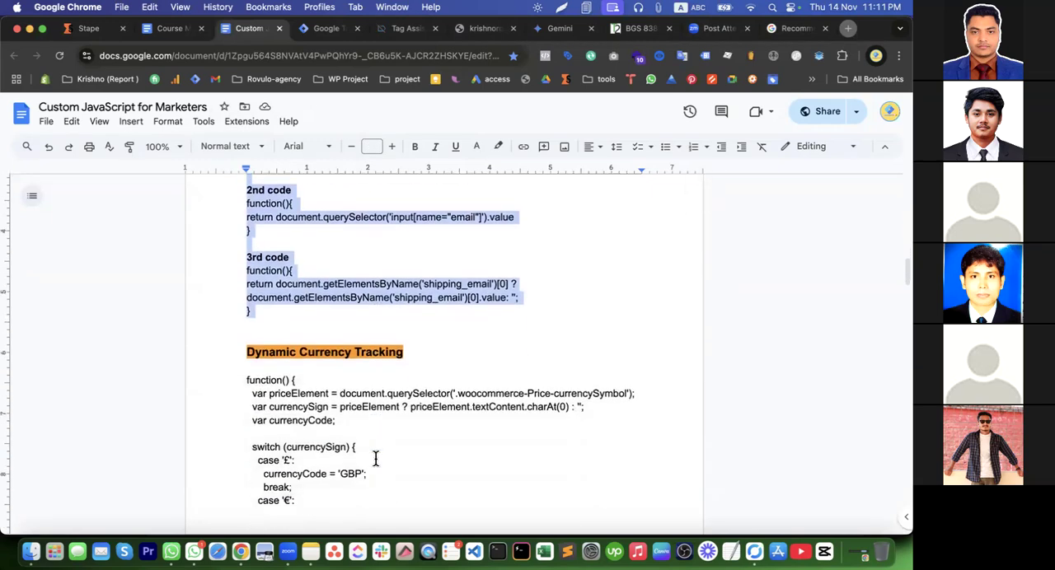
pyautogui.scroll(1, 267, 292)
pyautogui.scroll(-7, 285, 393)
pyautogui.scroll(1, 285, 396)
pyautogui.scroll(4, 285, 396)
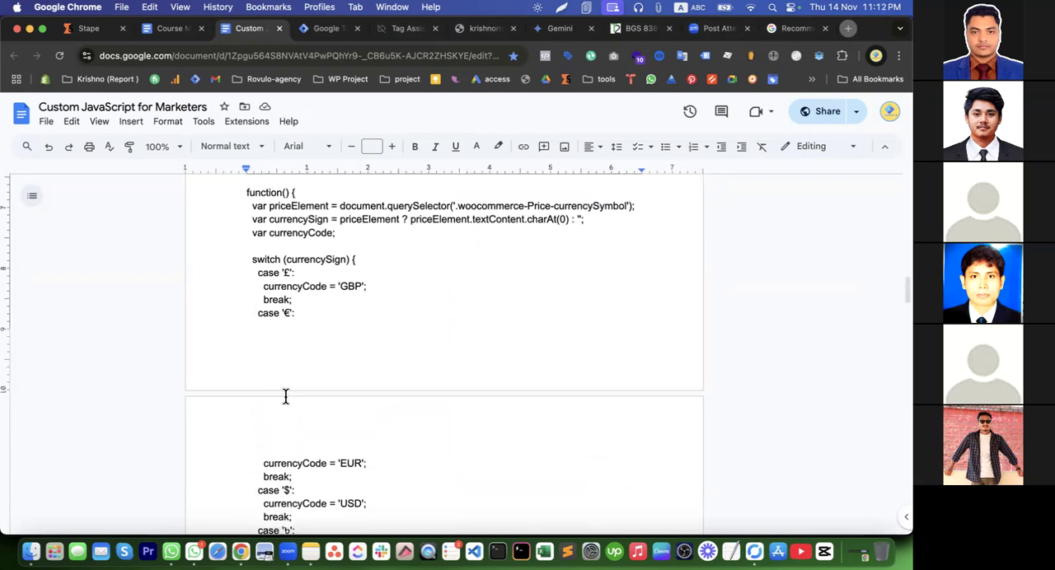
pyautogui.moveTo(247, 192); pyautogui.dragTo(326, 431)
pyautogui.scroll(2, 326, 431)
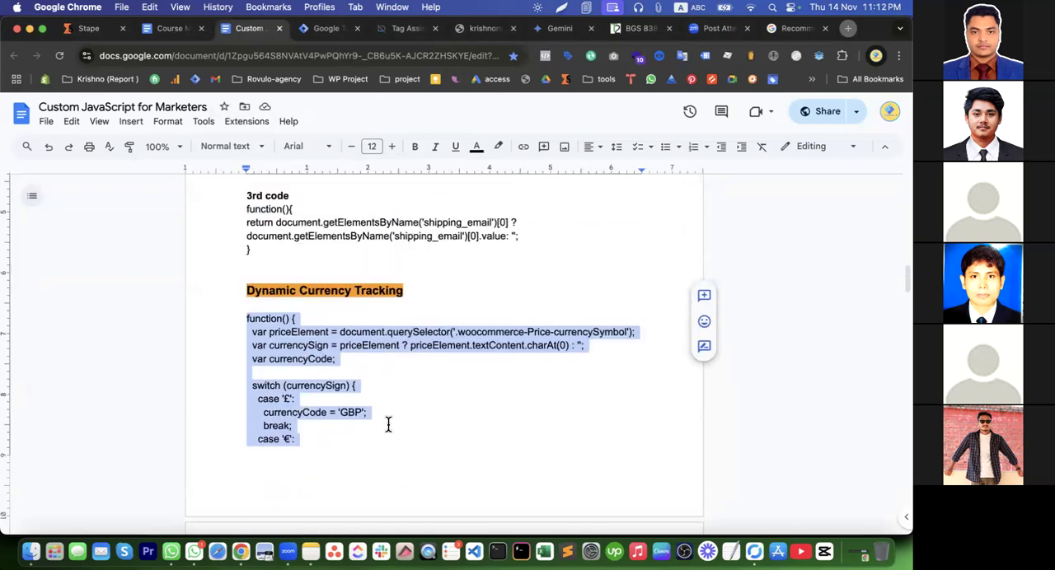
# Retry the Tag Assistant connection to krishnoroy.com and close the store page it opens
pyautogui.click(401, 29)
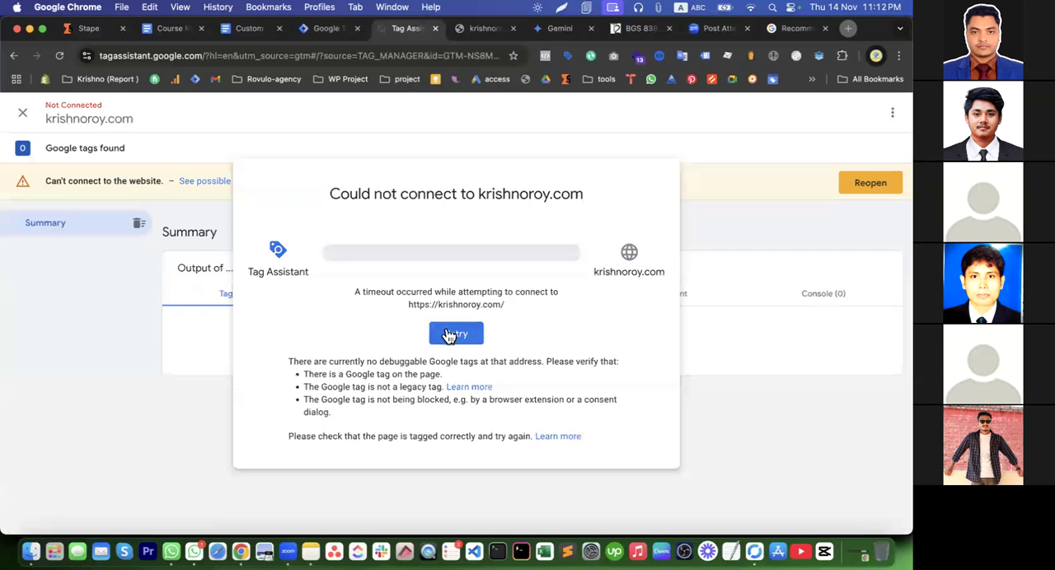
pyautogui.click(452, 334)
pyautogui.click(453, 395)
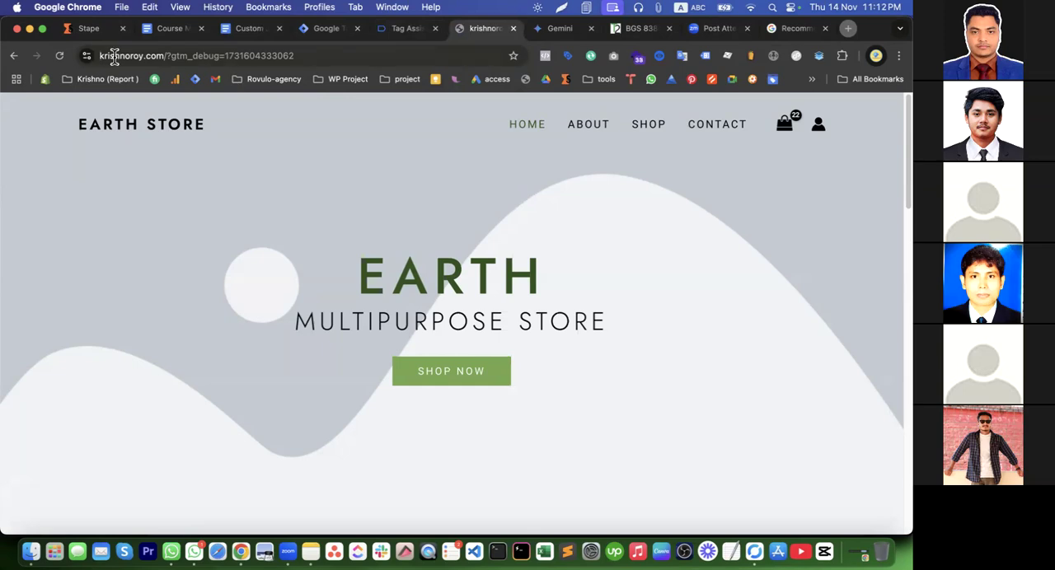
pyautogui.click(512, 29)
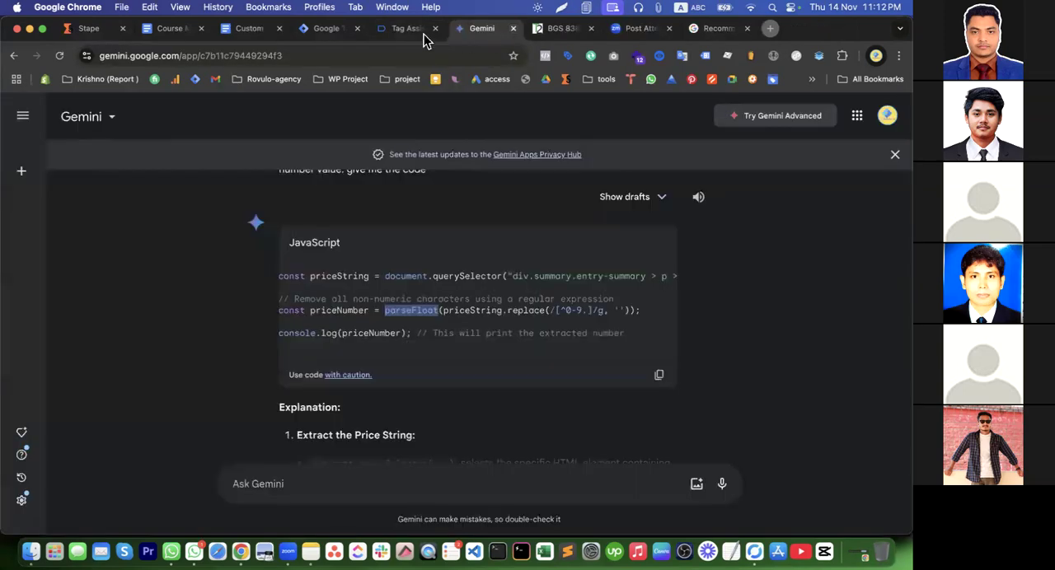
pyautogui.click(407, 32)
pyautogui.click(449, 331)
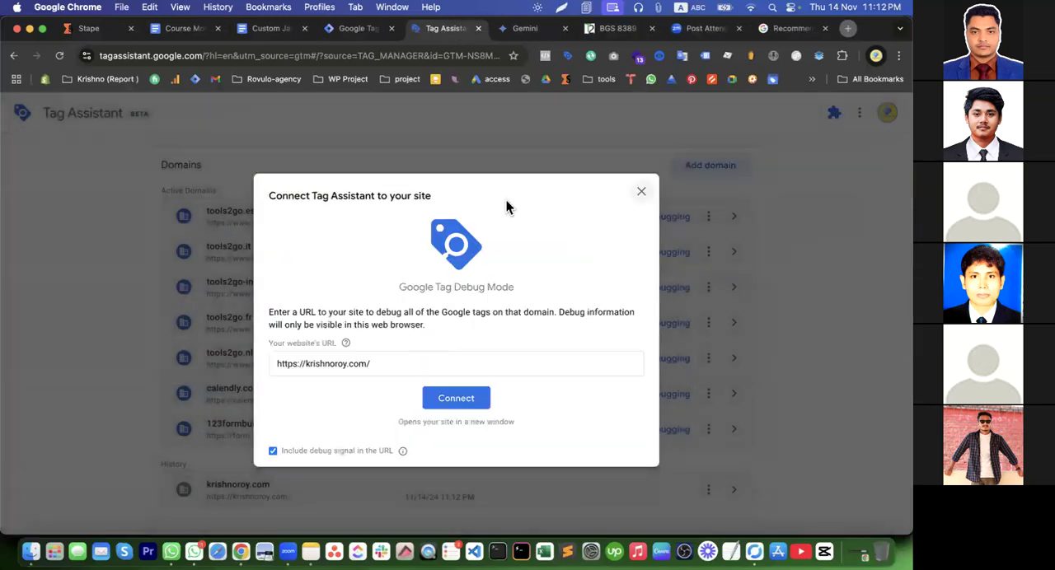
pyautogui.click(458, 398)
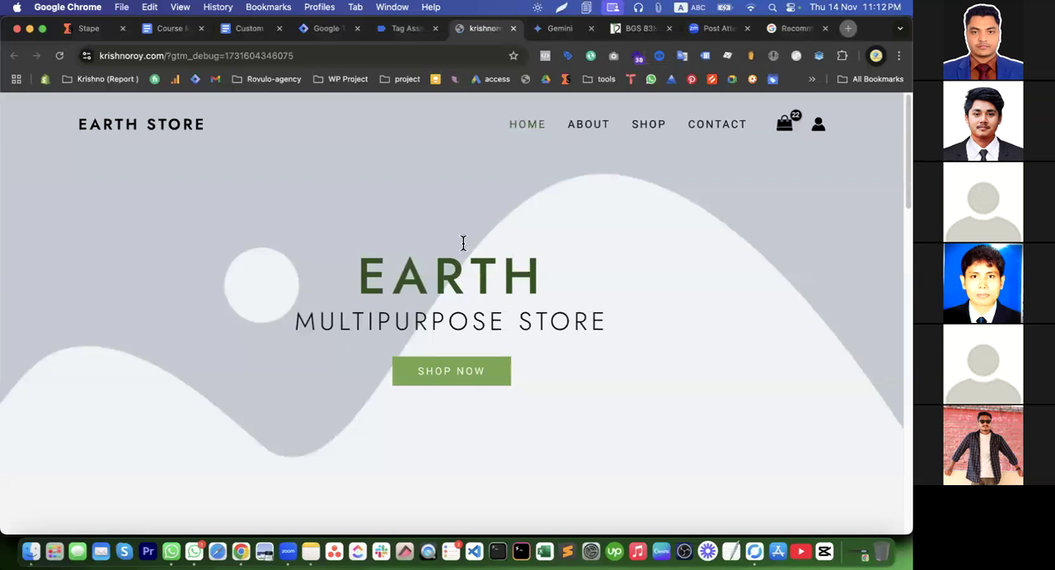
pyautogui.click(408, 28)
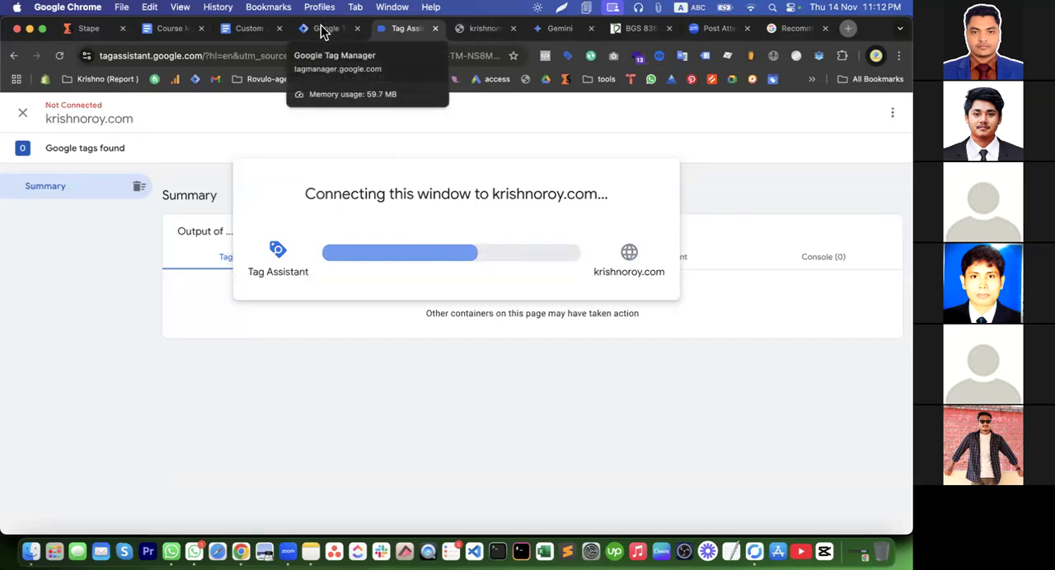
pyautogui.click(485, 29)
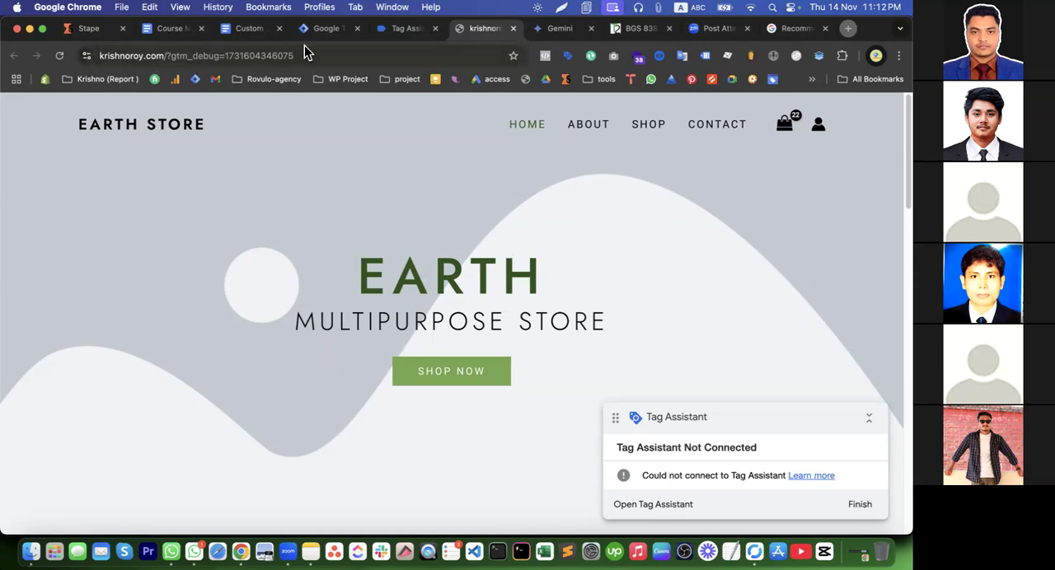
# Look through the browser extensions that have access to the store site
pyautogui.click(842, 56)
pyautogui.scroll(-1, 741, 305)
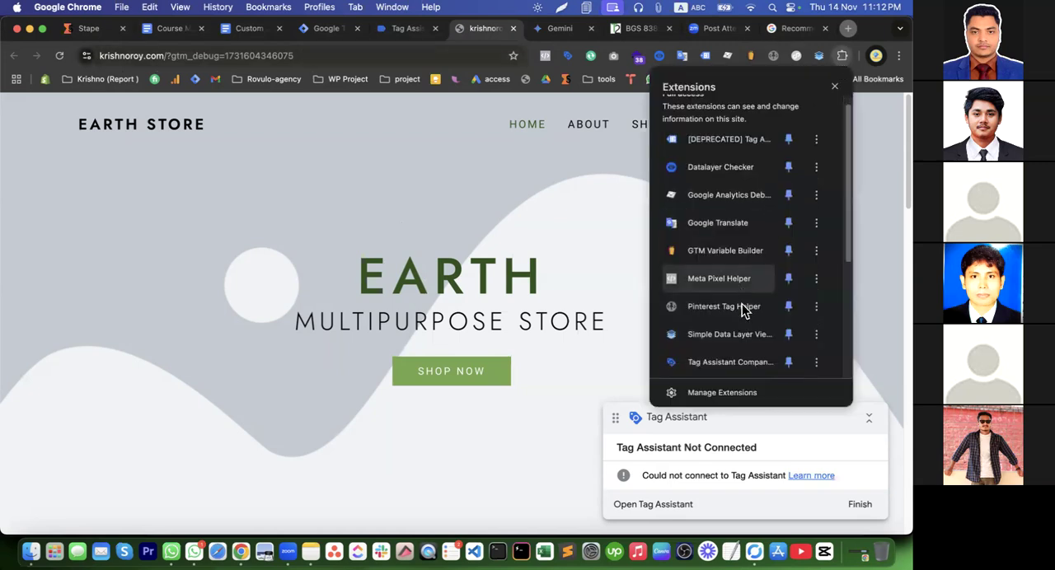
pyautogui.scroll(-3, 742, 309)
pyautogui.scroll(4, 742, 309)
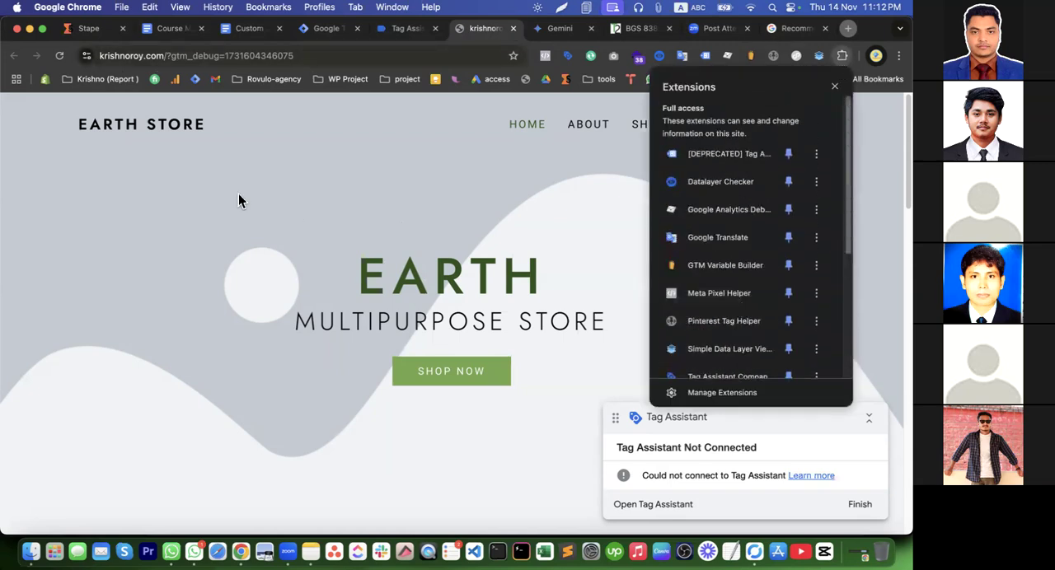
# Delete the on-device site data stored for krishnoroy.com and reload the store page
pyautogui.click(86, 55)
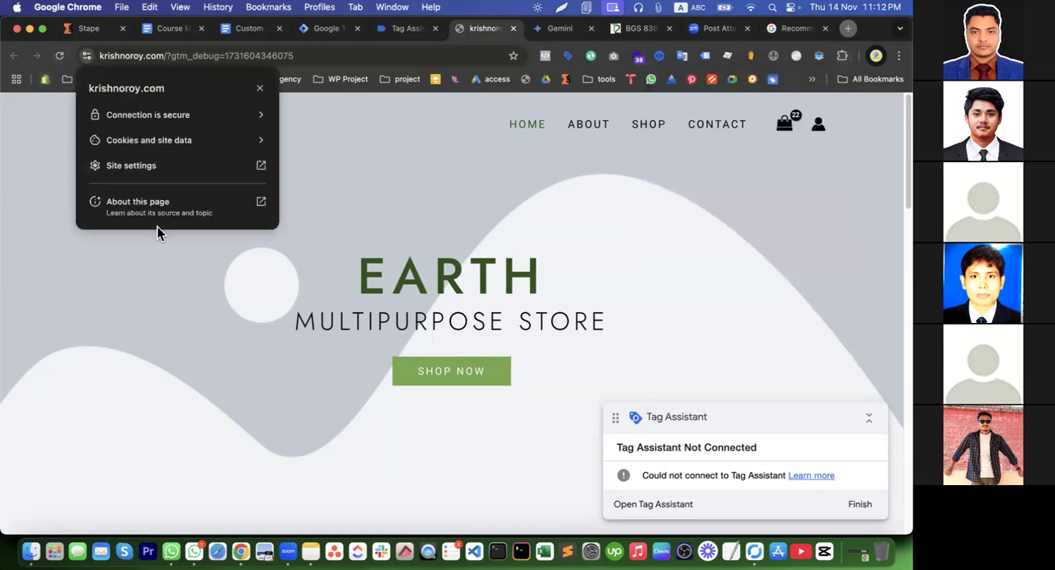
pyautogui.click(137, 146)
pyautogui.click(190, 185)
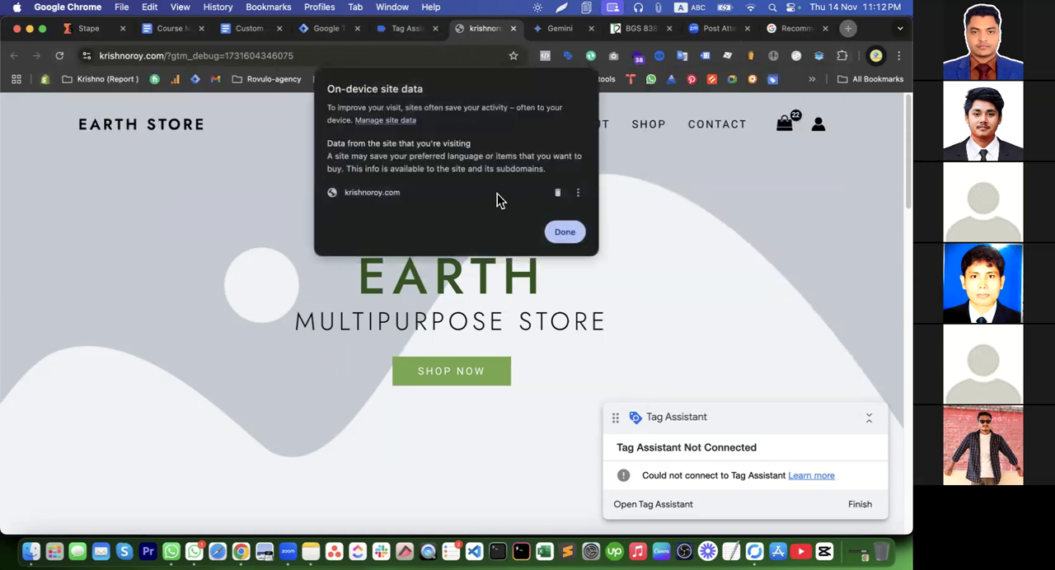
pyautogui.click(553, 194)
pyautogui.click(565, 231)
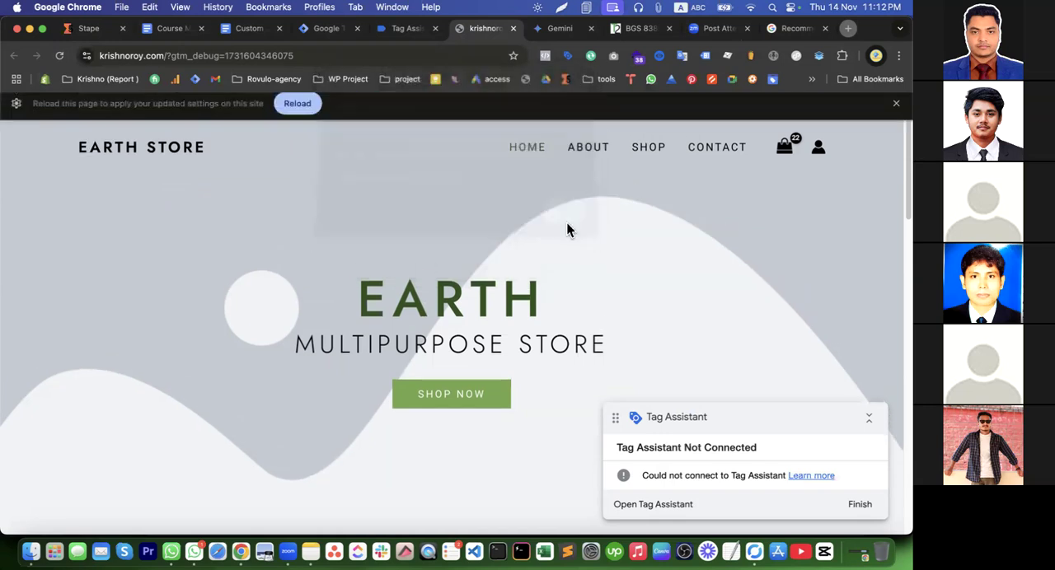
pyautogui.click(297, 110)
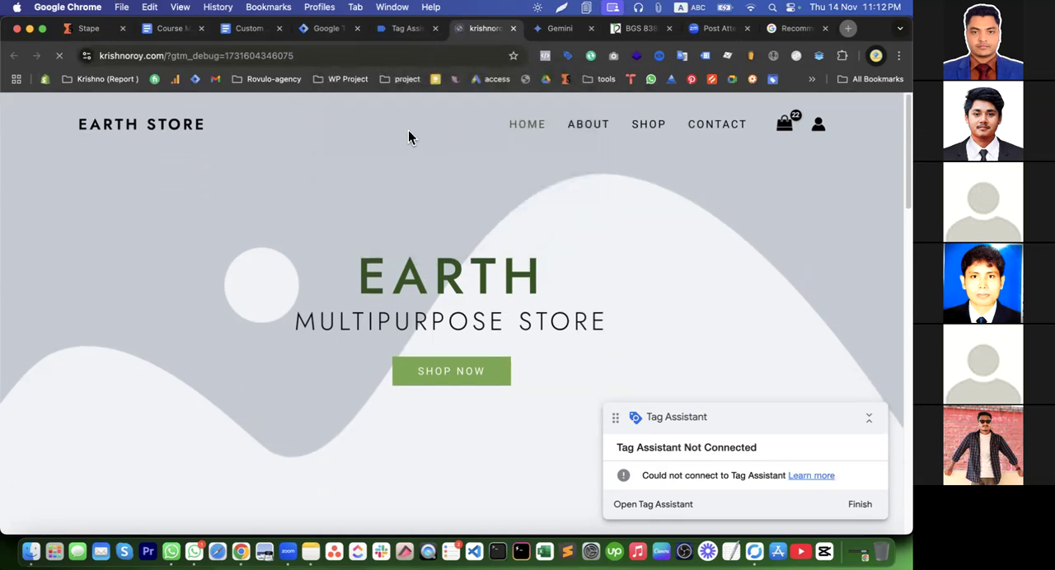
# Retry connecting Tag Assistant to the store with its site data cleared and check the connection progress
pyautogui.click(407, 28)
pyautogui.click(455, 333)
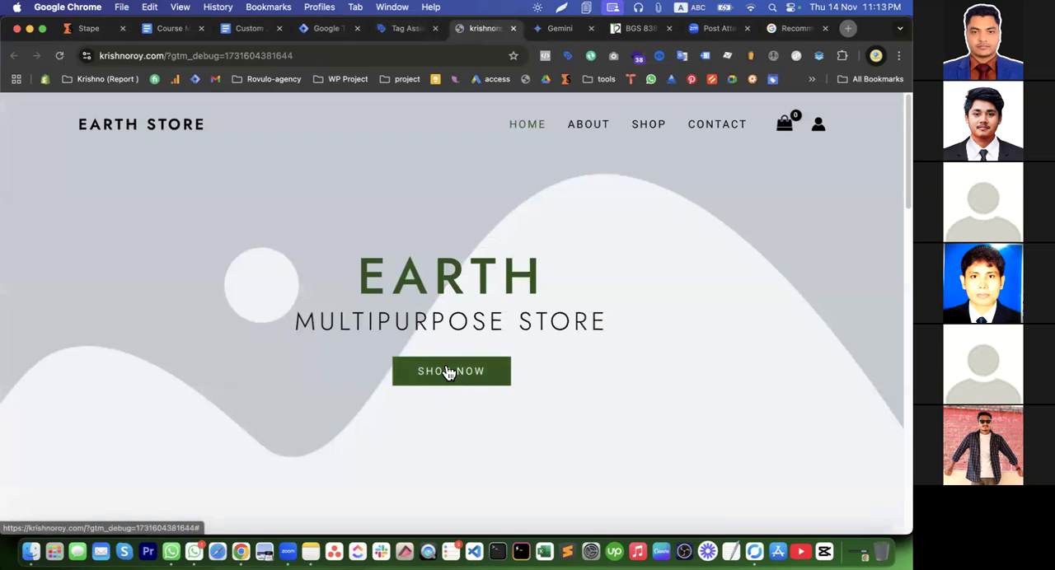
pyautogui.click(402, 31)
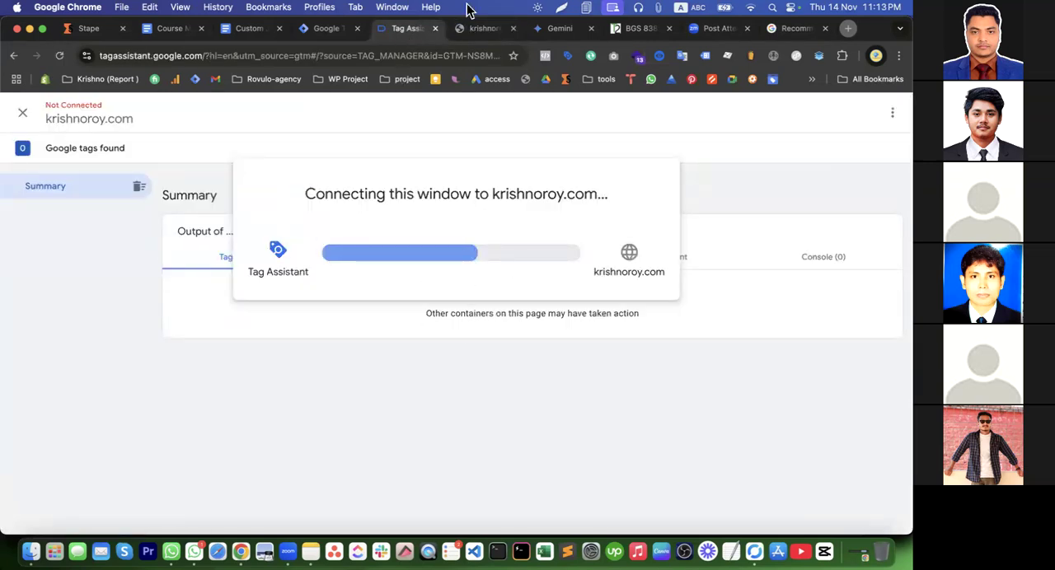
pyautogui.click(435, 28)
pyautogui.click(342, 33)
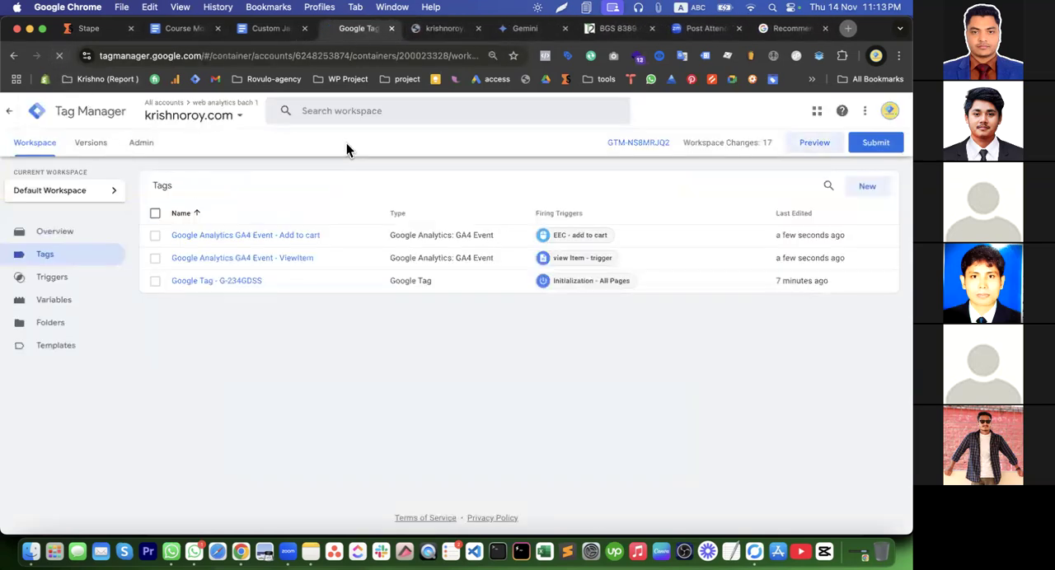
pyautogui.click(477, 28)
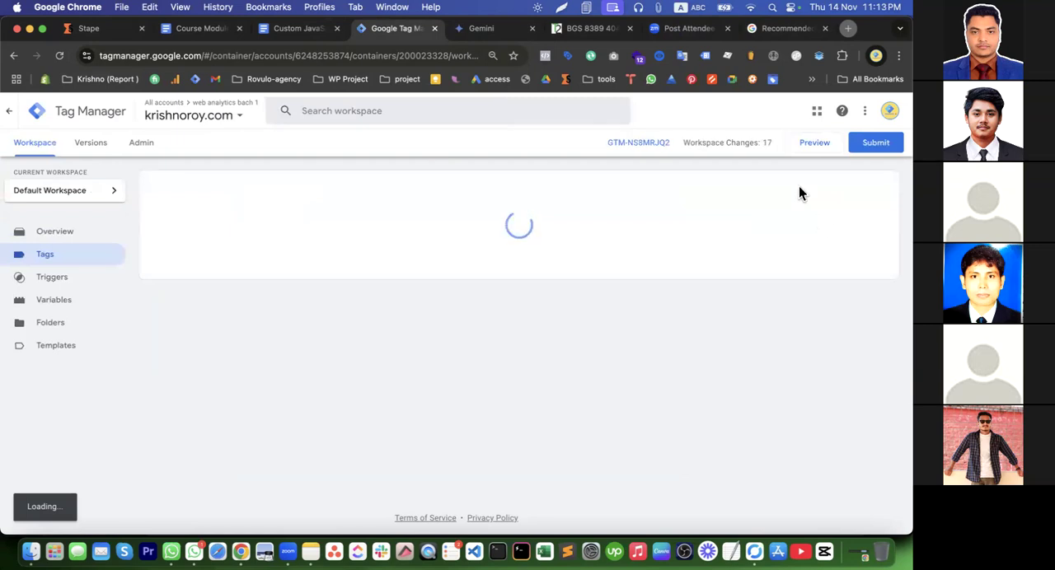
pyautogui.click(814, 145)
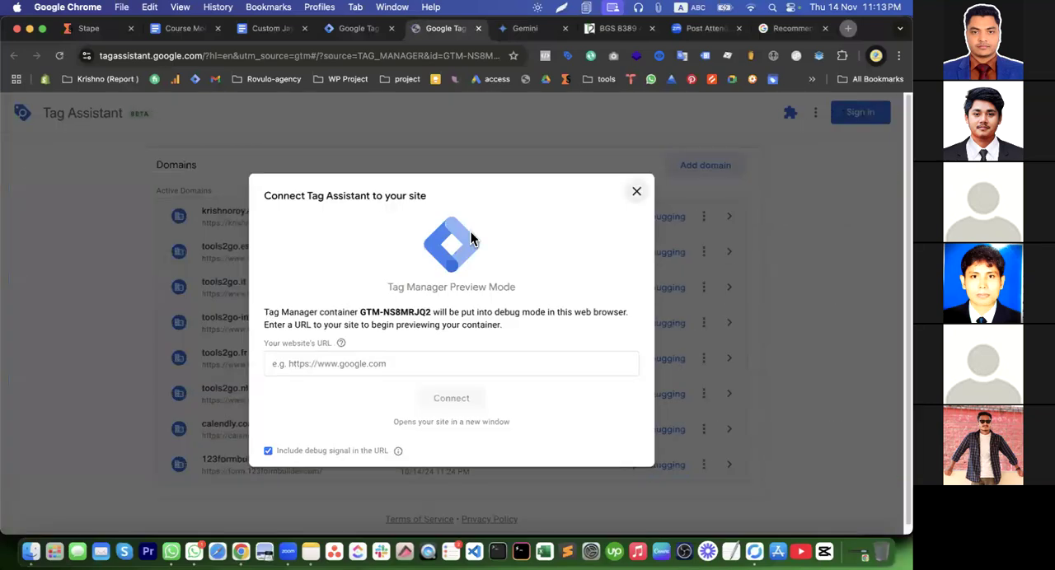
pyautogui.click(440, 369)
pyautogui.click(421, 398)
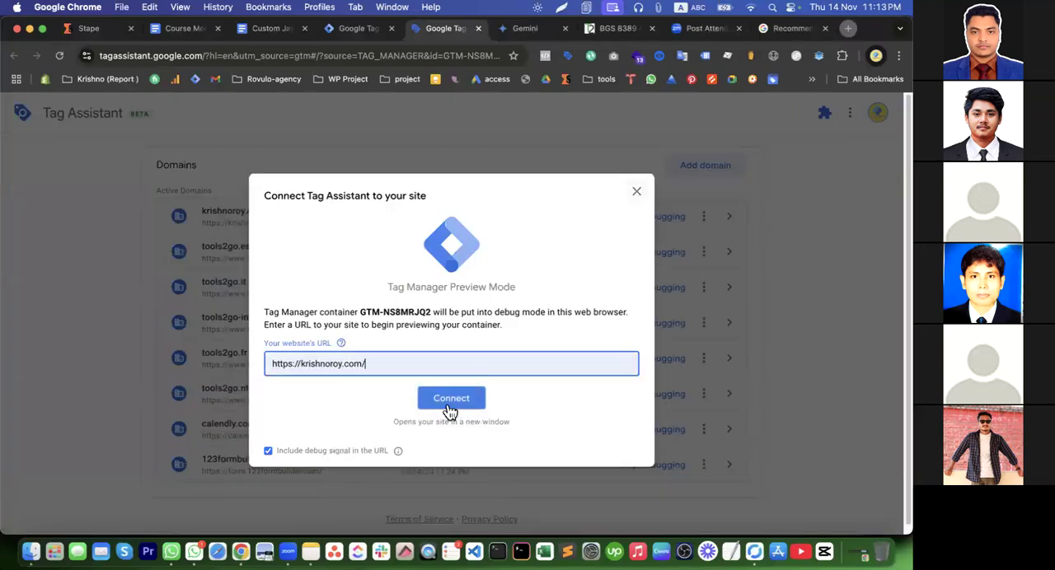
pyautogui.click(449, 410)
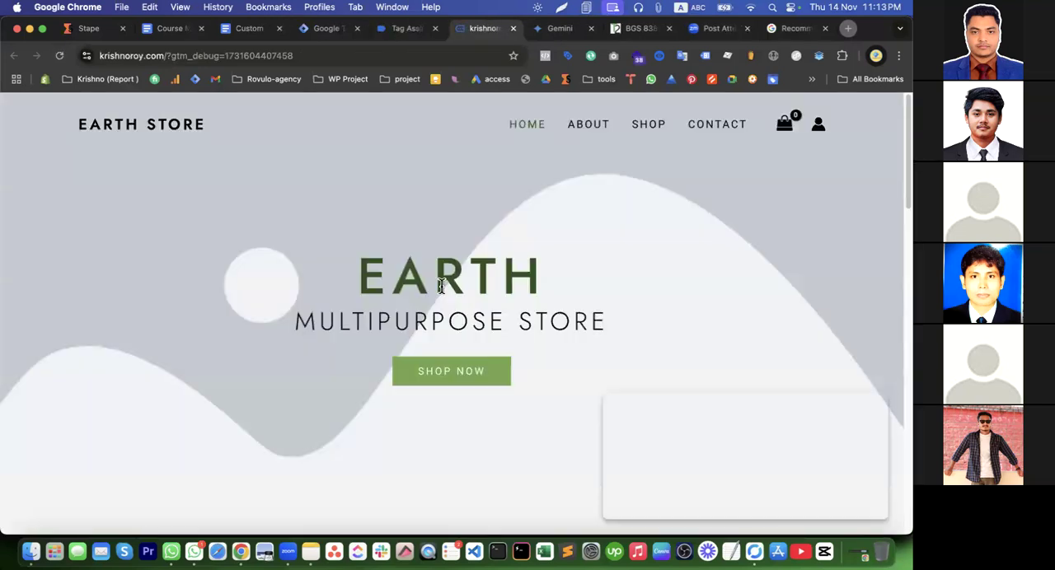
pyautogui.click(410, 30)
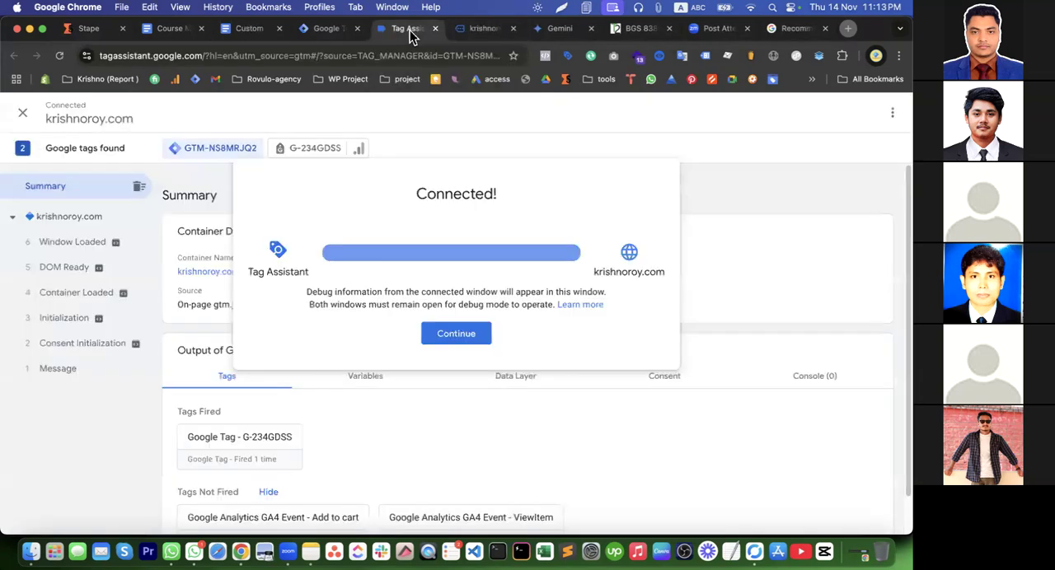
pyautogui.click(456, 333)
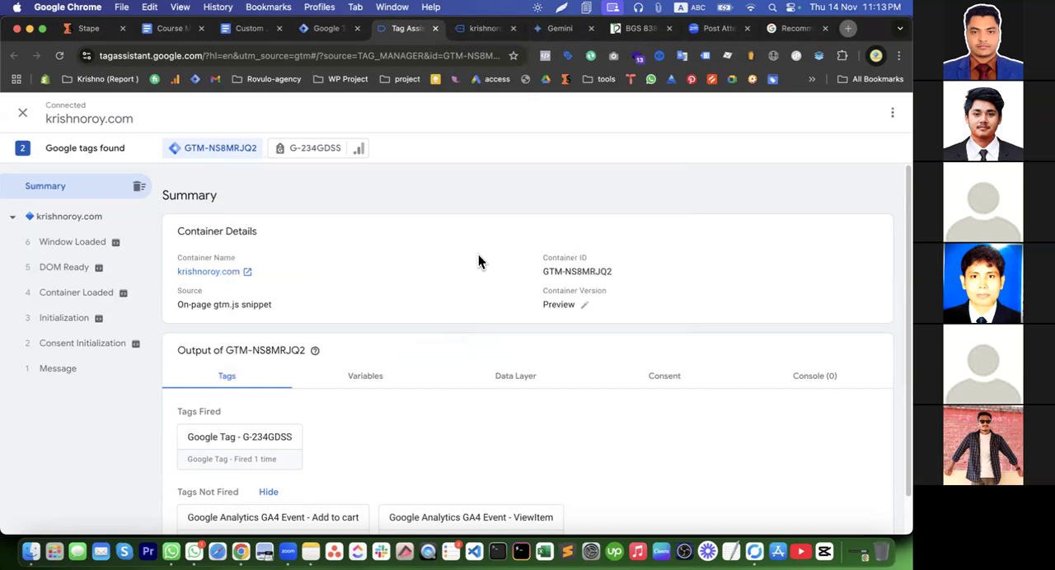
# Open the Poster V2 product page in the connected store and return to Tag Assistant
pyautogui.click(480, 30)
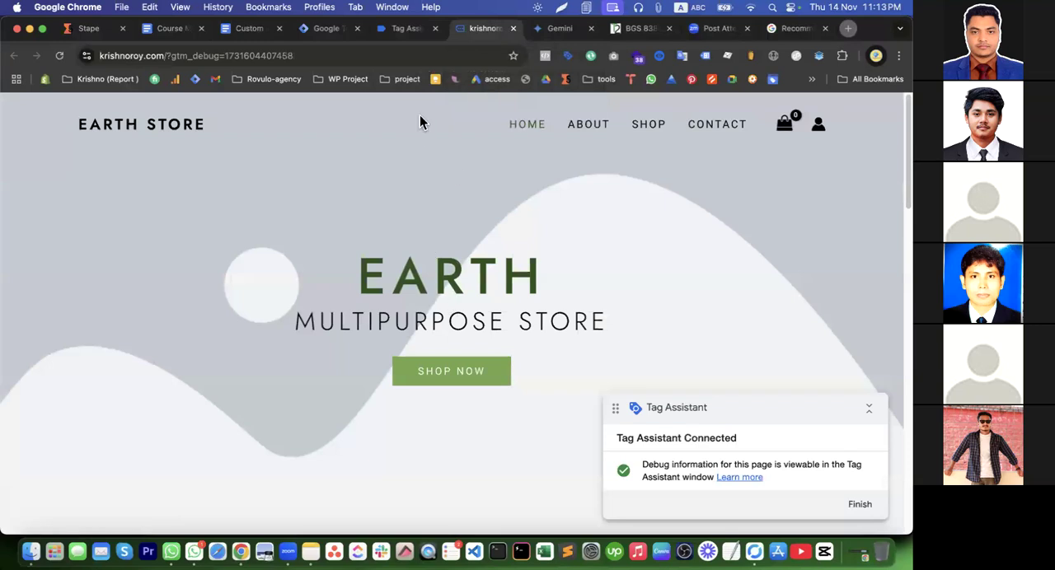
pyautogui.click(407, 28)
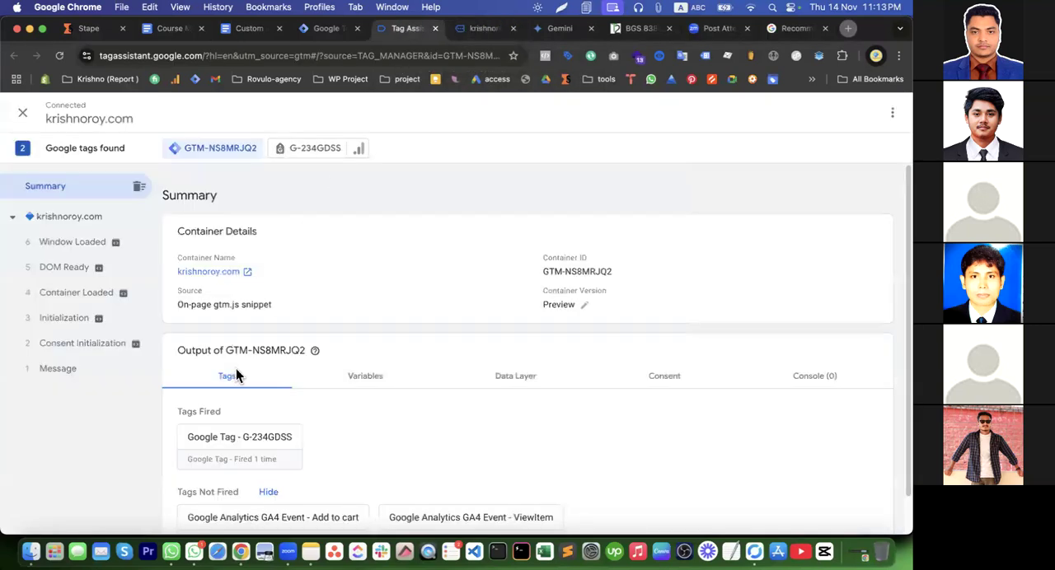
pyautogui.click(480, 31)
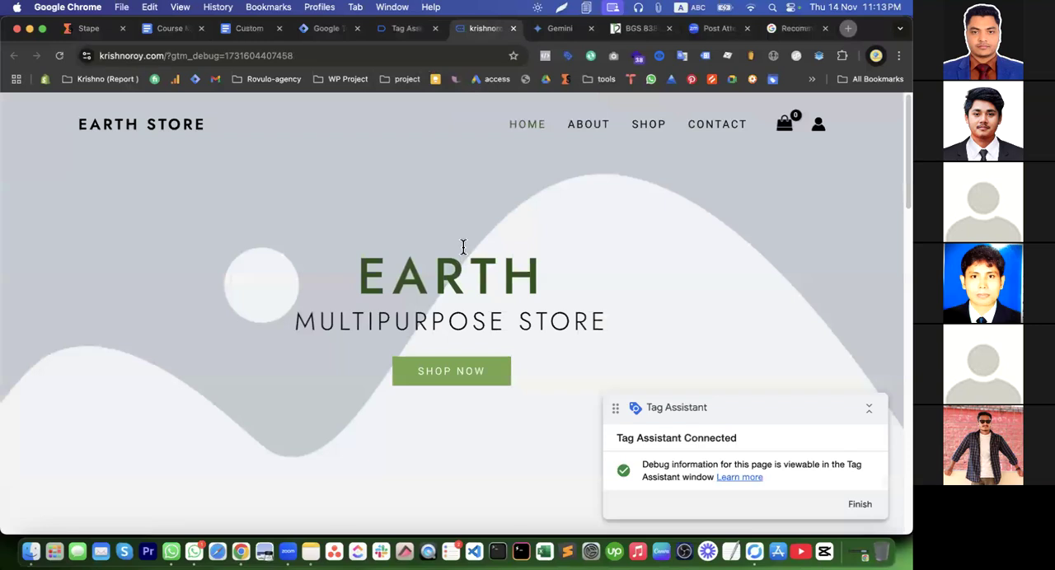
pyautogui.scroll(-10, 462, 251)
pyautogui.click(529, 167)
pyautogui.click(408, 28)
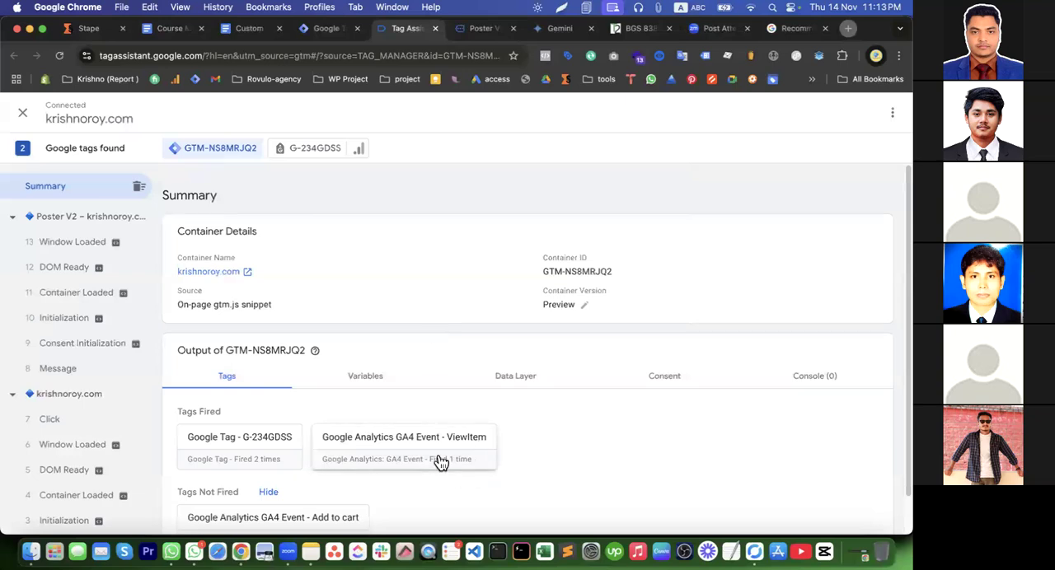
# Inspect the item_title, value and currency parameters of the fired GA4 Event - ViewItem tag at DOM Ready
pyautogui.click(436, 461)
pyautogui.click(523, 385)
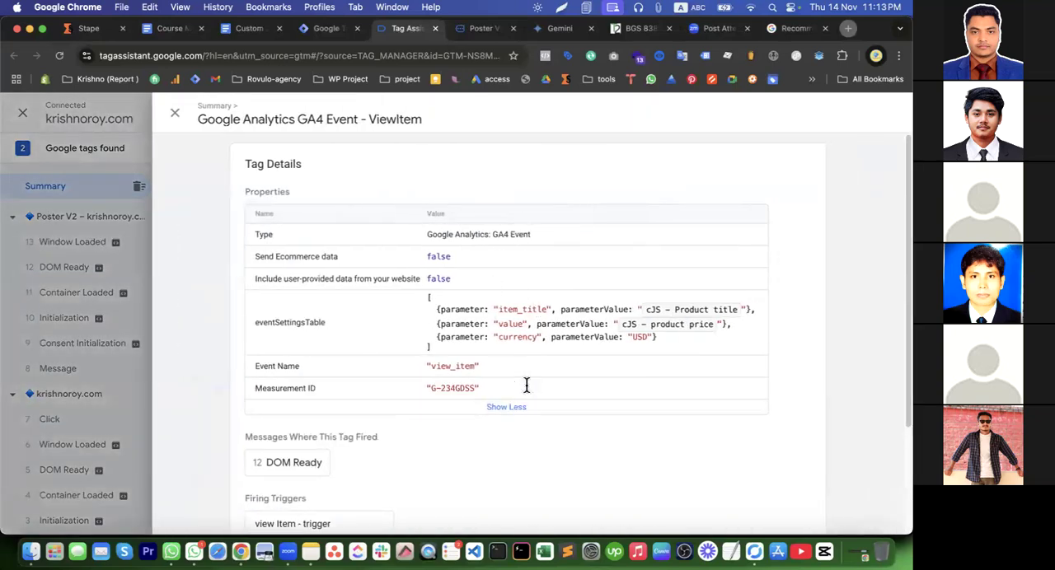
pyautogui.click(301, 464)
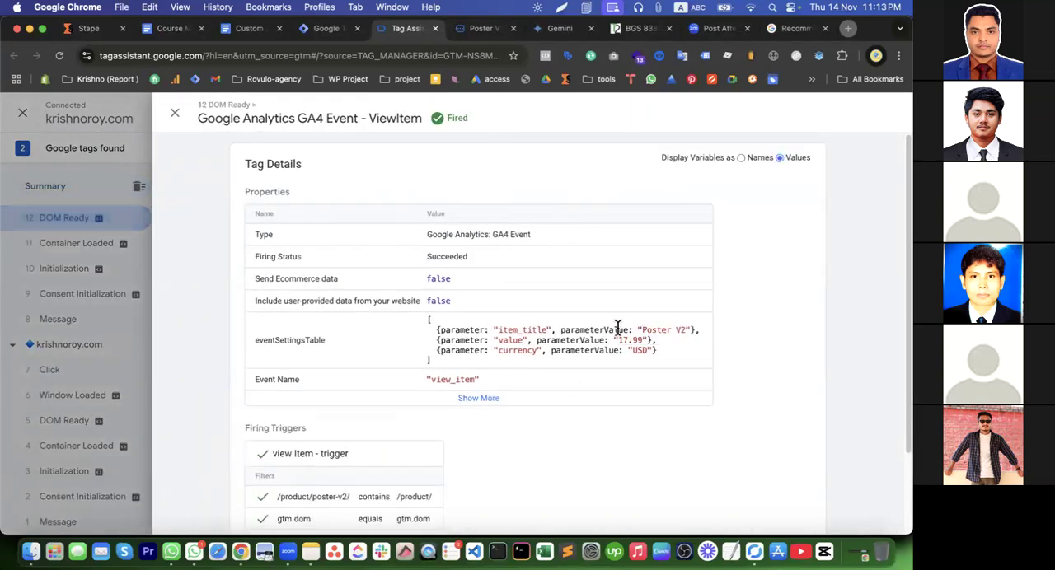
pyautogui.moveTo(514, 332); pyautogui.dragTo(638, 367)
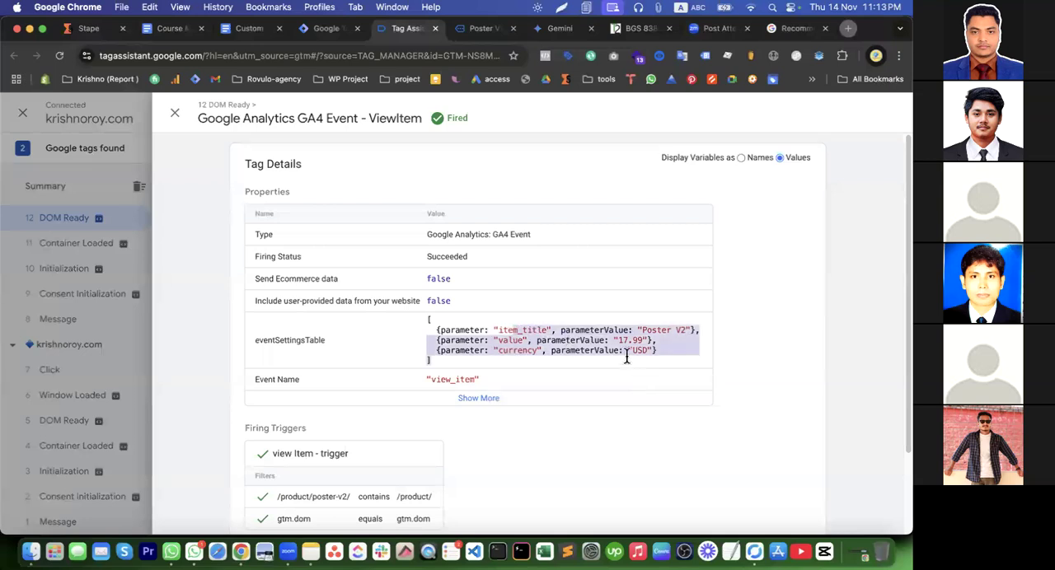
# Set the quantity to 2 on the store's Poster V2 product page and add the product to the cart
pyautogui.click(602, 343)
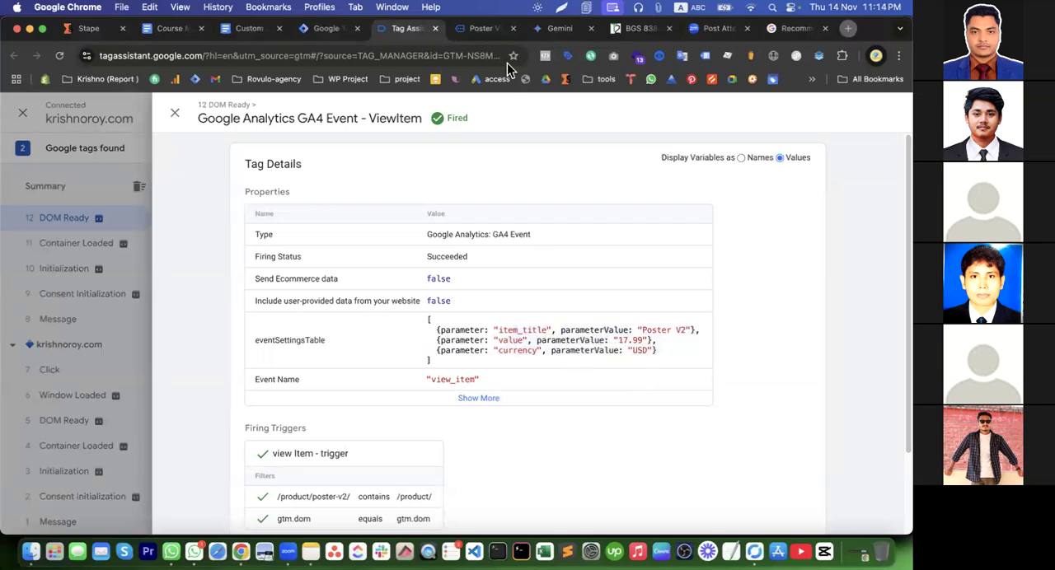
pyautogui.click(483, 32)
pyautogui.scroll(-2, 554, 223)
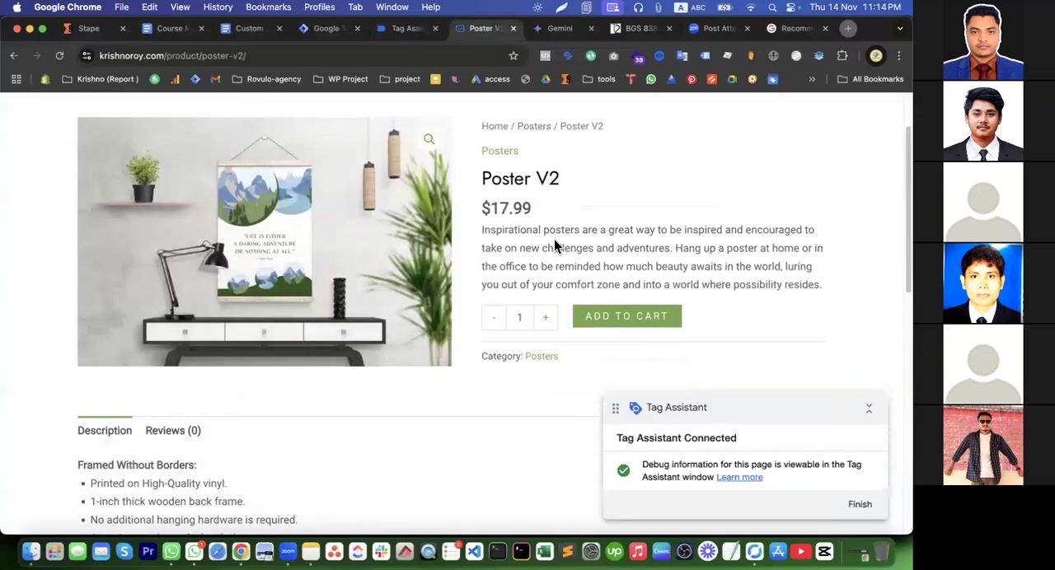
pyautogui.click(551, 317)
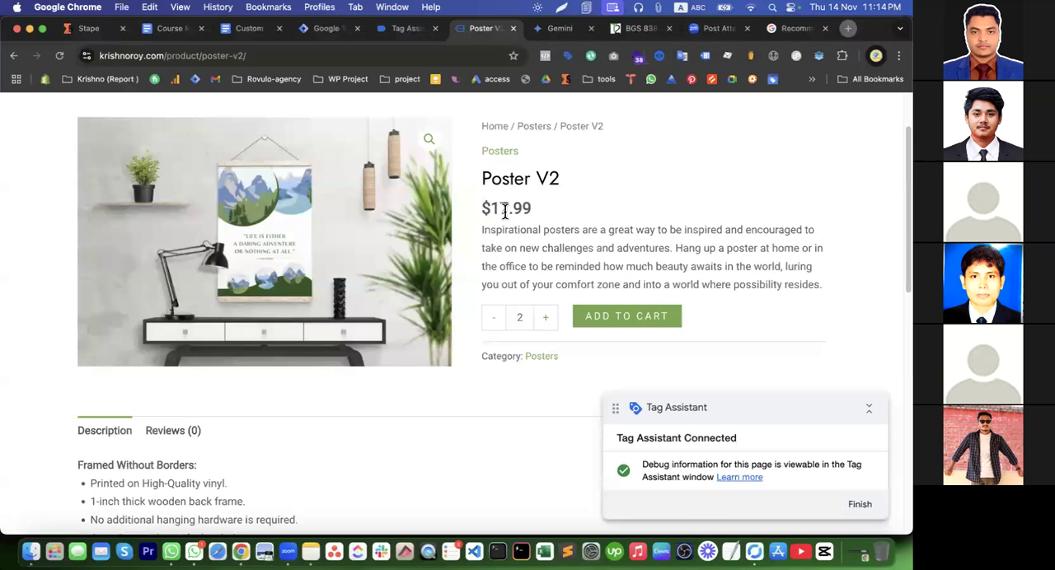
pyautogui.click(602, 320)
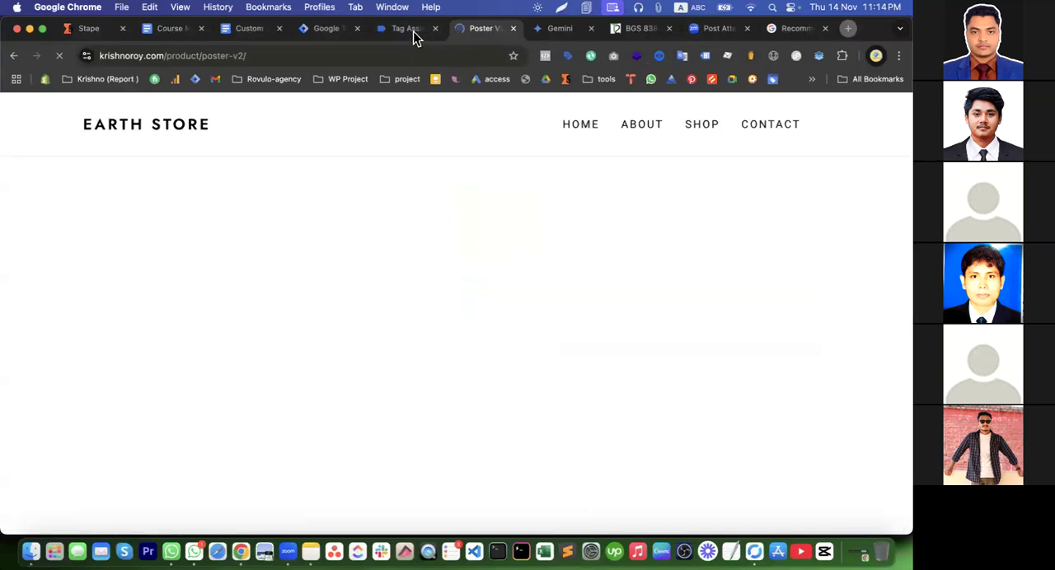
# Return to Tag Assistant and open the GA4 Event - Add to cart tag from the summary at the click where it fired
pyautogui.click(404, 31)
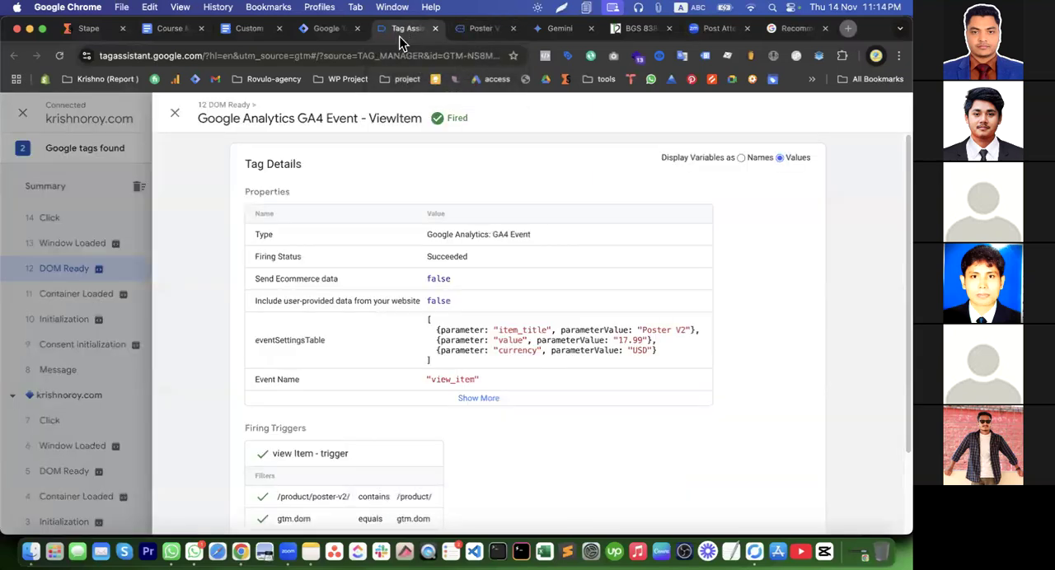
pyautogui.click(175, 113)
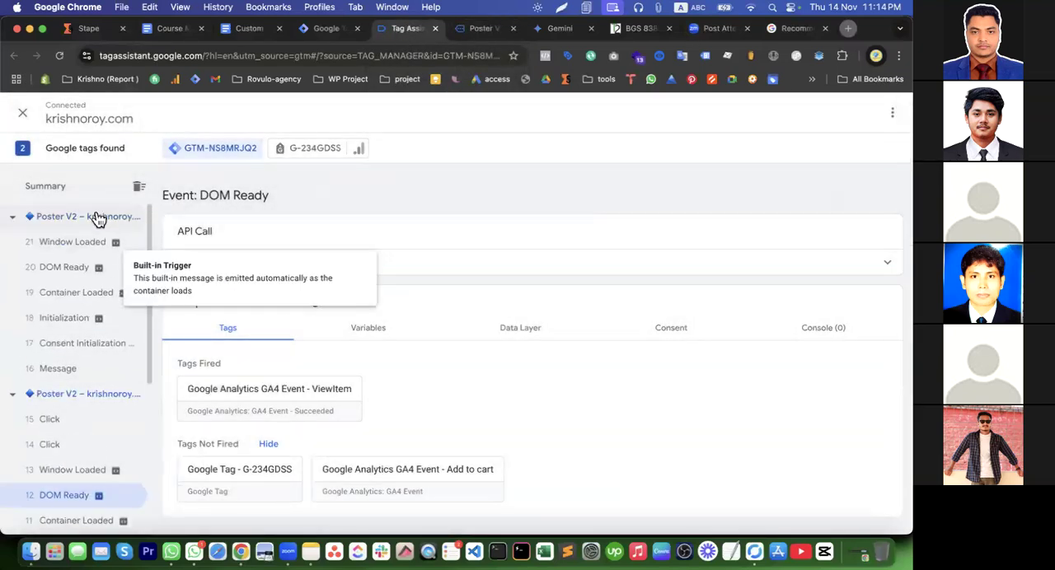
pyautogui.click(70, 190)
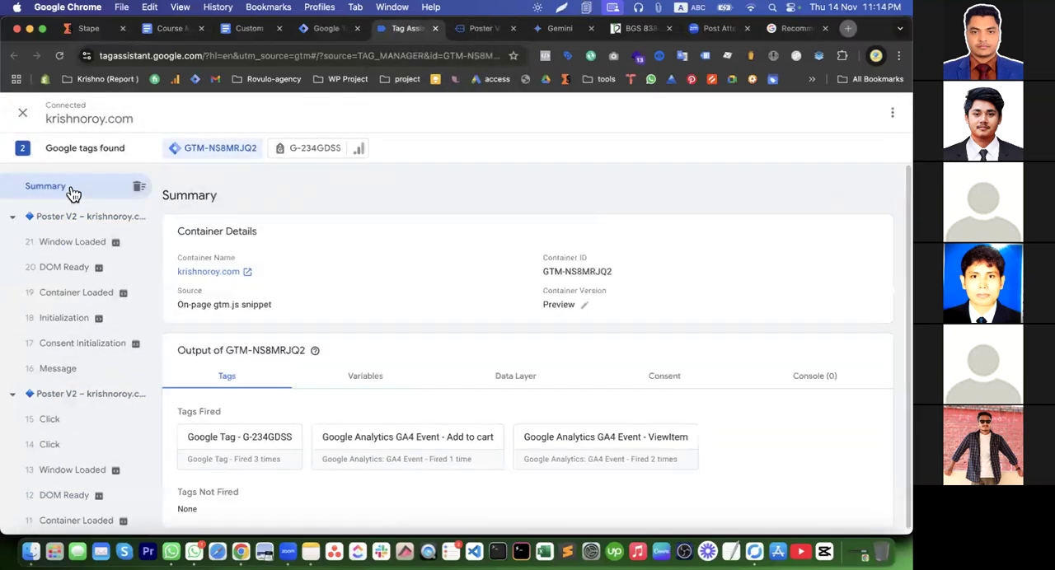
pyautogui.click(413, 459)
pyautogui.click(506, 402)
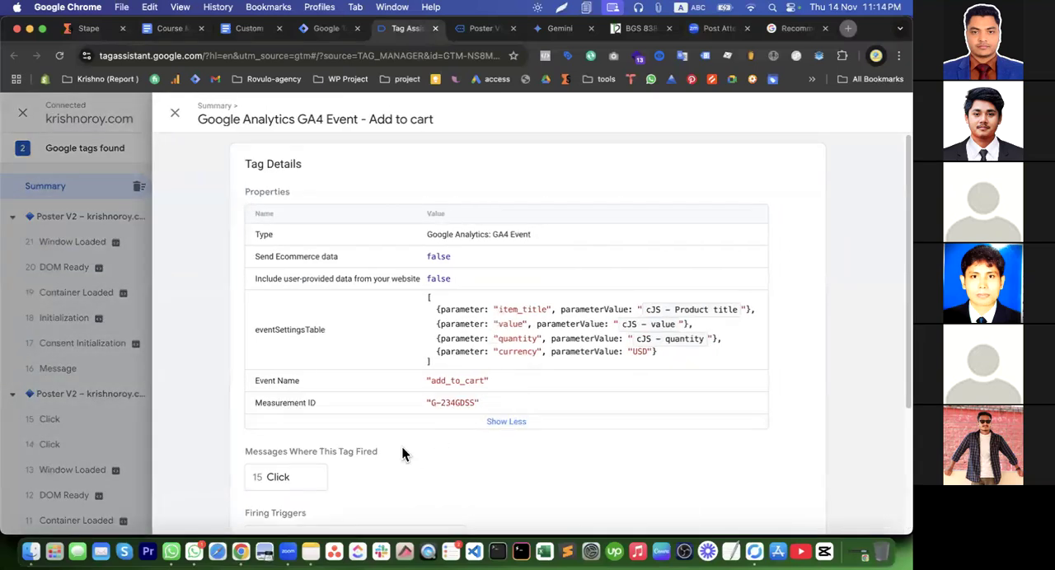
pyautogui.click(294, 478)
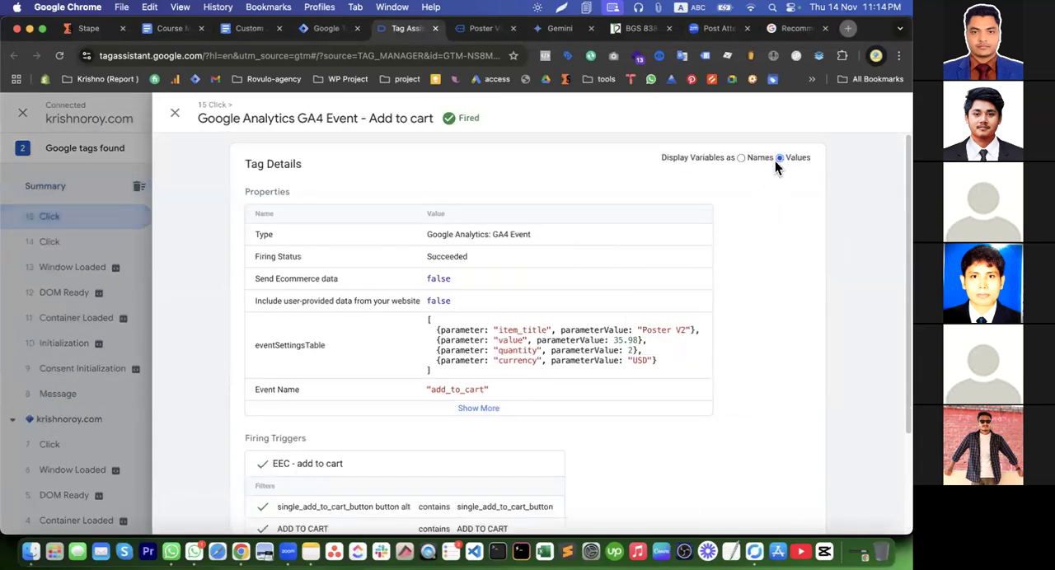
# Examine the item_title, value, quantity and currency parameters sent with the add_to_cart event
pyautogui.moveTo(539, 330); pyautogui.dragTo(674, 374)
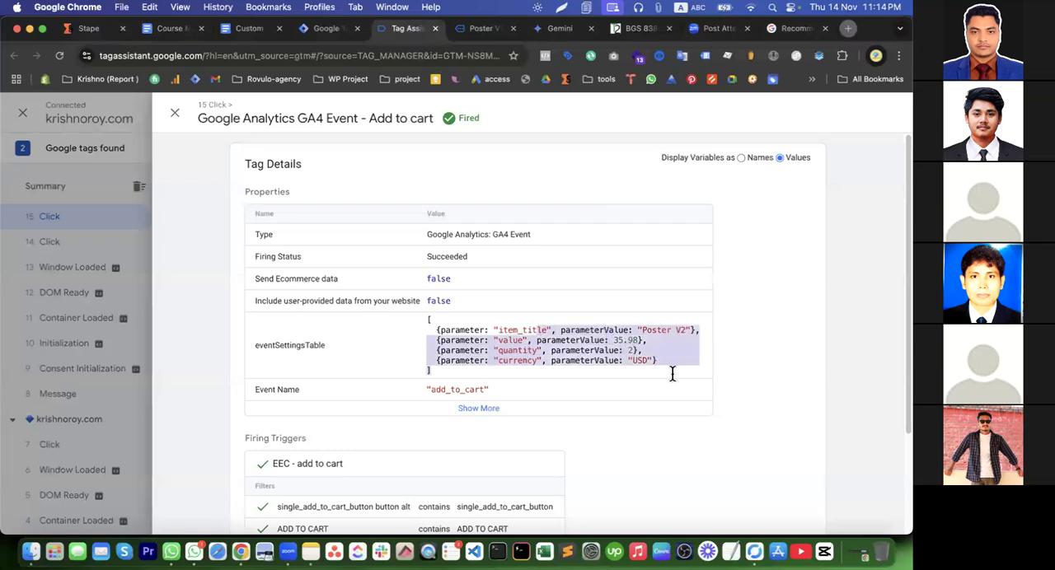
pyautogui.moveTo(673, 373); pyautogui.dragTo(434, 329)
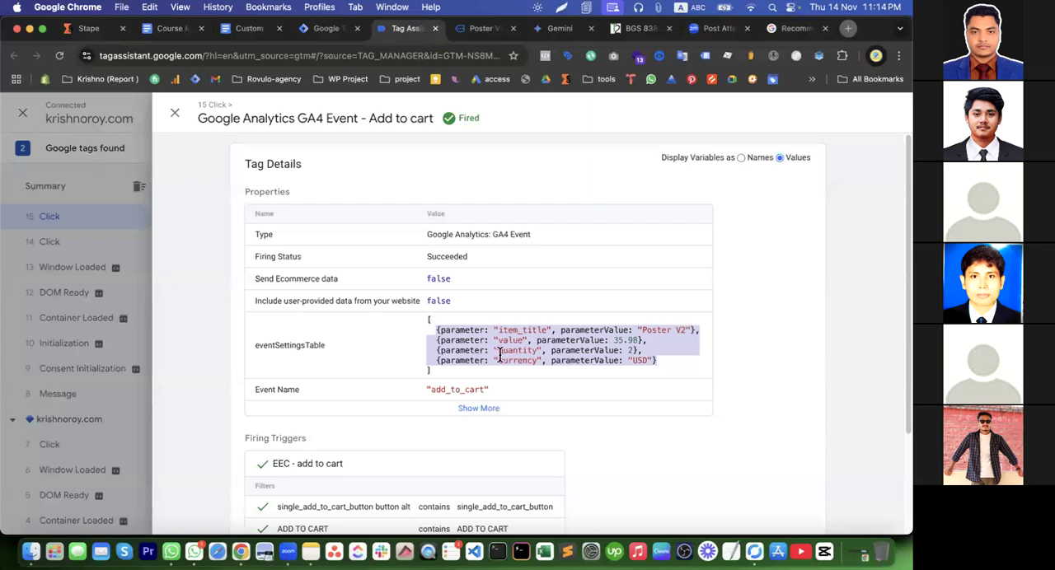
pyautogui.click(557, 345)
pyautogui.moveTo(524, 352); pyautogui.dragTo(600, 329)
# Open the cart in the store and update the Poster V2 quantity to 3
pyautogui.click(477, 28)
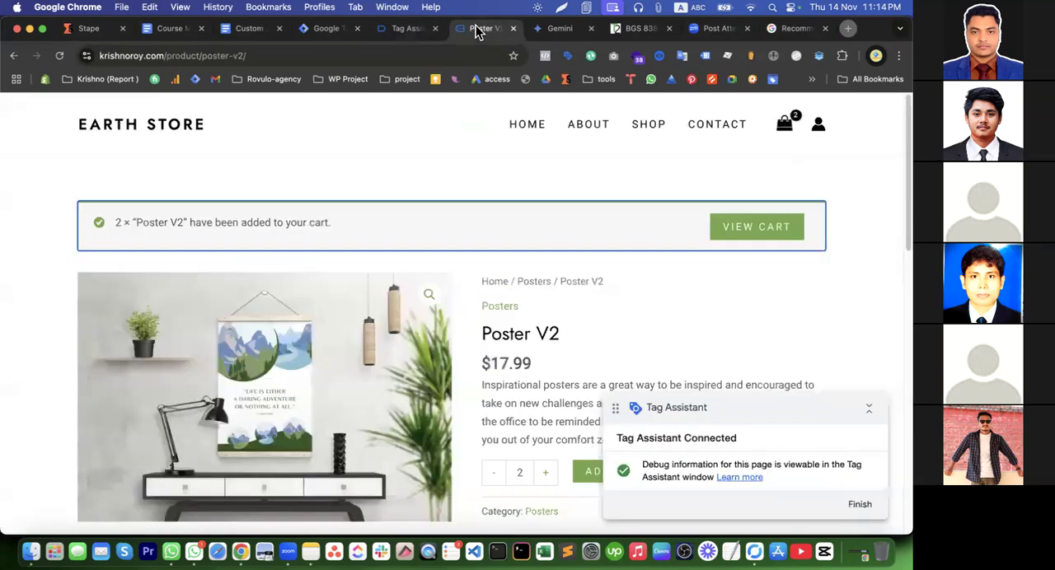
pyautogui.click(736, 239)
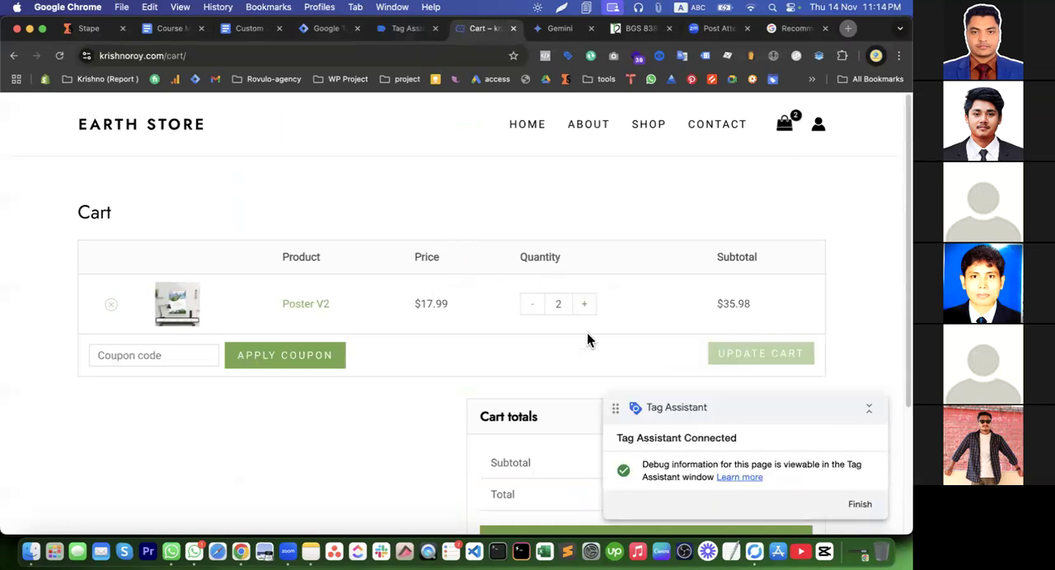
pyautogui.click(585, 304)
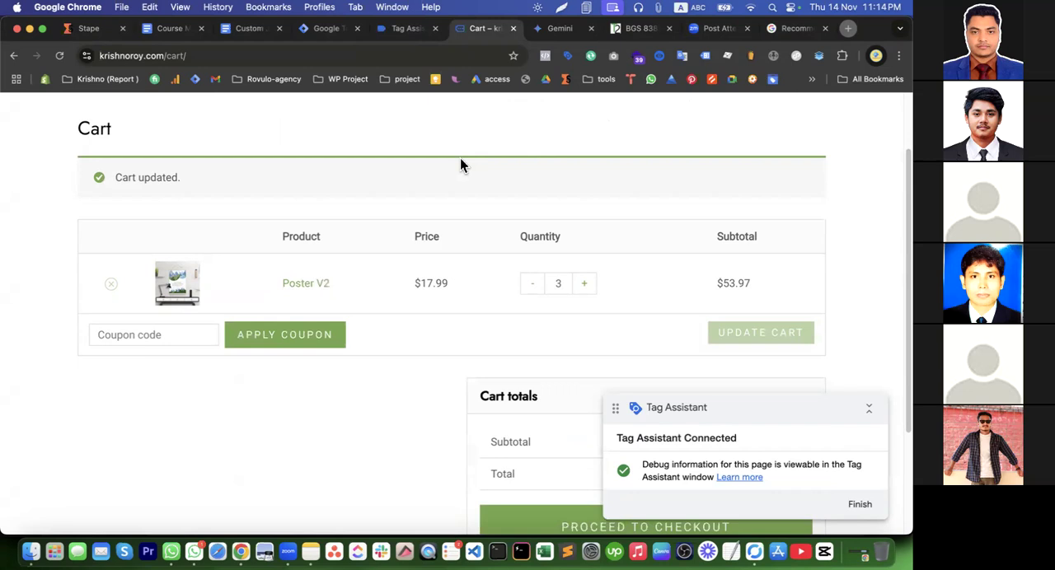
# Return to Tag Assistant and examine the variables of the latest click event on the Cart page
pyautogui.click(407, 30)
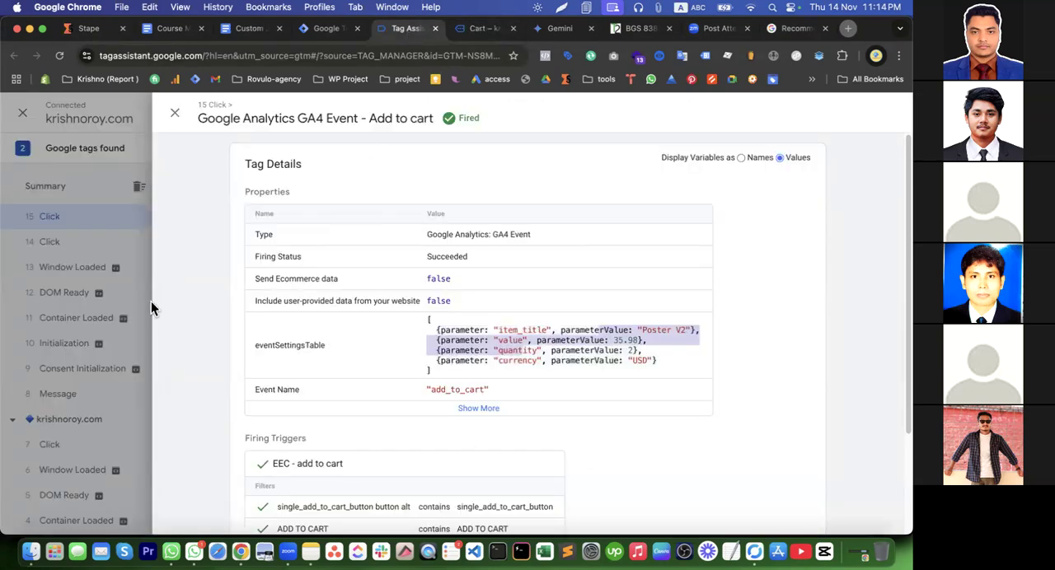
pyautogui.click(125, 293)
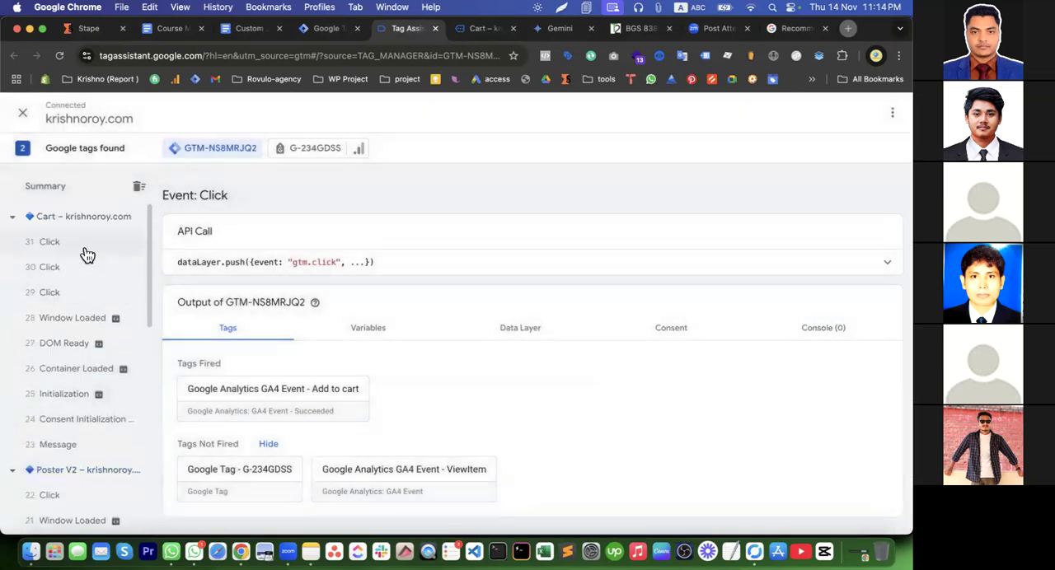
pyautogui.click(84, 249)
pyautogui.click(385, 331)
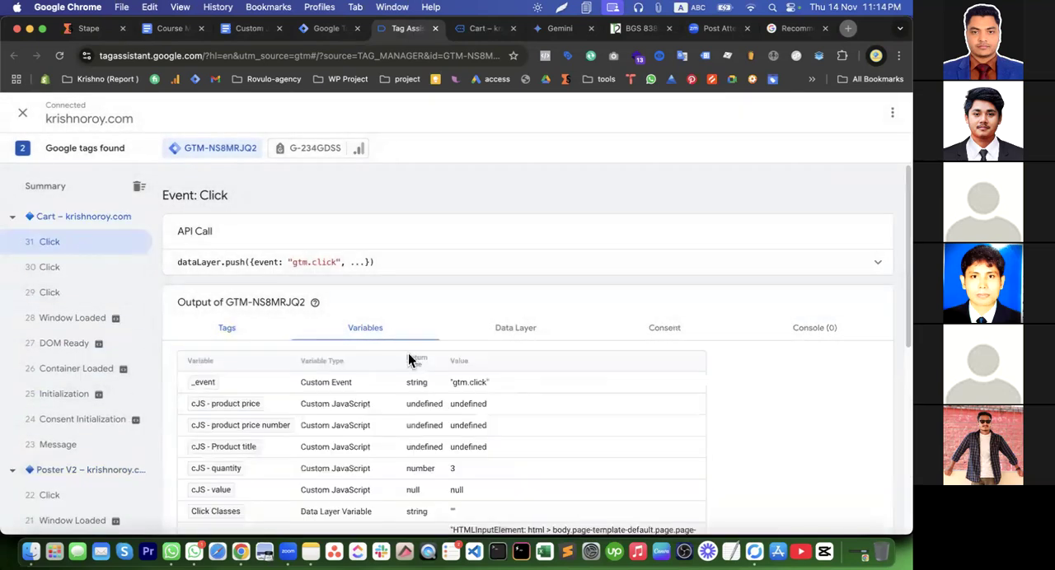
pyautogui.scroll(-3, 462, 413)
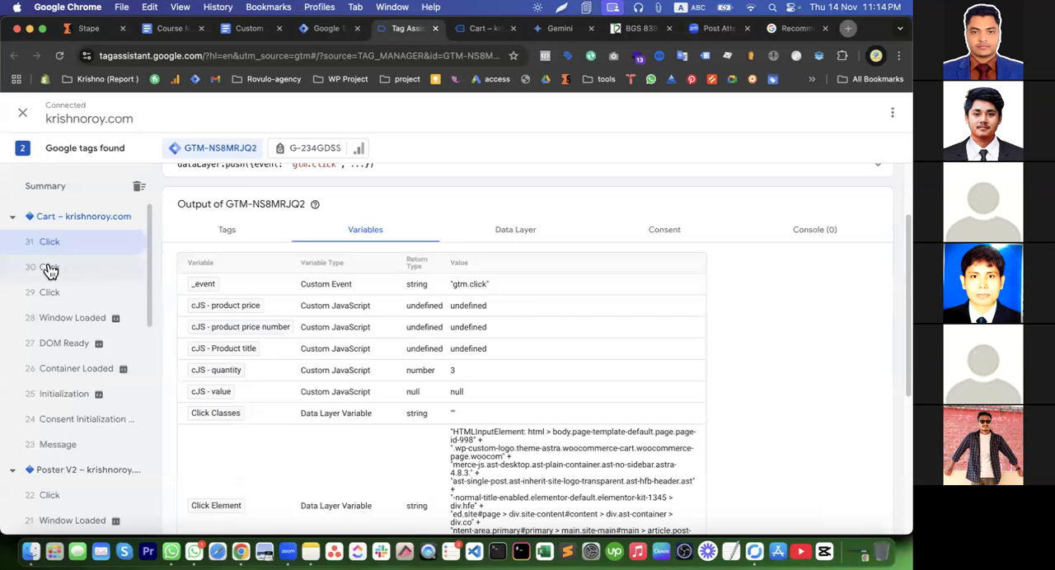
# Compare the variables of the three Cart page click events, checking cJS - quantity and Click Classes
pyautogui.click(49, 269)
pyautogui.click(79, 304)
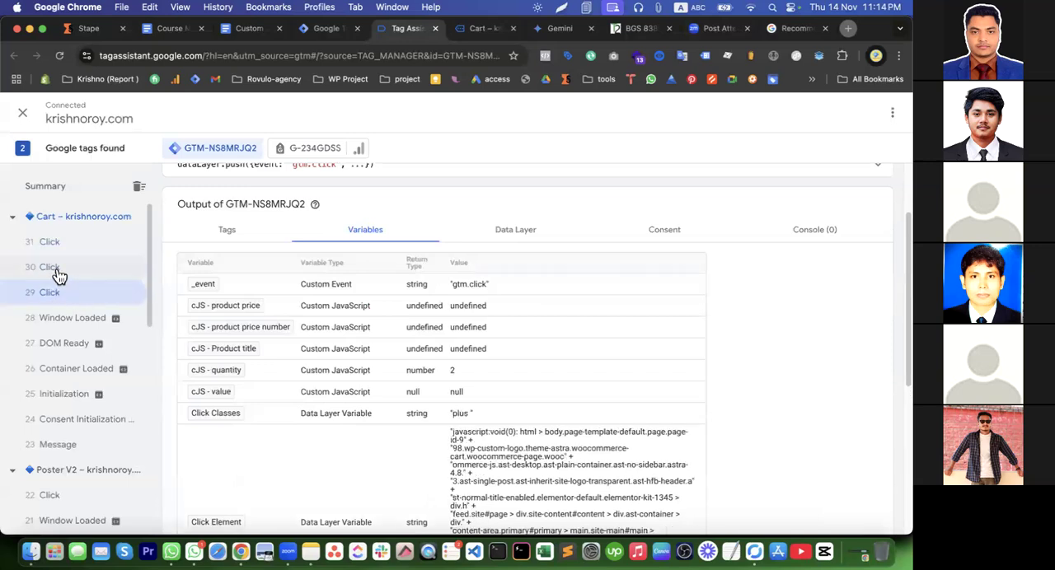
pyautogui.click(56, 272)
pyautogui.click(52, 246)
pyautogui.click(58, 274)
pyautogui.click(56, 295)
pyautogui.click(56, 267)
pyautogui.click(54, 246)
pyautogui.click(56, 267)
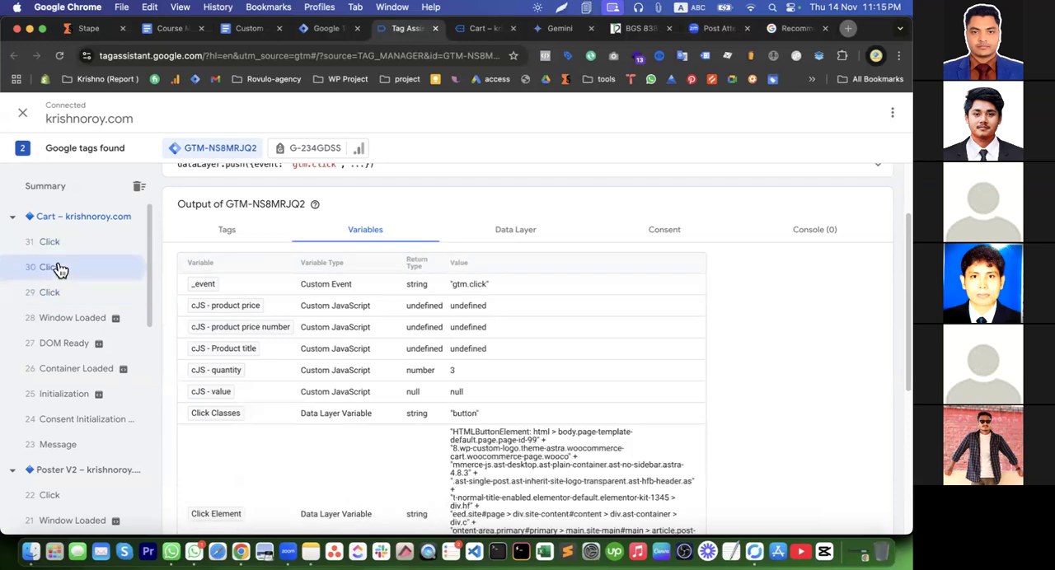
pyautogui.click(58, 292)
pyautogui.click(63, 268)
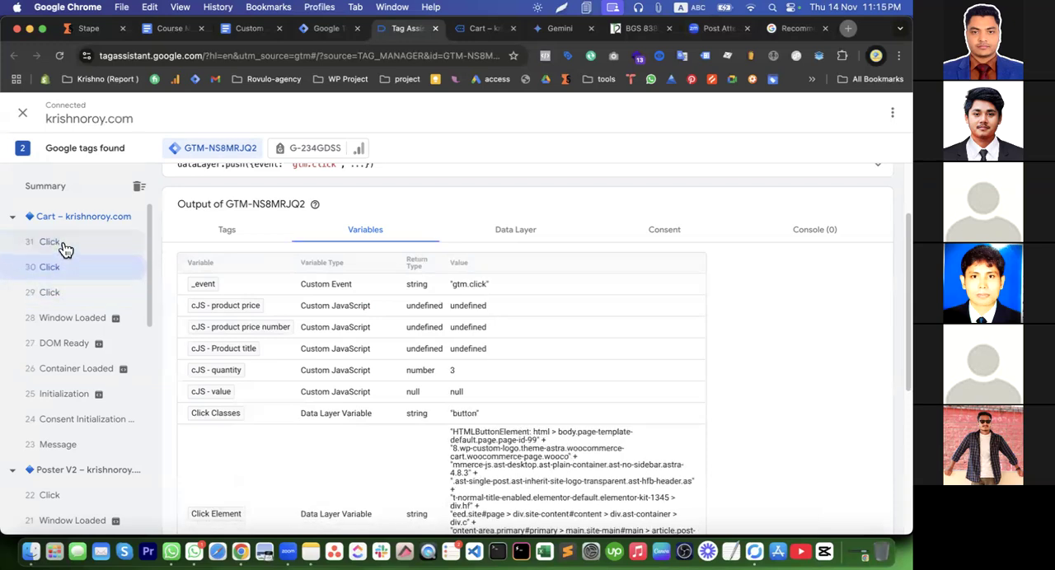
pyautogui.click(58, 243)
# Return to the store's cart page and check the order total under Cart totals
pyautogui.click(467, 31)
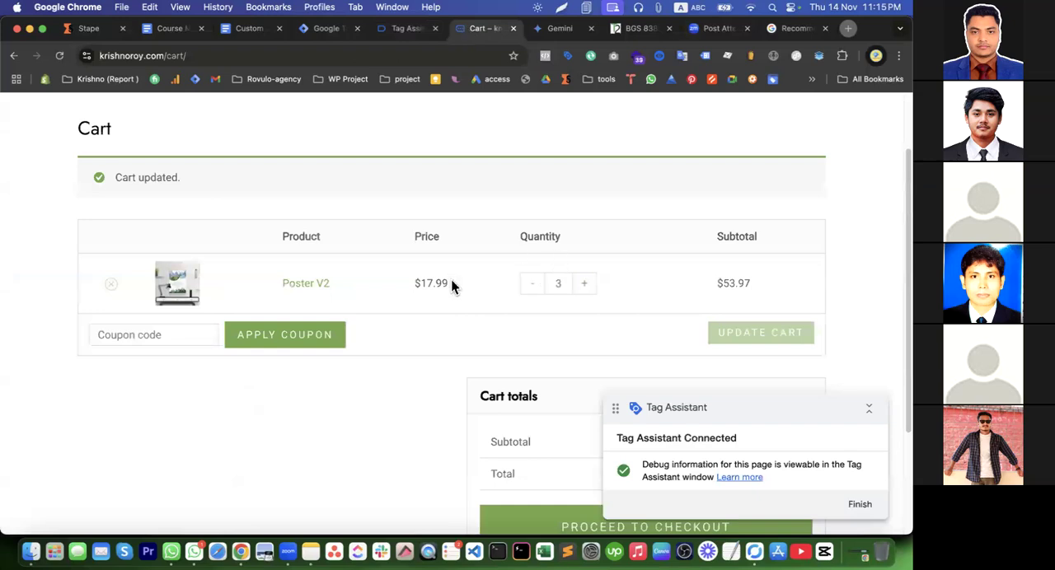
pyautogui.scroll(-3, 508, 297)
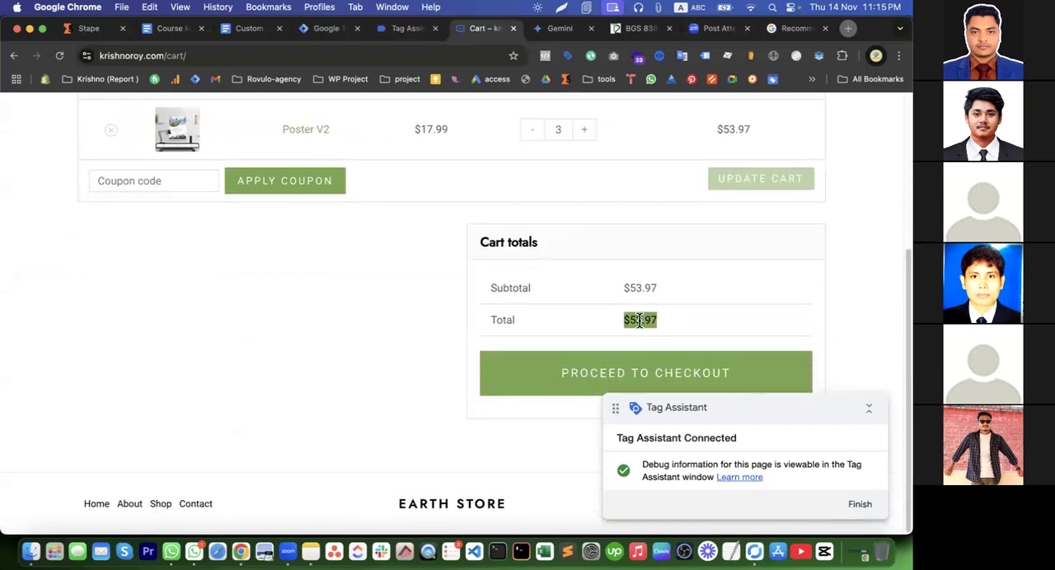
pyautogui.rightClick(638, 320)
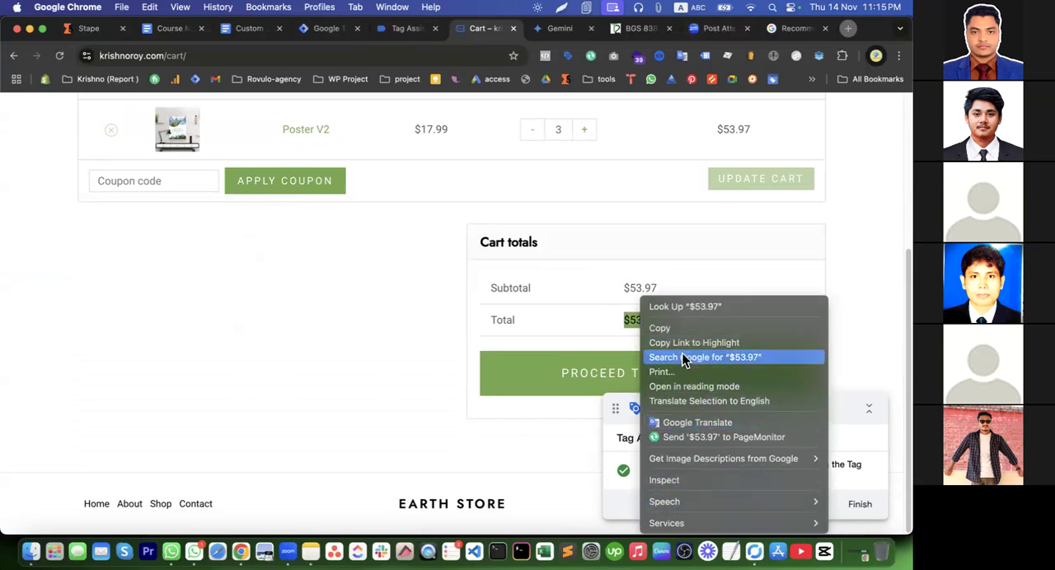
pyautogui.click(349, 257)
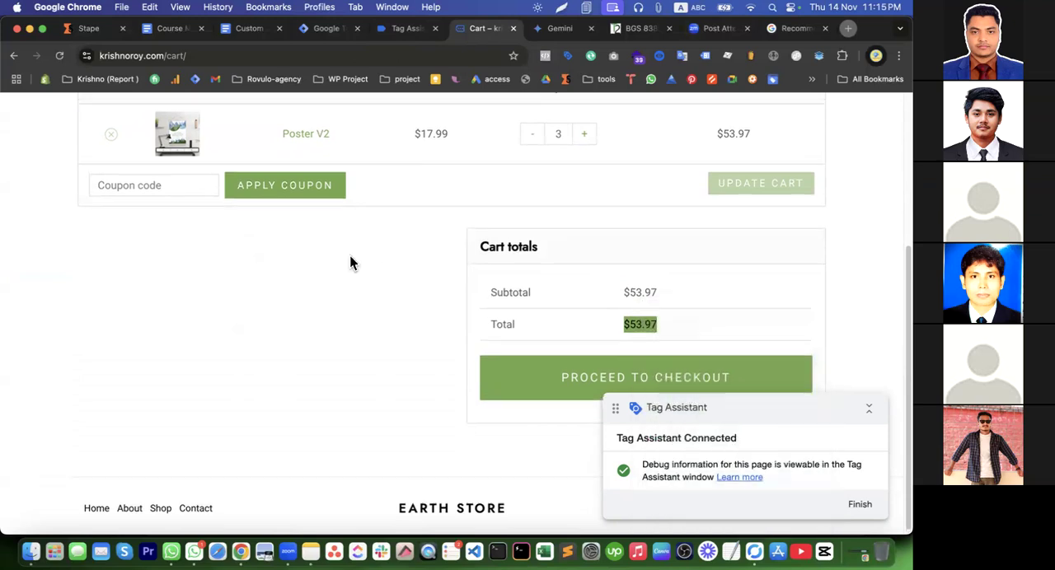
# Inspect the HTML element of the Poster V2 product name in the cart table
pyautogui.moveTo(281, 294); pyautogui.dragTo(332, 299)
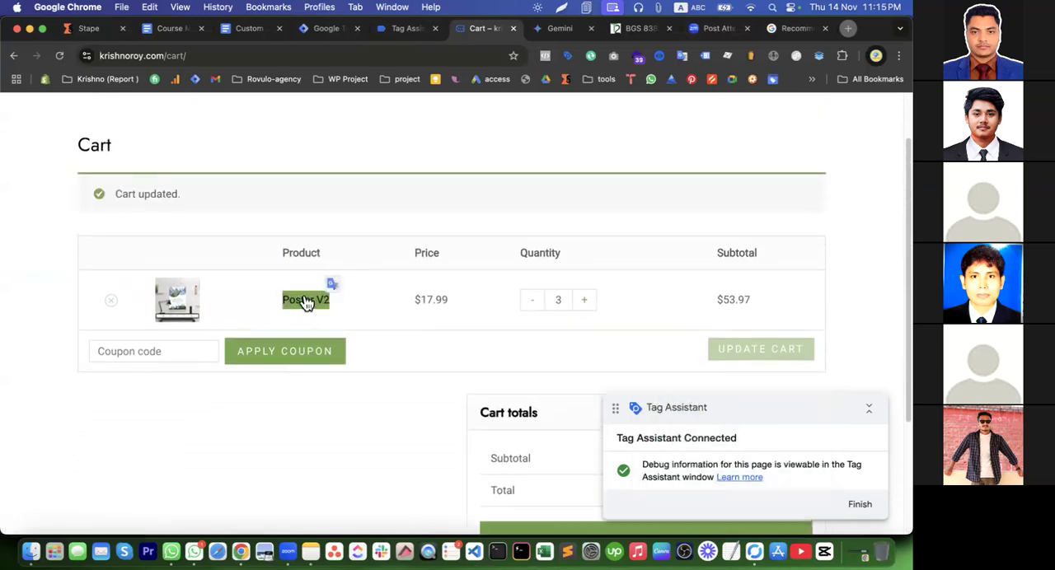
pyautogui.rightClick(306, 301)
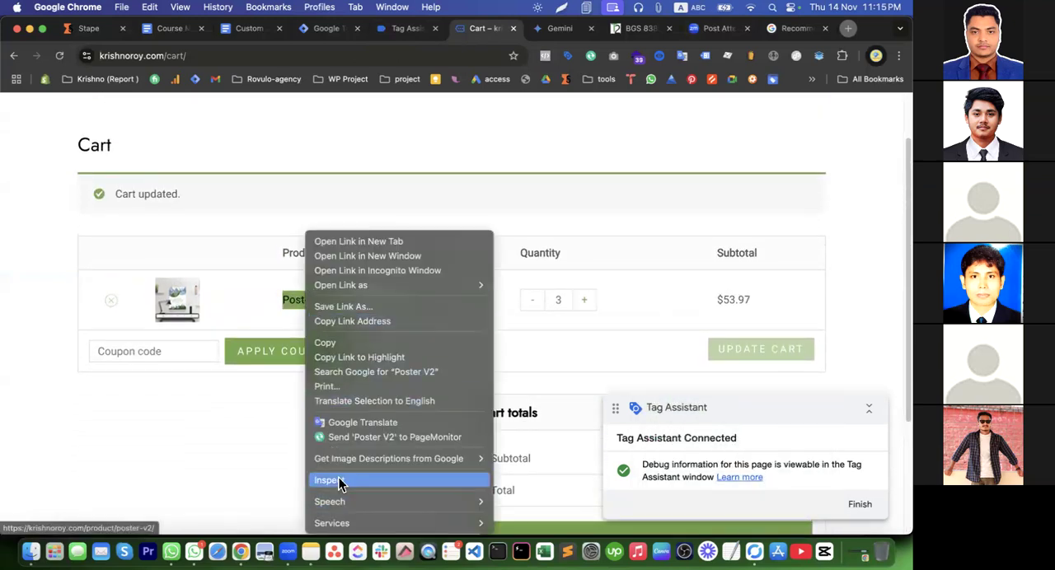
pyautogui.click(339, 478)
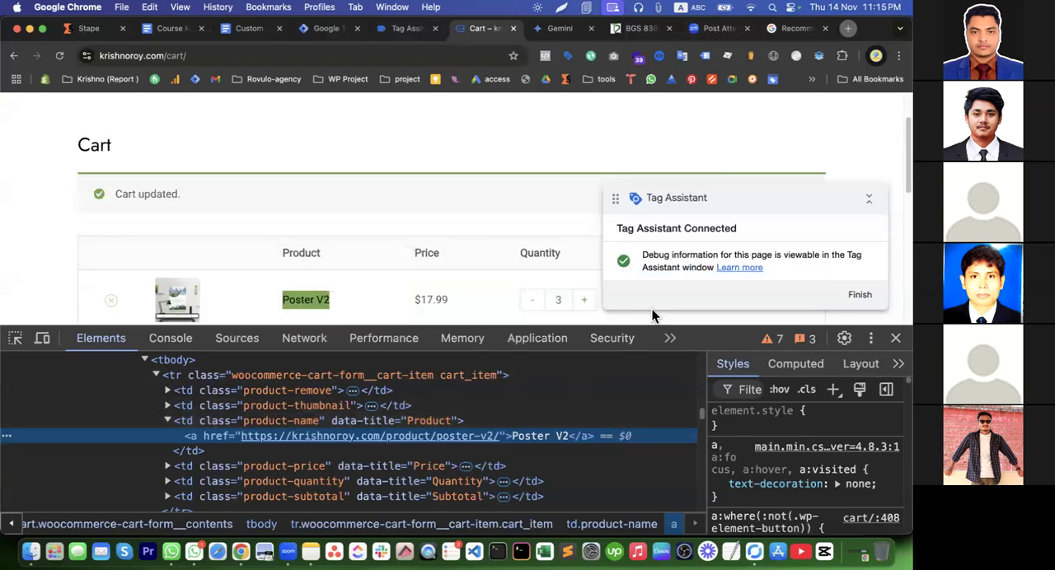
pyautogui.scroll(-2, 520, 272)
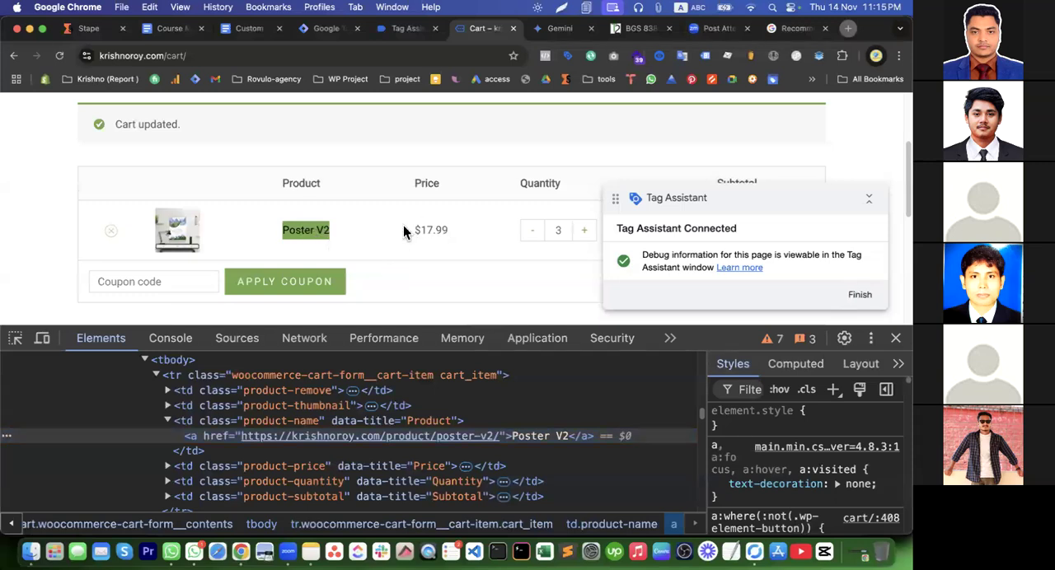
# Copy the add_to_cart dataLayer code sample from the Google Analytics recommended events reference
pyautogui.moveTo(404, 228); pyautogui.dragTo(454, 228)
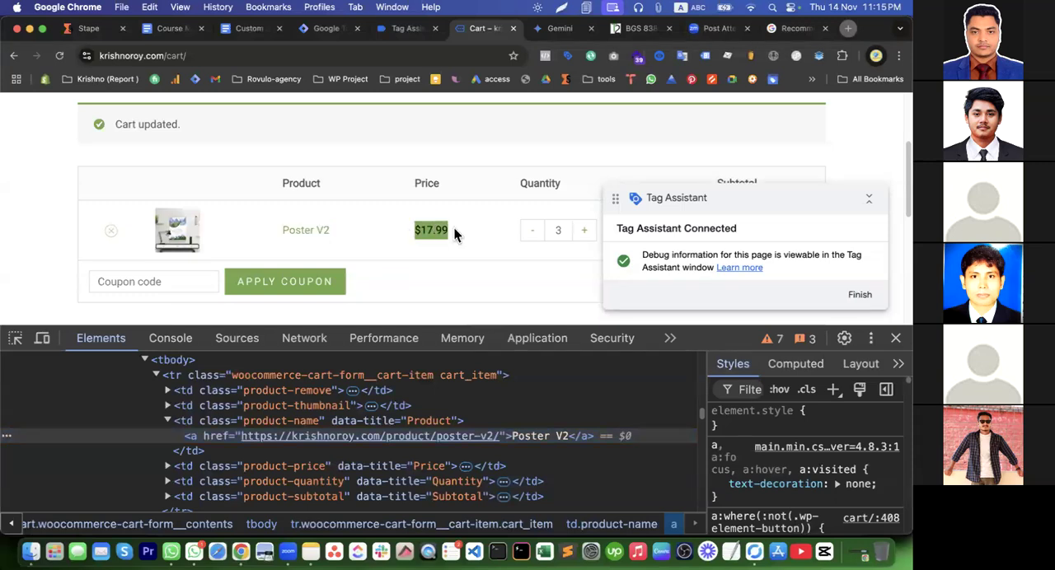
pyautogui.click(401, 32)
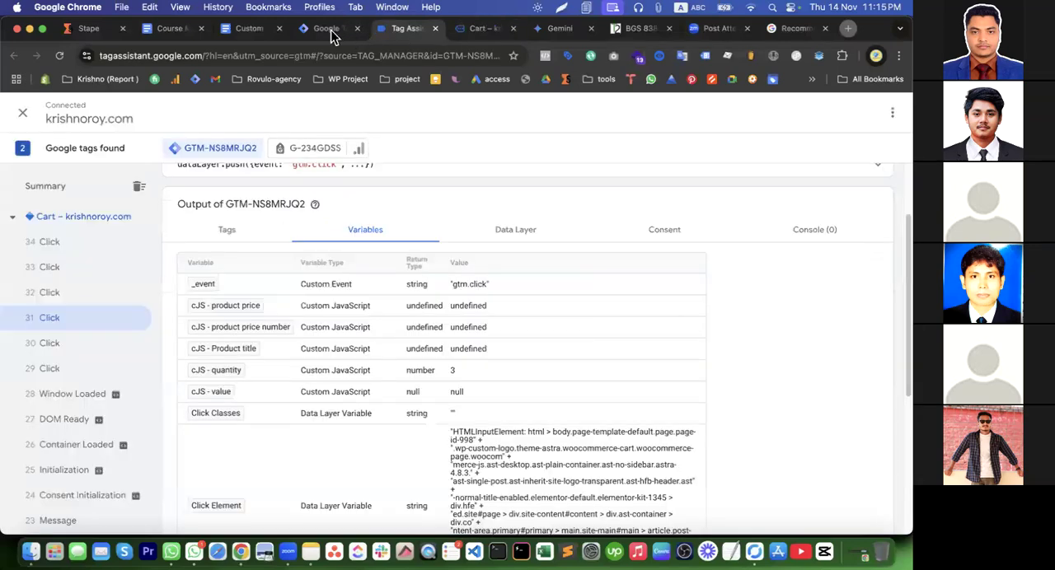
pyautogui.click(794, 30)
pyautogui.scroll(-4, 448, 458)
pyautogui.scroll(-15, 449, 458)
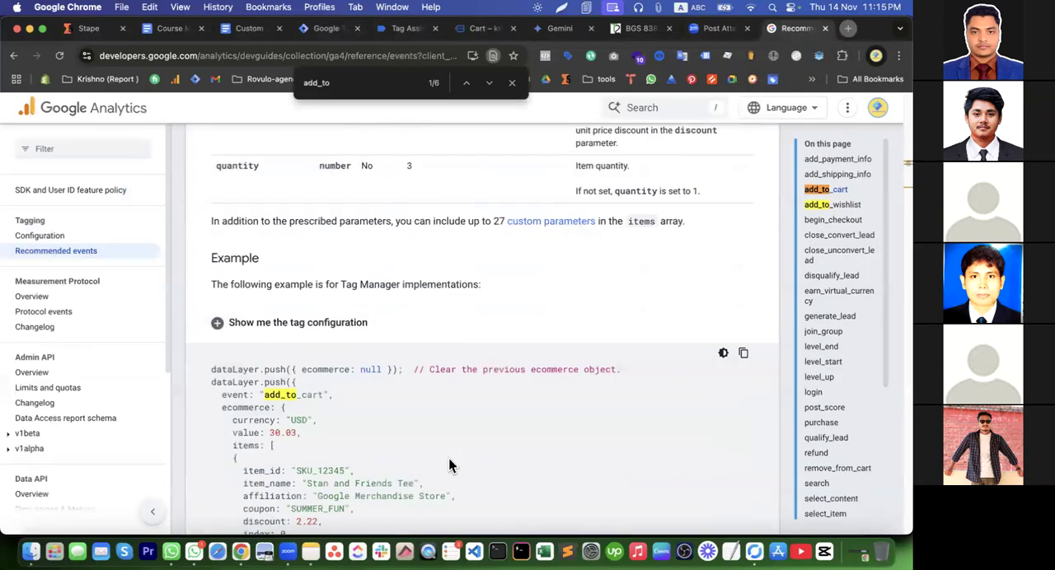
pyautogui.scroll(2, 448, 465)
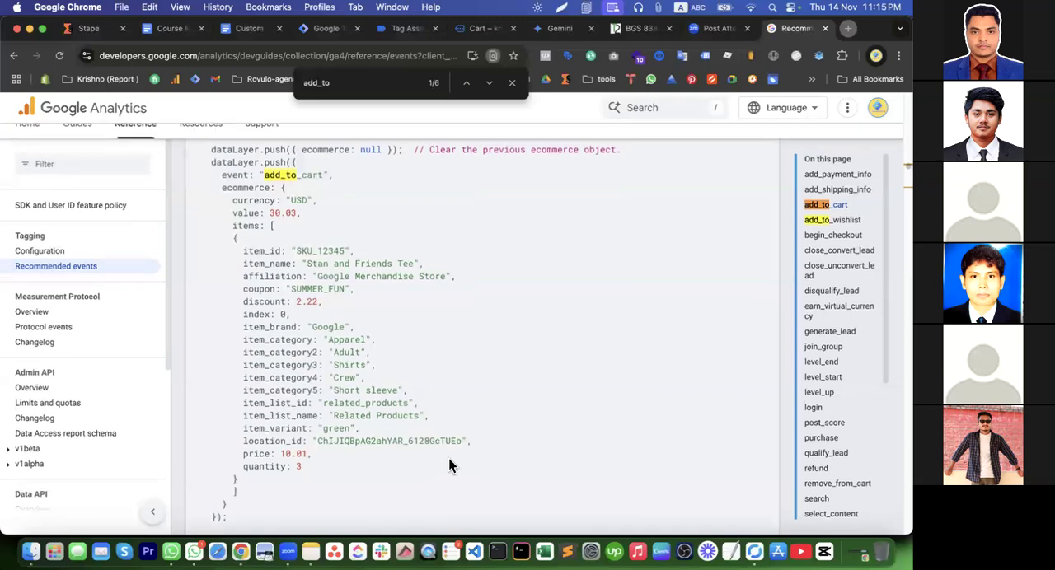
pyautogui.scroll(1, 275, 319)
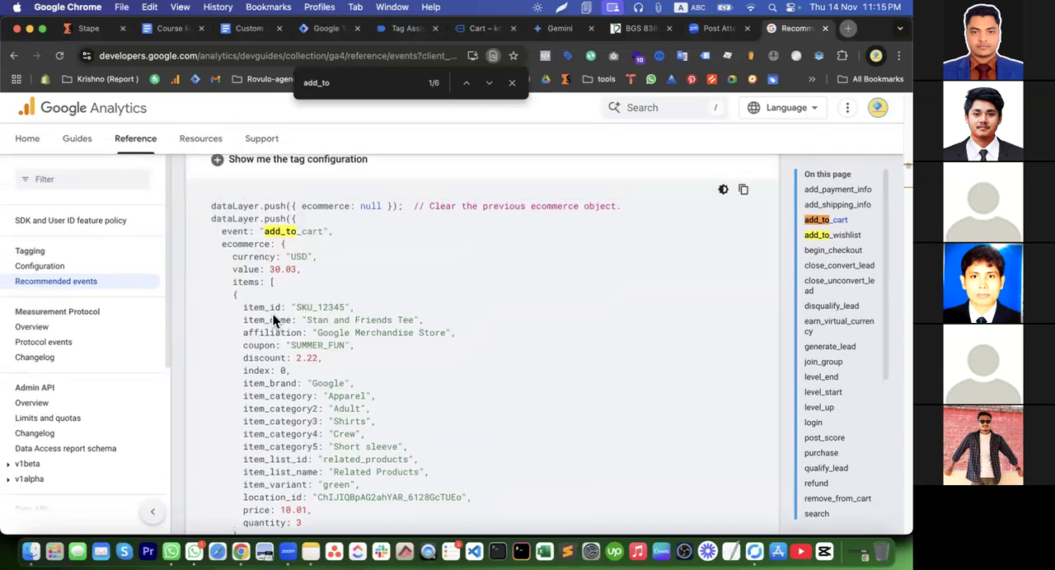
pyautogui.click(744, 191)
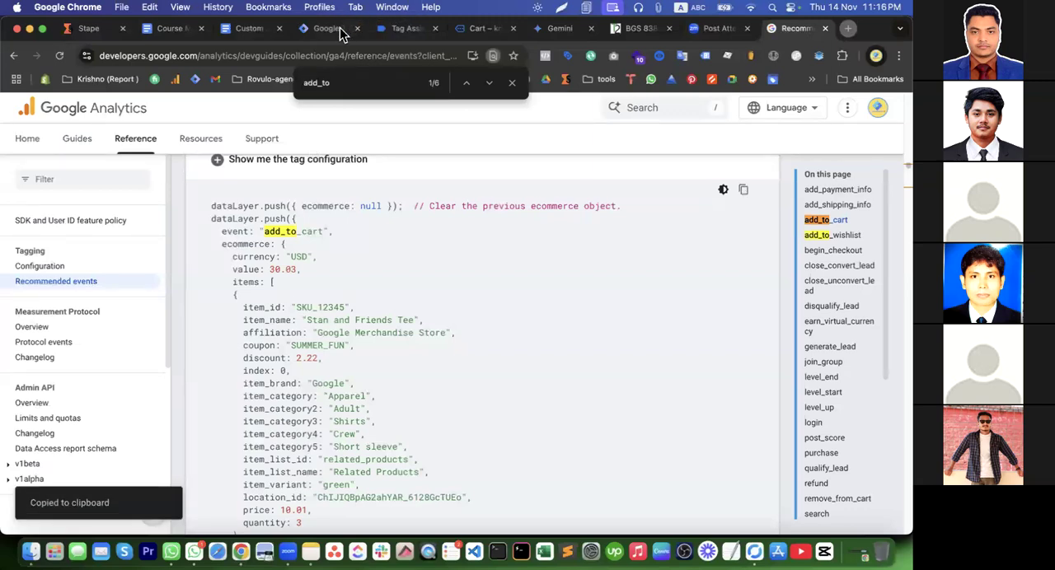
# Create a new Custom HTML tag in Tag Manager and paste the copied add_to_cart sample into its HTML
pyautogui.click(326, 30)
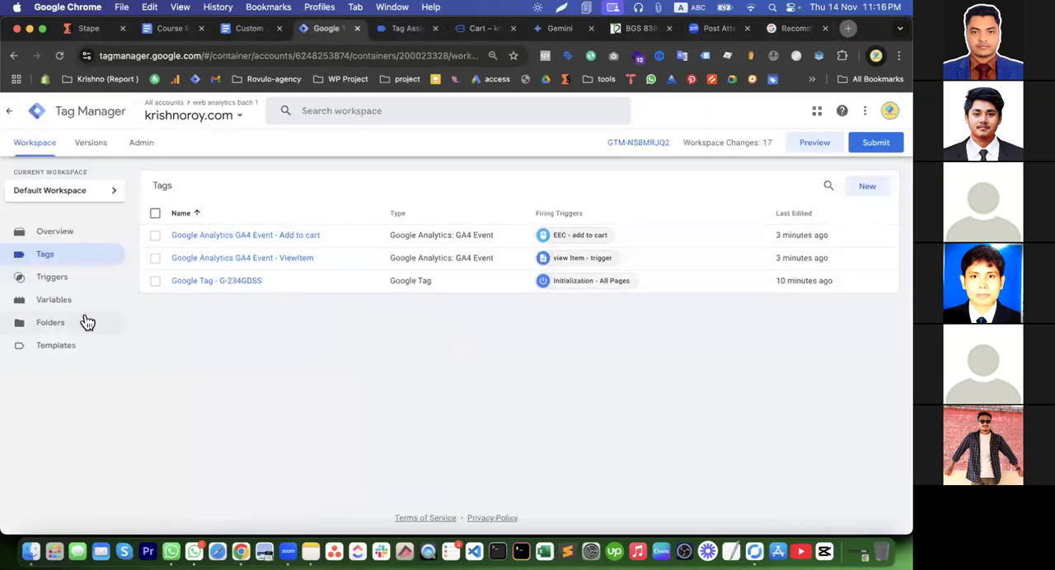
pyautogui.click(62, 301)
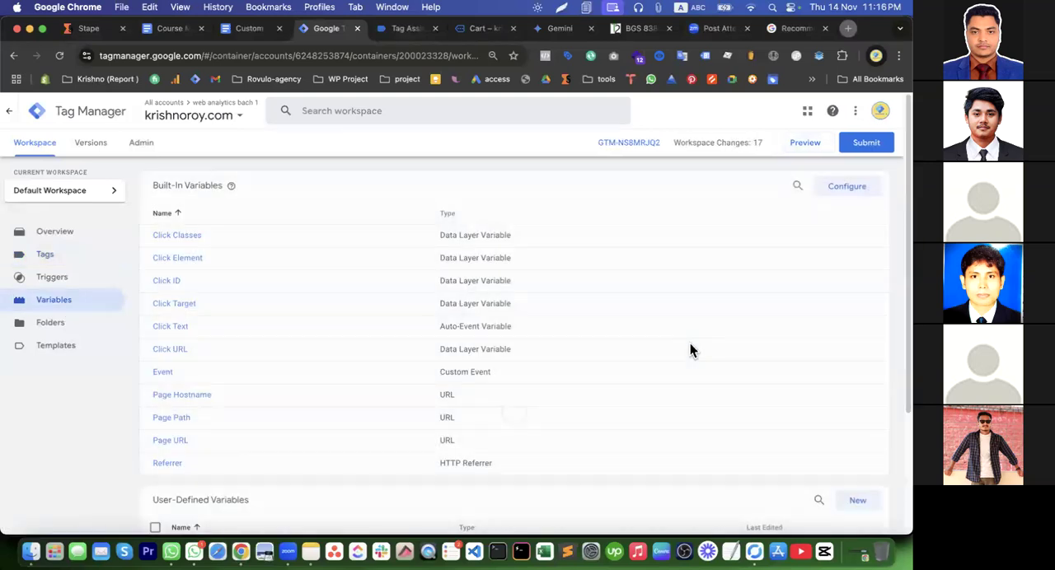
pyautogui.click(58, 258)
pyautogui.click(874, 188)
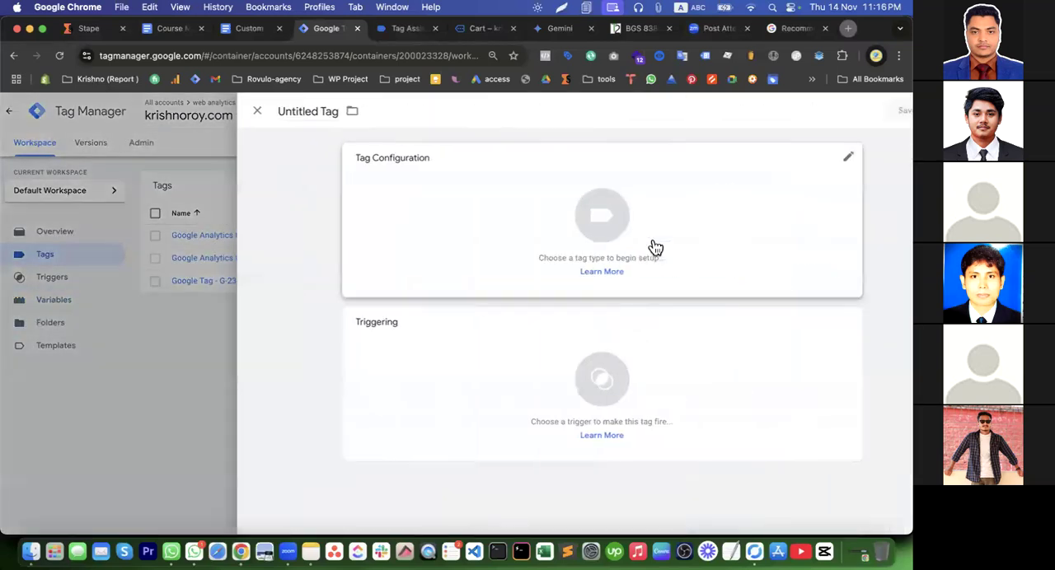
pyautogui.click(457, 221)
pyautogui.click(633, 447)
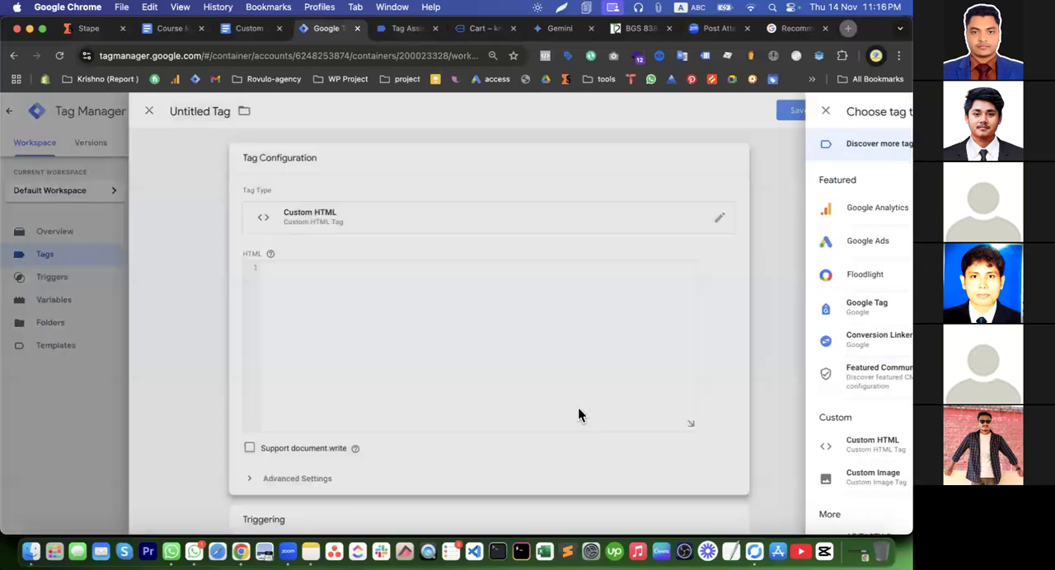
pyautogui.click(438, 333)
pyautogui.press('super+v')
pyautogui.scroll(5, 438, 346)
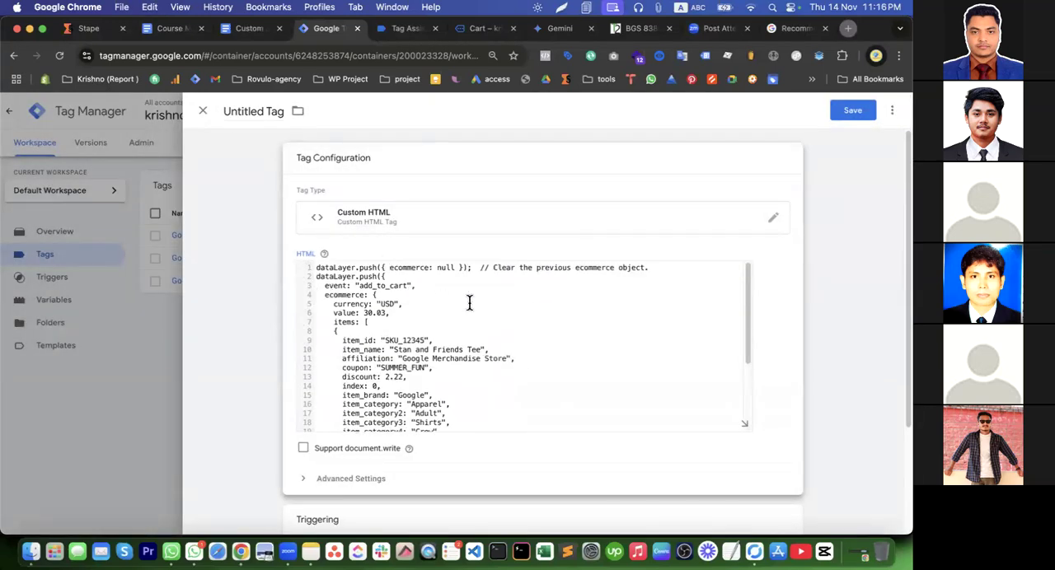
# Wrap the pasted dataLayer code in opening <script> and closing </script> tags
pyautogui.moveTo(323, 257)
pyautogui.press('Return')
pyautogui.press('Return')
pyautogui.press('Return')
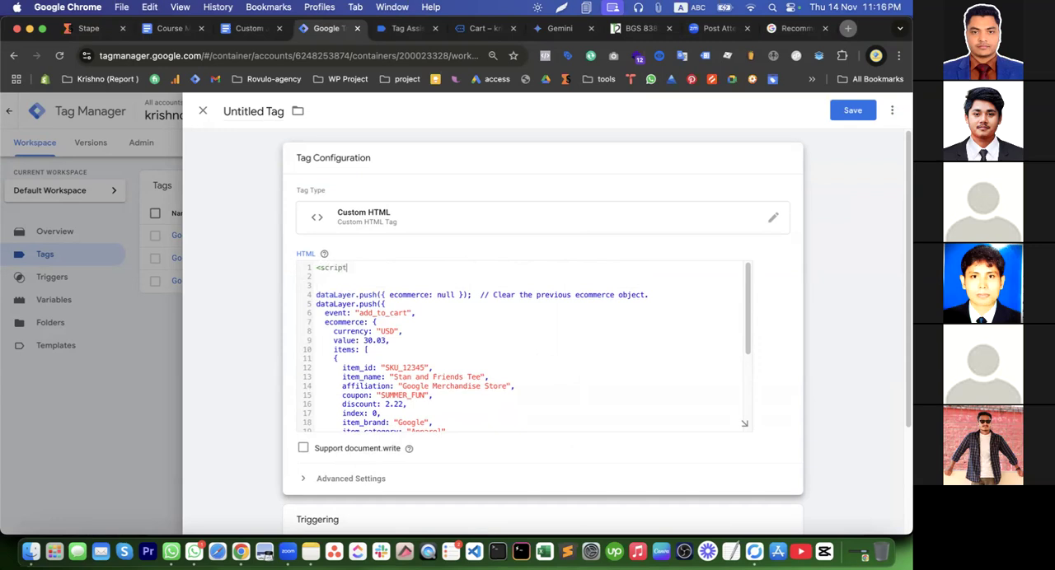
pyautogui.moveTo(370, 271); pyautogui.dragTo(285, 271)
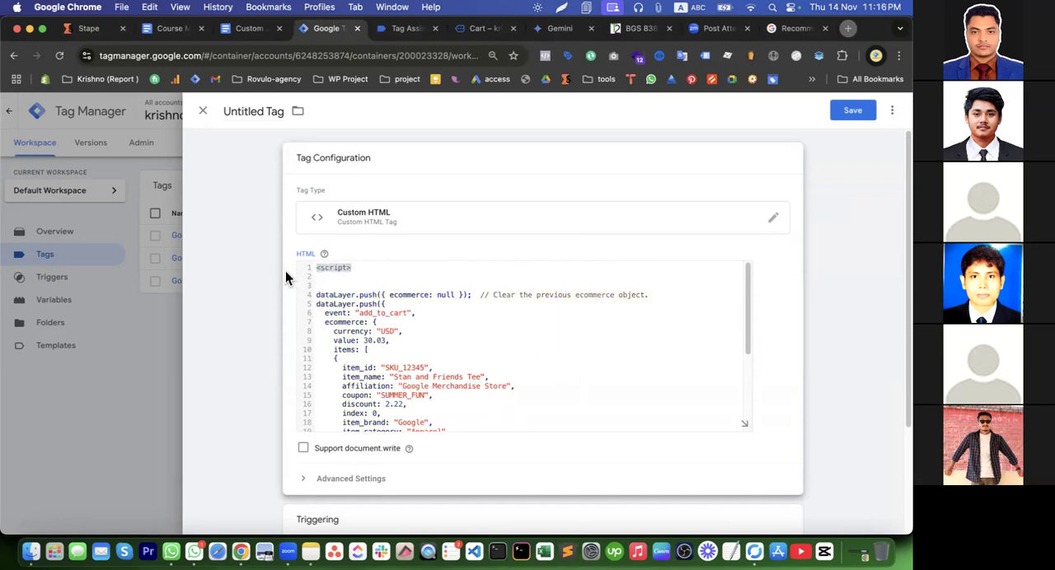
pyautogui.scroll(-5, 424, 312)
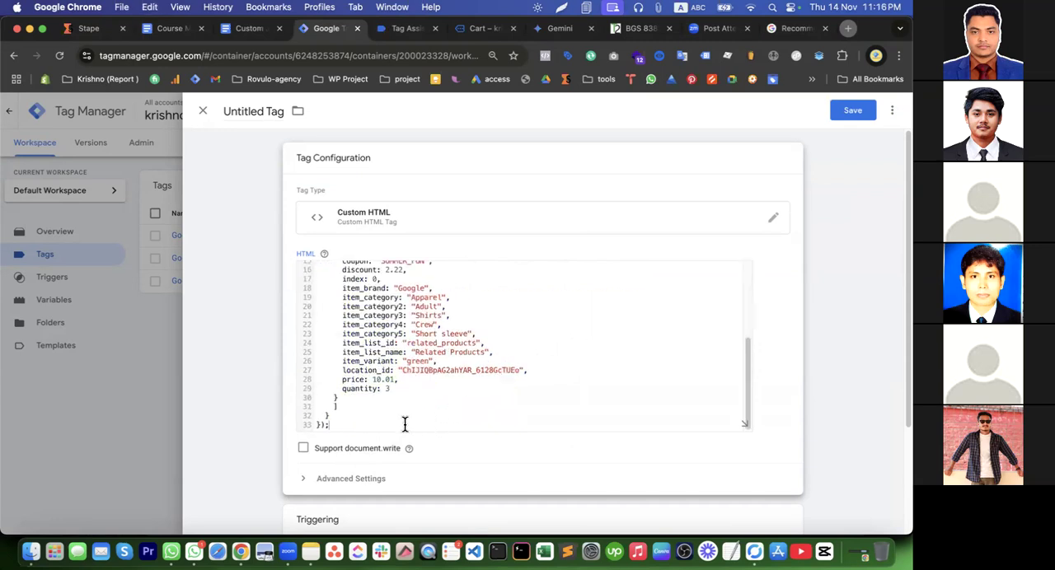
pyautogui.press('Return')
pyautogui.write('</script>')
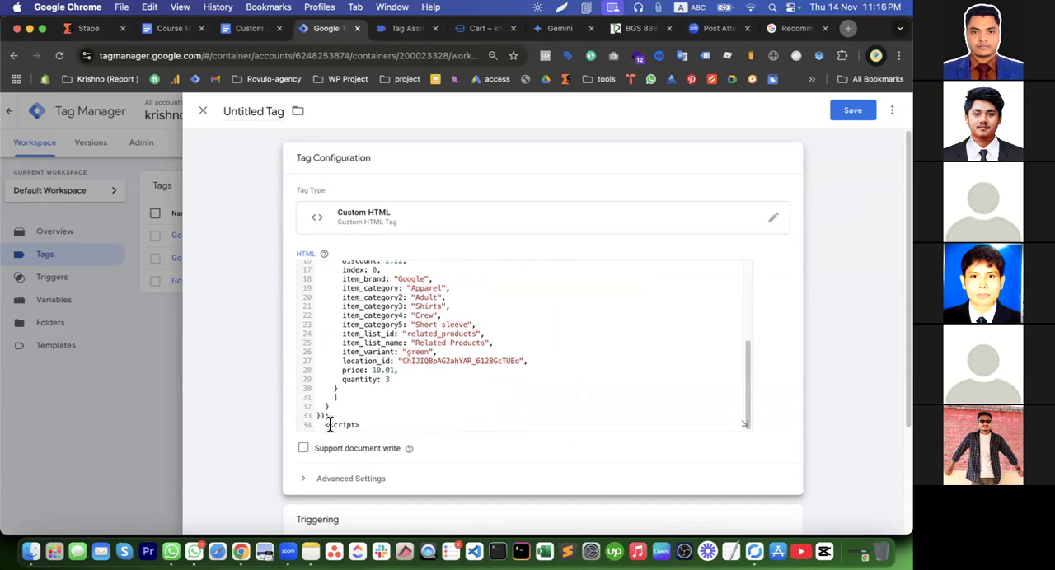
# Delete the item parameters from affiliation through location_id, leaving item_id, item_name, price and quantity
pyautogui.scroll(3, 422, 375)
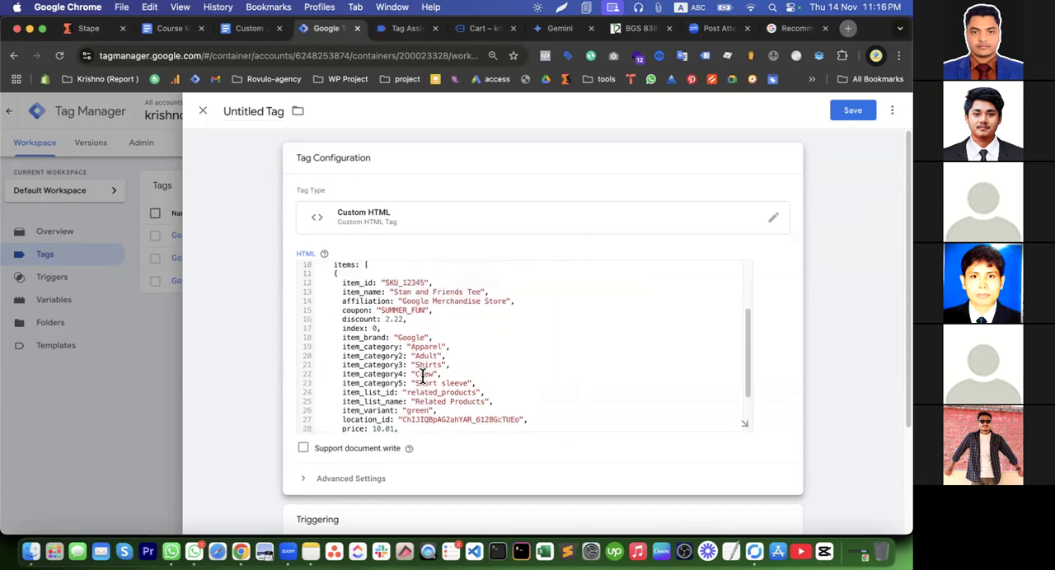
pyautogui.scroll(1, 422, 375)
pyautogui.scroll(-4, 422, 377)
pyautogui.scroll(2, 422, 377)
pyautogui.moveTo(534, 403); pyautogui.dragTo(523, 278)
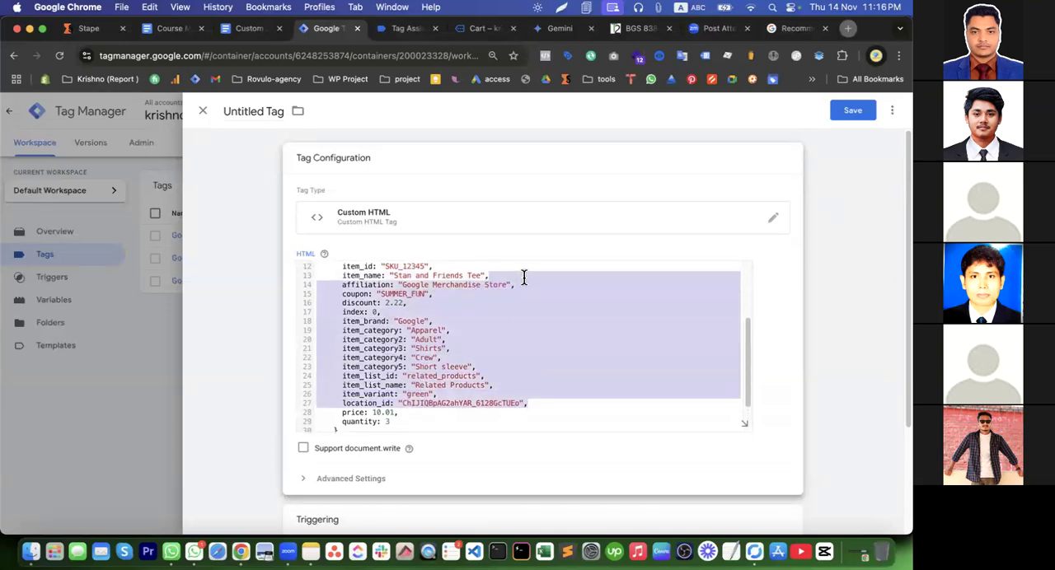
pyautogui.press('BackSpace')
pyautogui.click(436, 351)
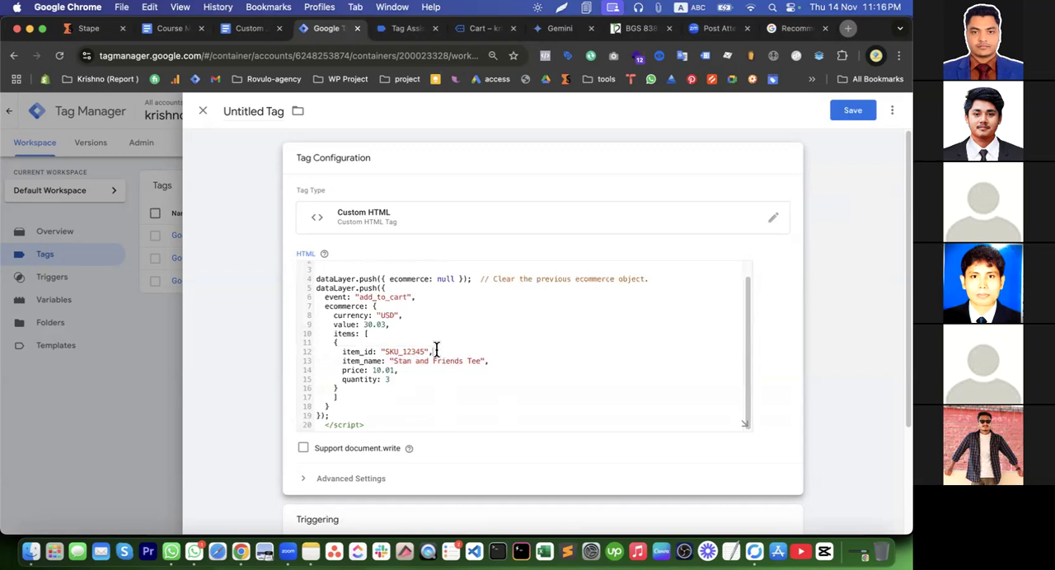
pyautogui.scroll(1, 412, 352)
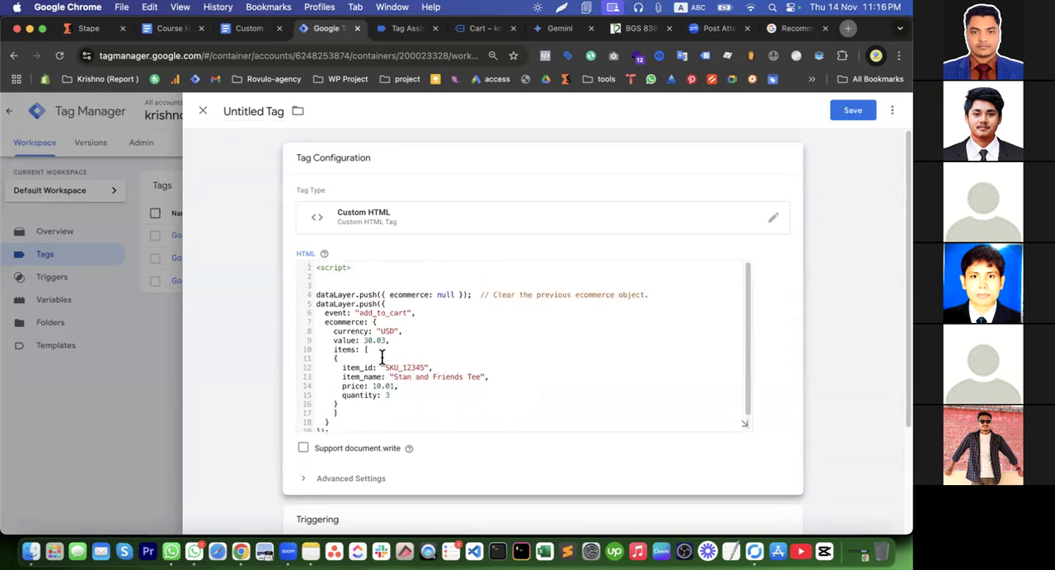
# Replace the sample number of the ecommerce value parameter with the variable {{cJS - value}}
pyautogui.moveTo(364, 340); pyautogui.dragTo(382, 343)
pyautogui.click(386, 342)
pyautogui.press('BackSpace')
pyautogui.doubleClick(380, 314)
pyautogui.click(366, 341)
pyautogui.write('{{')
pyautogui.click(421, 407)
# Set the item's price to {{cJS - product price}} and its item_name to {{cJS - Product title}}
pyautogui.moveTo(373, 386); pyautogui.dragTo(393, 388)
pyautogui.write('{{')
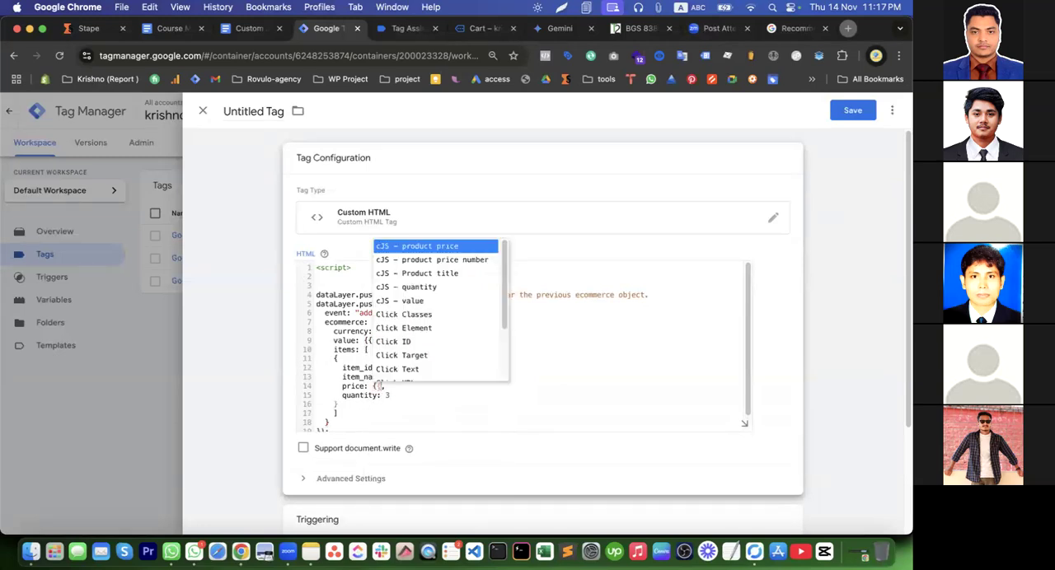
pyautogui.click(445, 247)
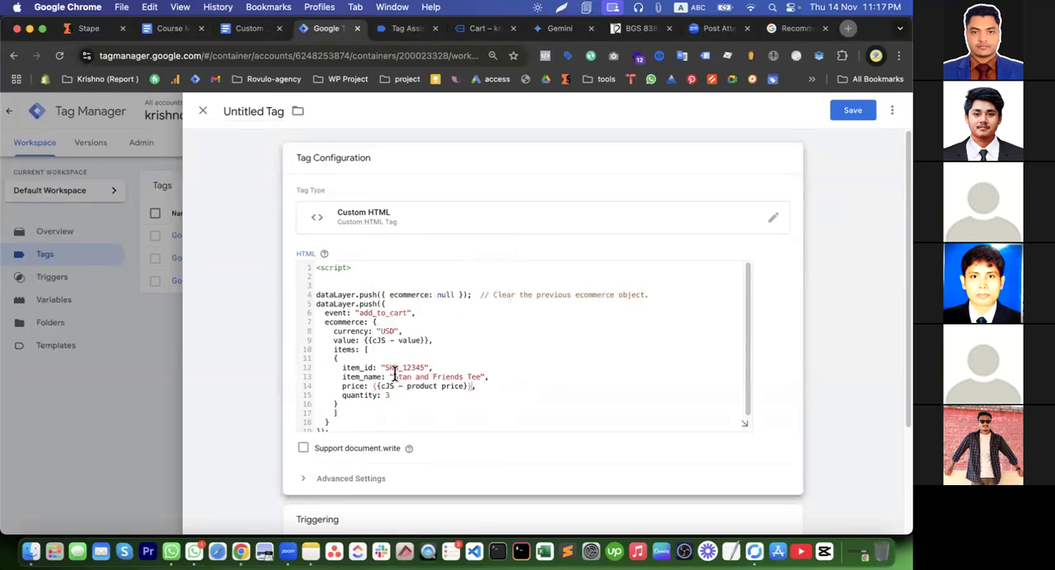
pyautogui.moveTo(391, 376); pyautogui.dragTo(485, 377)
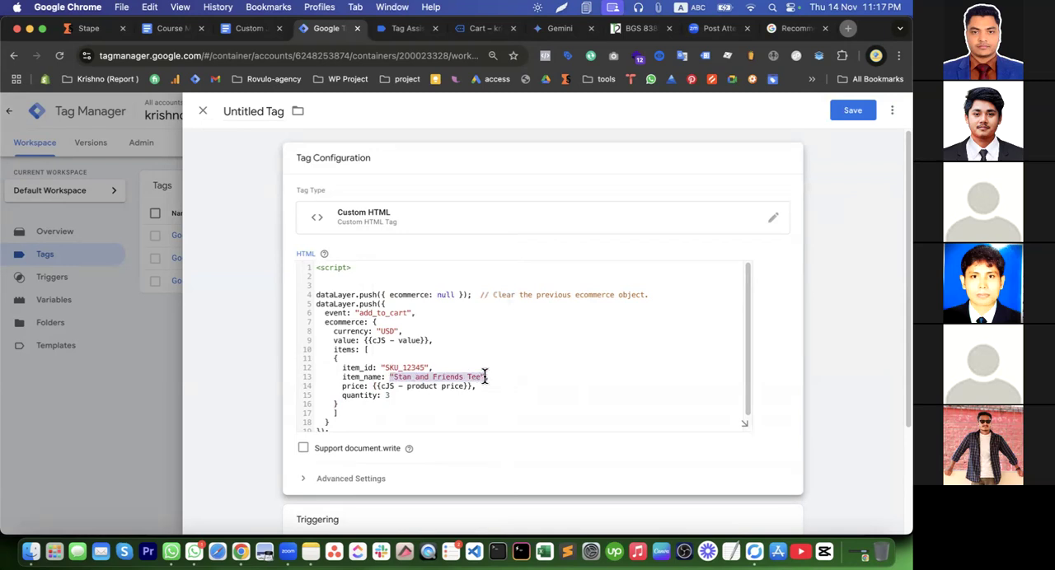
pyautogui.write('{{,')
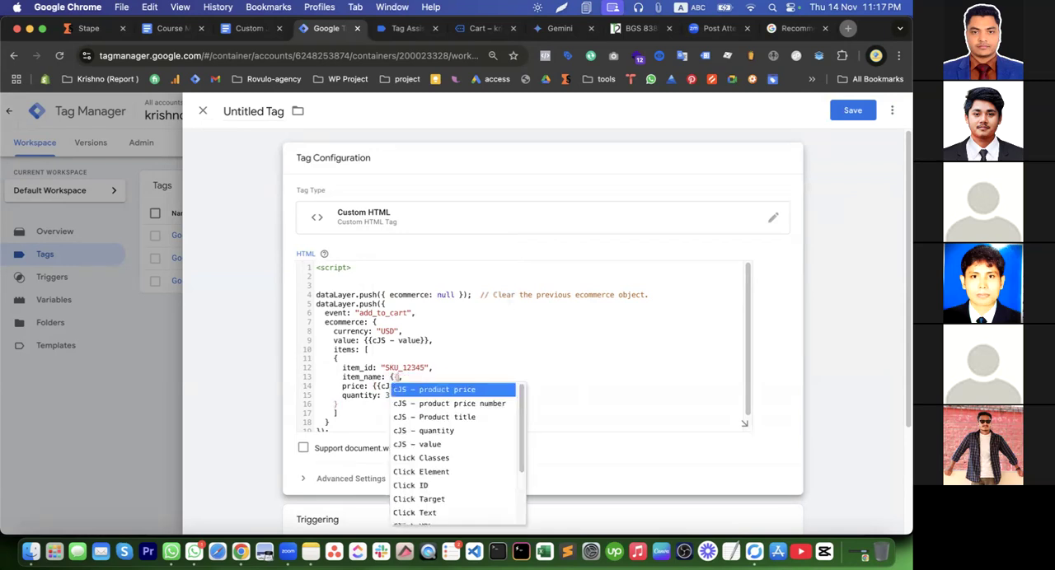
pyautogui.click(471, 422)
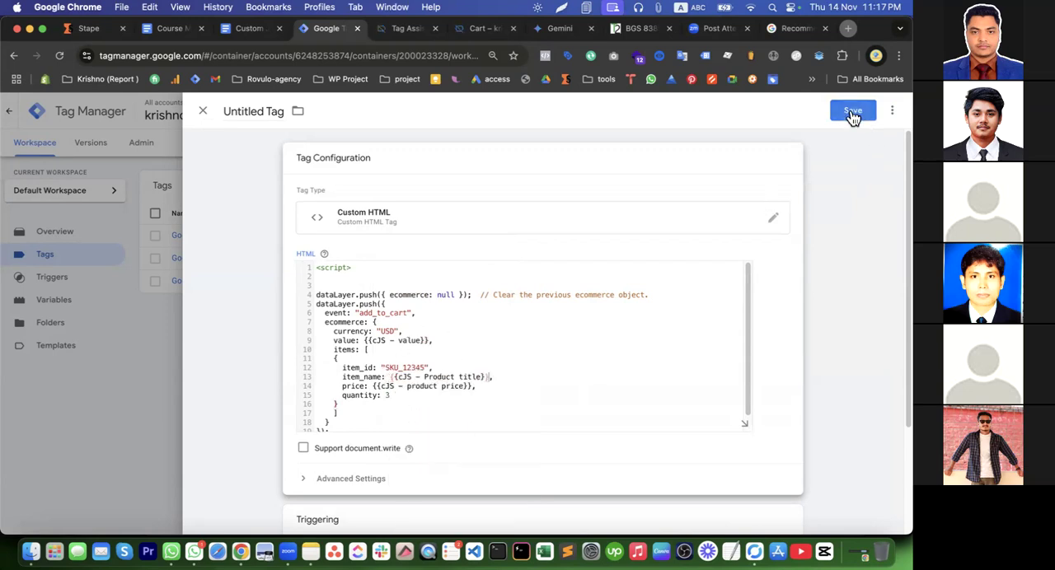
# Assign EEC - add to cart as the tag's only firing trigger
pyautogui.scroll(-3, 548, 432)
pyautogui.click(548, 435)
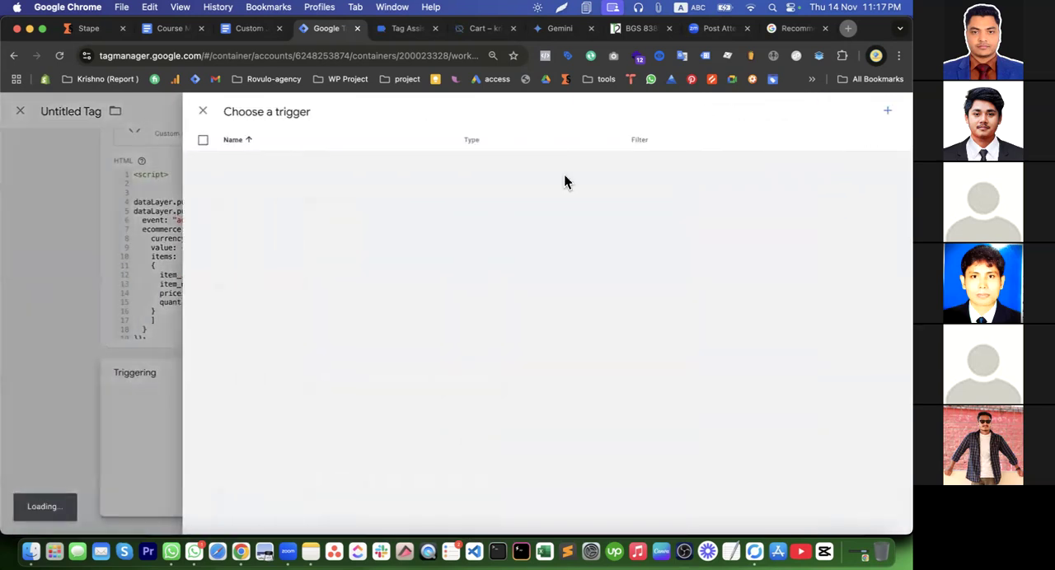
pyautogui.click(367, 216)
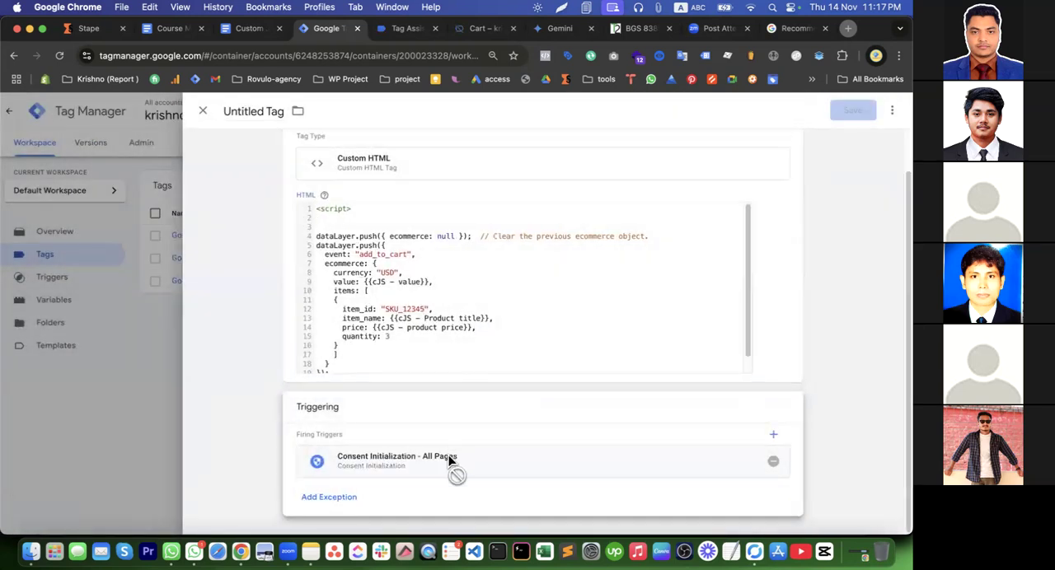
pyautogui.click(773, 462)
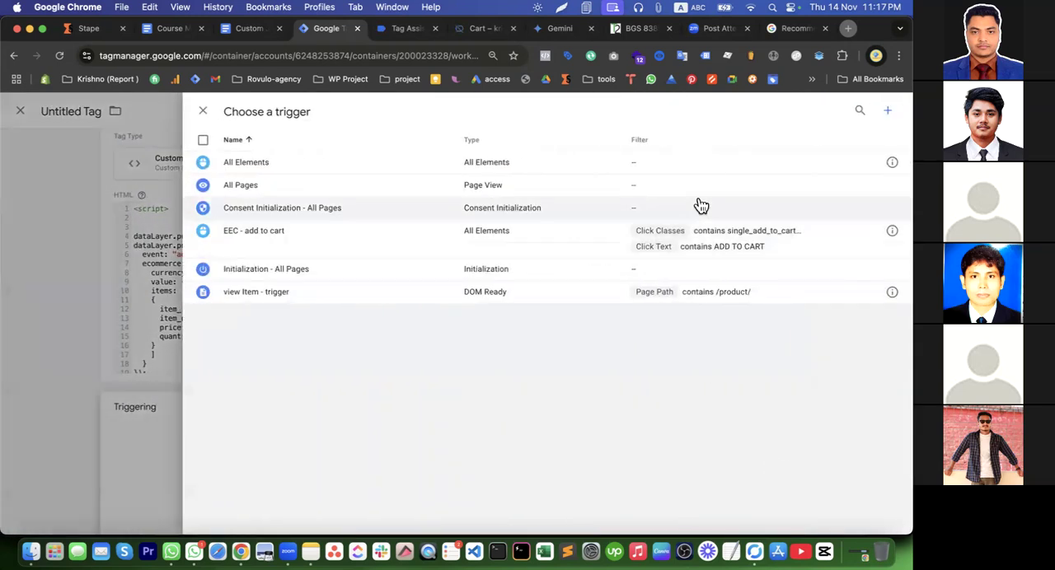
pyautogui.click(628, 249)
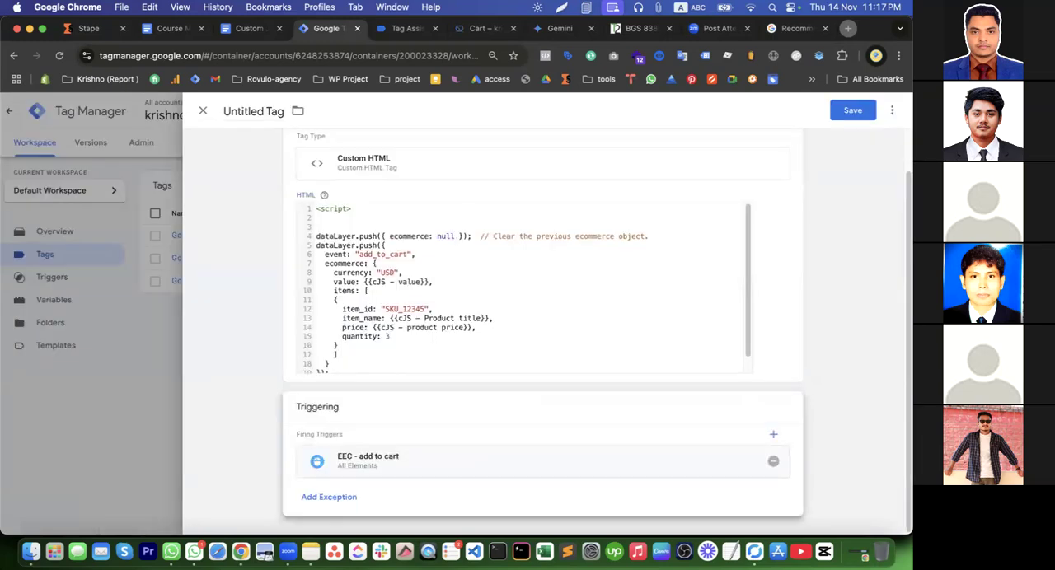
# Save the Custom HTML tag under the name datalayer-addtocart
pyautogui.click(852, 110)
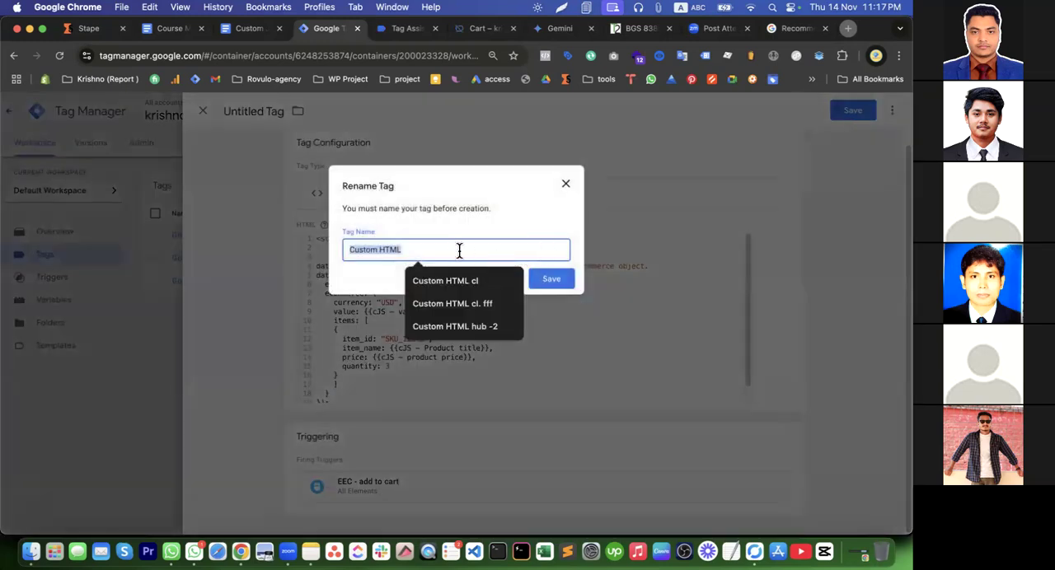
pyautogui.write('datalayer-addtocart')
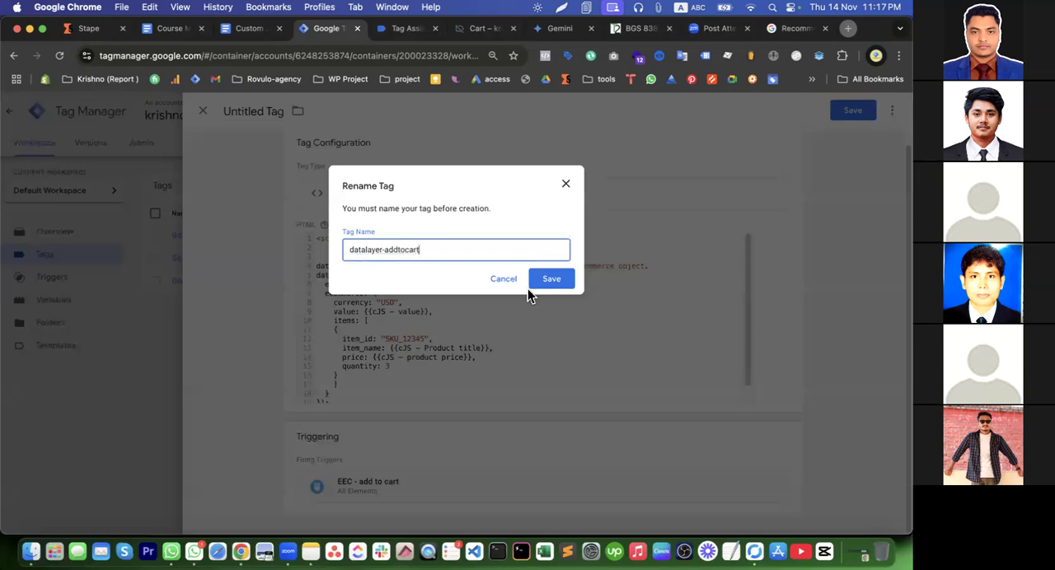
pyautogui.click(550, 279)
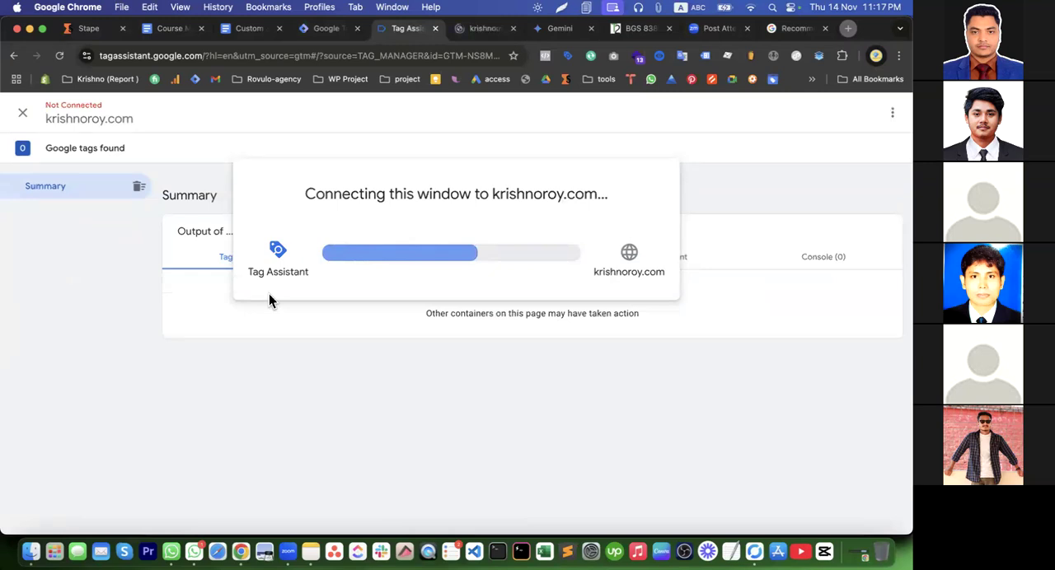
# Open the Poster V2 product page in the previewed store, with the developer tools closed, and raise its quantity to 2
pyautogui.click(476, 28)
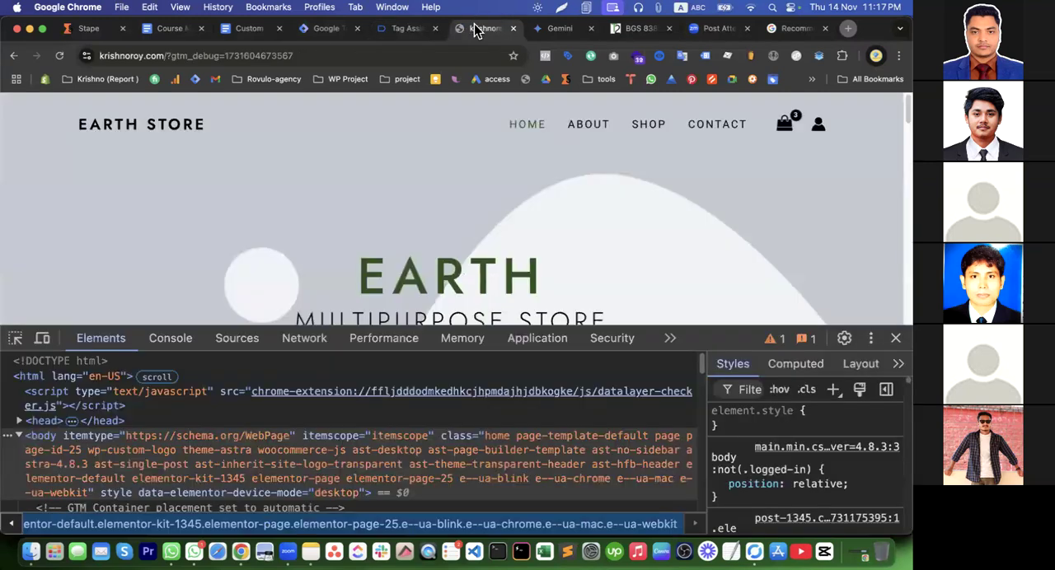
pyautogui.scroll(-5, 570, 236)
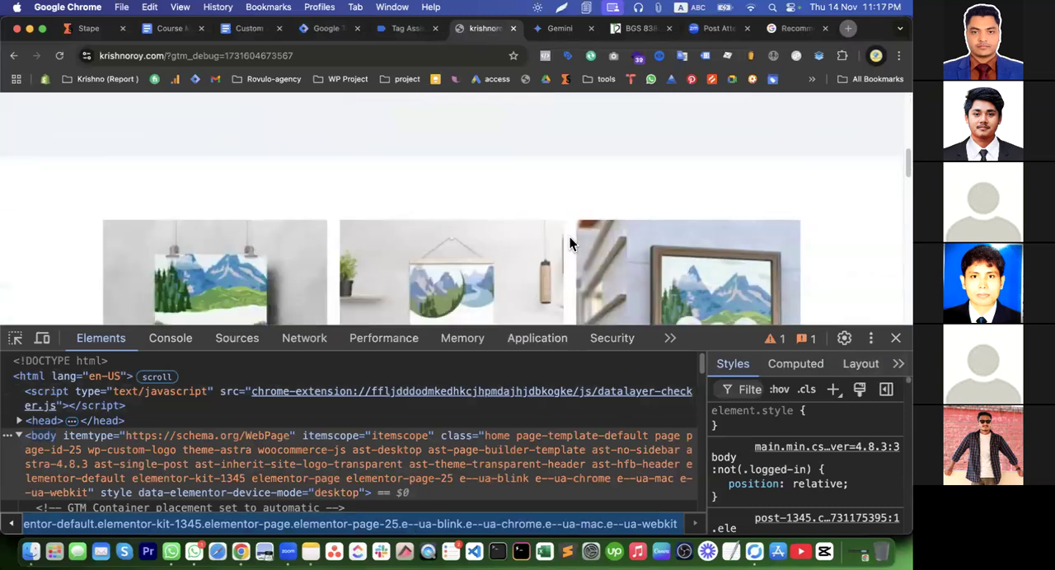
pyautogui.click(895, 338)
pyautogui.scroll(-3, 367, 347)
pyautogui.click(365, 314)
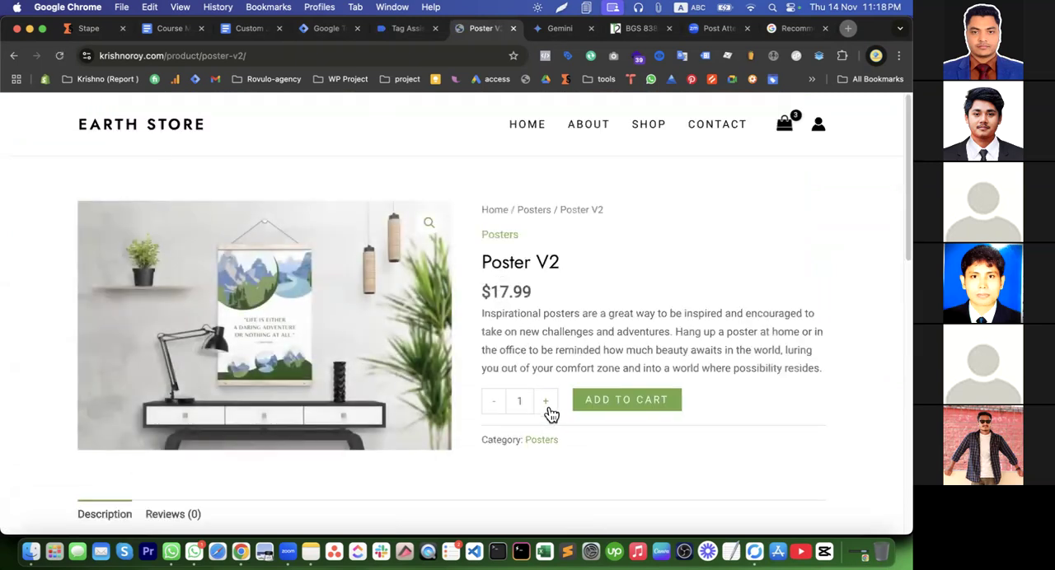
pyautogui.click(546, 404)
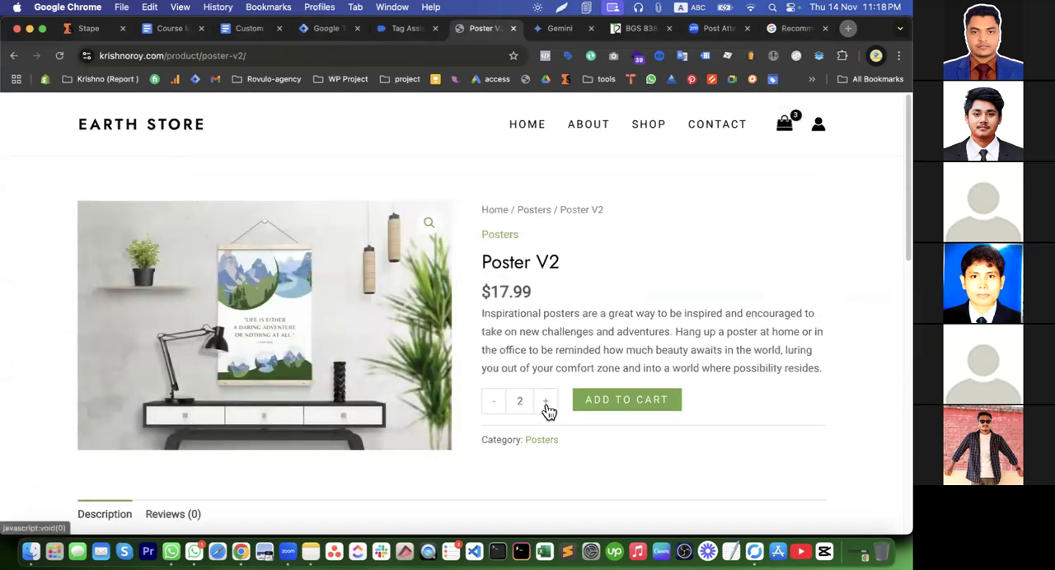
# Add the chosen Poster V2 units to the cart and try to inspect the resulting events in Tag Assistant
pyautogui.click(593, 400)
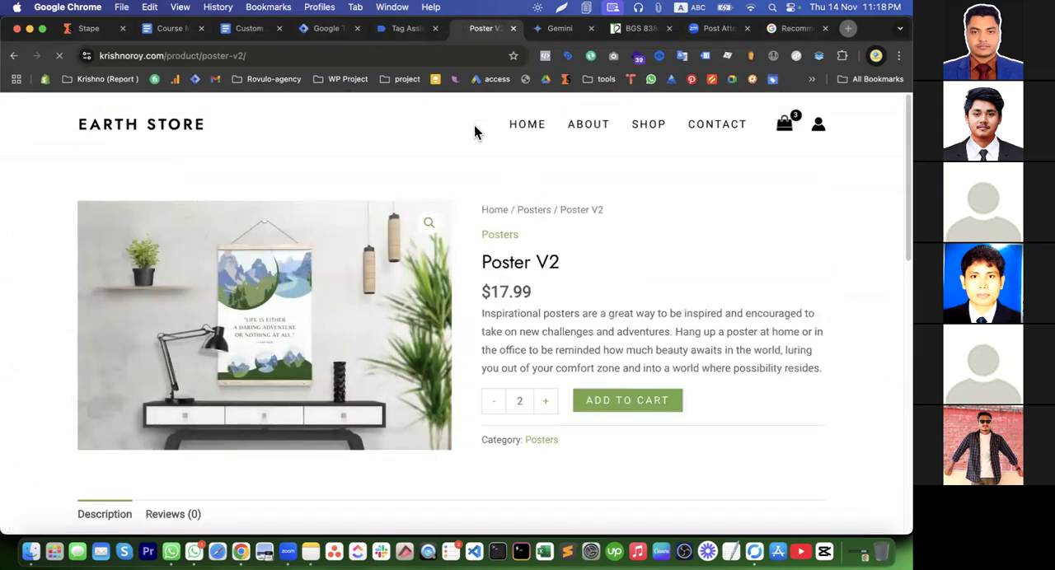
pyautogui.click(412, 31)
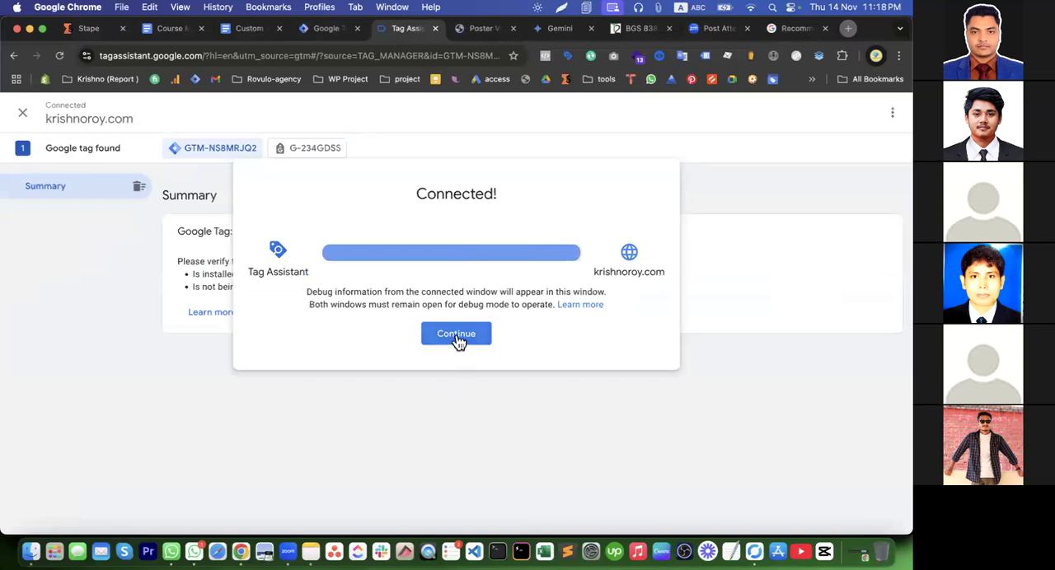
pyautogui.click(456, 336)
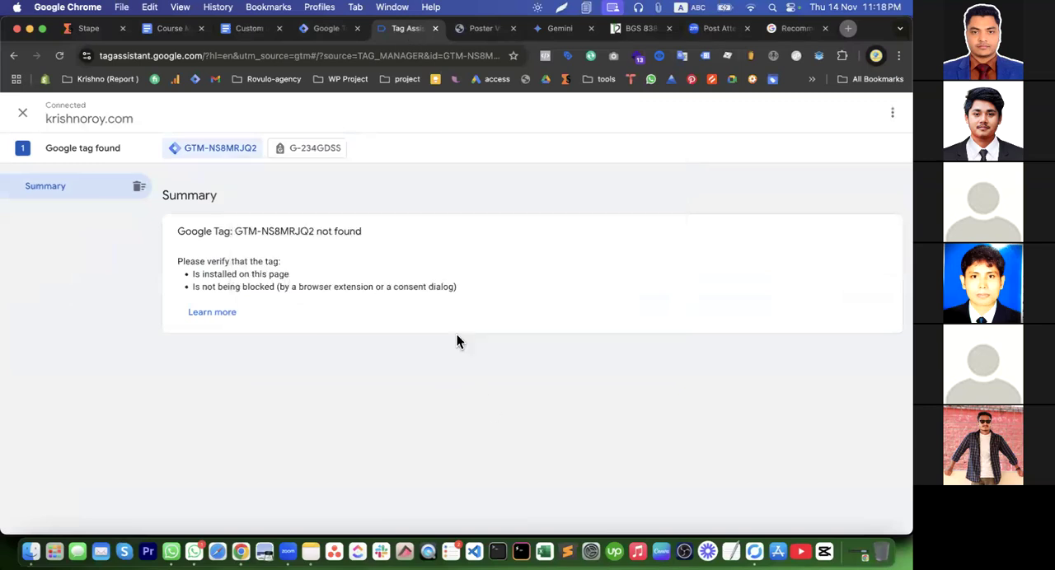
pyautogui.click(481, 33)
pyautogui.click(521, 127)
pyautogui.click(404, 32)
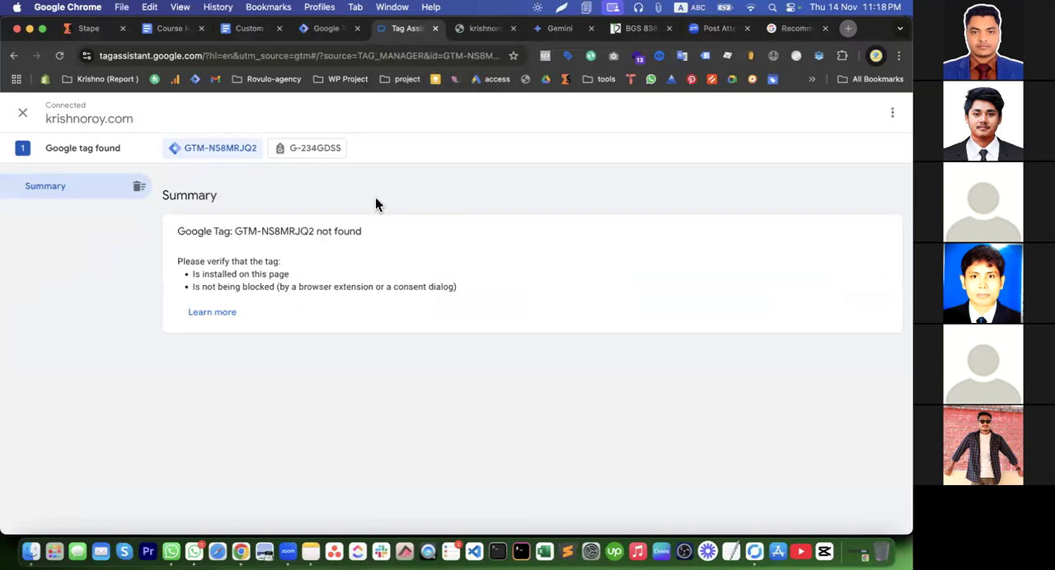
pyautogui.moveTo(276, 290); pyautogui.dragTo(419, 290)
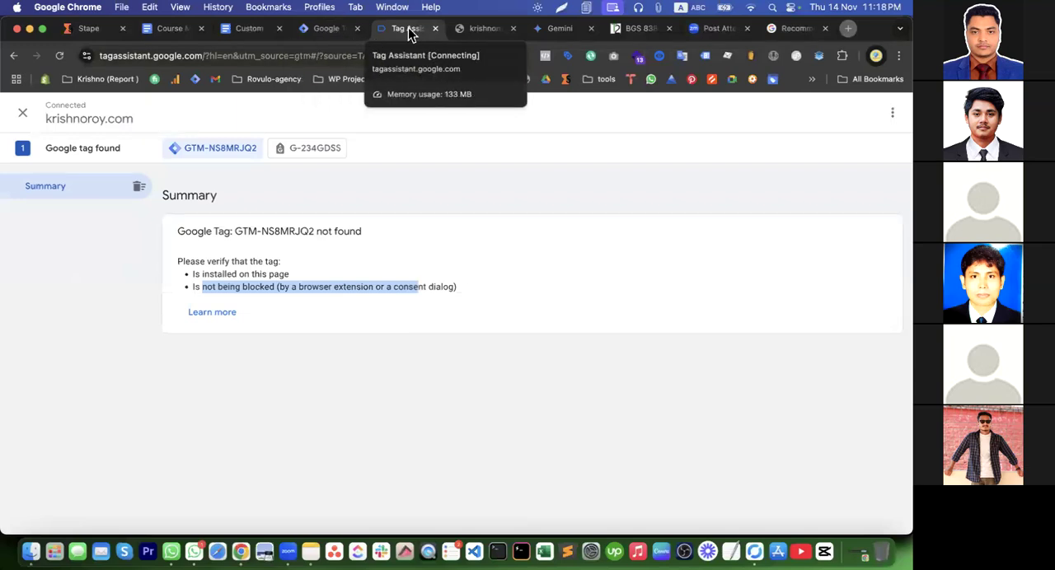
pyautogui.click(435, 31)
pyautogui.click(435, 31)
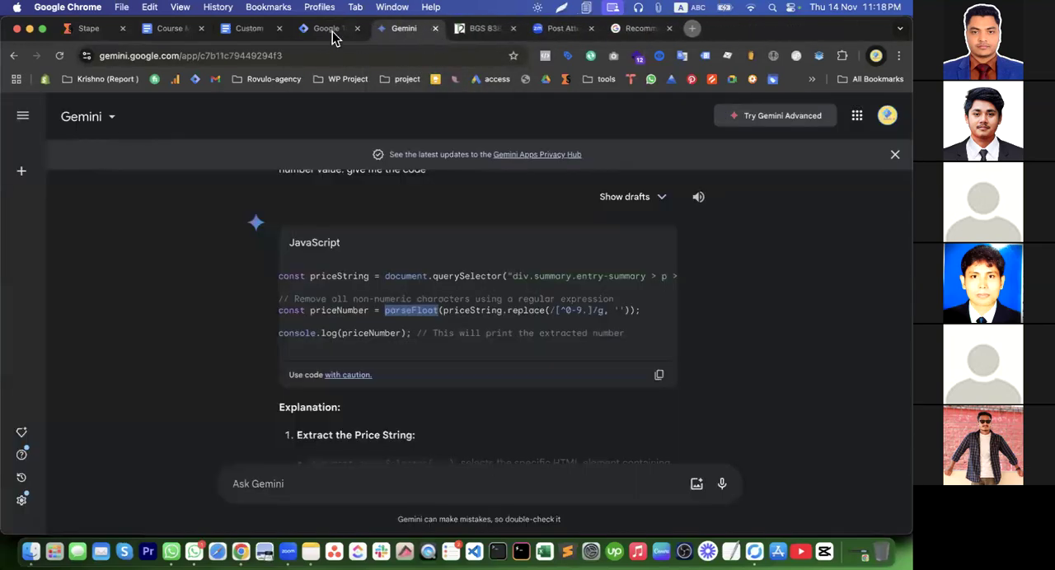
pyautogui.click(330, 33)
pyautogui.click(800, 153)
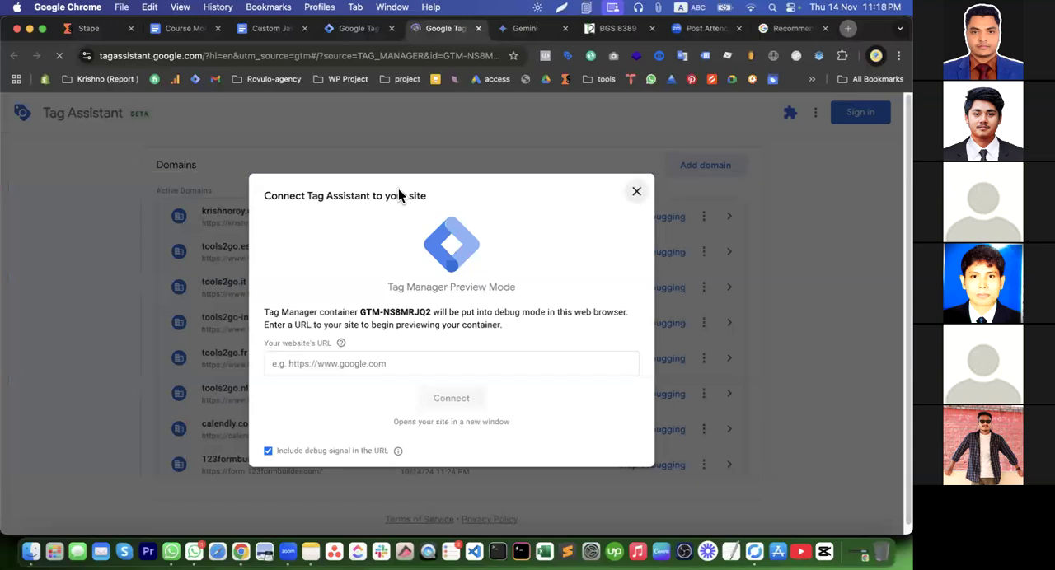
pyautogui.click(380, 363)
pyautogui.click(405, 404)
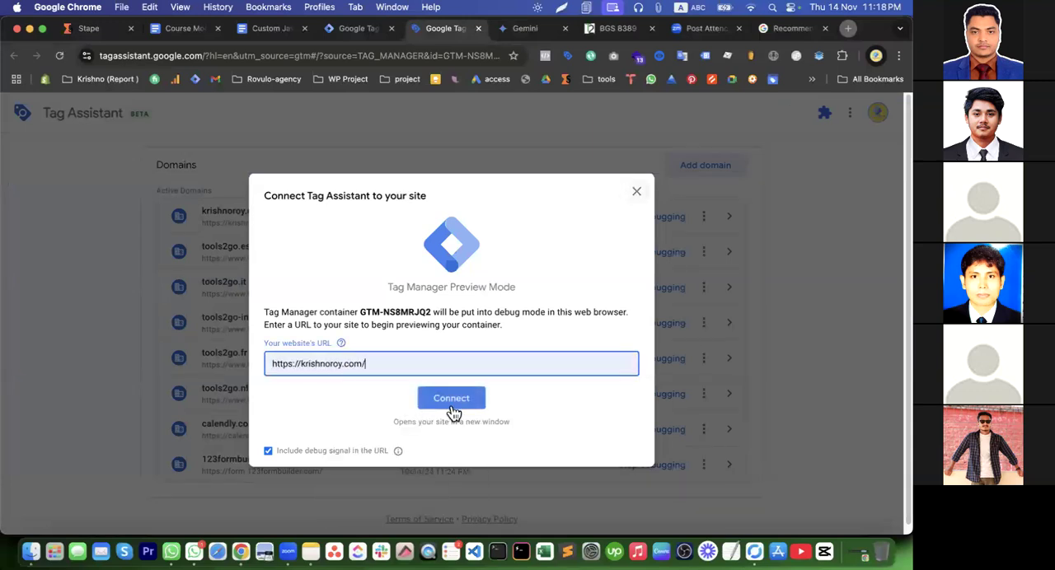
pyautogui.click(452, 399)
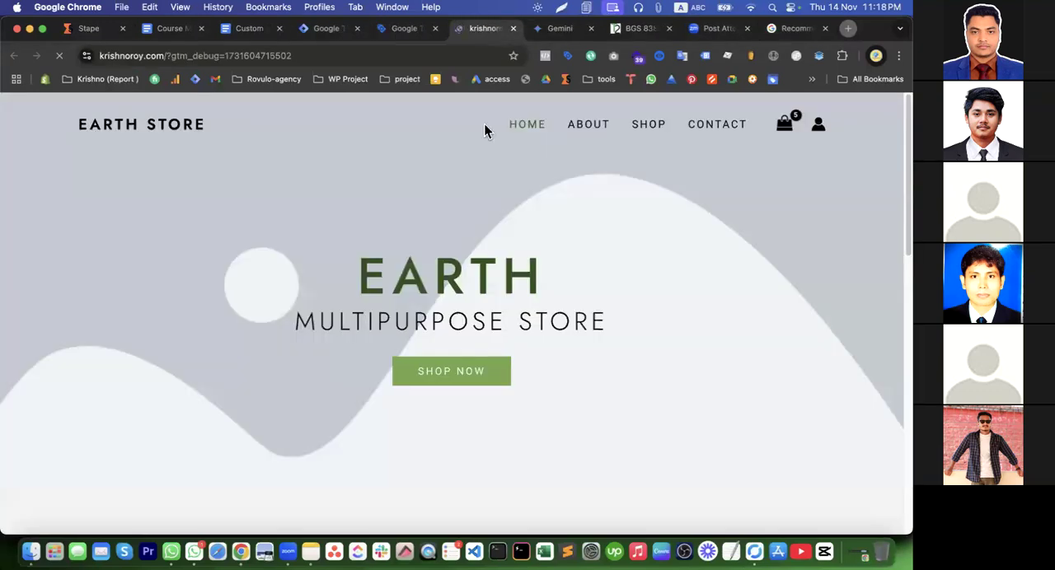
pyautogui.click(393, 31)
pyautogui.click(476, 346)
pyautogui.scroll(-2, 490, 399)
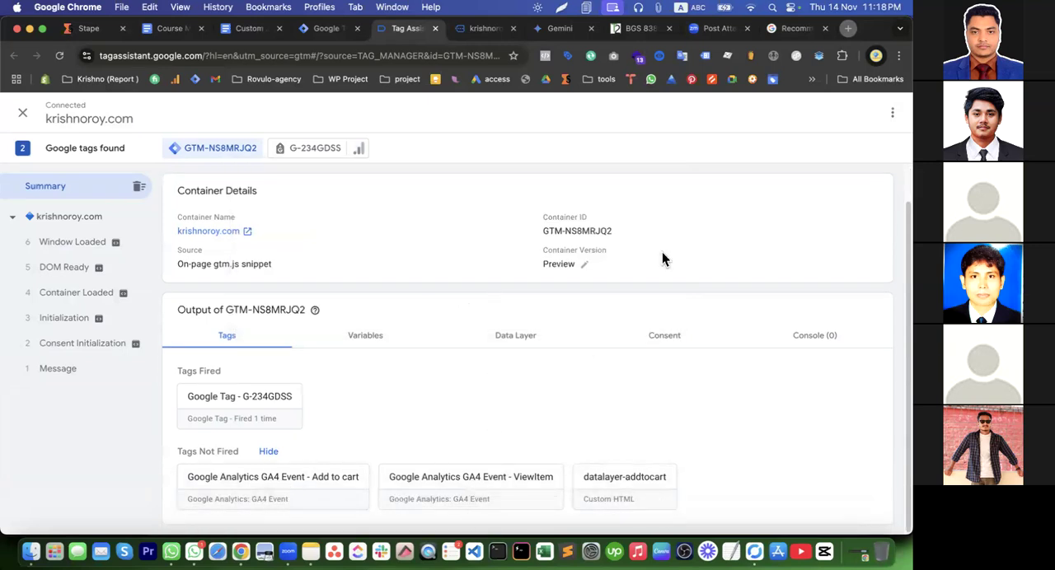
# Open the Poster V2 product in the previewed store, set its quantity to 2 and add it to the cart
pyautogui.click(484, 30)
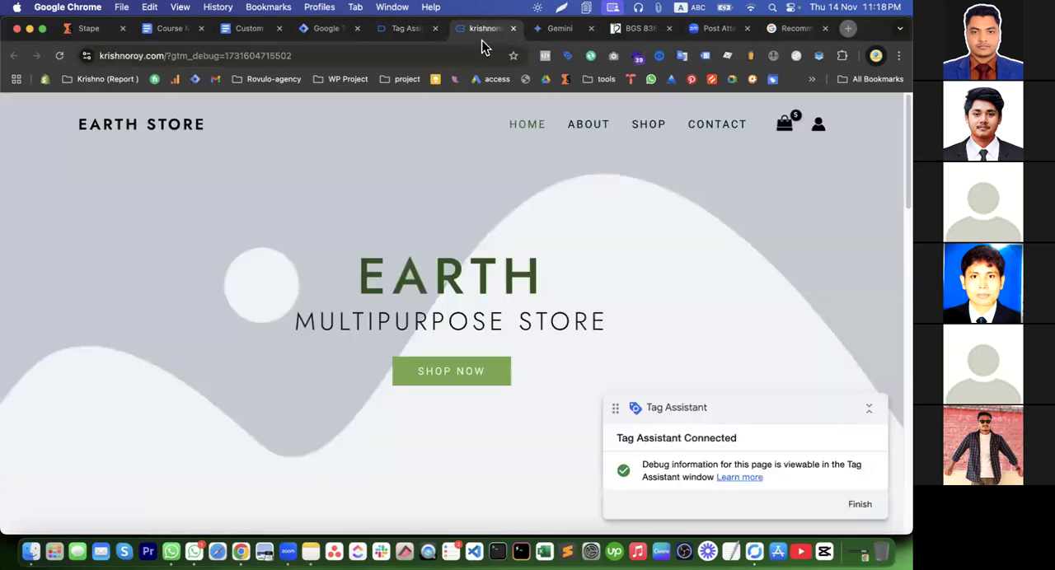
pyautogui.scroll(-10, 498, 300)
pyautogui.scroll(2, 429, 228)
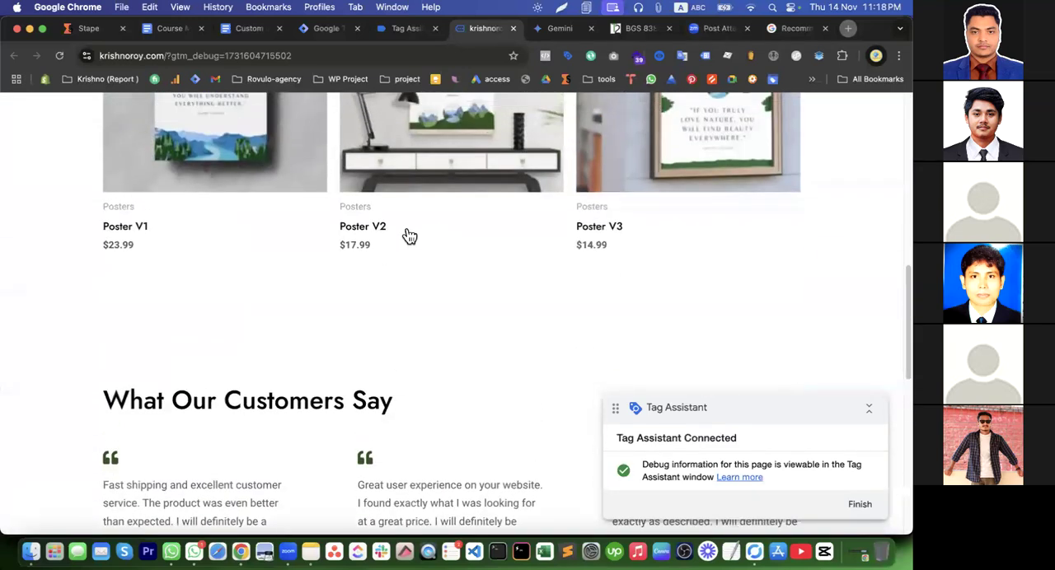
pyautogui.click(370, 237)
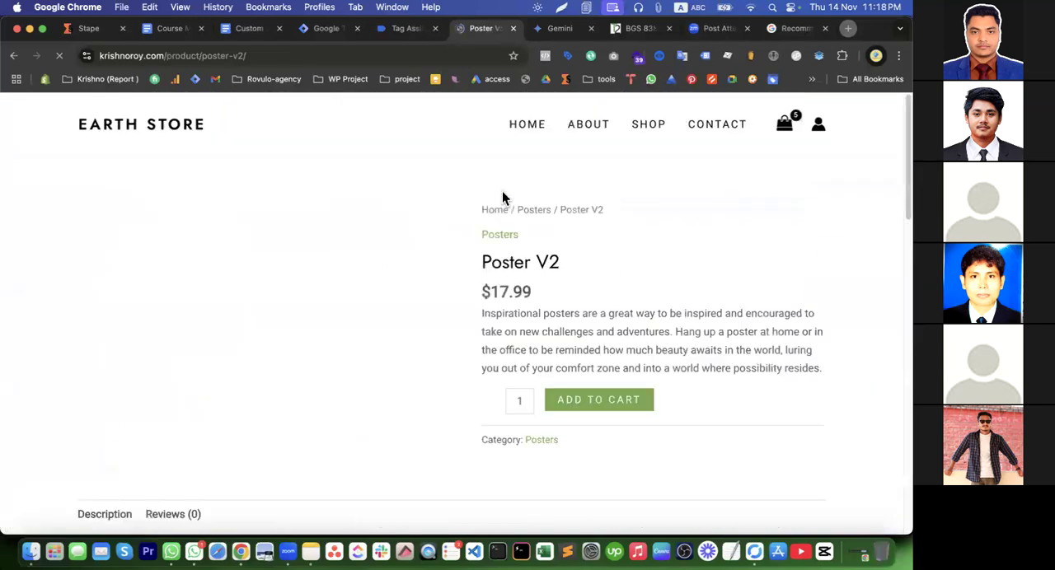
pyautogui.scroll(-3, 577, 350)
pyautogui.click(545, 264)
pyautogui.click(628, 265)
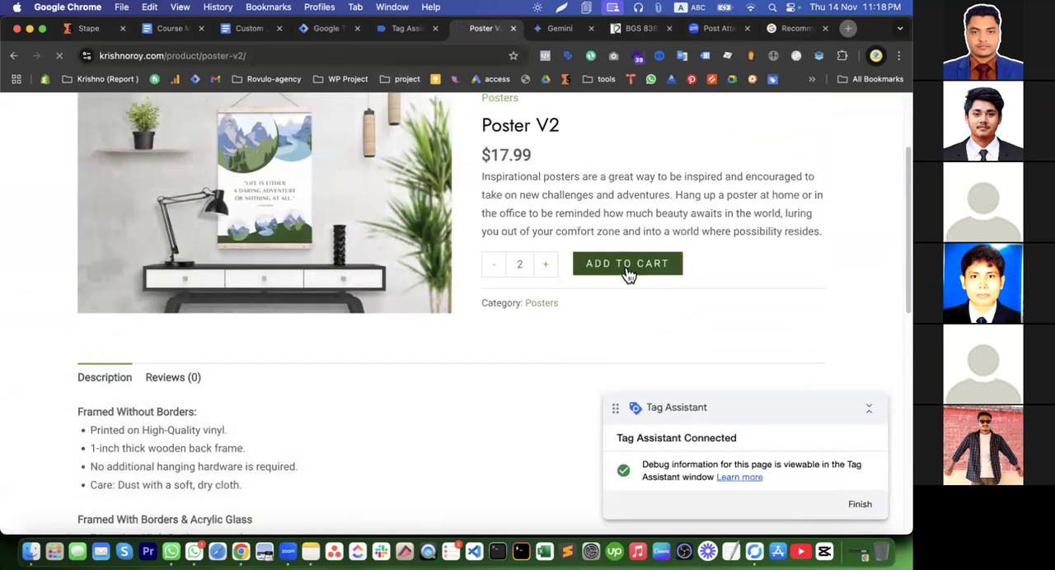
# Inspect the details of the Add to cart GA4 tag and the datalayer-addtocart tag fired on the add-to-cart Click event
pyautogui.click(406, 30)
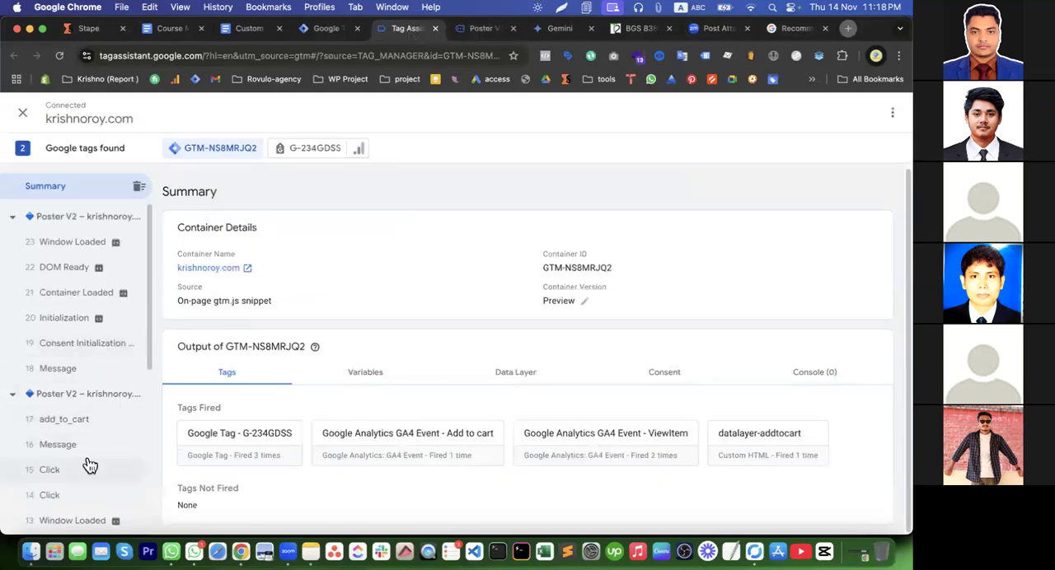
pyautogui.click(51, 470)
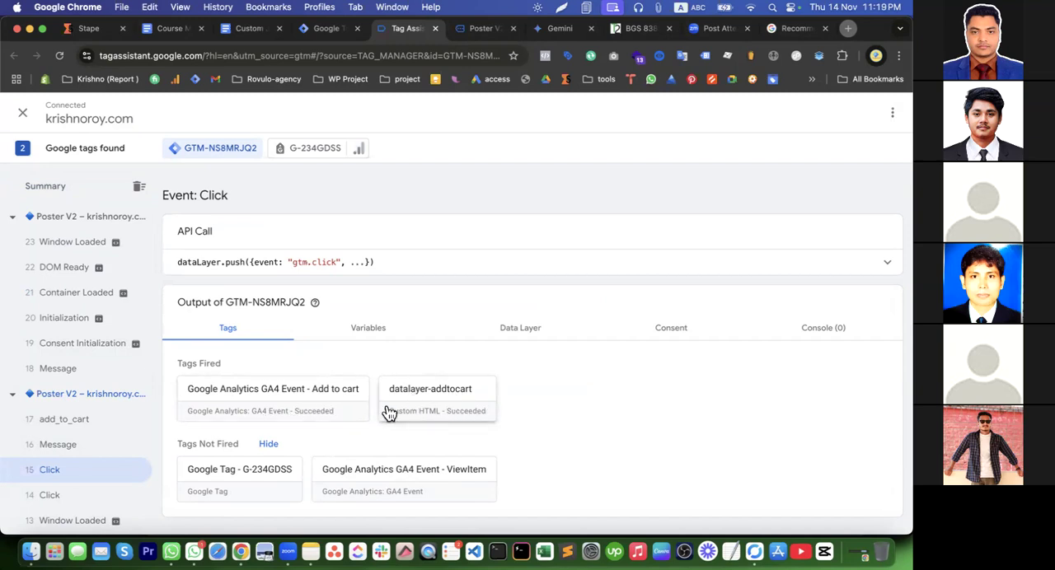
pyautogui.click(290, 410)
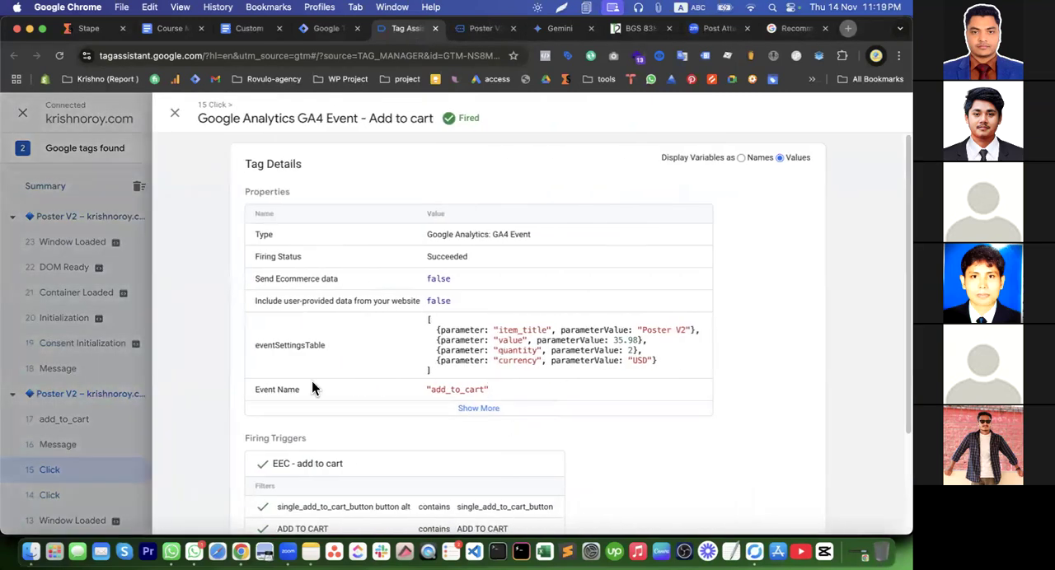
pyautogui.click(120, 338)
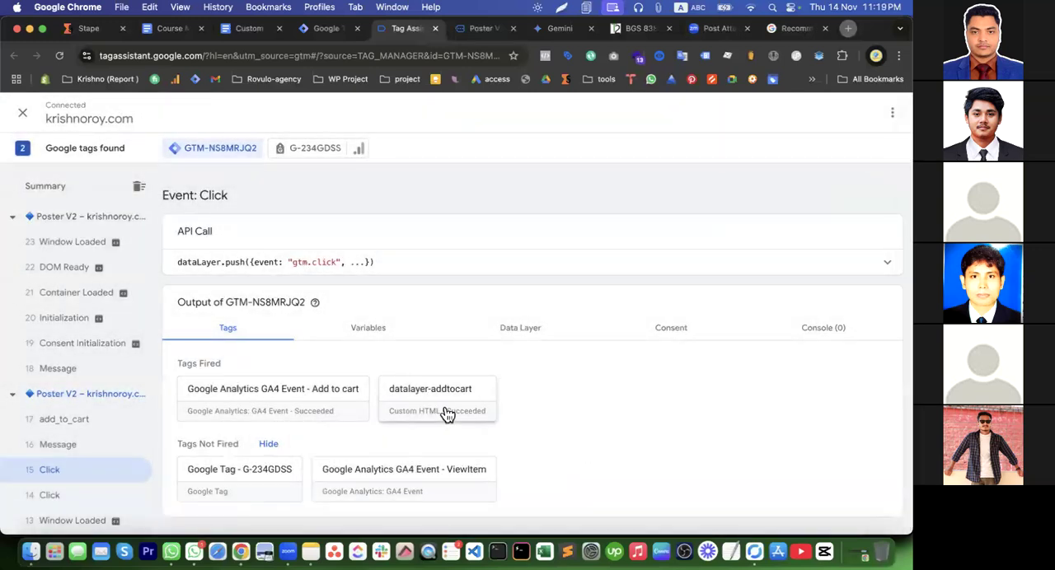
pyautogui.click(445, 413)
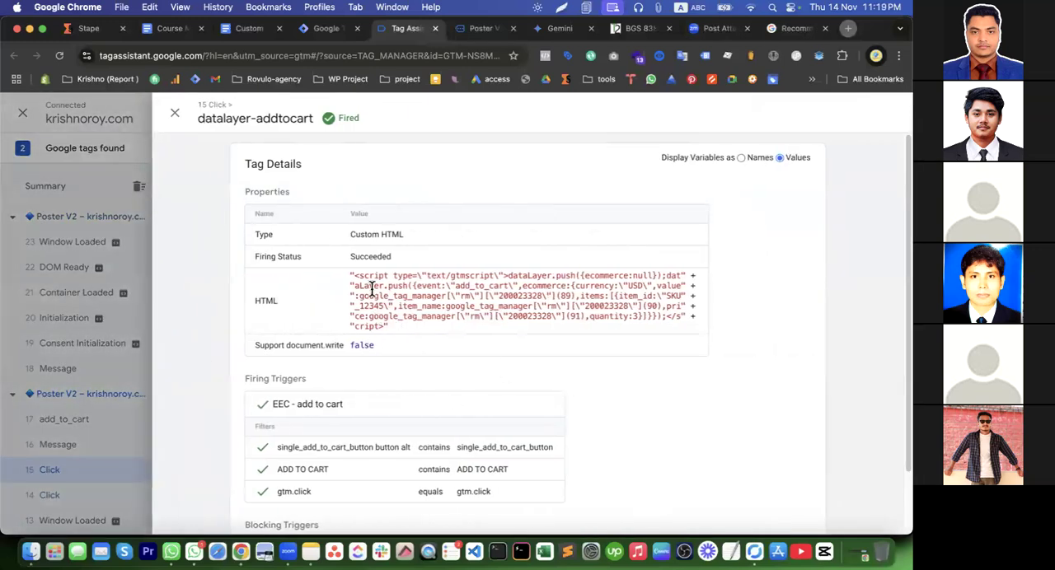
pyautogui.tripleClick(360, 277)
pyautogui.click(119, 322)
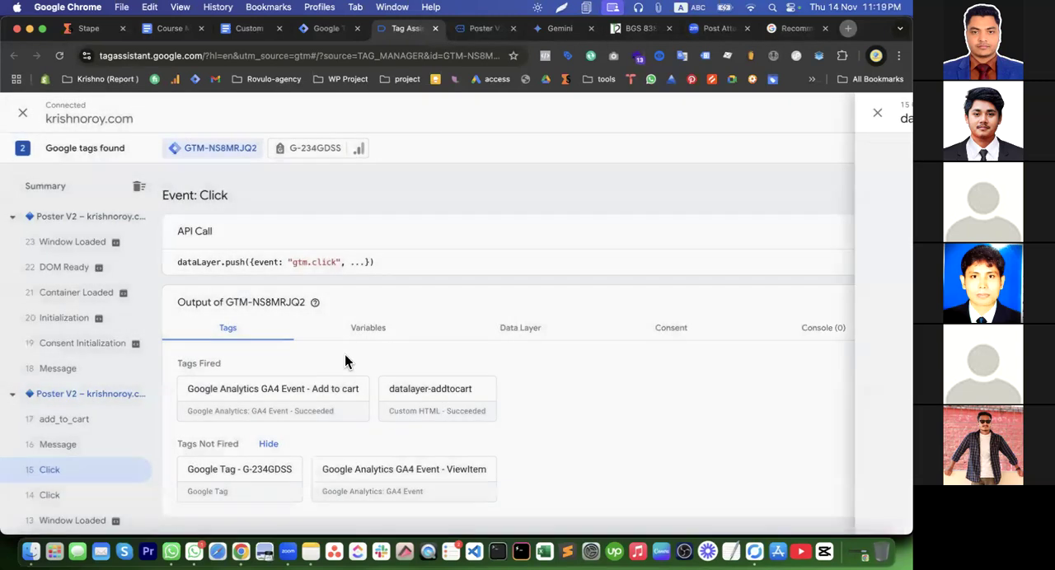
# Review the data layer values recorded for the Click event, then return to its tags
pyautogui.click(540, 334)
pyautogui.scroll(-5, 492, 425)
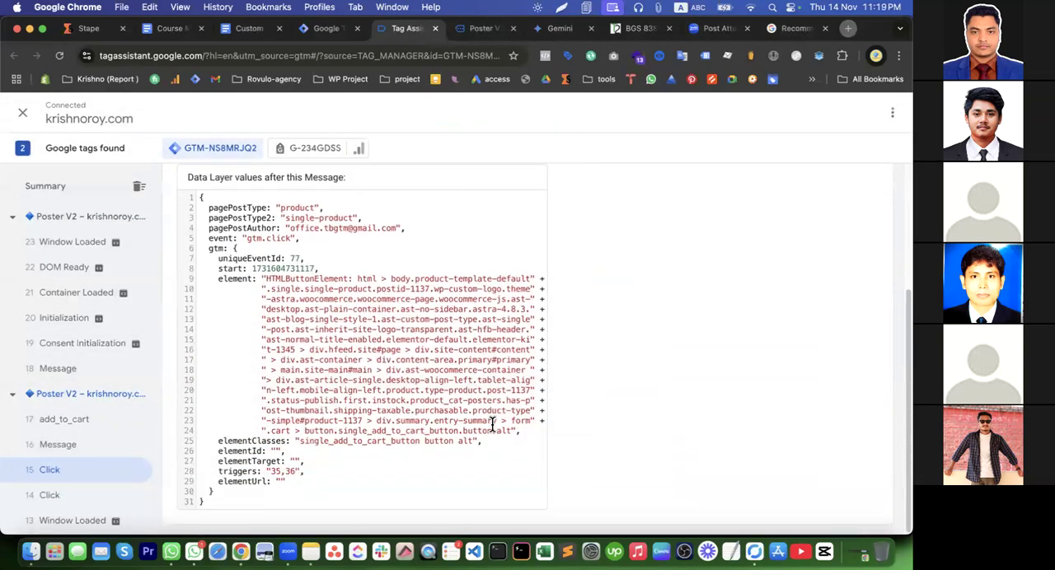
pyautogui.scroll(5, 492, 424)
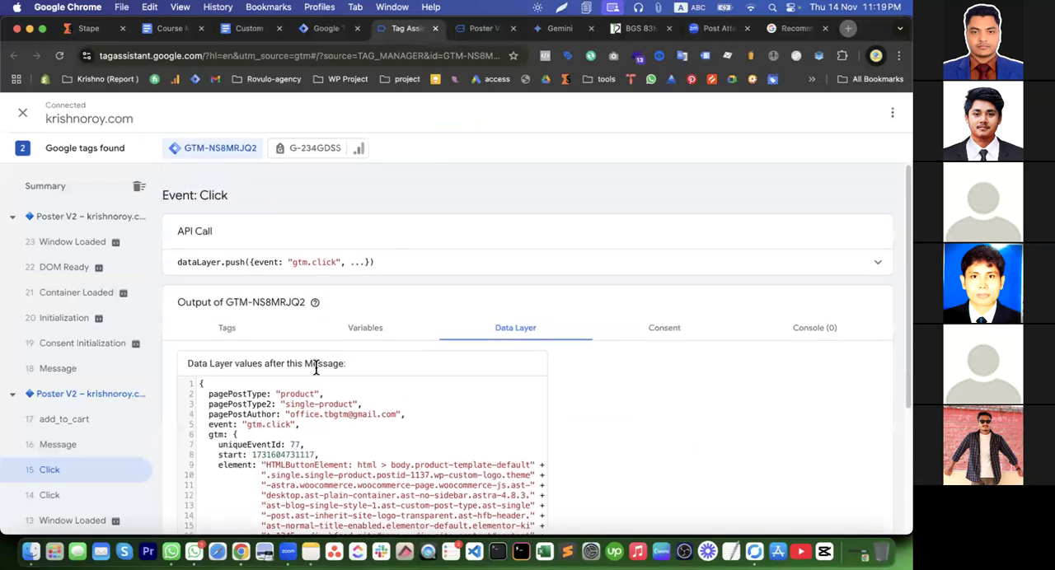
pyautogui.click(225, 327)
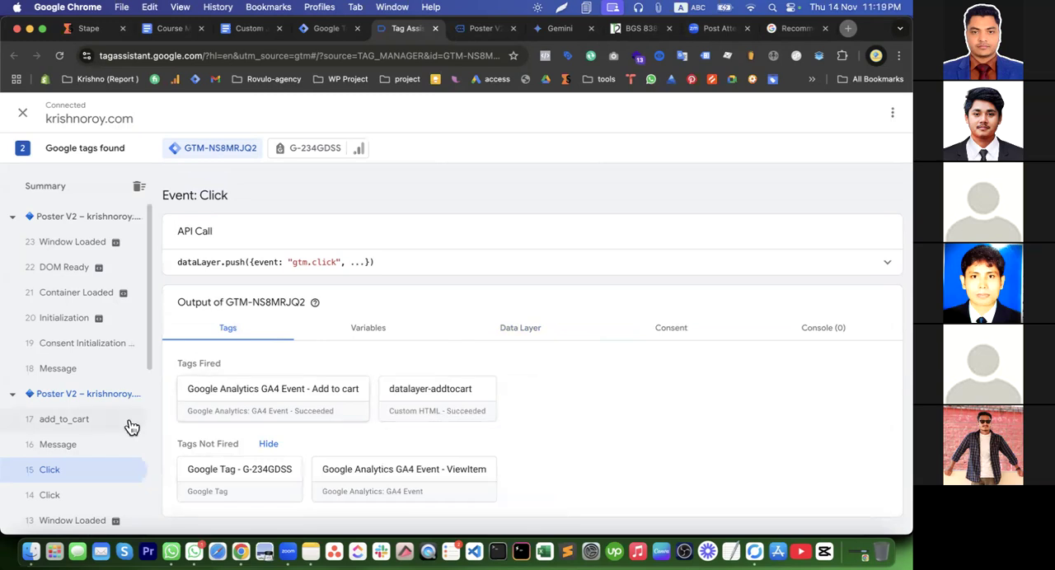
# Check the ecommerce object in the data layer values of the add_to_cart event
pyautogui.click(63, 428)
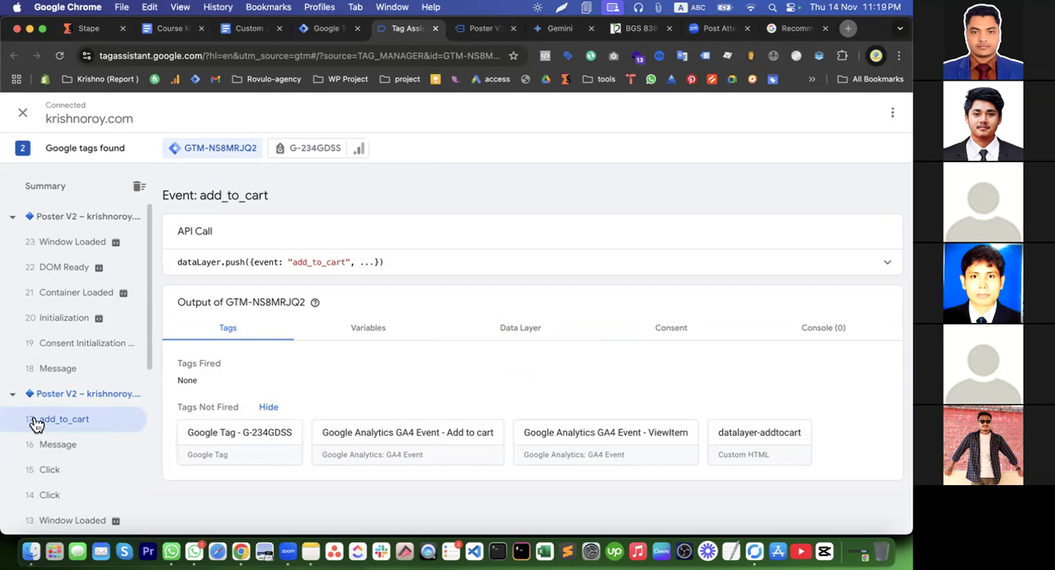
pyautogui.click(526, 341)
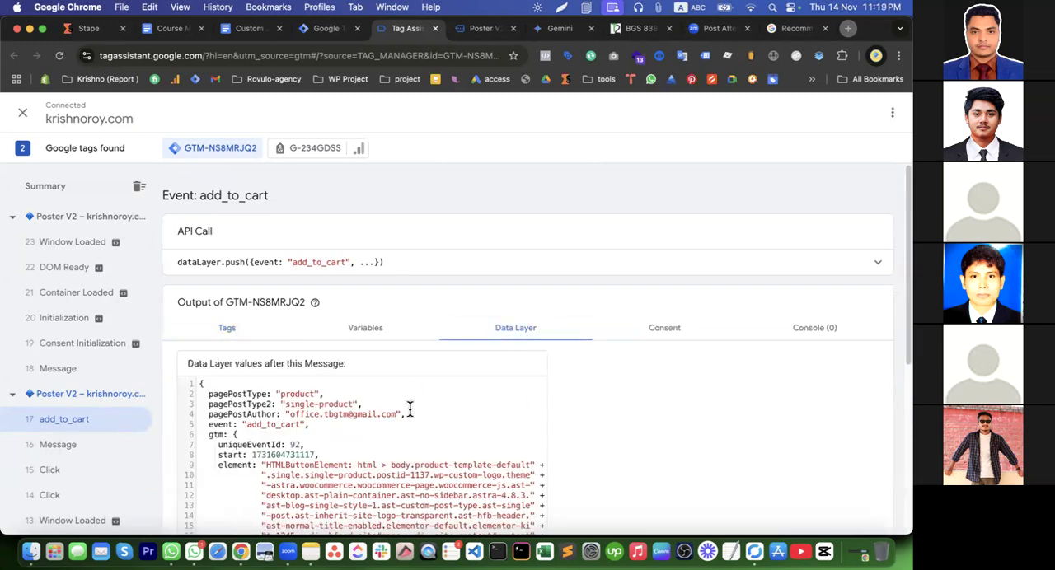
pyautogui.scroll(-10, 409, 408)
pyautogui.moveTo(210, 380); pyautogui.dragTo(274, 483)
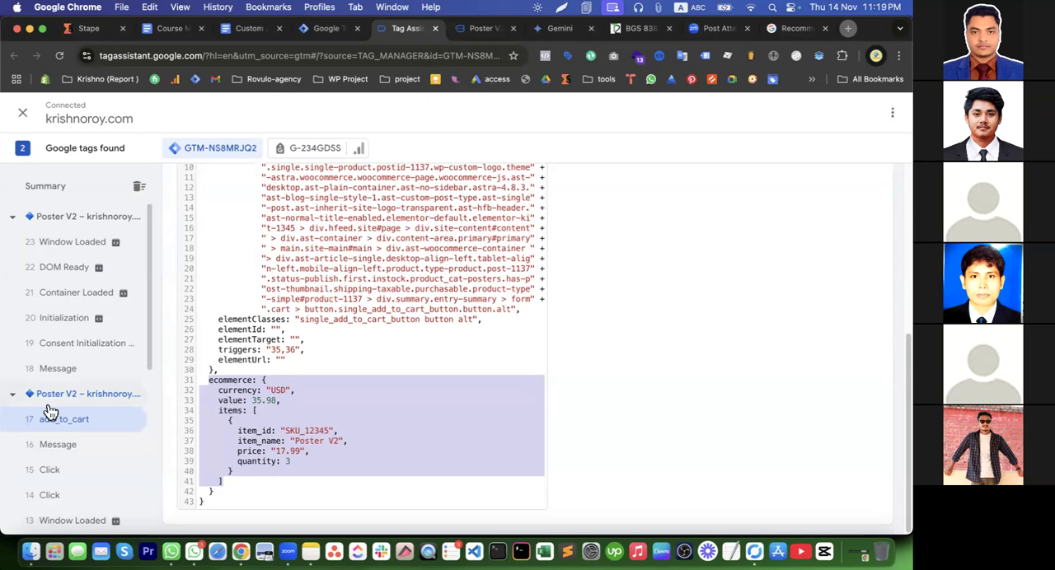
# Expand the add_to_cart event's API call and copy the event name add_to_cart from it
pyautogui.scroll(5, 284, 397)
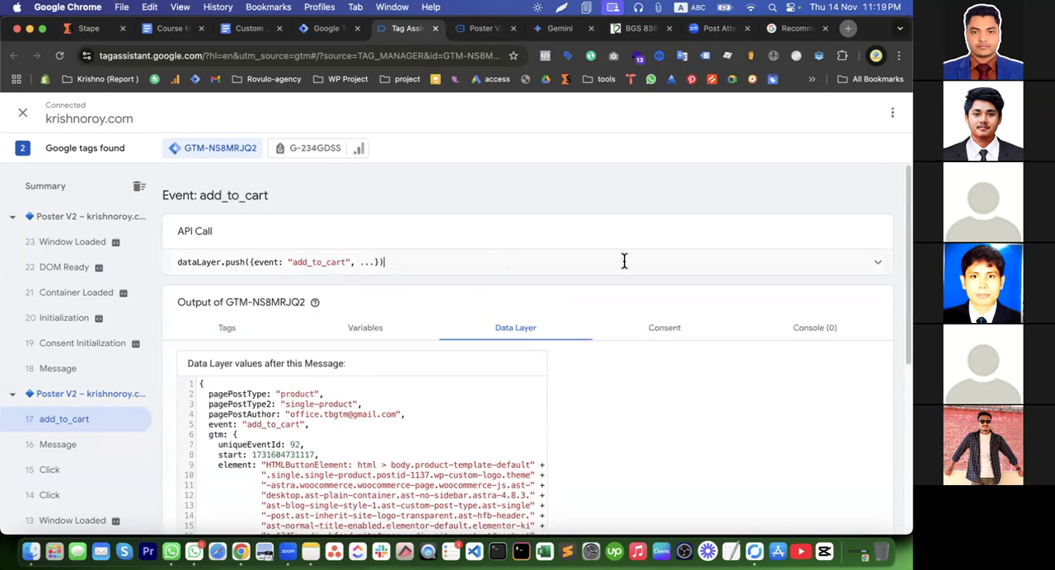
pyautogui.click(865, 271)
pyautogui.doubleClick(250, 273)
pyautogui.press('super+c')
# Remove the EEC - add to cart trigger from the Google Analytics GA4 Event - Add to cart tag in Tag Manager
pyautogui.click(324, 30)
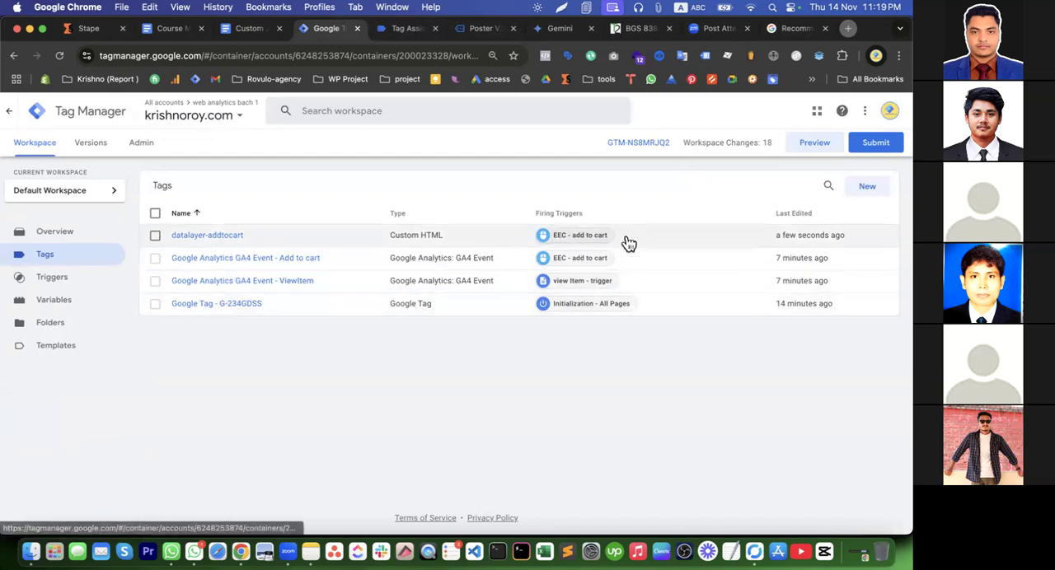
pyautogui.click(257, 259)
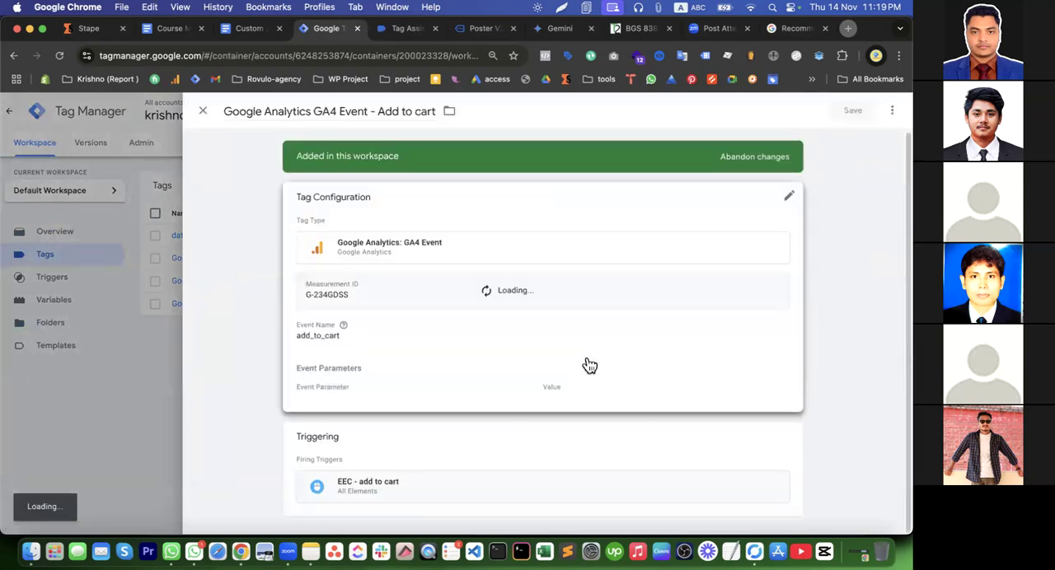
pyautogui.scroll(-2, 791, 451)
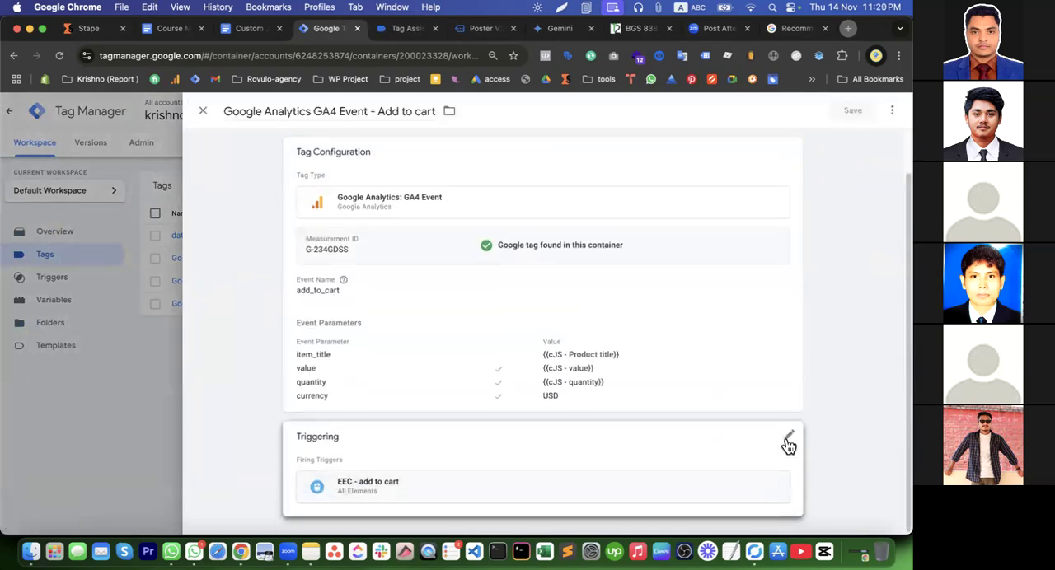
pyautogui.click(789, 439)
pyautogui.click(774, 493)
# Create a new Custom Event trigger for the tag with the event name add_to_cart
pyautogui.click(777, 497)
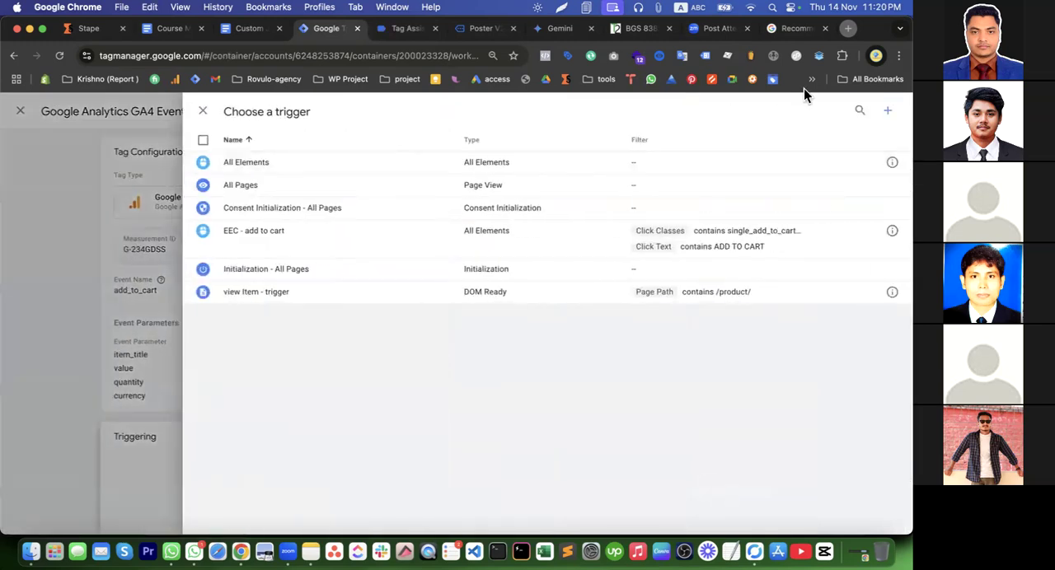
pyautogui.click(890, 113)
pyautogui.click(536, 160)
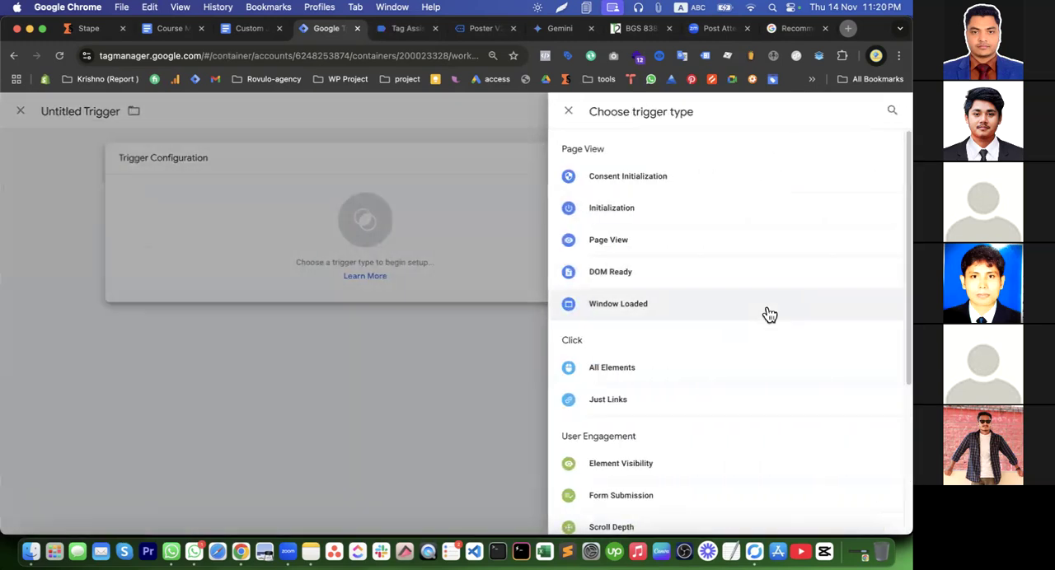
pyautogui.scroll(-5, 779, 368)
pyautogui.click(640, 384)
pyautogui.click(384, 278)
pyautogui.press('super+v')
# Name the new trigger ga4 add_to_cart
pyautogui.click(258, 110)
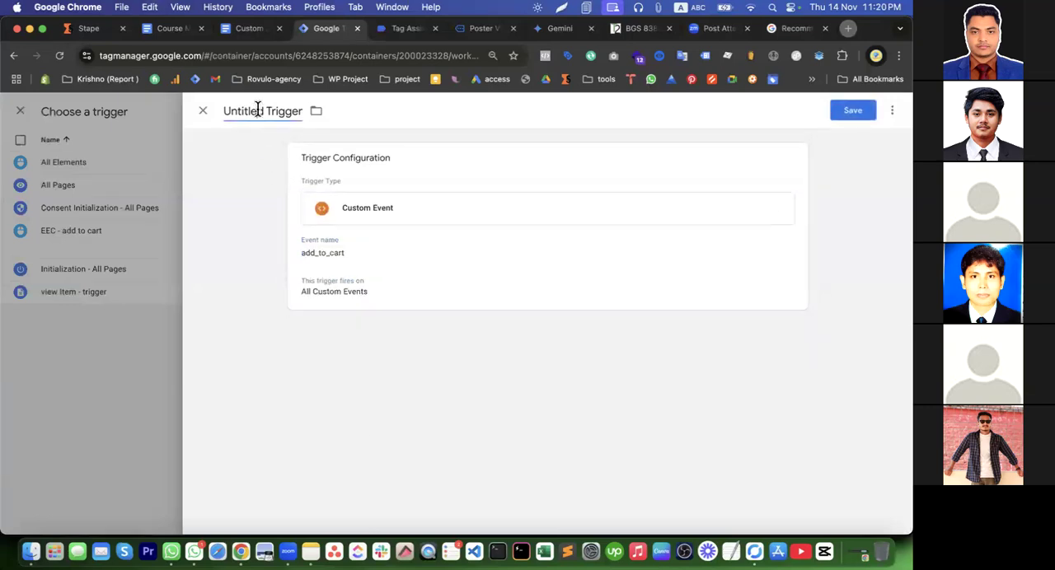
pyautogui.press('super+a')
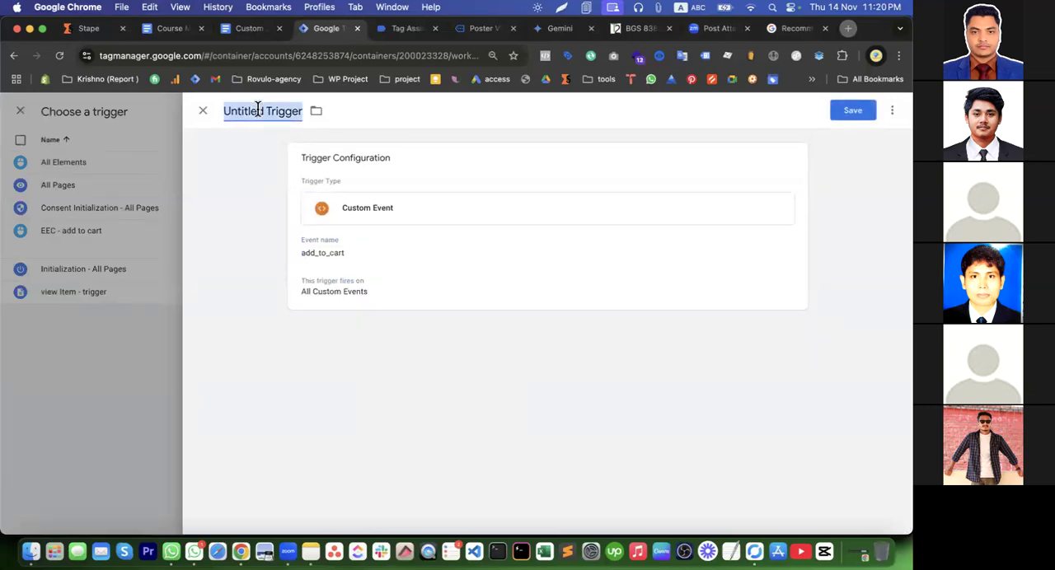
pyautogui.press('super+v')
pyautogui.press('super+Left')
pyautogui.write('ga4')
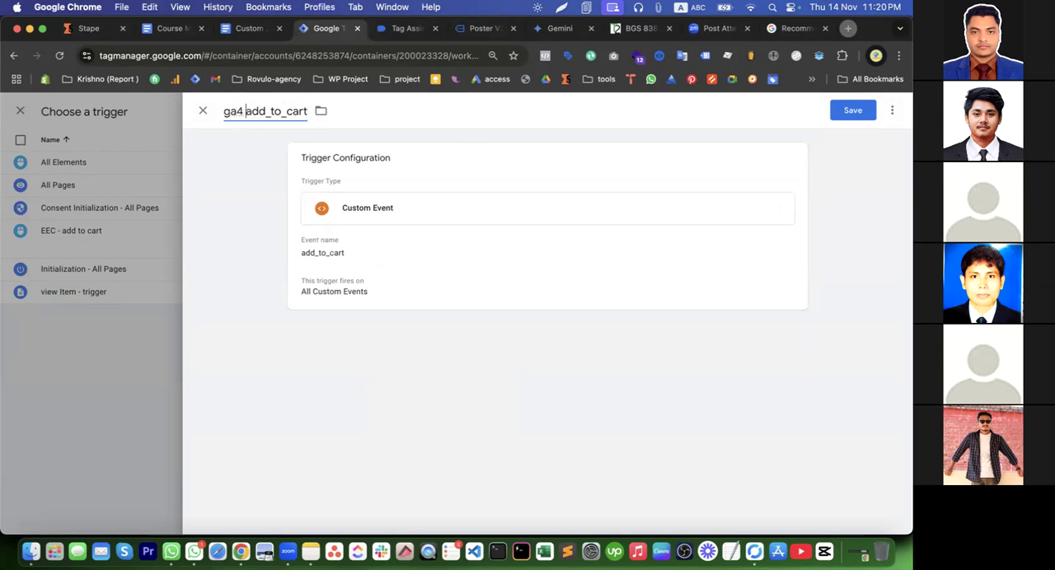
# Save the ga4 add_to_cart trigger and the Google Analytics GA4 Event - Add to cart tag
pyautogui.click(847, 110)
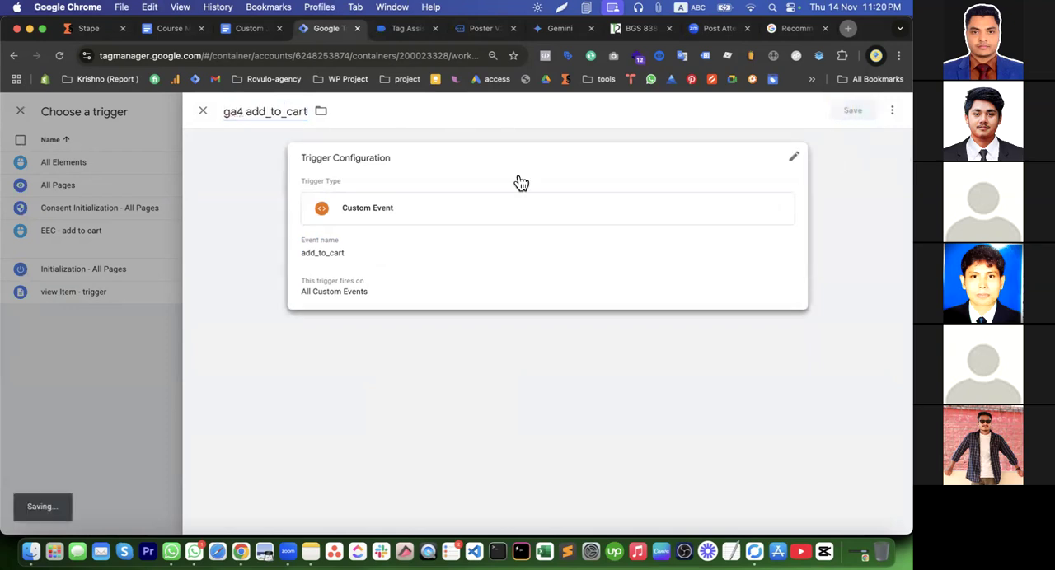
pyautogui.scroll(-1, 520, 183)
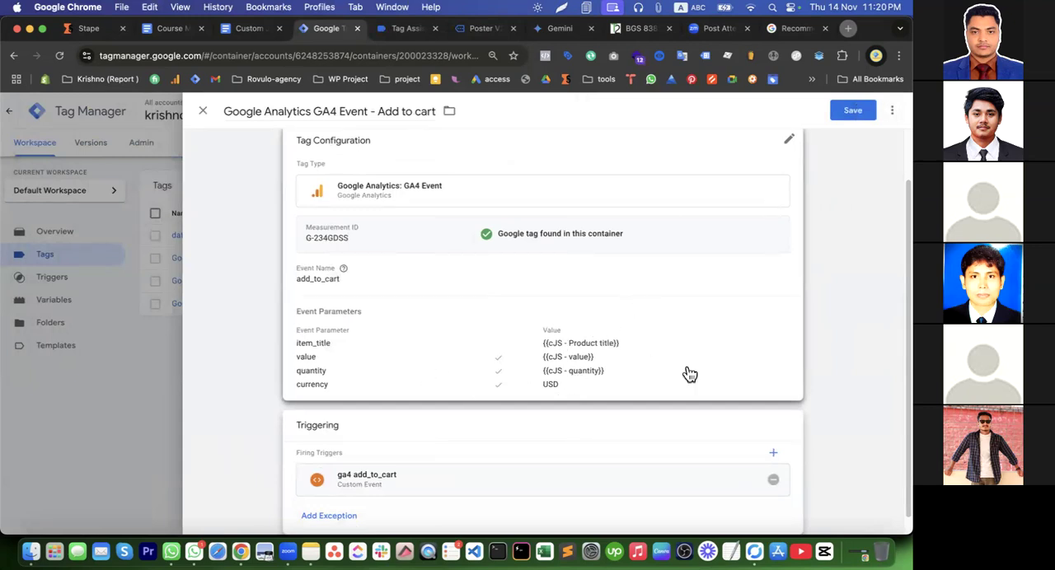
pyautogui.click(853, 111)
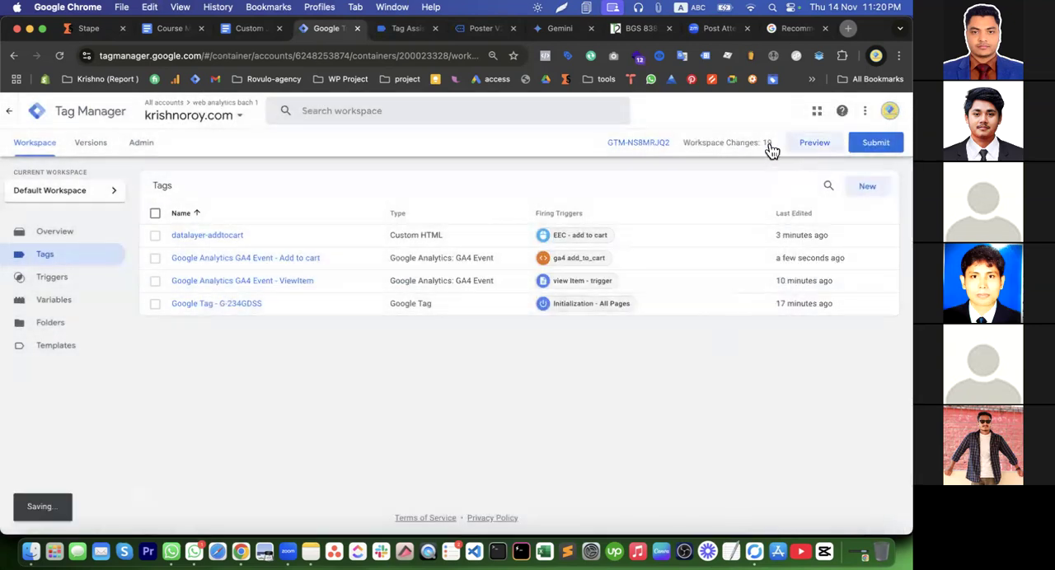
# Start a preview session for the container and open the Poster V2 product page in the connected store
pyautogui.click(812, 143)
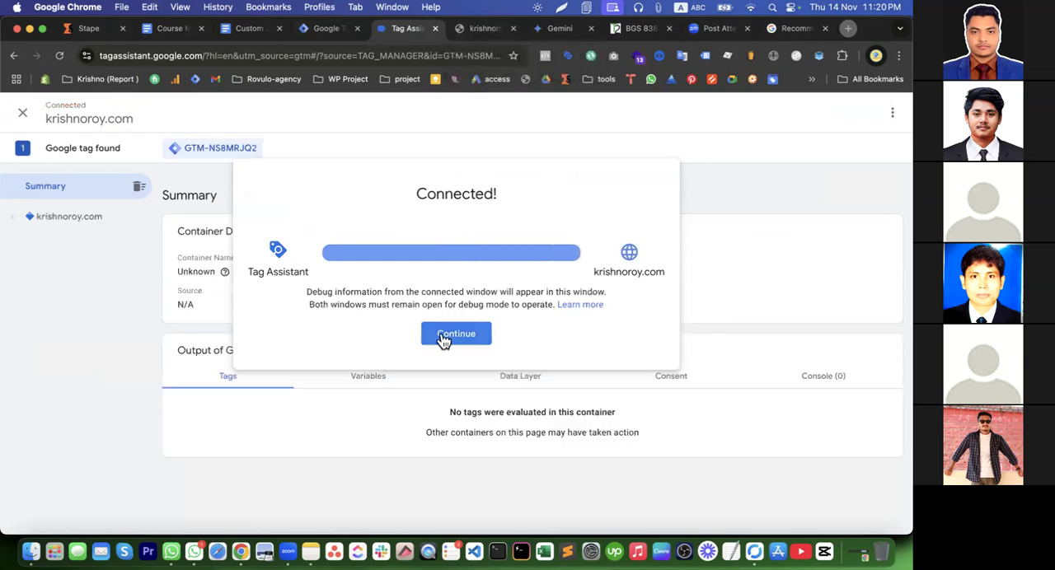
pyautogui.click(440, 338)
pyautogui.click(474, 31)
pyautogui.scroll(-10, 462, 275)
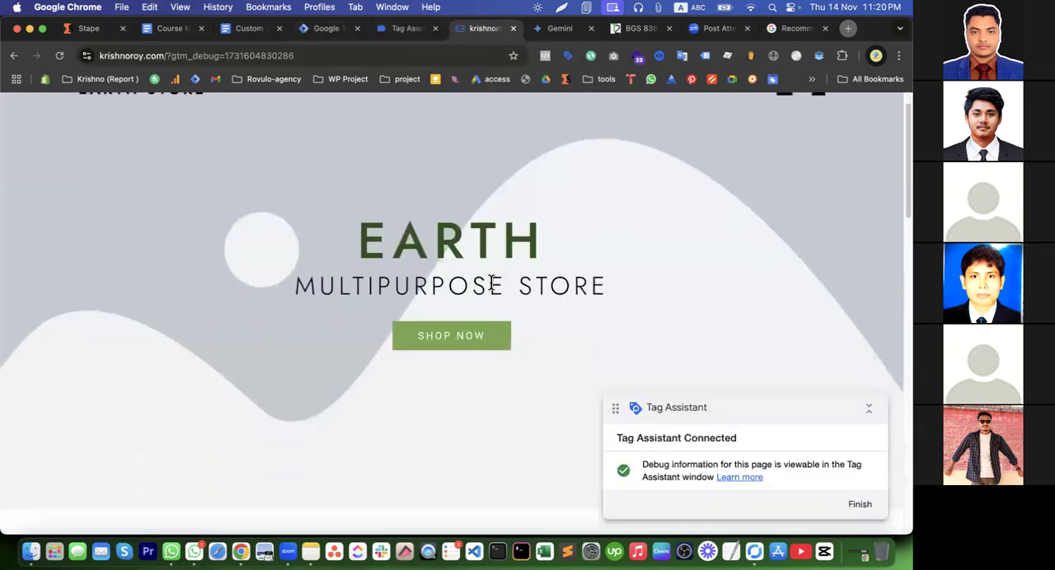
pyautogui.click(485, 264)
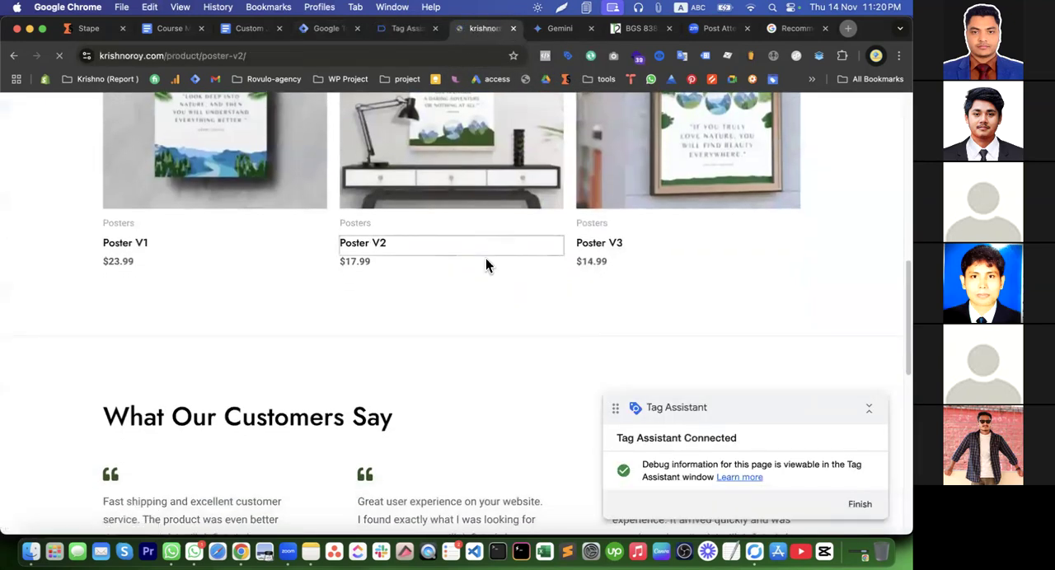
# Review the fired tags in Tag Assistant's summary and add Poster V2 to the cart on the store page
pyautogui.click(405, 29)
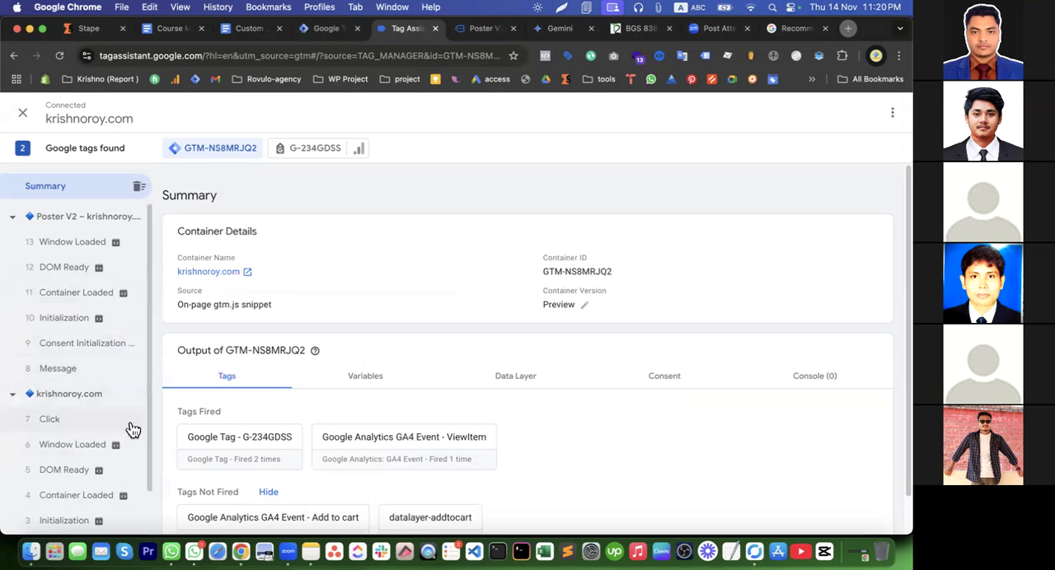
pyautogui.scroll(-2, 128, 395)
pyautogui.scroll(2, 128, 399)
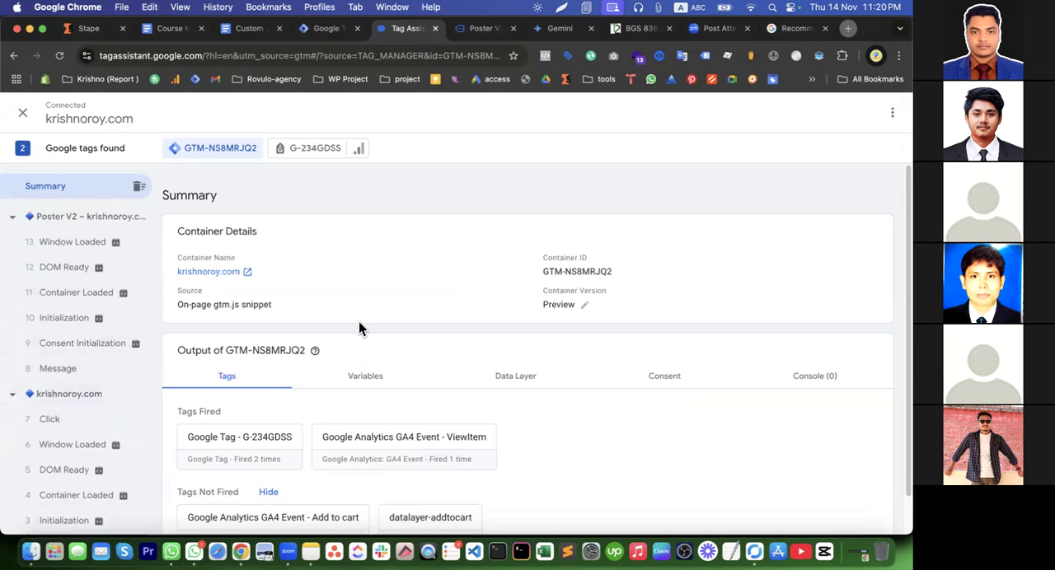
pyautogui.scroll(-1, 438, 381)
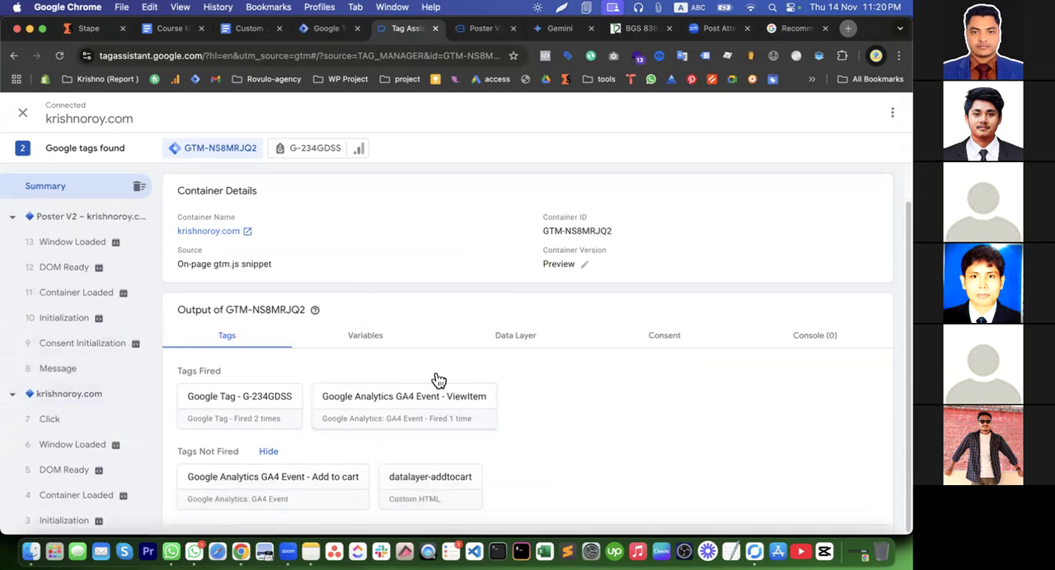
pyautogui.click(480, 31)
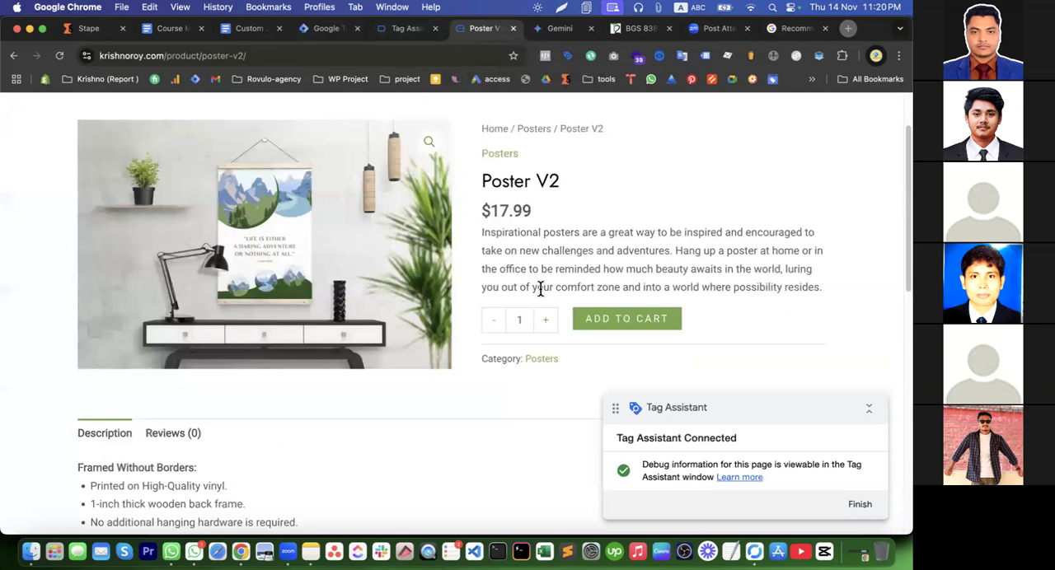
pyautogui.click(631, 322)
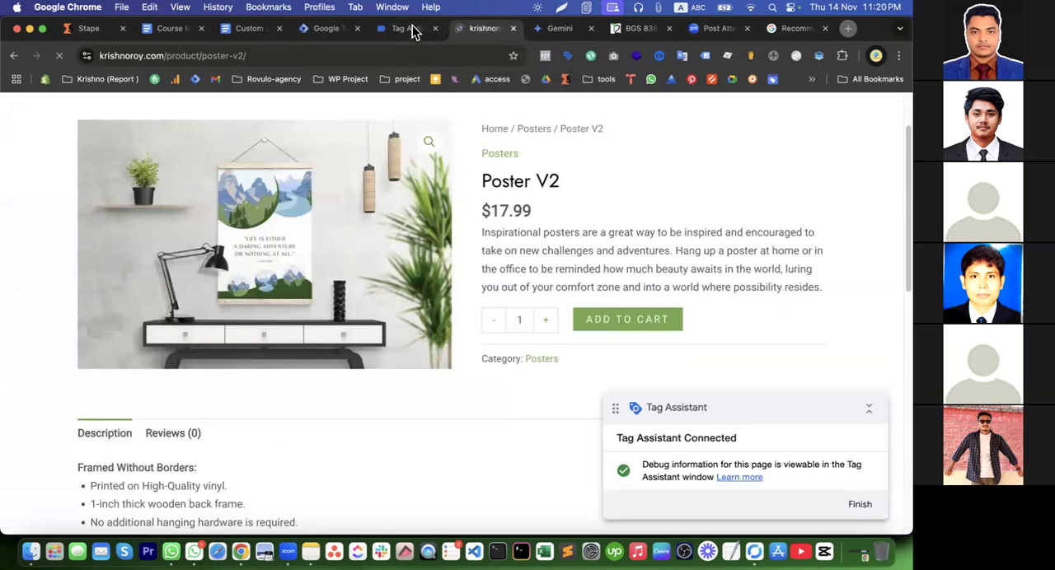
pyautogui.click(407, 28)
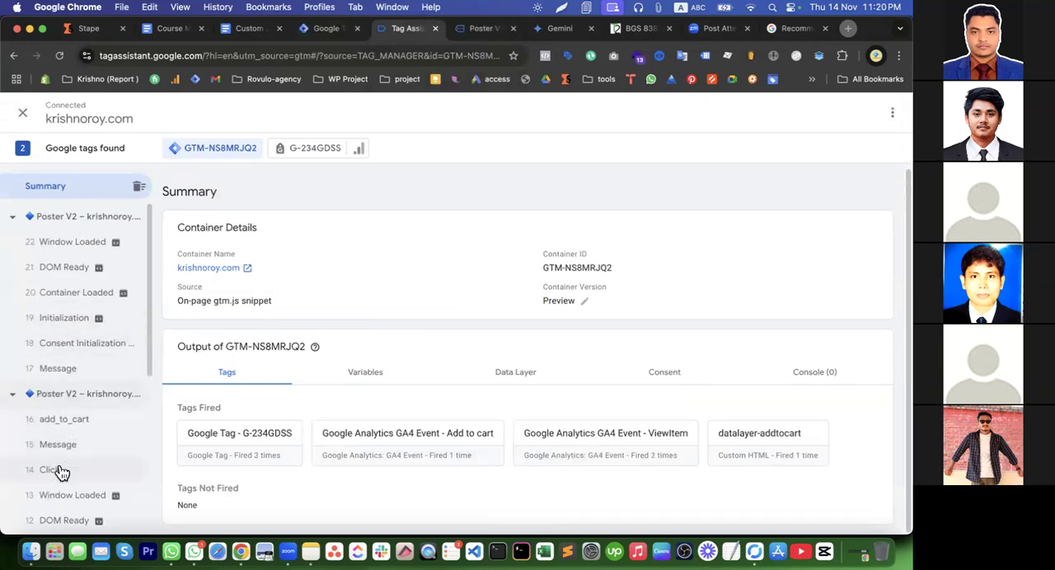
# Compare the tags fired on the Click and add_to_cart events and inspect the GA4 Add to cart tag's details
pyautogui.click(57, 469)
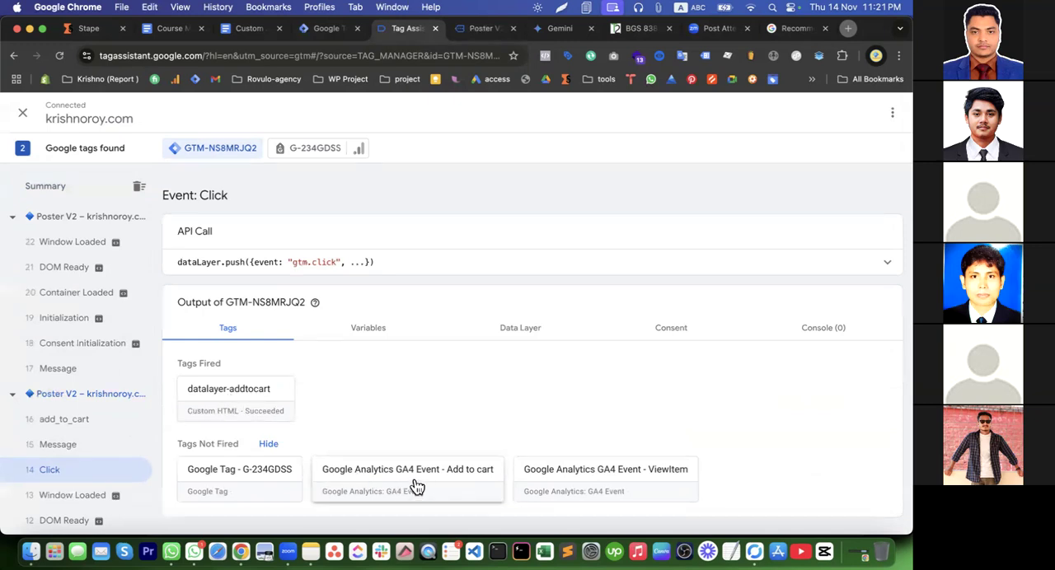
pyautogui.click(67, 422)
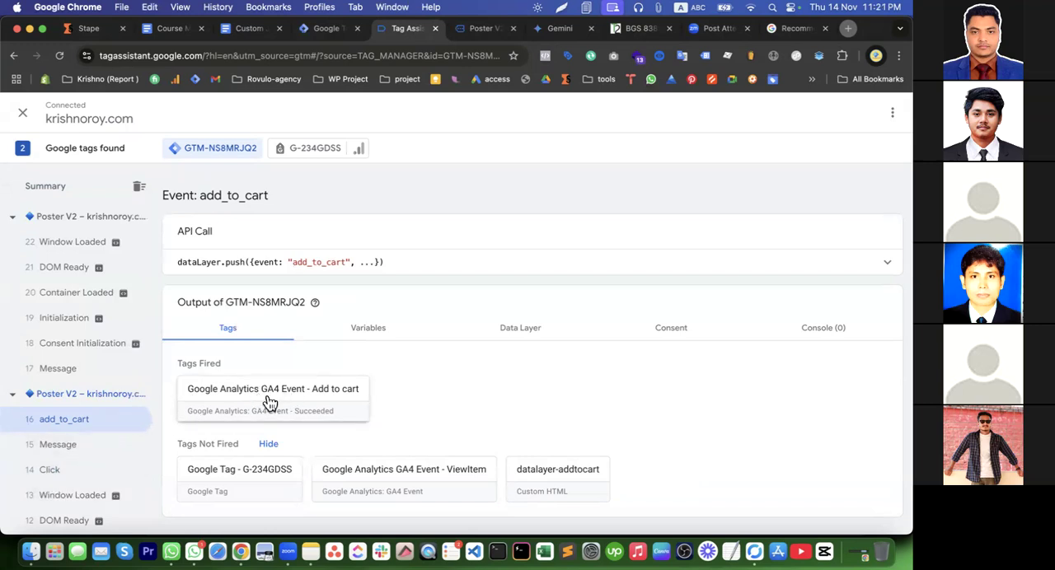
pyautogui.click(78, 475)
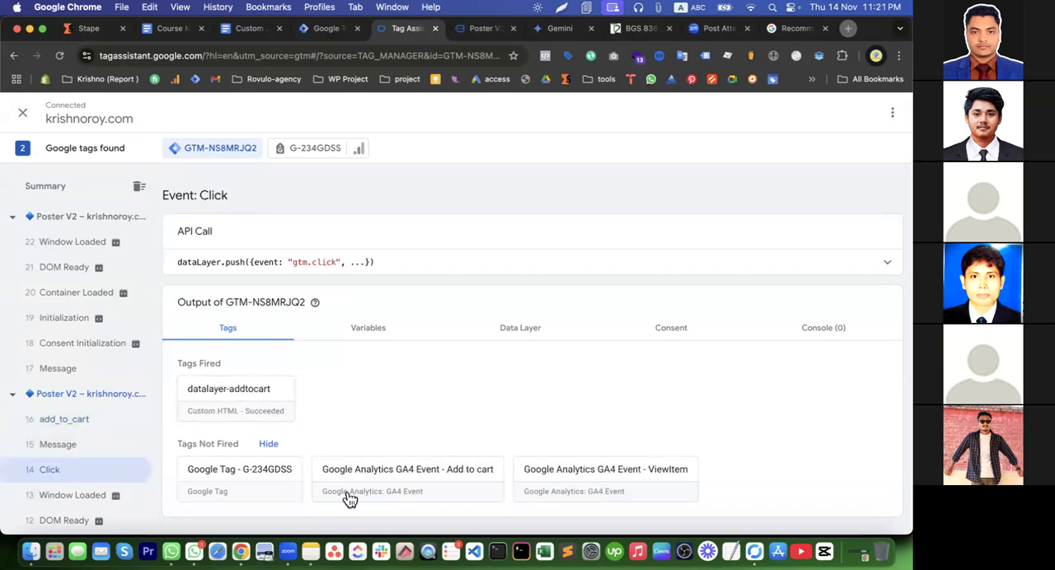
pyautogui.click(89, 421)
pyautogui.click(281, 415)
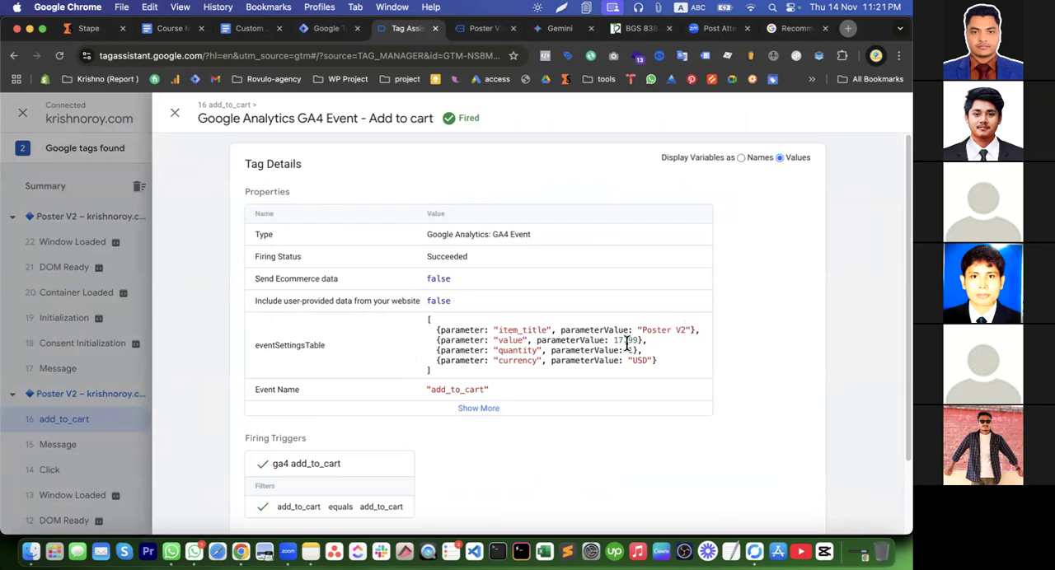
pyautogui.click(129, 455)
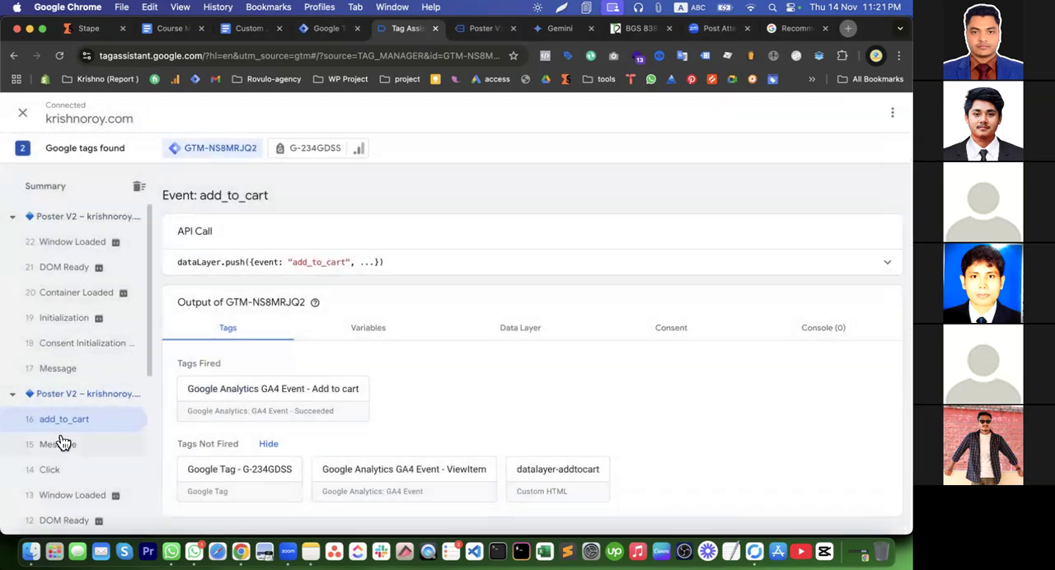
# Compare the variable values of the Click event with those of the add_to_cart event
pyautogui.click(73, 476)
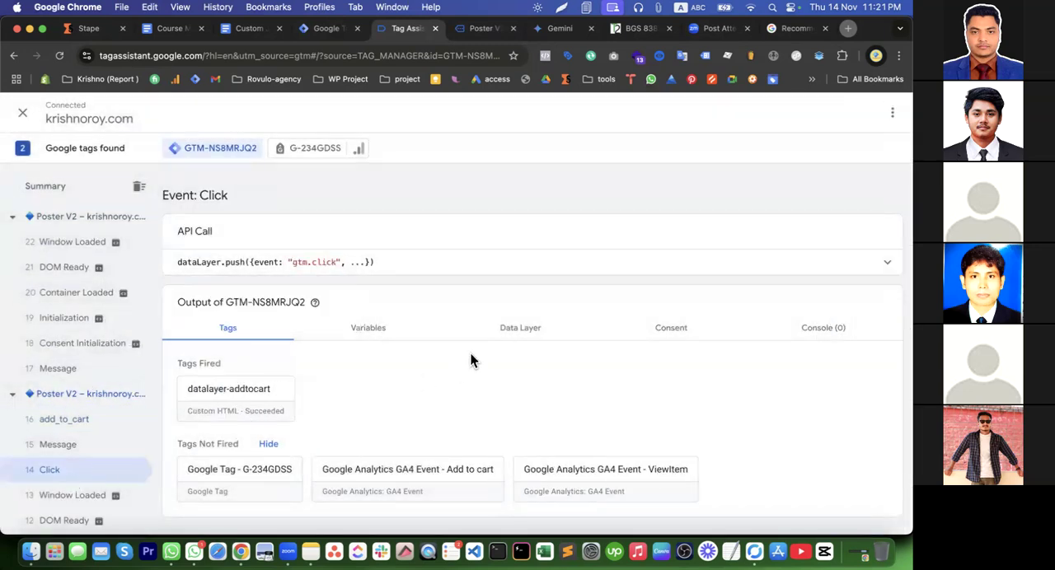
pyautogui.click(368, 329)
pyautogui.scroll(-3, 462, 395)
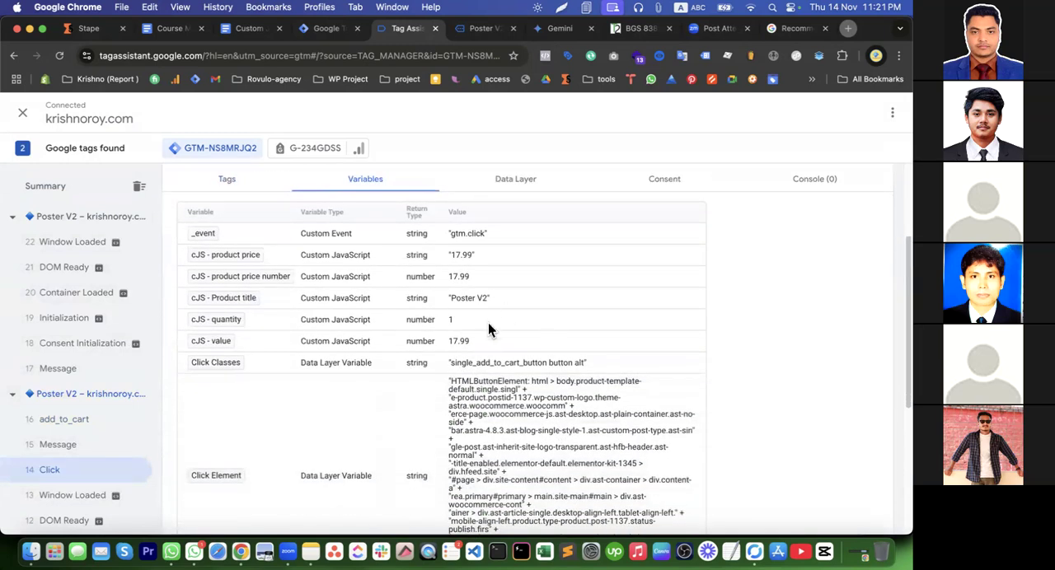
pyautogui.moveTo(475, 311); pyautogui.dragTo(494, 326)
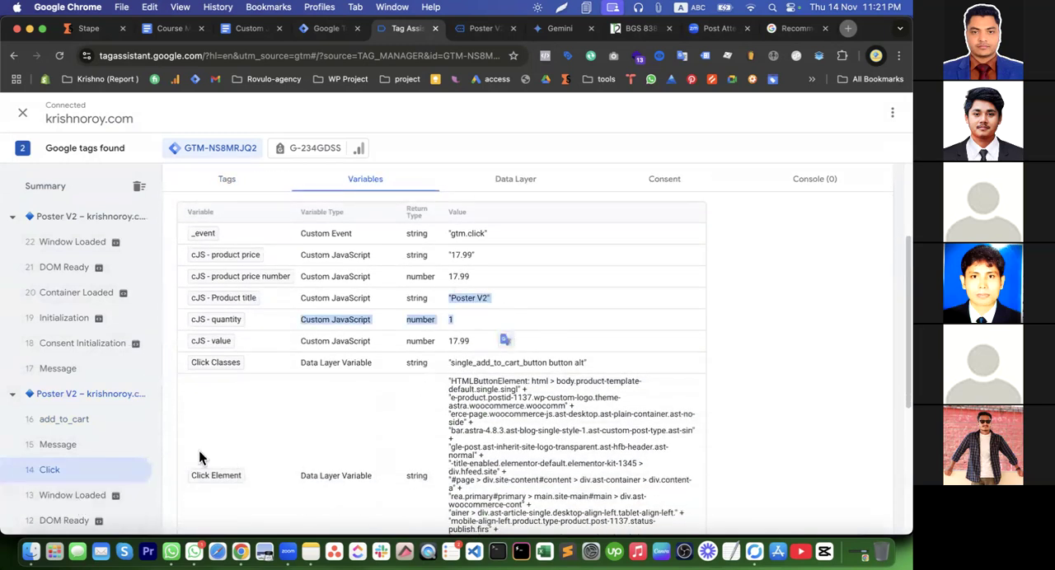
pyautogui.click(90, 427)
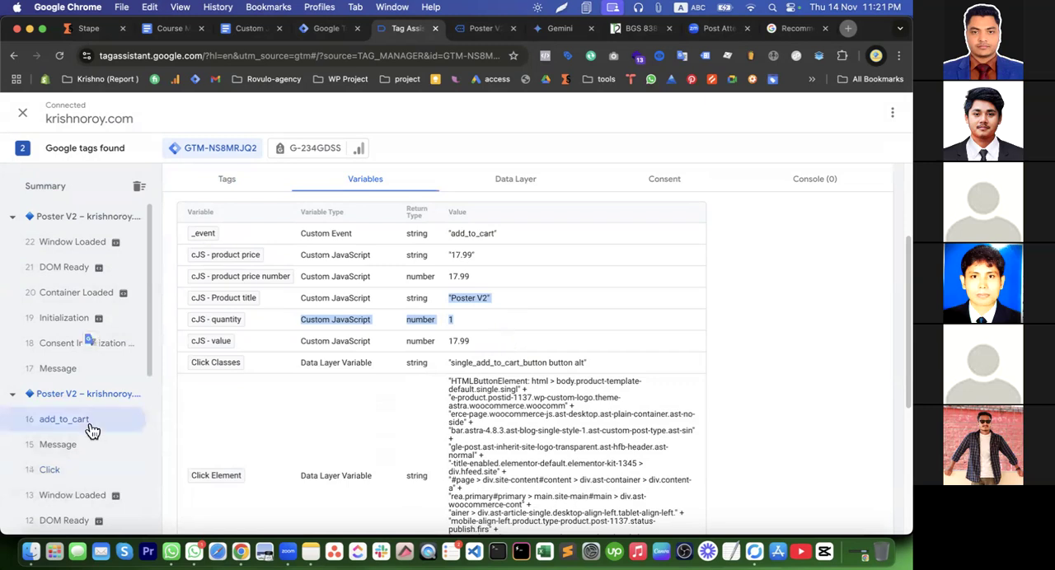
pyautogui.click(86, 469)
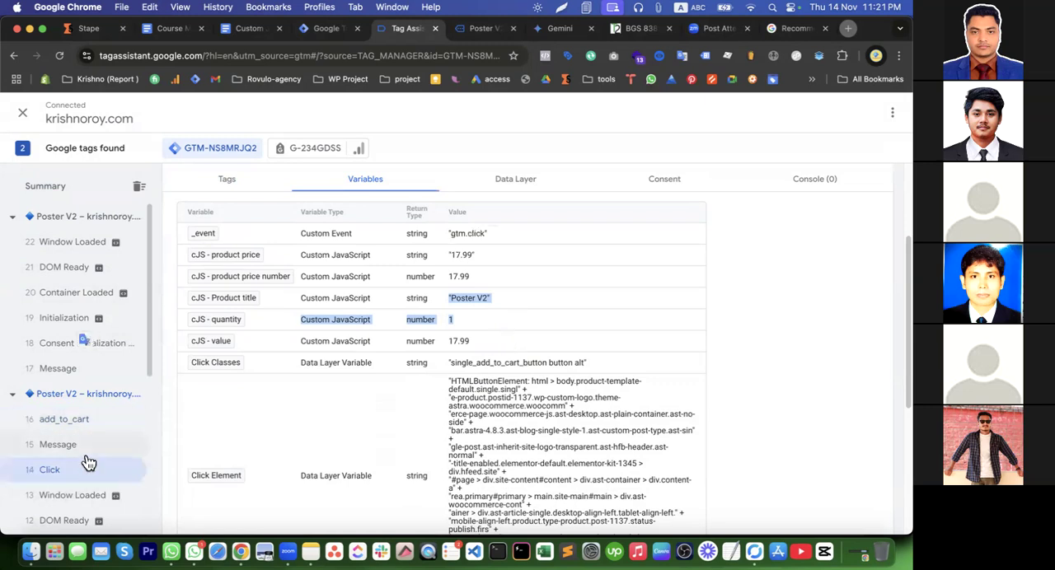
pyautogui.click(90, 425)
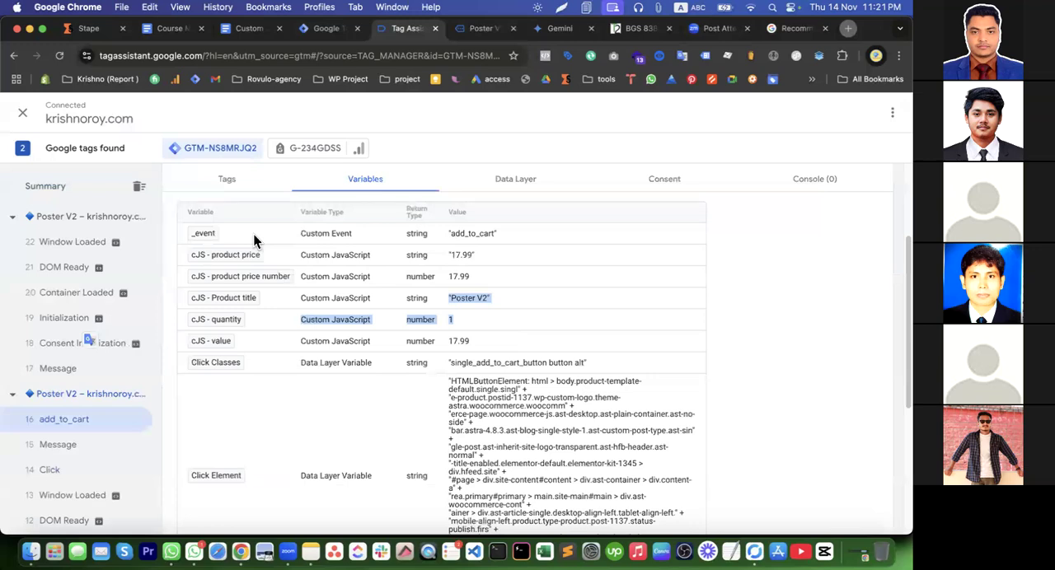
# Review the add_to_cart event's fired tags and examine the ecommerce object in its data layer
pyautogui.click(227, 180)
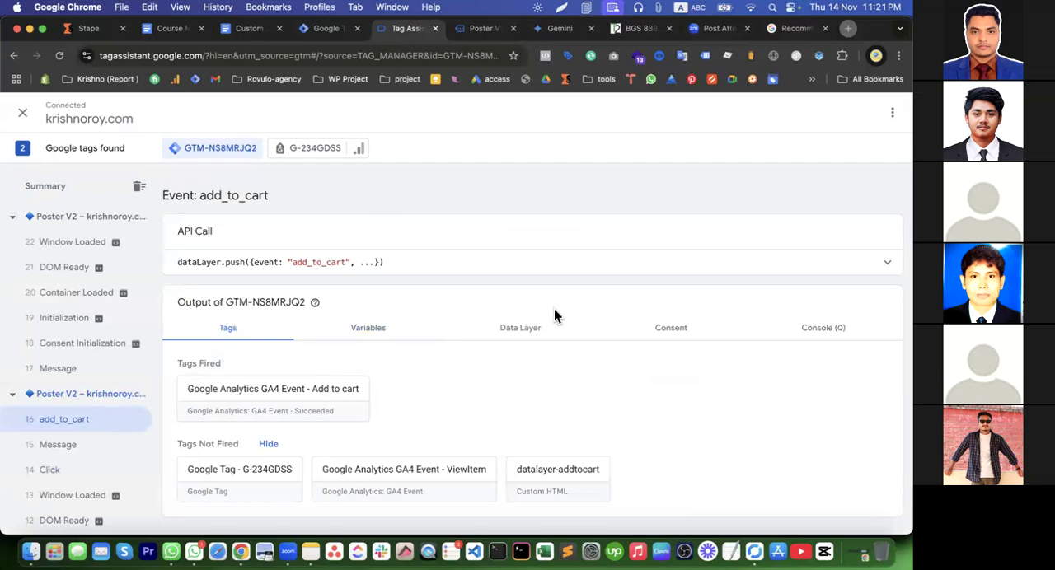
pyautogui.click(526, 330)
pyautogui.scroll(-5, 420, 403)
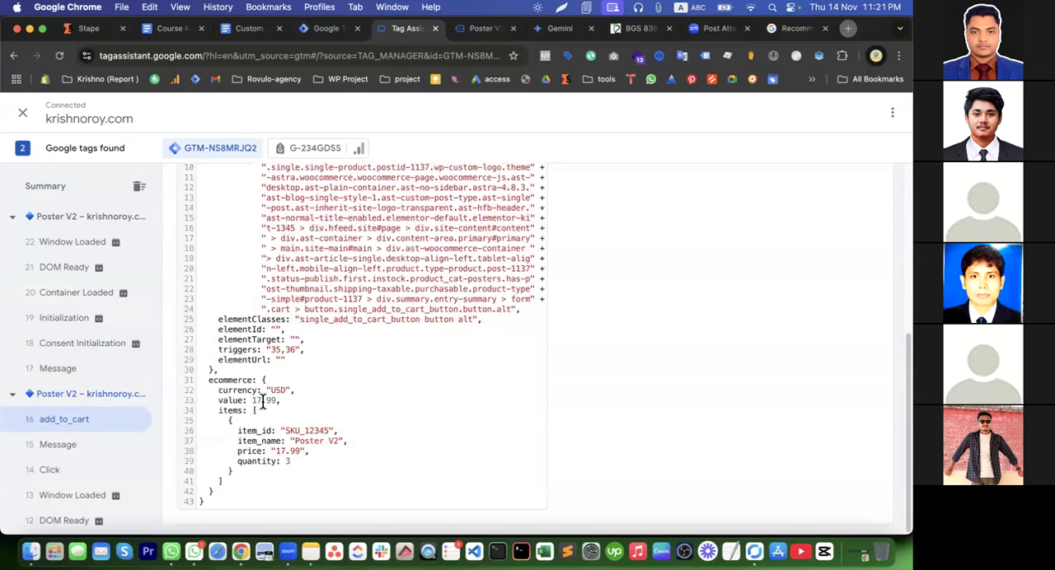
# Edit the Google Analytics GA4 Event - Add to cart tag in Tag Manager and clear the value parameter's variable
pyautogui.click(332, 28)
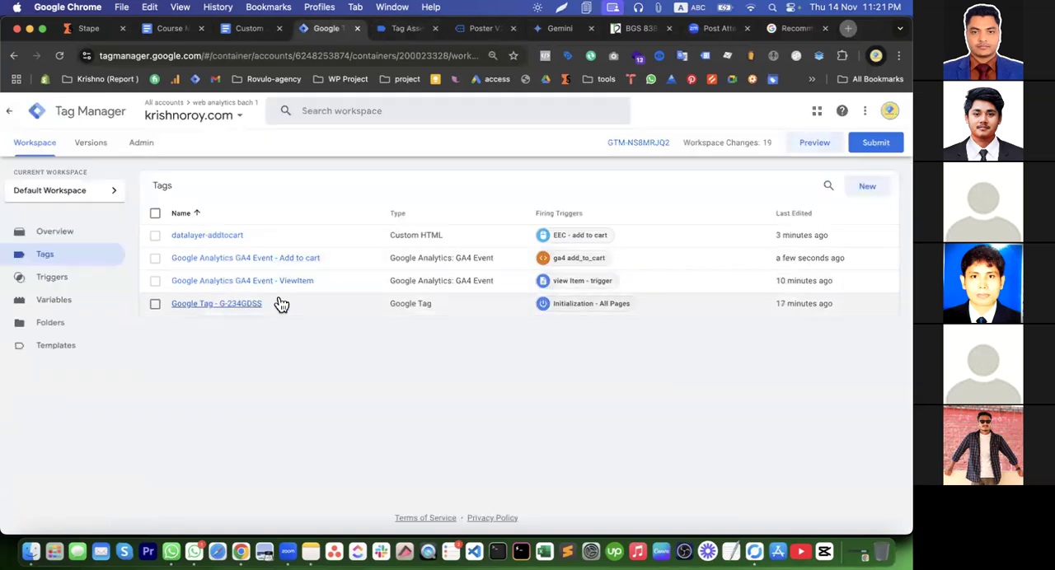
pyautogui.click(277, 260)
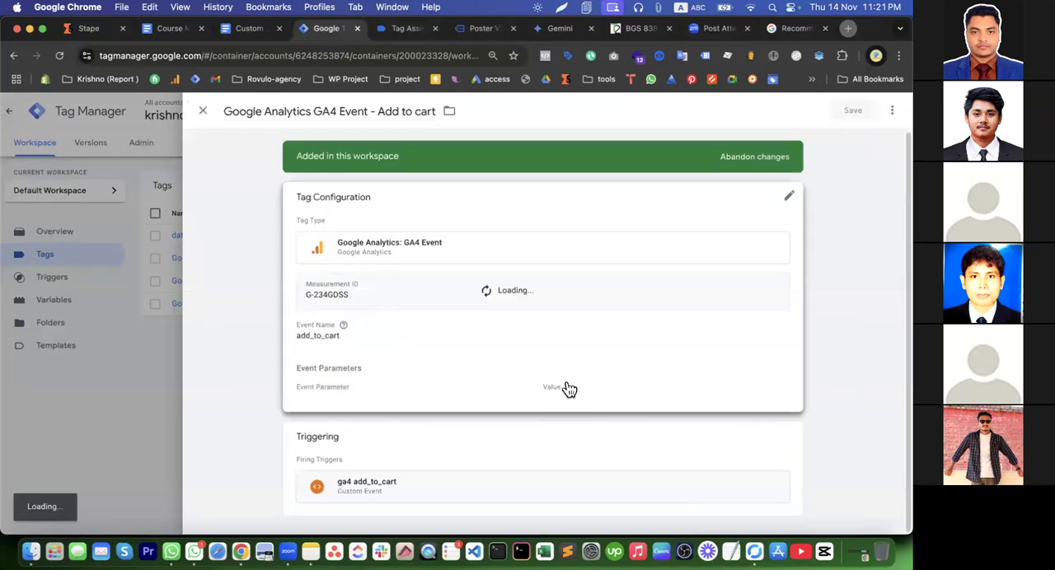
pyautogui.scroll(-1, 634, 333)
pyautogui.click(605, 375)
pyautogui.scroll(-5, 627, 395)
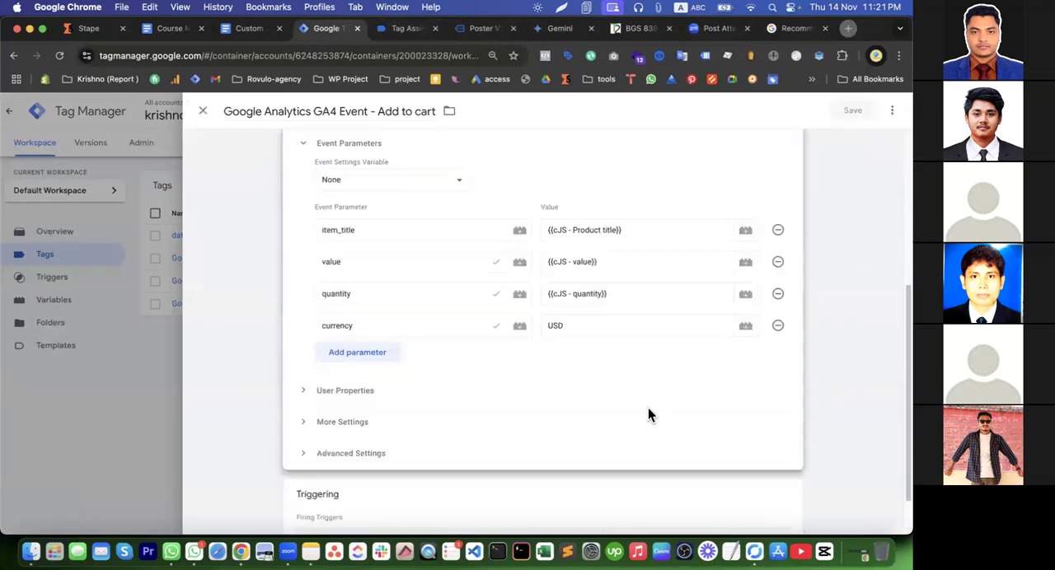
pyautogui.click(619, 267)
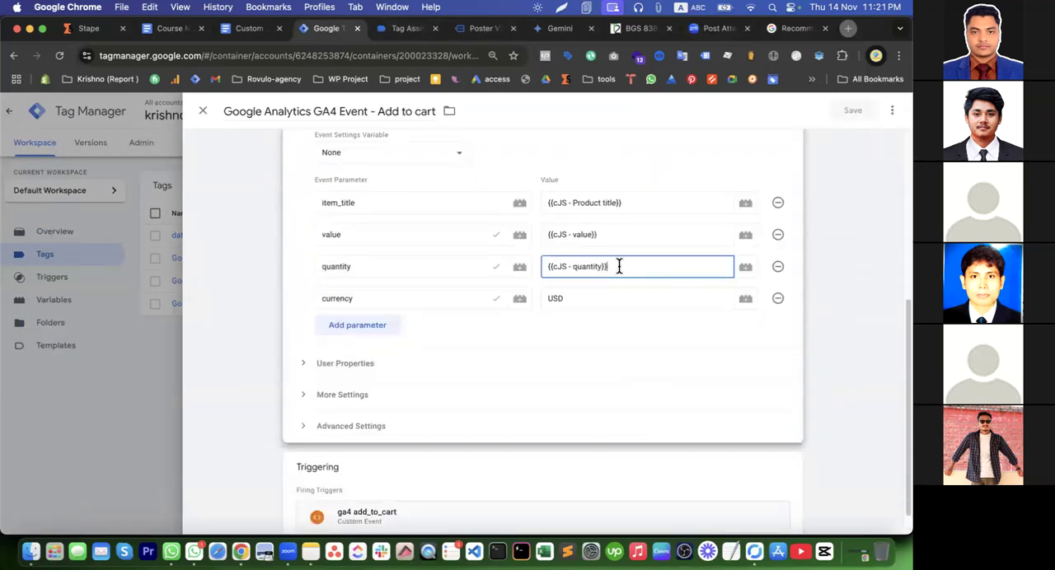
pyautogui.click(607, 234)
pyautogui.press('super+a')
pyautogui.press('BackSpace')
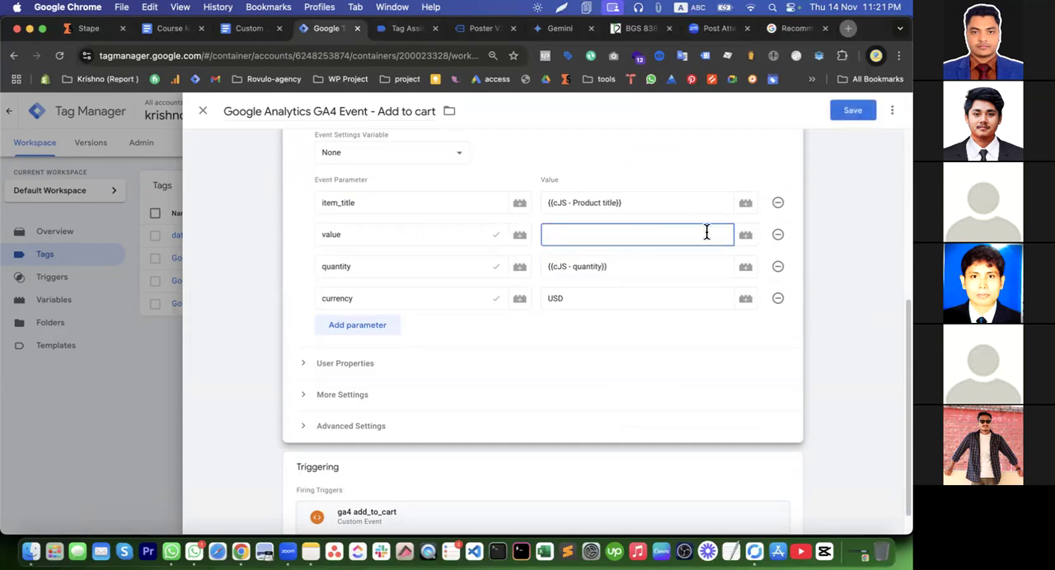
# Create a new variable of type Data Layer Variable for the tag's value parameter
pyautogui.click(745, 237)
pyautogui.click(890, 112)
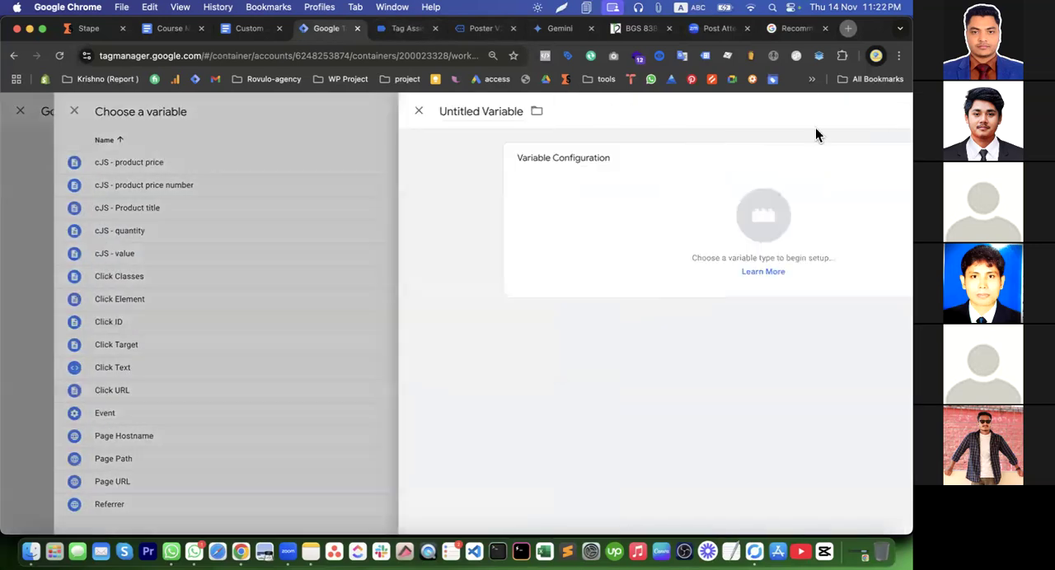
pyautogui.click(461, 200)
pyautogui.scroll(-5, 668, 454)
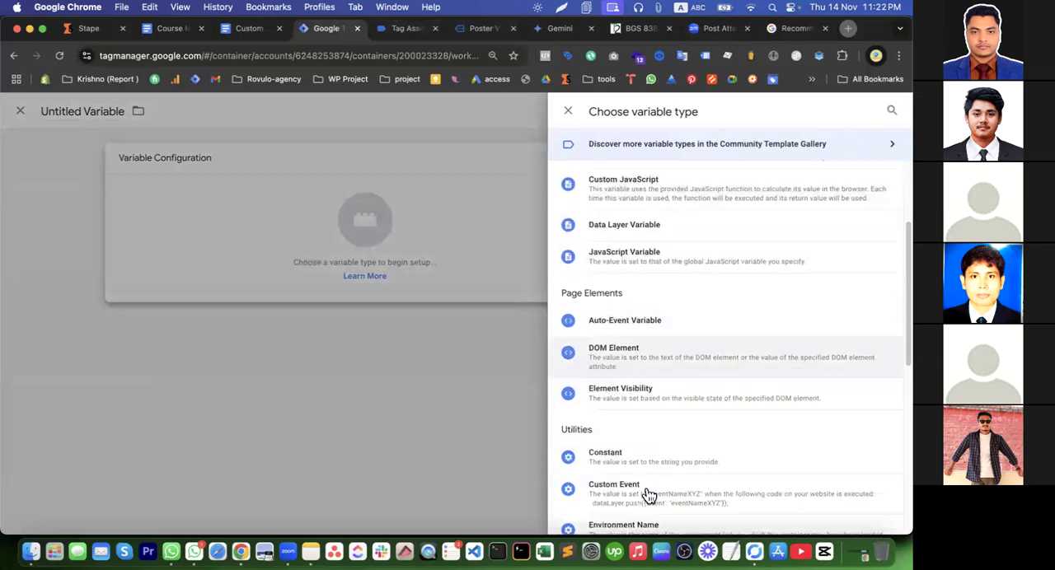
pyautogui.scroll(5, 642, 380)
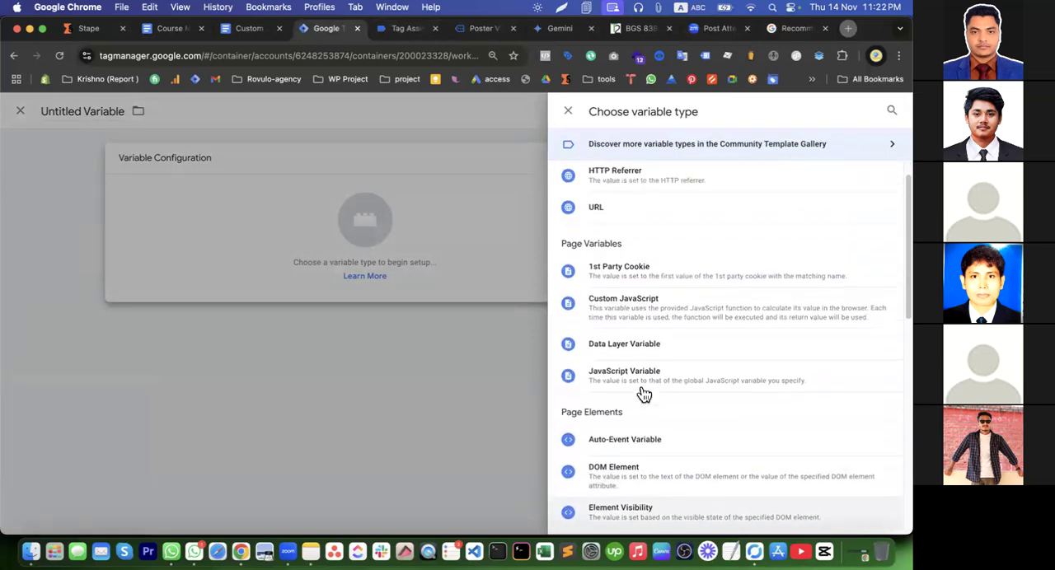
pyautogui.click(637, 344)
# Point the new data layer variable to the value inside the ecommerce object and save it as dlv-value
pyautogui.write('aec')
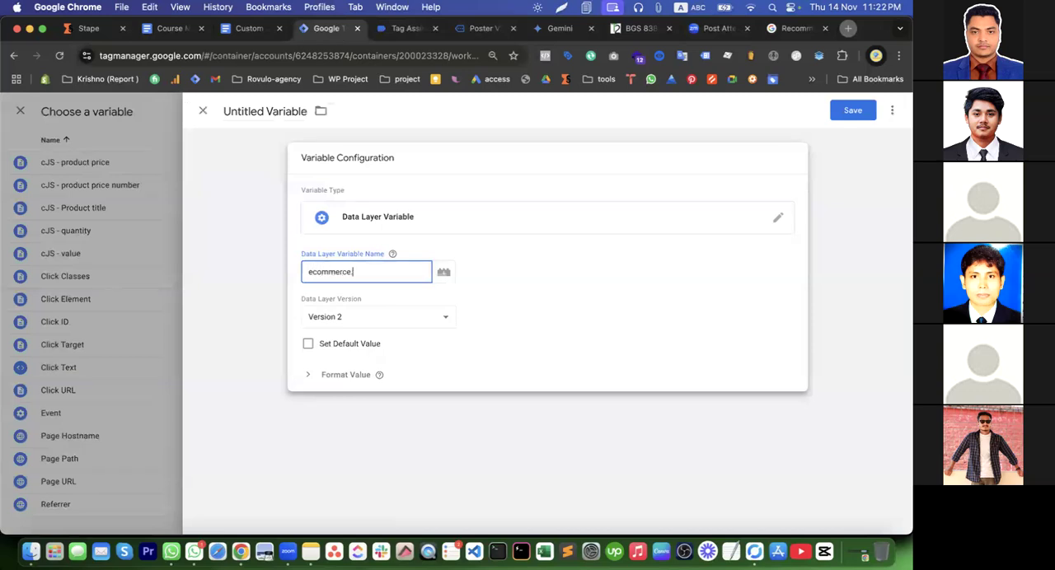
pyautogui.click(850, 115)
pyautogui.write('dlv-value')
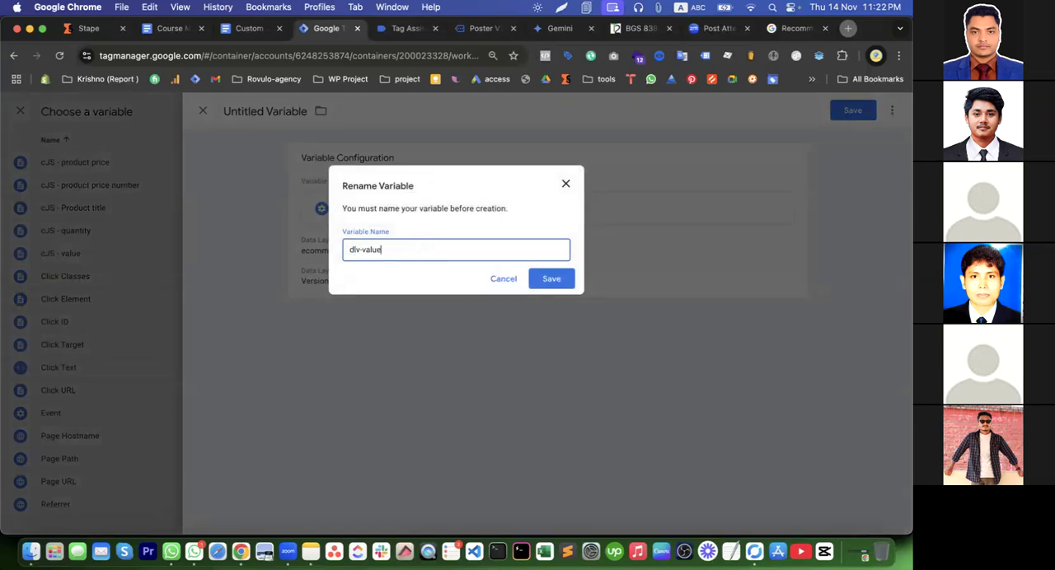
pyautogui.click(552, 279)
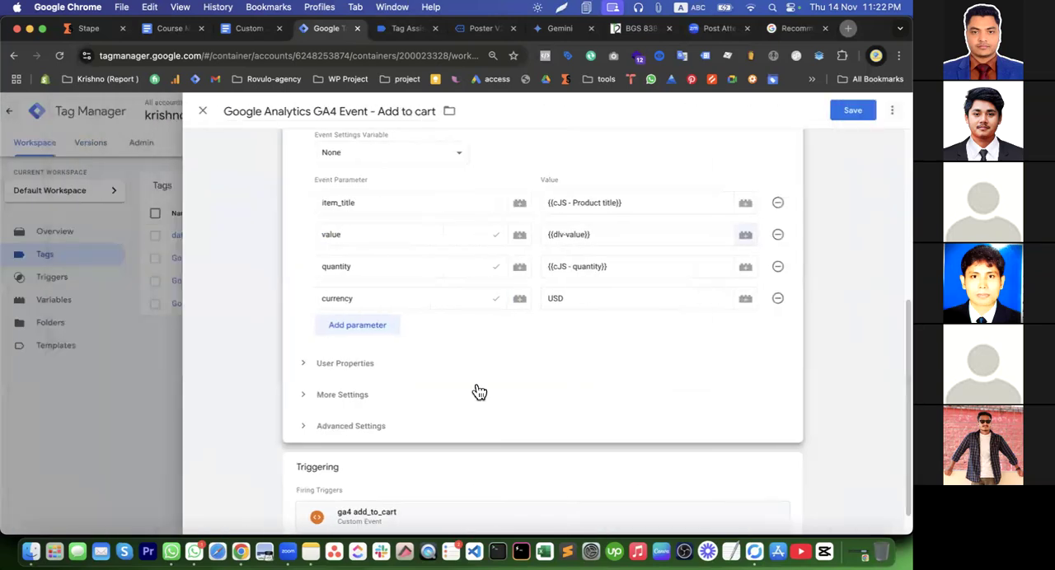
# Replace the currency parameter's value with ss in the Add to cart tag and save the tag
pyautogui.click(580, 300)
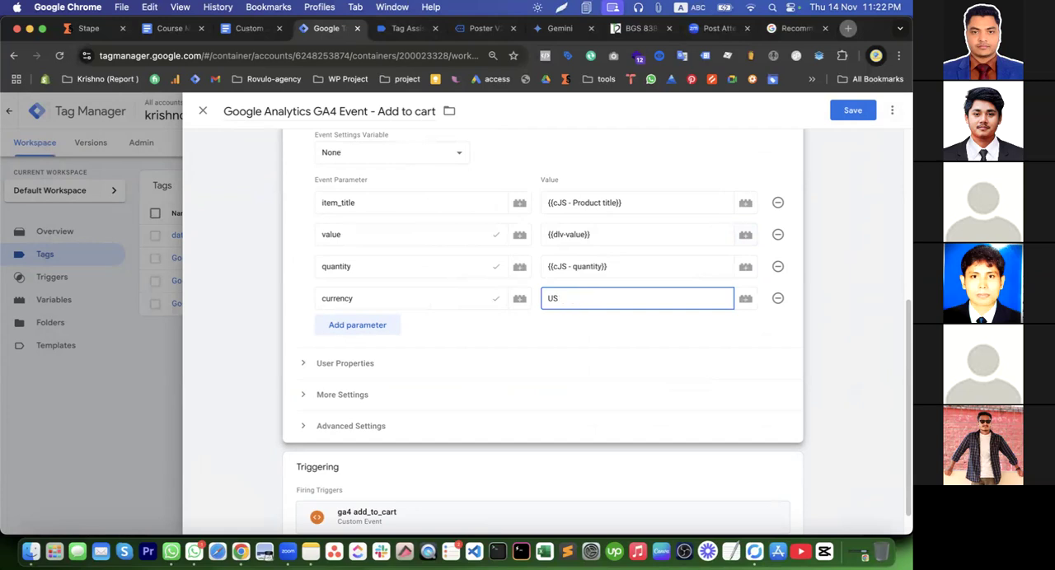
pyautogui.click(745, 298)
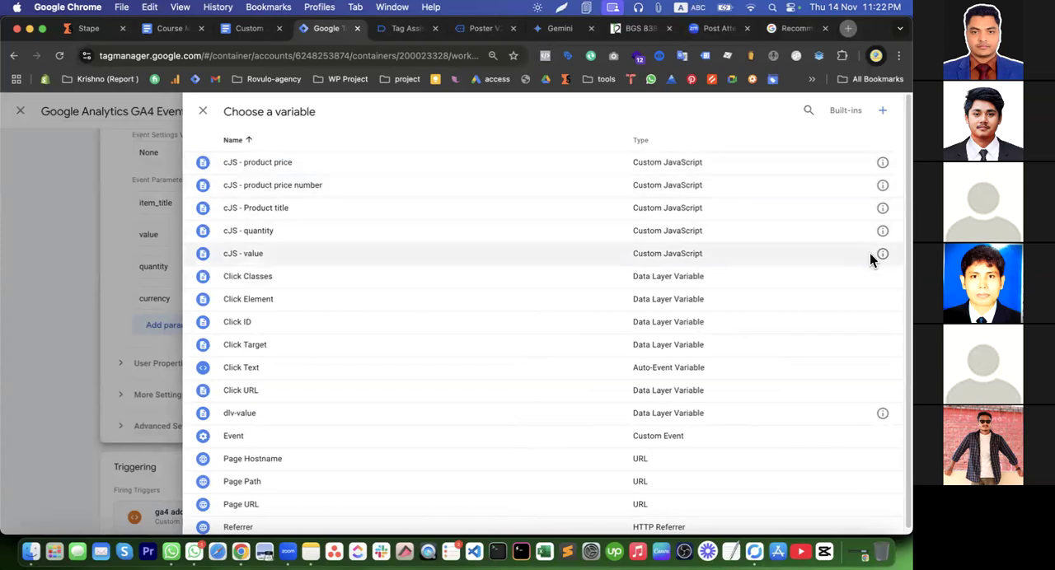
pyautogui.click(23, 204)
pyautogui.click(640, 301)
pyautogui.write('ss')
pyautogui.click(849, 110)
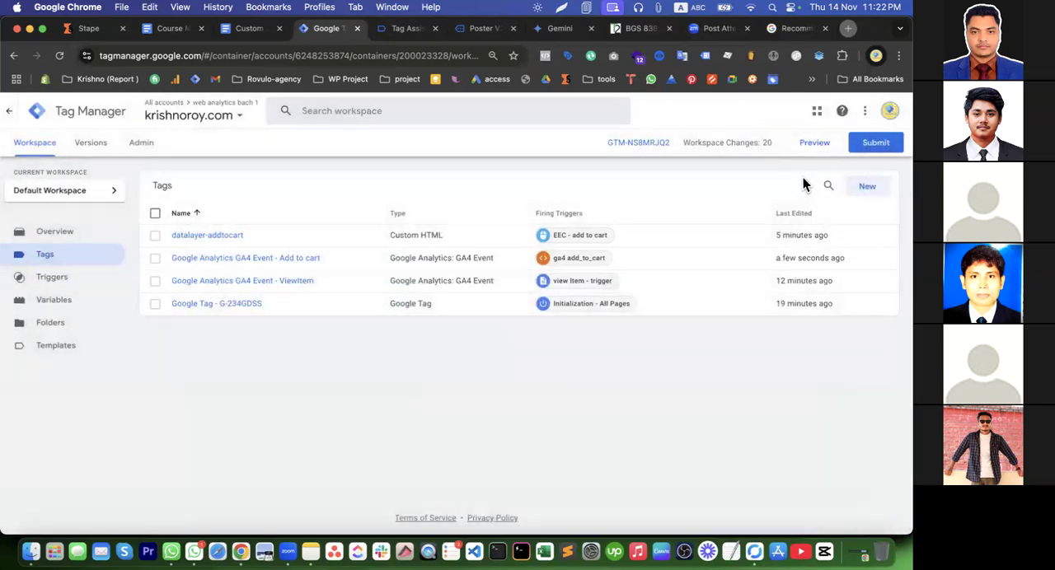
# Start a preview of the container, connect Tag Assistant to krishnoroy.com and switch to the store page
pyautogui.click(798, 148)
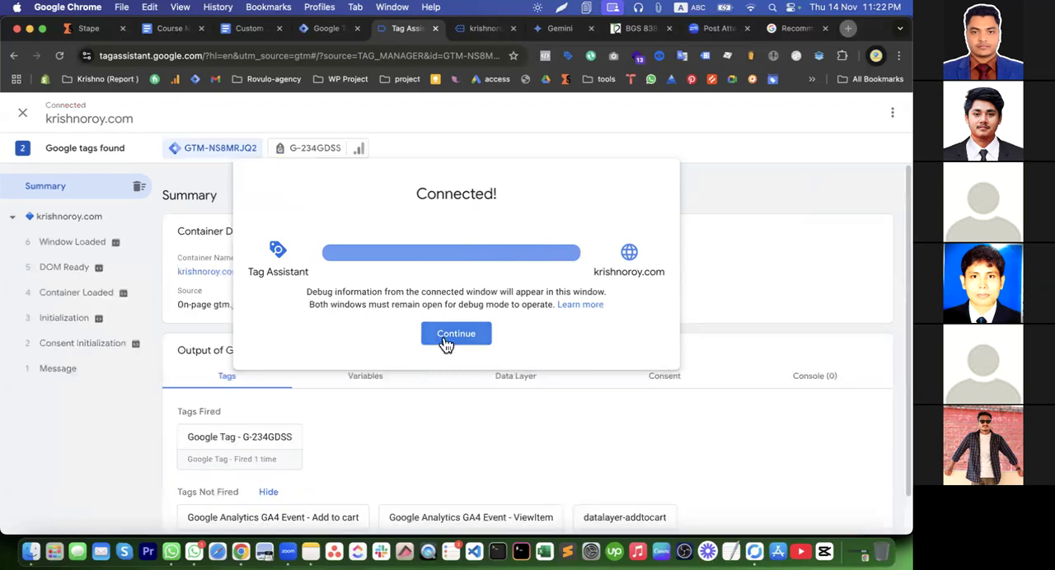
pyautogui.click(456, 334)
pyautogui.click(470, 28)
# Open the Poster V2 product in the store, add it to the cart and check the event list in Tag Assistant
pyautogui.scroll(-10, 481, 311)
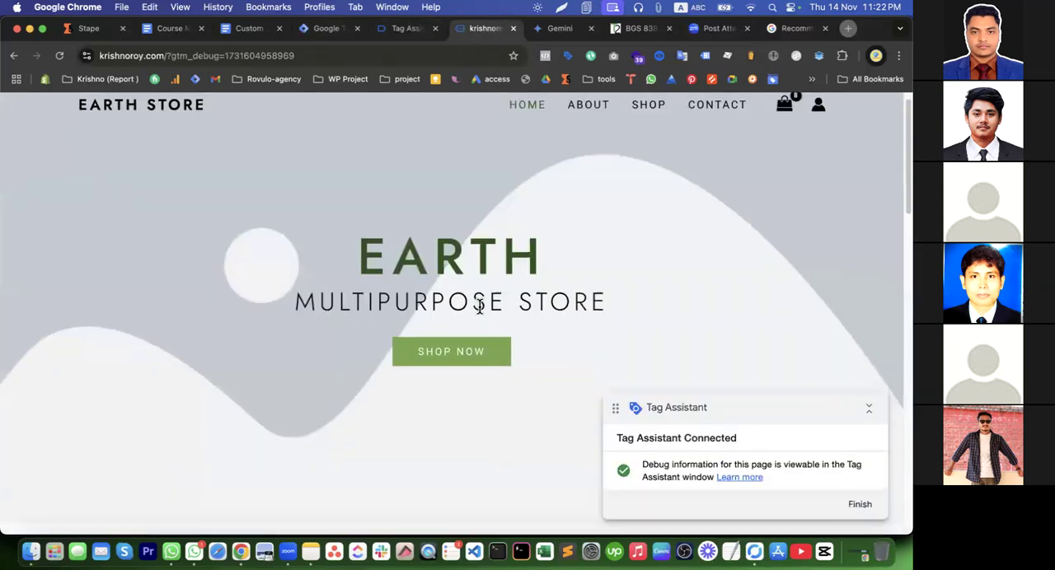
pyautogui.scroll(2, 424, 208)
pyautogui.click(372, 191)
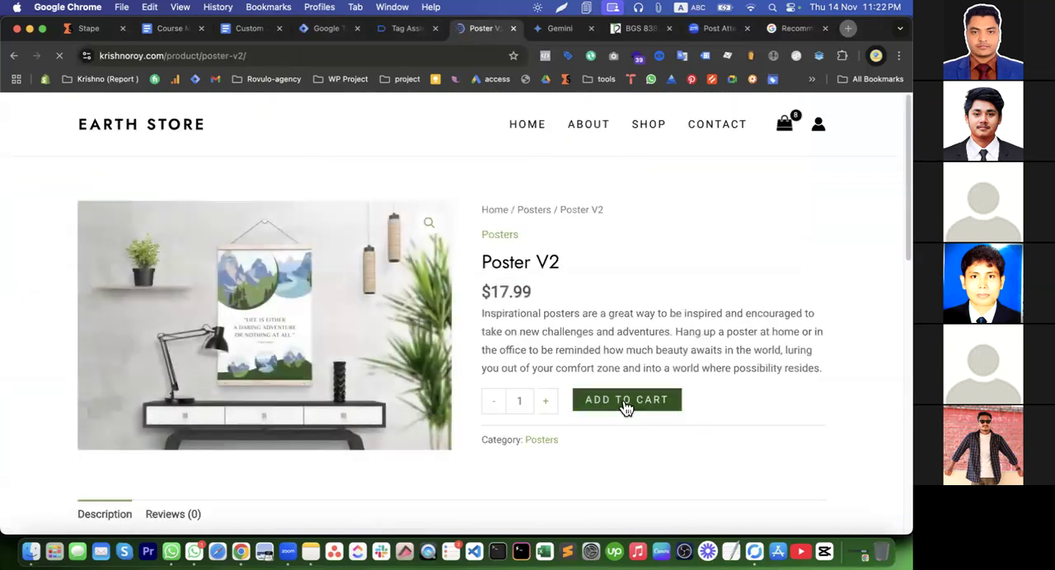
pyautogui.click(407, 30)
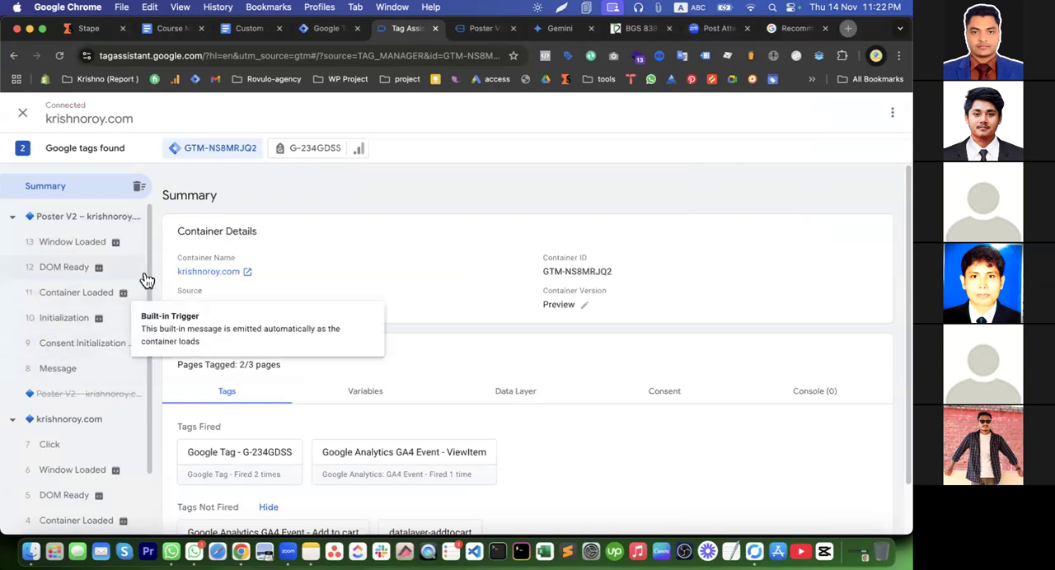
# Return to the Poster V2 product page and add one more unit to the cart
pyautogui.click(470, 28)
pyautogui.scroll(-5, 497, 323)
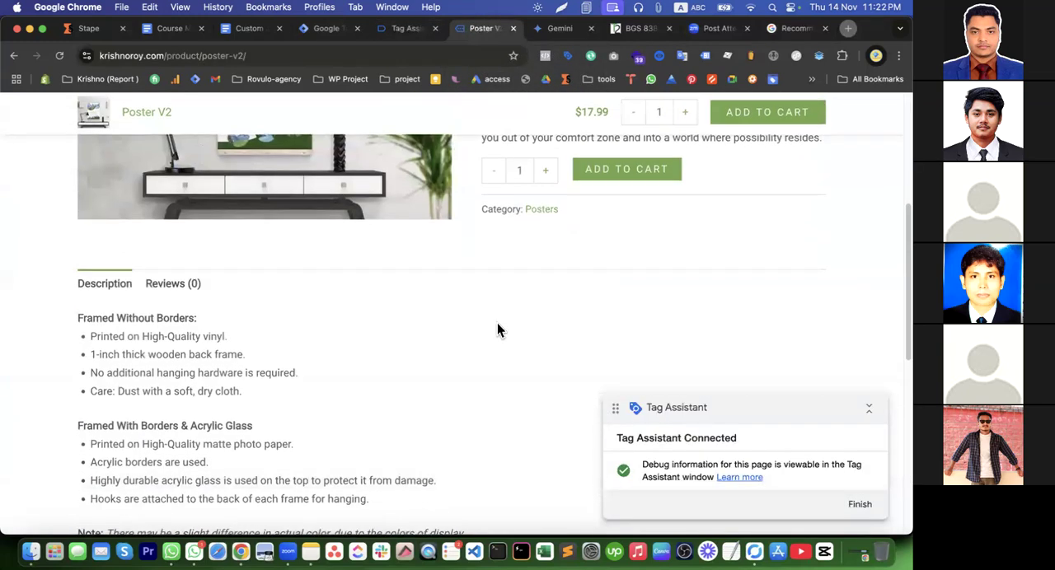
pyautogui.scroll(3, 497, 330)
pyautogui.click(597, 367)
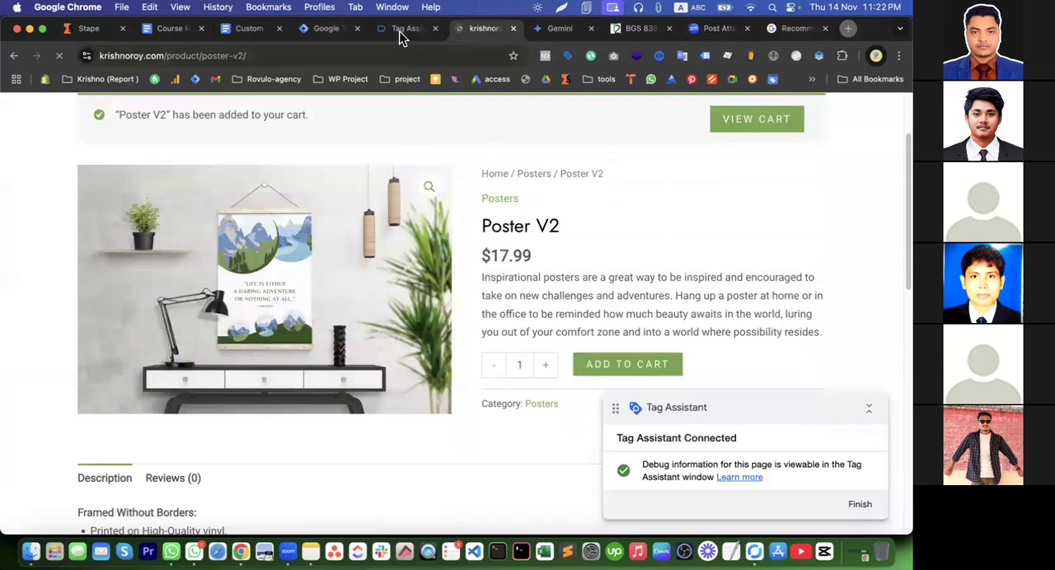
# Examine the parameter values that the Google Analytics GA4 Event - Add to cart tag sends for the add_to_cart event in Tag Assistant
pyautogui.click(400, 30)
pyautogui.click(86, 247)
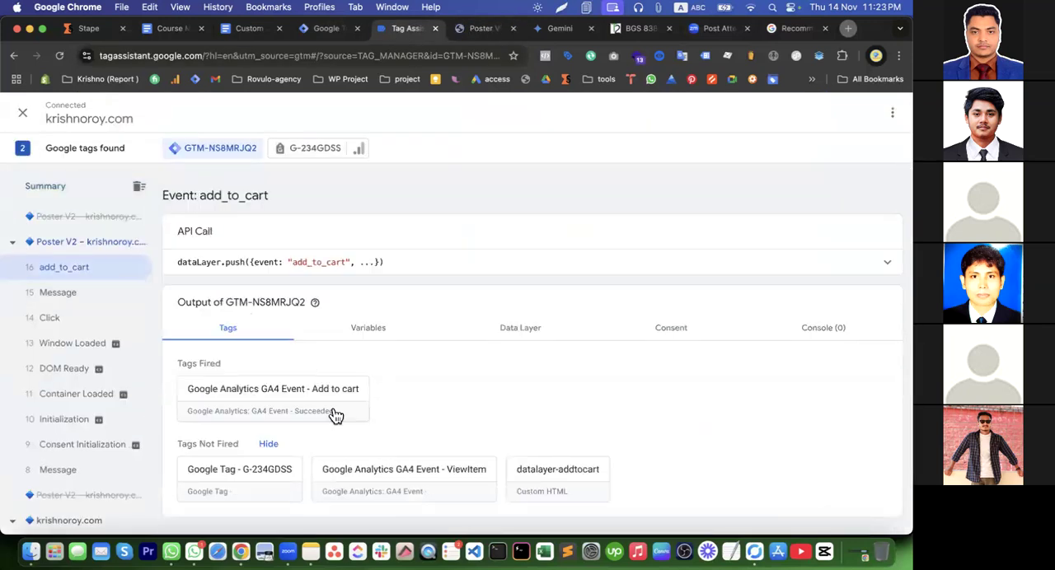
pyautogui.click(335, 417)
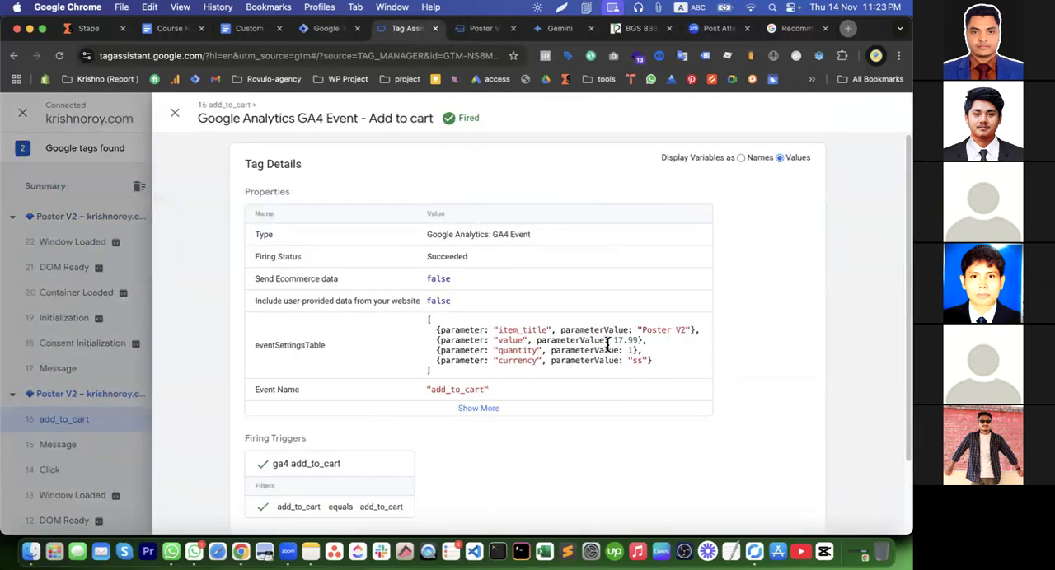